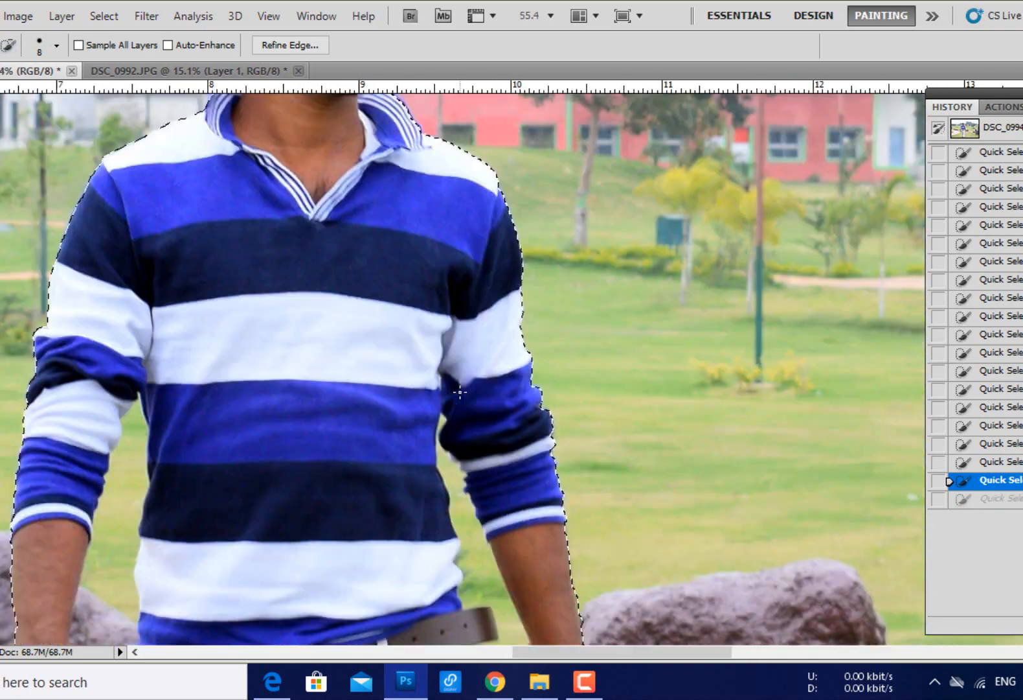
- Open Refine Edge for the man's selection and refine the edge around his mouth, chin and glasses
scroll(516, 406, "up", 2)
scroll(542, 376, "down", 10)
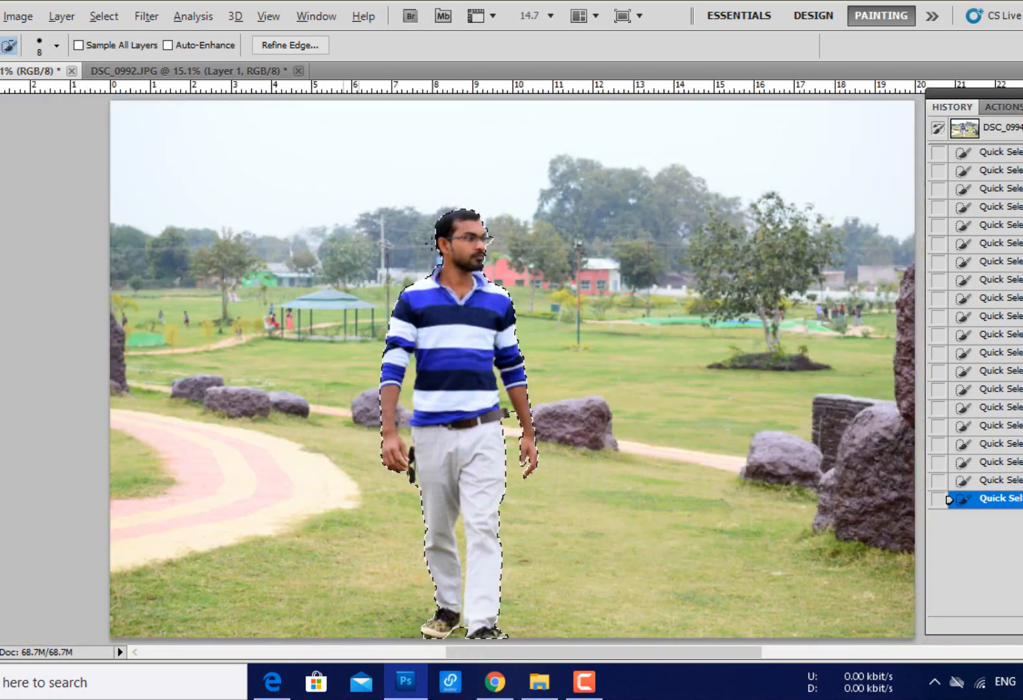
scroll(414, 466, "up", 5)
scroll(453, 324, "up", 5)
left_click(290, 45)
scroll(570, 301, "up", 9)
scroll(645, 403, "up", 4)
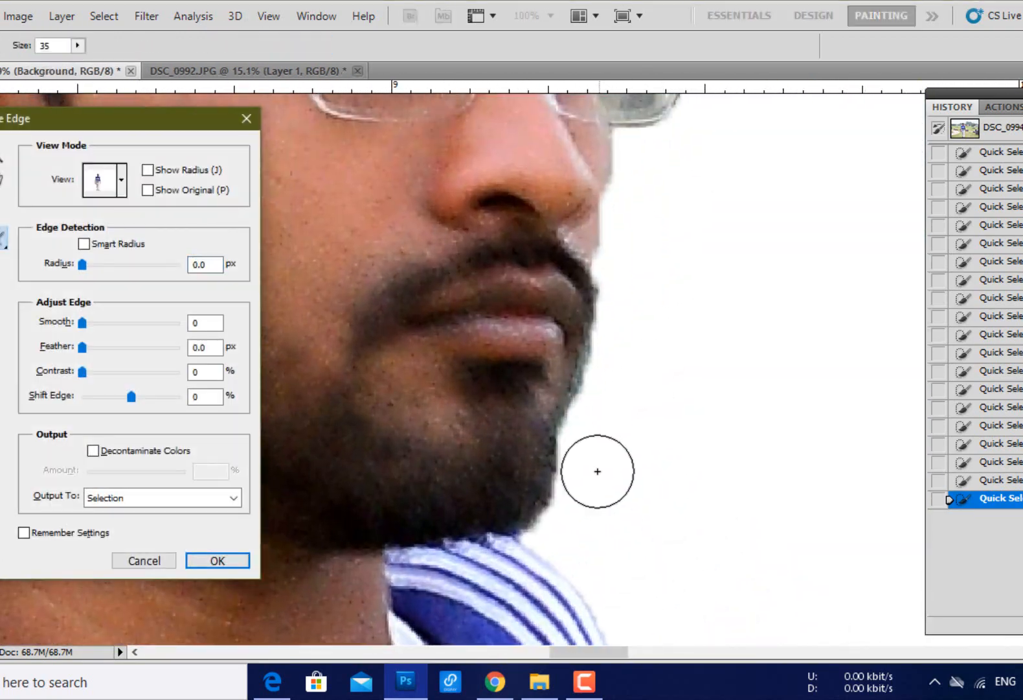
scroll(648, 285, "up", 5)
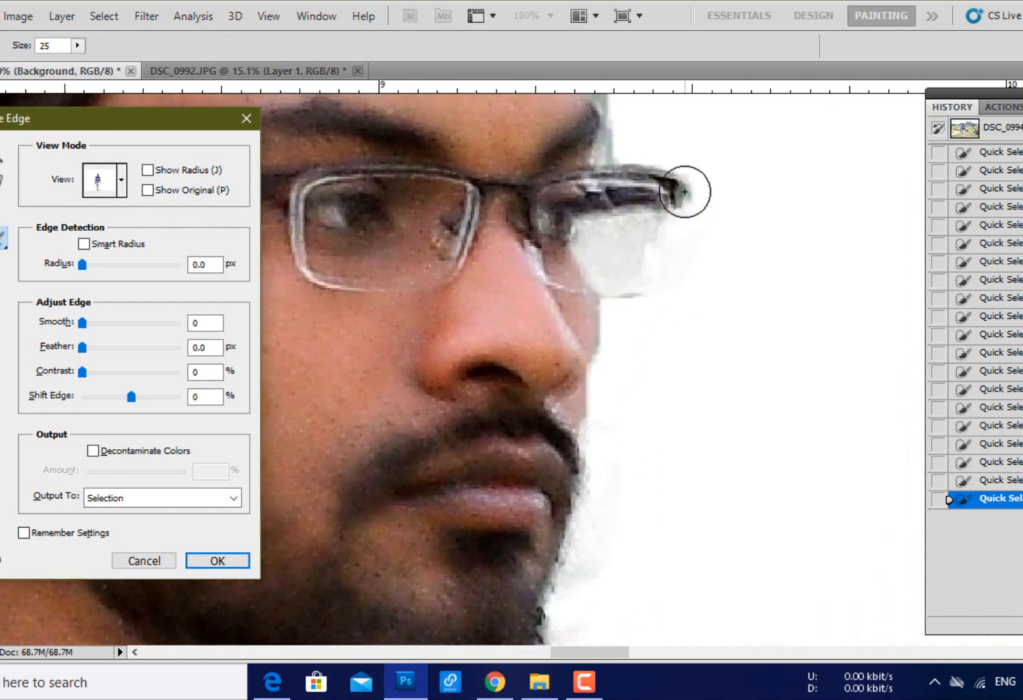
scroll(608, 311, "up", 5)
scroll(715, 383, "down", 5)
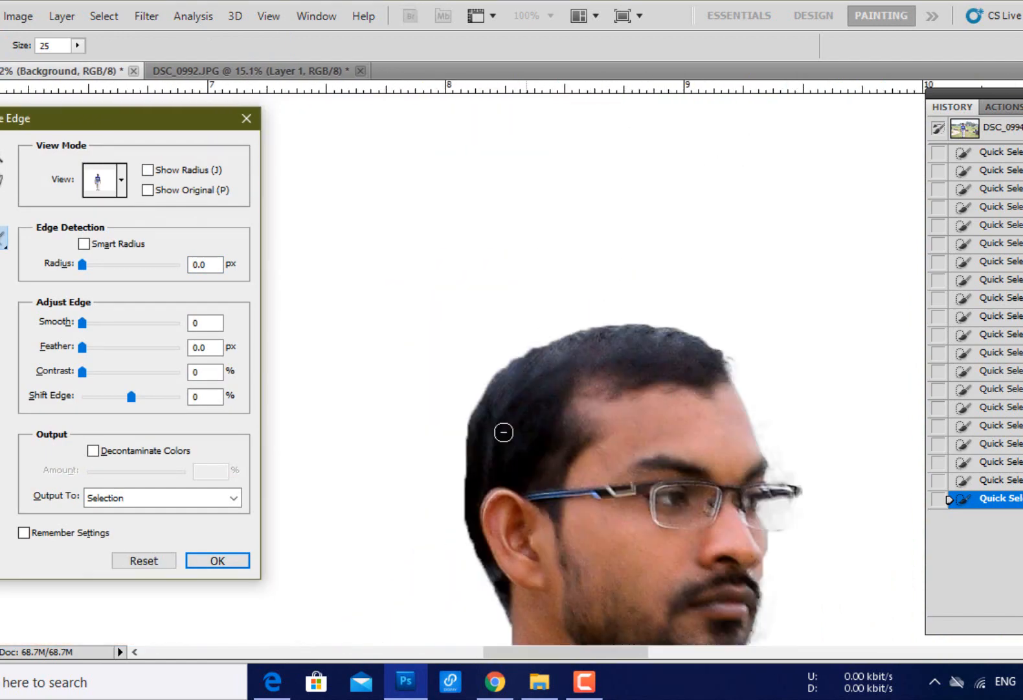
- Set the refine radius brush size to 40 and refine the selection edge along the hair and forehead
scroll(502, 432, "up", 5)
key("bracketright")
key("bracketright")
mouse_move(655, 558)
left_mouse_down()
mouse_move(531, 169)
mouse_move(541, 188)
left_mouse_up()
scroll(585, 292, "down", 4)
left_click_drag(636, 271, 569, 450)
mouse_move(501, 474)
left_mouse_down()
mouse_move(546, 235)
mouse_move(886, 167)
mouse_move(933, 213)
mouse_move(585, 219)
left_mouse_up()
left_click_drag(585, 218, 604, 238)
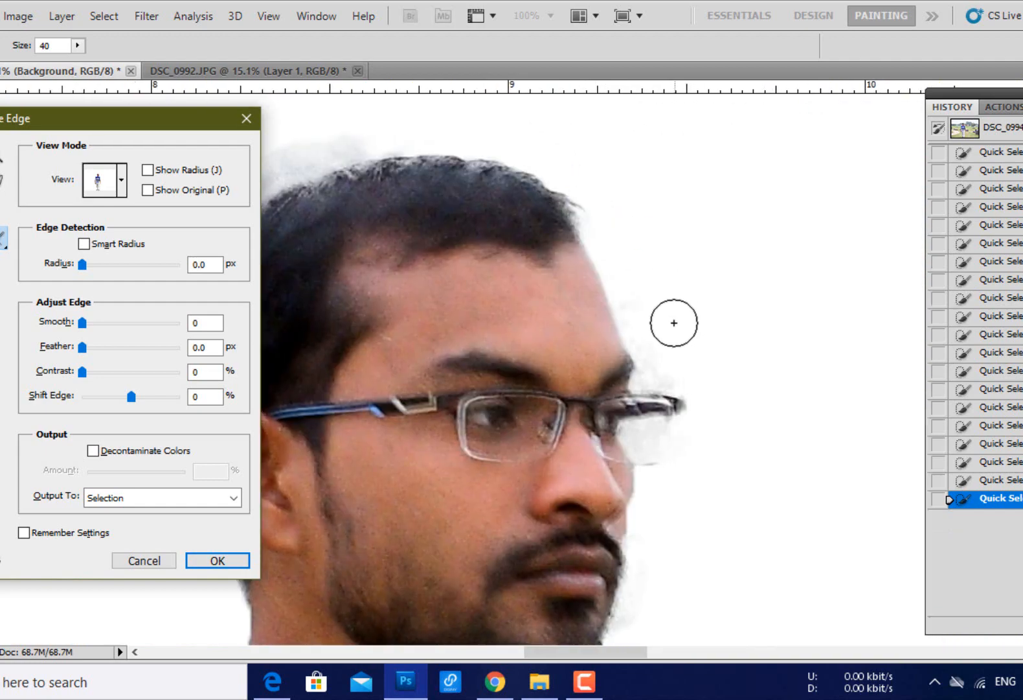
- Refine the edge where the chin meets the collar and output the cutout to a new layer
scroll(674, 323, "down", 5)
scroll(642, 448, "up", 4)
scroll(642, 448, "down", 4)
scroll(512, 308, "up", 6)
left_click_drag(511, 309, 638, 319)
left_click_drag(614, 424, 660, 418)
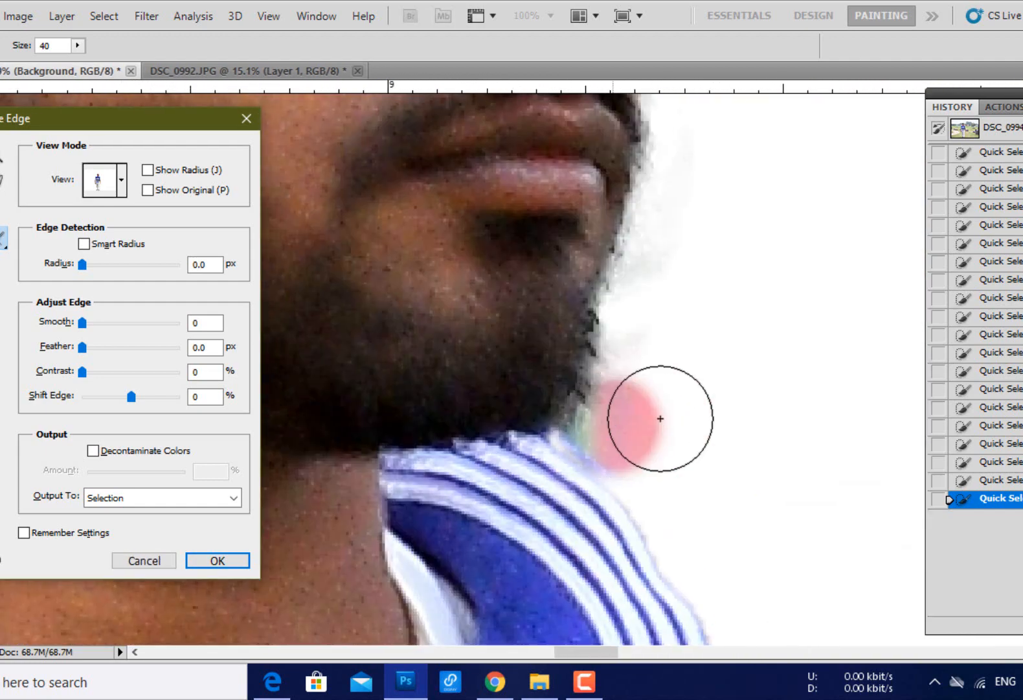
scroll(661, 418, "down", 5)
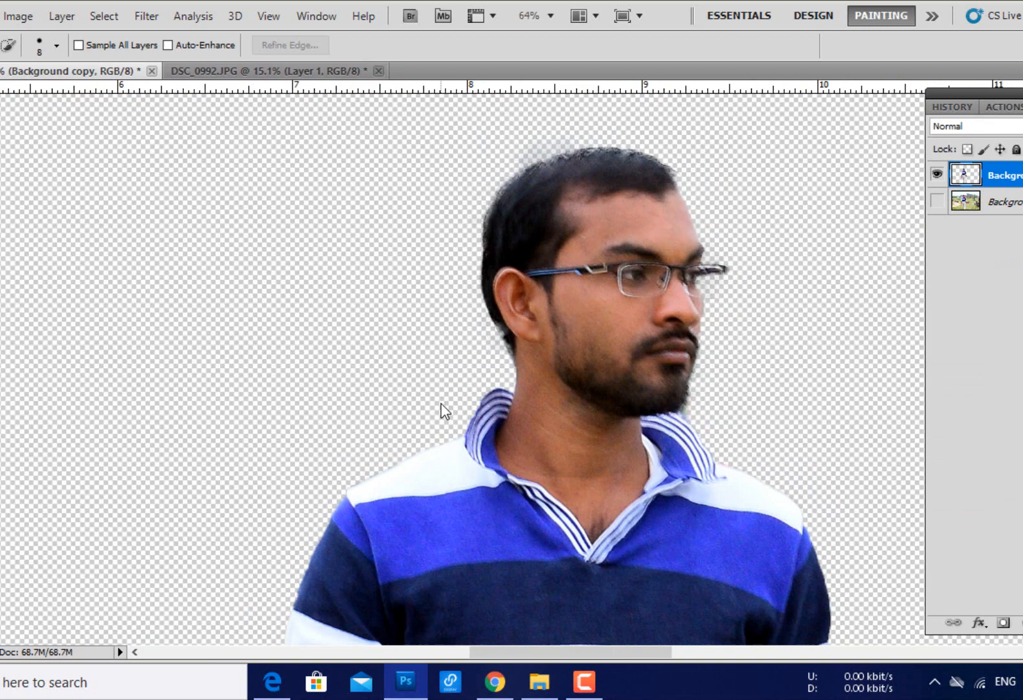
- Duplicate the original Background layer beneath the cutout and apply a grey Gradient Overlay to the copy
scroll(445, 411, "down", 2)
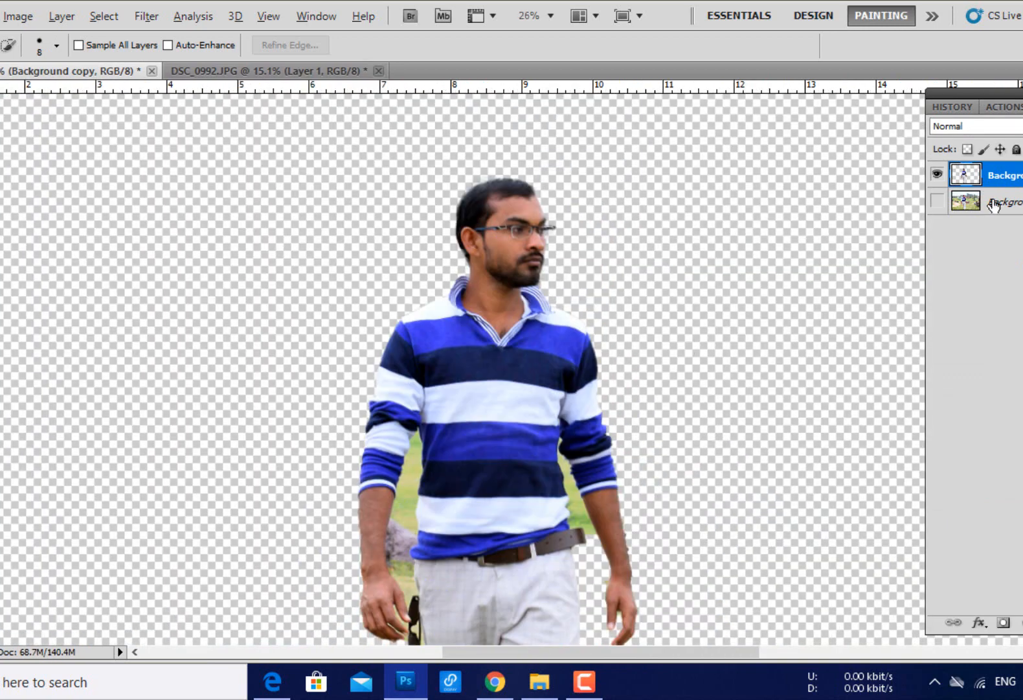
left_click(995, 202)
key("ctrl+j")
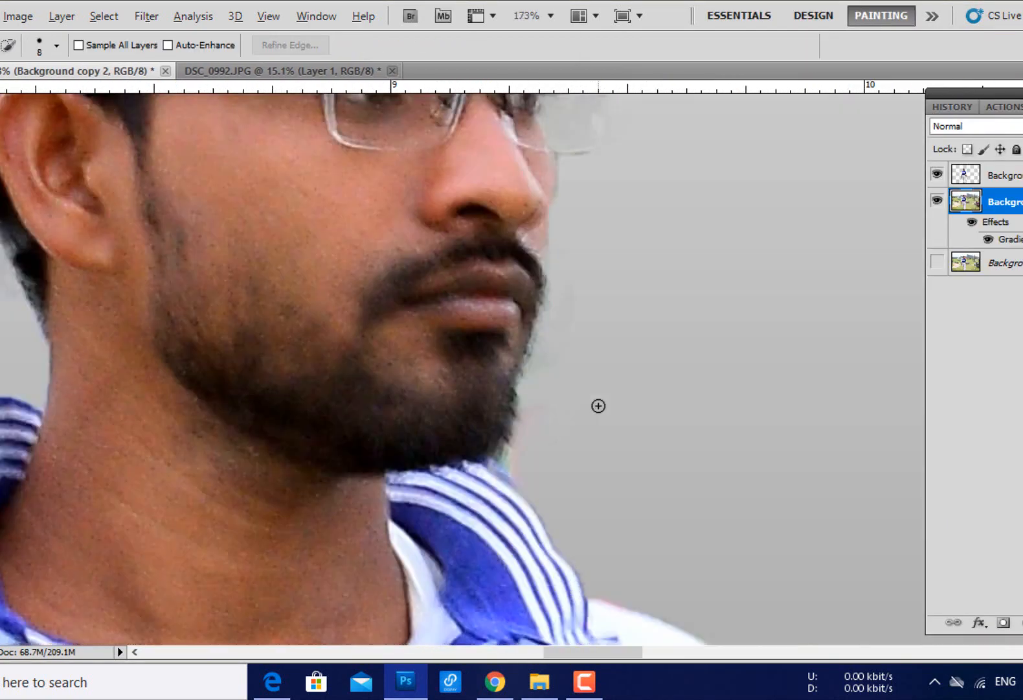
- Erase the leftover fringe beside the chin and collar on the cutout layer with a small eraser brush
scroll(520, 441, "up", 3)
key("e")
key("bracketleft")
key("bracketleft")
key("bracketleft")
key("bracketleft")
key("bracketleft")
key("bracketleft")
key("bracketleft")
key("bracketleft")
key("bracketleft")
key("bracketleft")
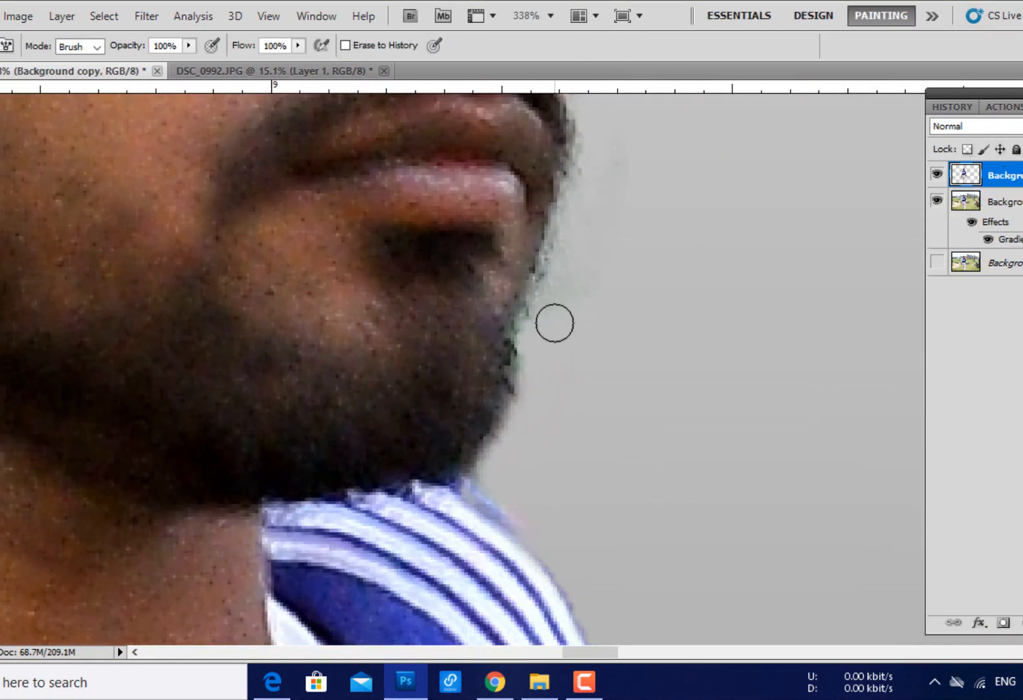
- Outline the grass gap between the lower fingers and the sunglasses with the Magnetic Lasso and delete it
scroll(555, 322, "down", 8)
scroll(612, 321, "up", 8)
scroll(336, 326, "up", 1)
left_click_drag(335, 303, 511, 314)
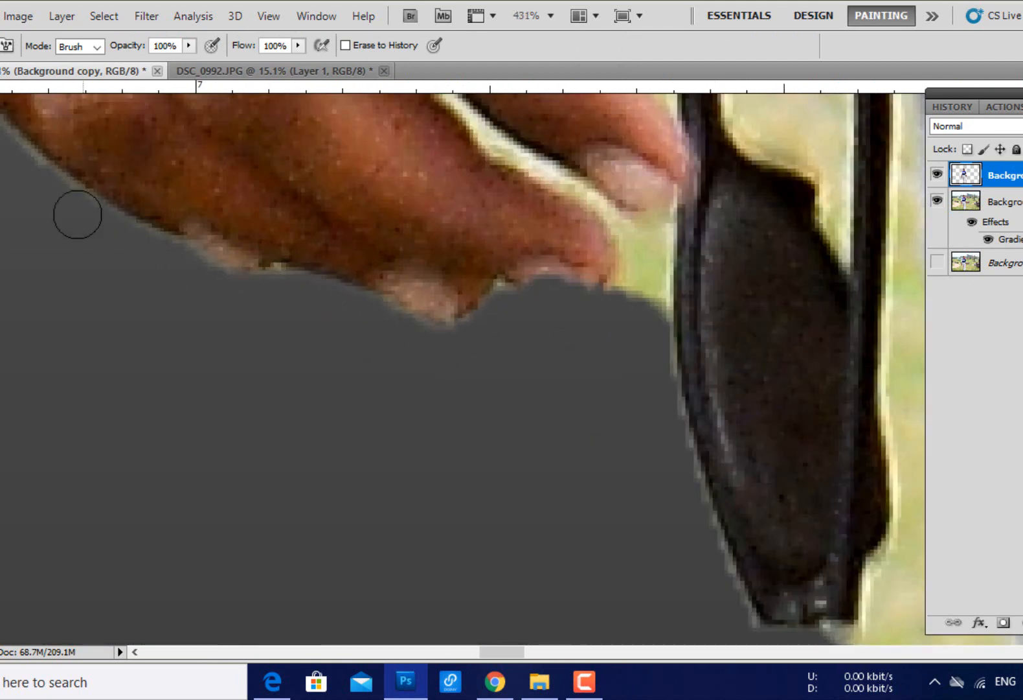
left_click_drag(558, 244, 434, 383)
key("l")
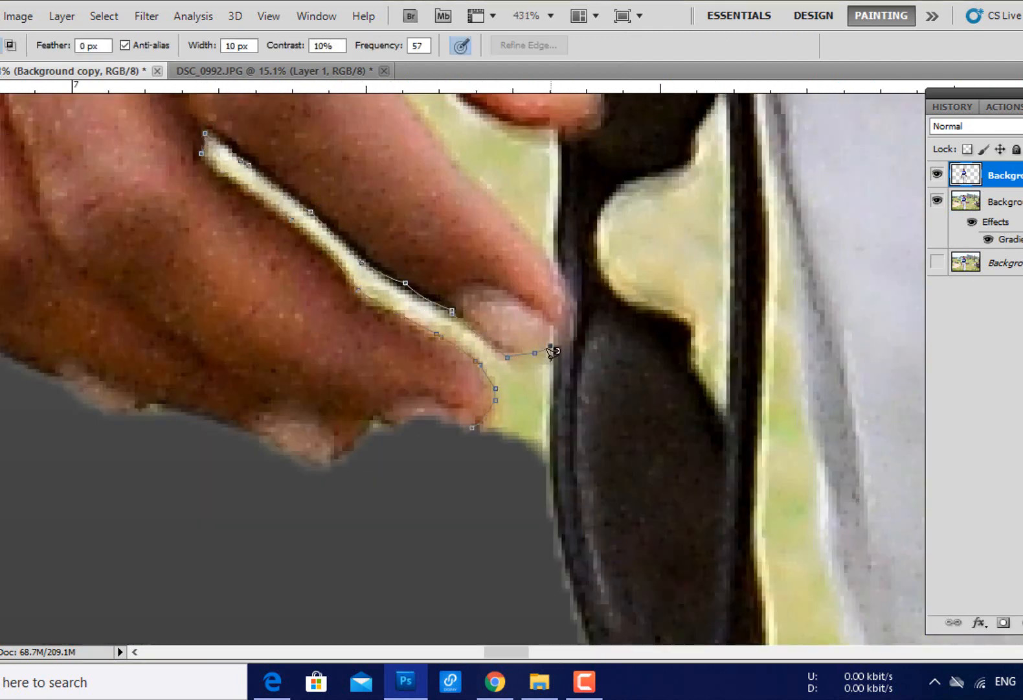
key("Delete")
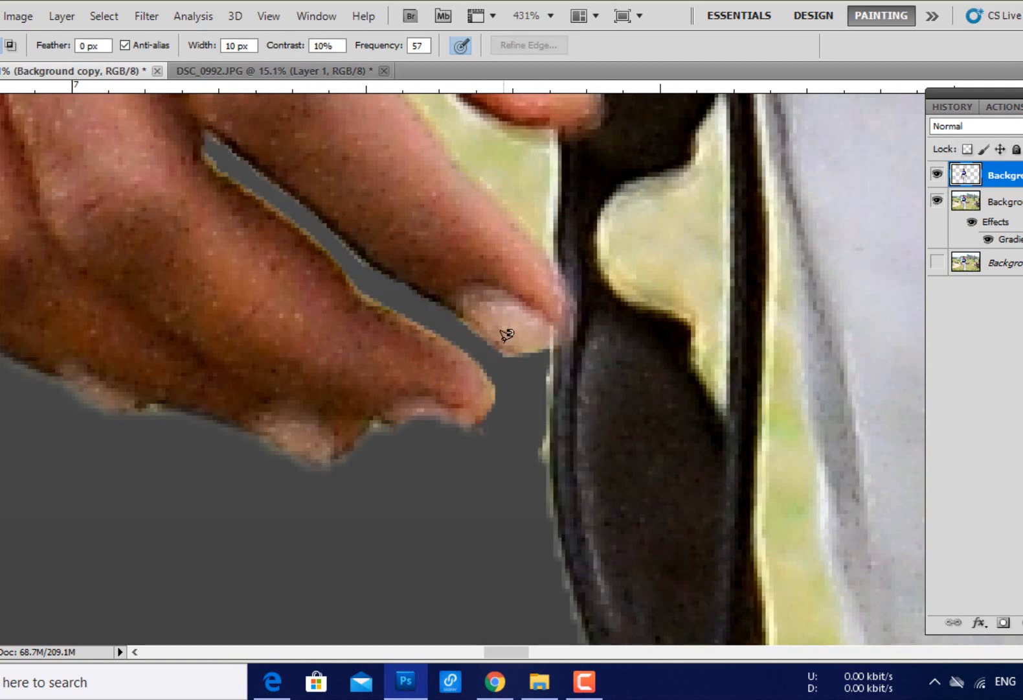
- Erase the leftover grass fringe along the sunglasses' outer edge near the fingertips
left_click_drag(504, 334, 502, 244)
key("e")
right_click(558, 342)
left_click_drag(545, 382, 542, 298)
scroll(523, 295, "down", 3)
left_click_drag(541, 93, 535, 389)
- Outline the grass gap between the index finger and thumb with the Magnetic Lasso, delete it and deselect
key("l")
scroll(405, 291, "up", 2)
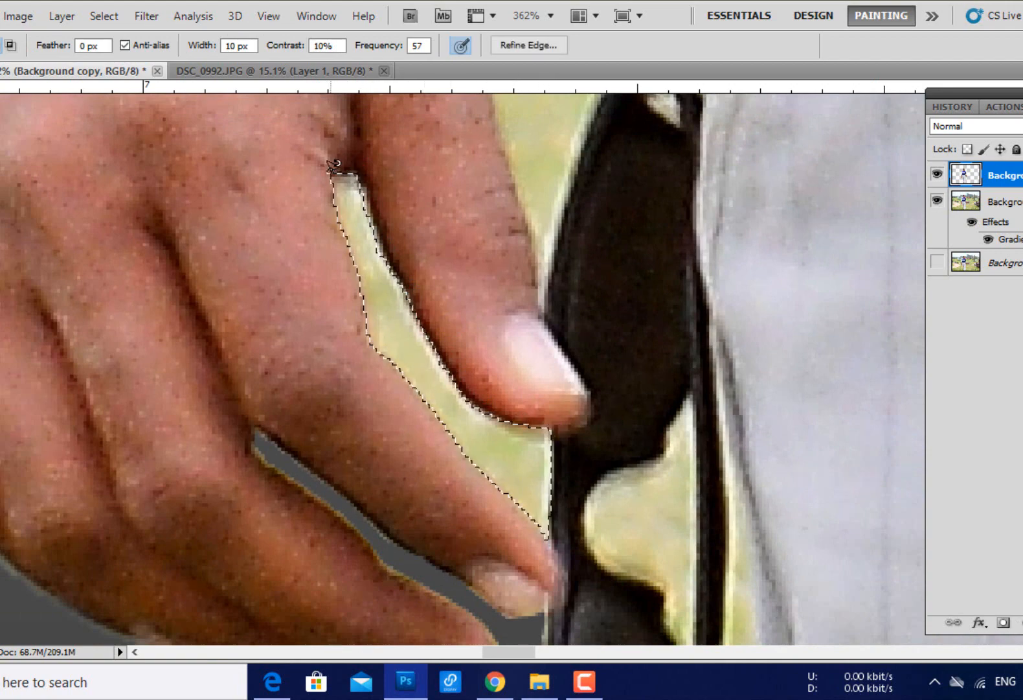
key("Delete")
key("ctrl+d")
- Outline the background between the torso and the arm by the sunglasses, from hand to armpit, with the Magnetic Lasso and delete it
scroll(408, 431, "down", 5)
left_click_drag(420, 396, 422, 567)
scroll(424, 570, "up", 6)
left_click(399, 501)
left_click_drag(344, 172, 428, 578)
left_click_drag(189, 203, 354, 602)
left_click_drag(283, 160, 290, 548)
left_click_drag(332, 171, 344, 441)
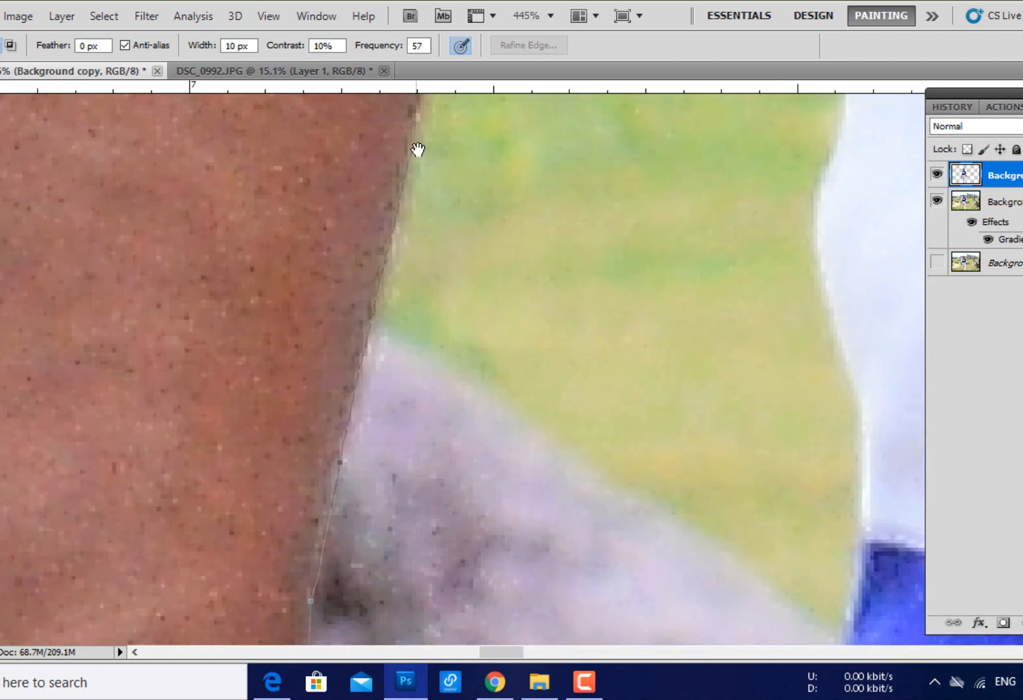
left_click_drag(418, 149, 382, 382)
left_click_drag(452, 149, 423, 342)
left_click_drag(521, 137, 431, 453)
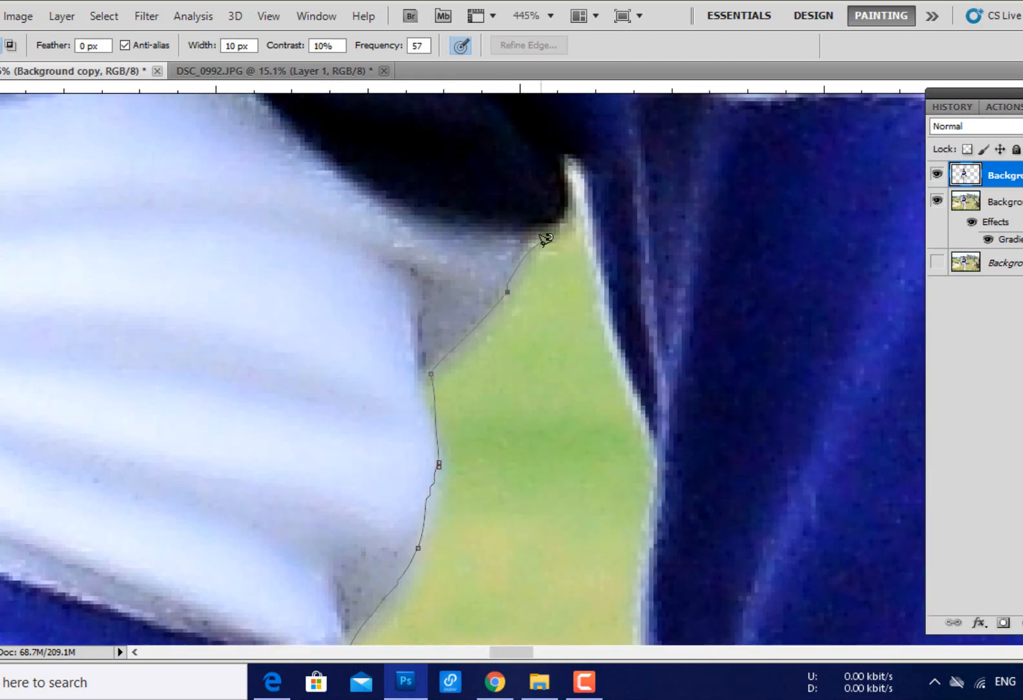
left_click_drag(653, 473, 681, 187)
left_click_drag(683, 580, 745, 272)
mouse_move(661, 617)
left_mouse_down()
mouse_move(820, 292)
mouse_move(740, 286)
left_mouse_up()
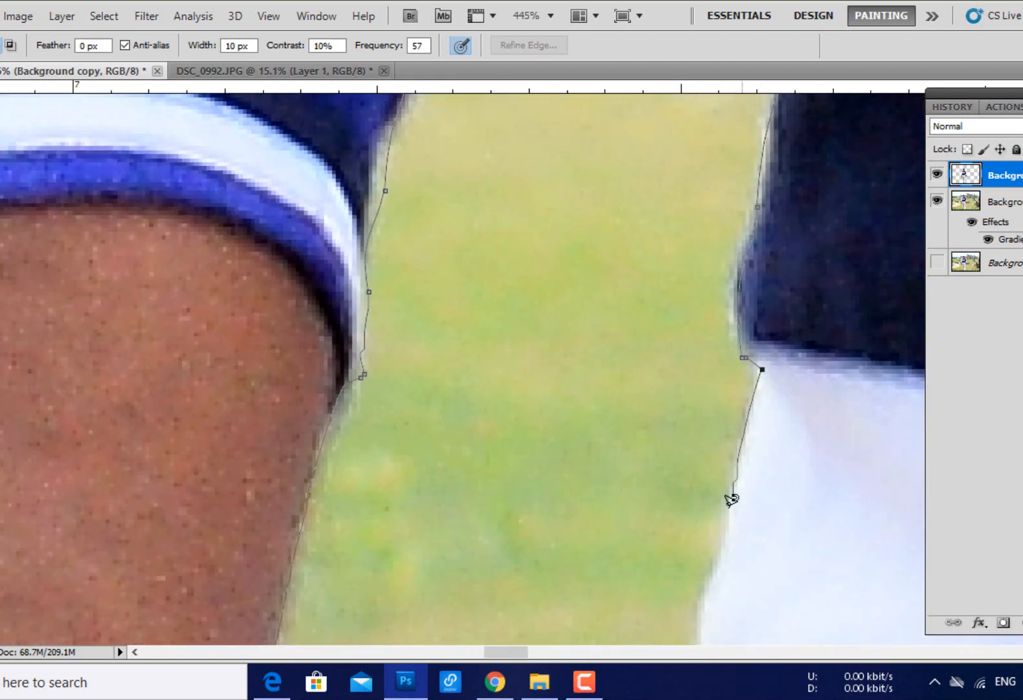
left_click_drag(703, 616, 695, 162)
left_click_drag(727, 274, 598, 194)
left_click_drag(607, 589, 682, 234)
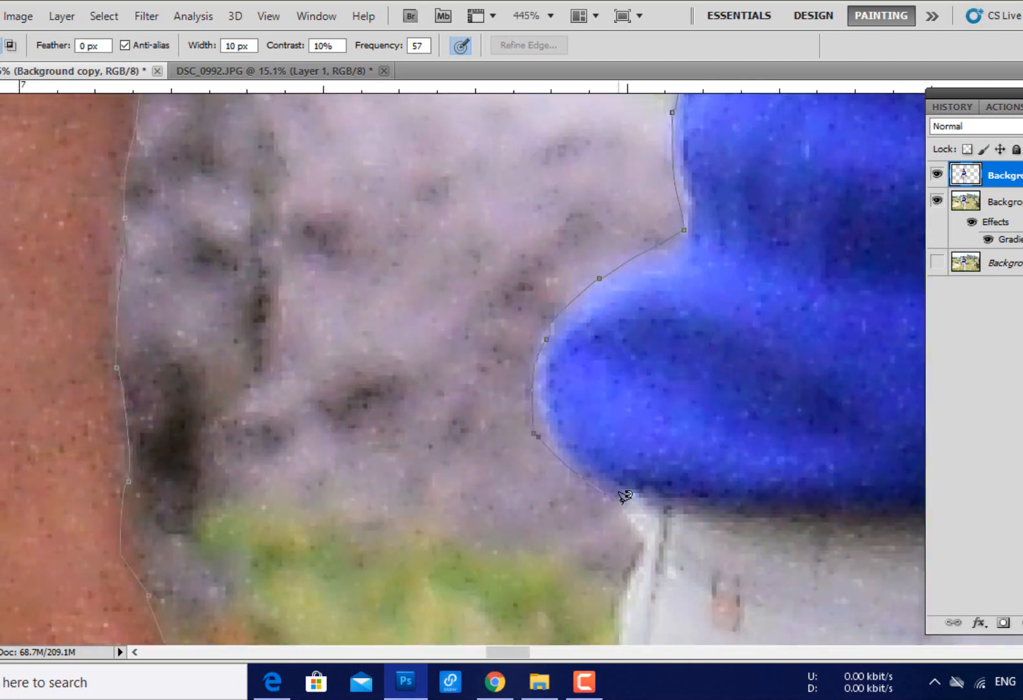
left_click_drag(622, 522, 636, 199)
left_click_drag(658, 589, 649, 195)
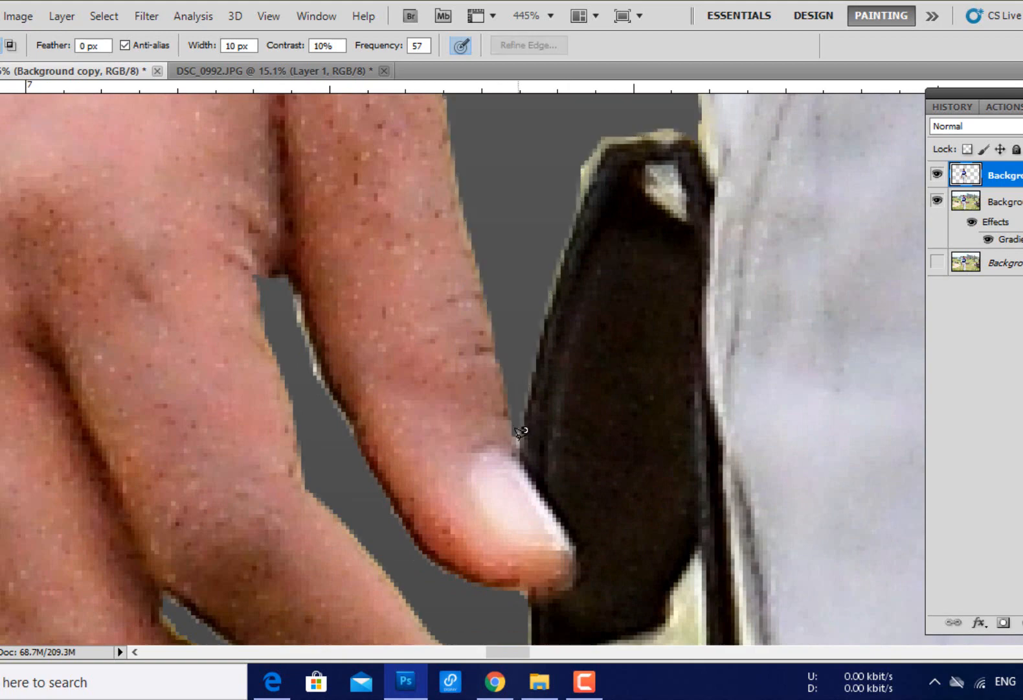
- Outline the background between the shirt, belt end and the other arm with the Magnetic Lasso, delete it and deselect
scroll(720, 469, "down", 5)
scroll(720, 469, "up", 4)
scroll(720, 470, "up", 3)
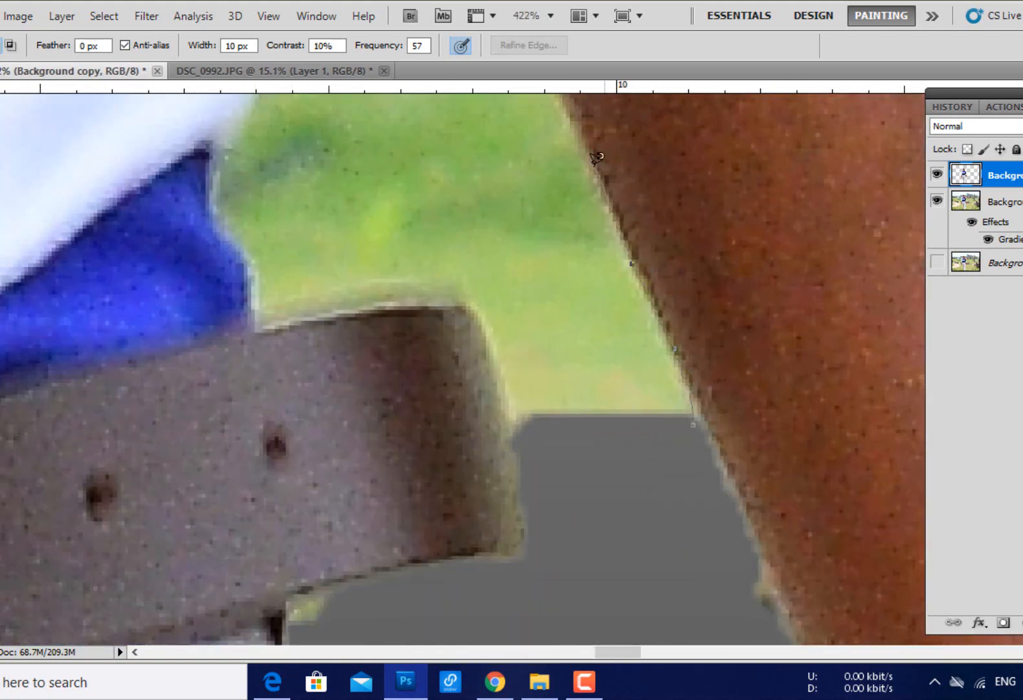
left_click_drag(592, 153, 726, 525)
mouse_move(588, 182)
left_mouse_down()
mouse_move(703, 445)
mouse_move(668, 504)
left_mouse_up()
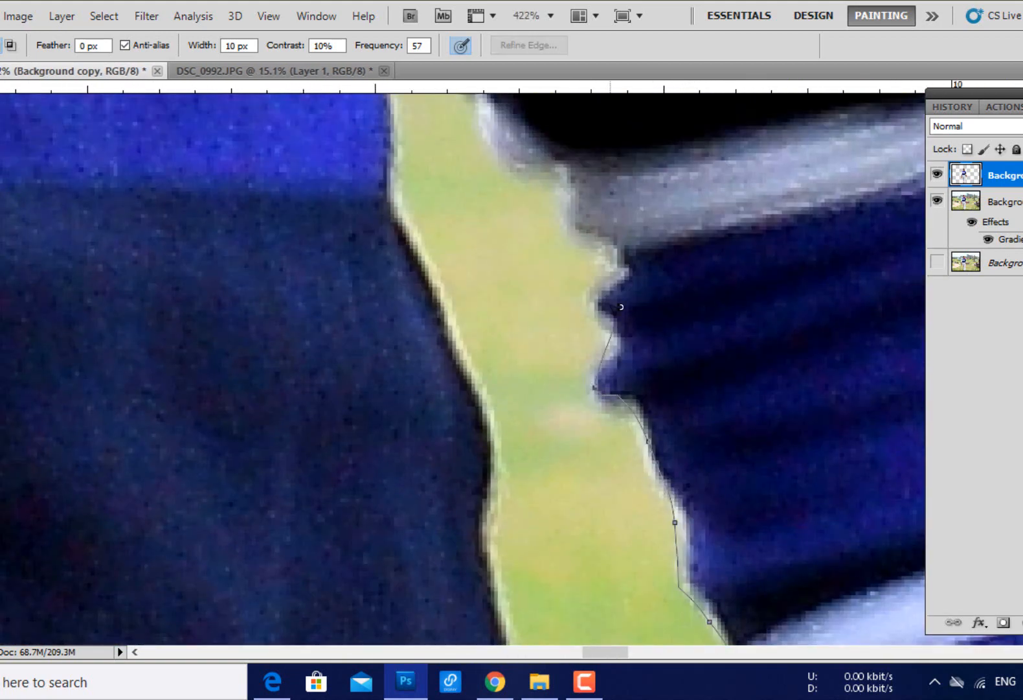
left_click_drag(467, 143, 571, 450)
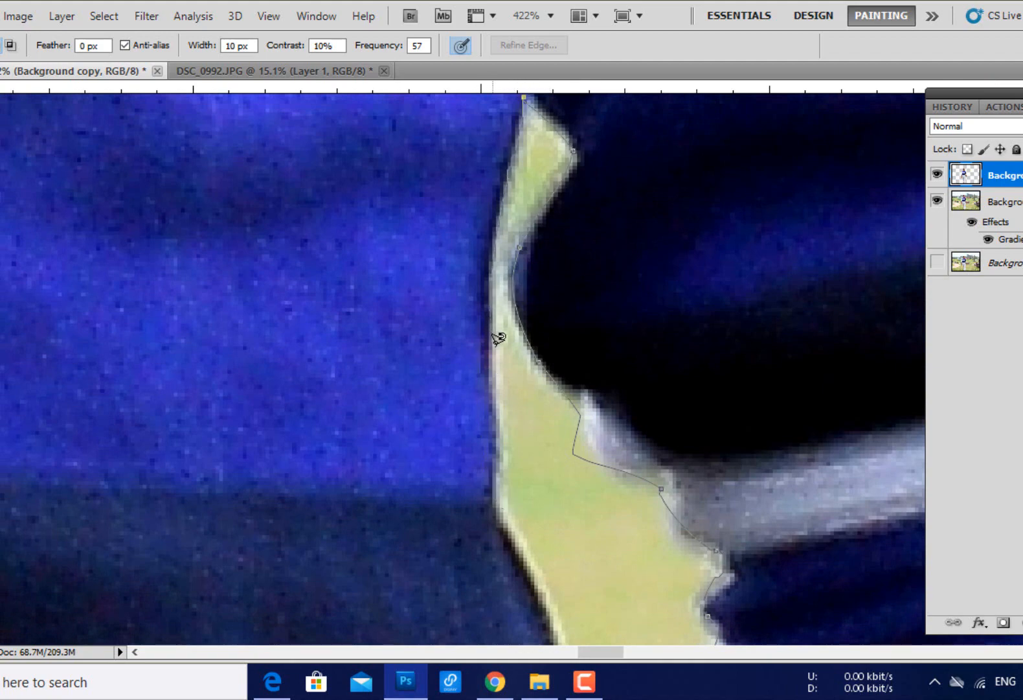
left_click_drag(550, 602, 425, 224)
left_click_drag(491, 577, 387, 211)
left_click_drag(412, 515, 362, 148)
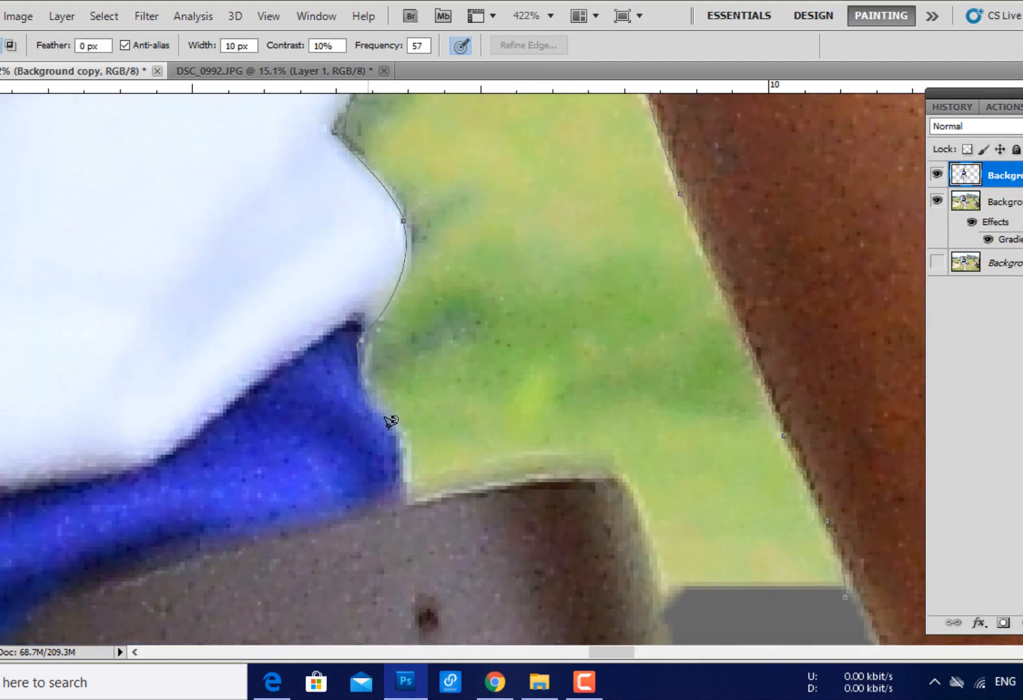
left_click_drag(625, 468, 564, 274)
left_click(782, 407)
key("Delete")
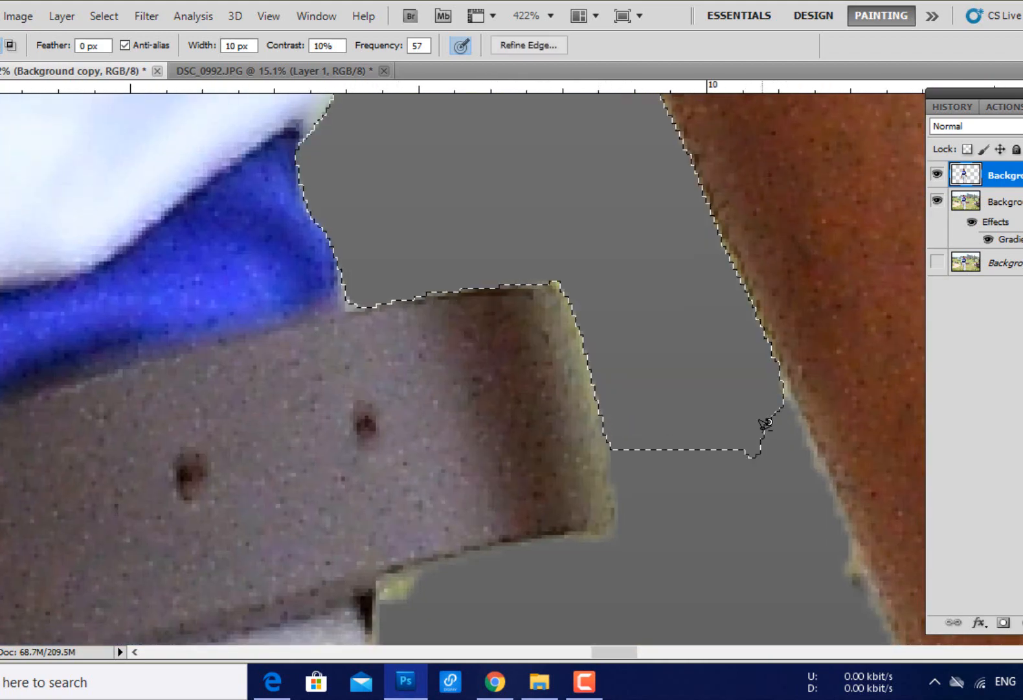
key("ctrl+d")
- Outline the grass showing through the middle of the folded sunglasses with the Magnetic Lasso and delete it
scroll(706, 426, "down", 6)
scroll(544, 434, "down", 5)
scroll(459, 299, "up", 6)
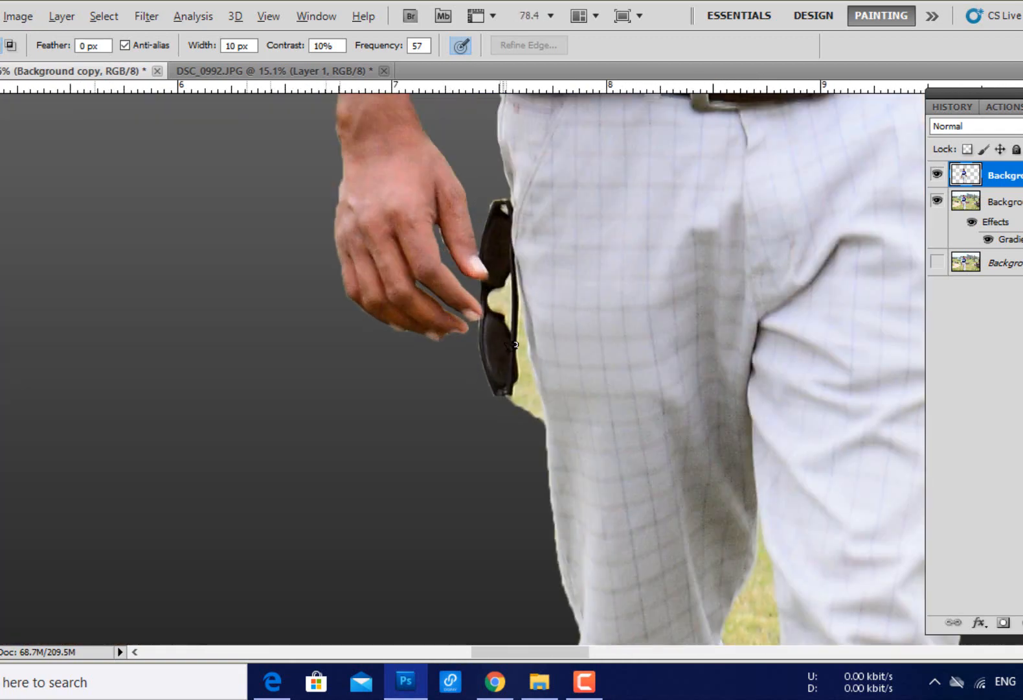
left_click(516, 156)
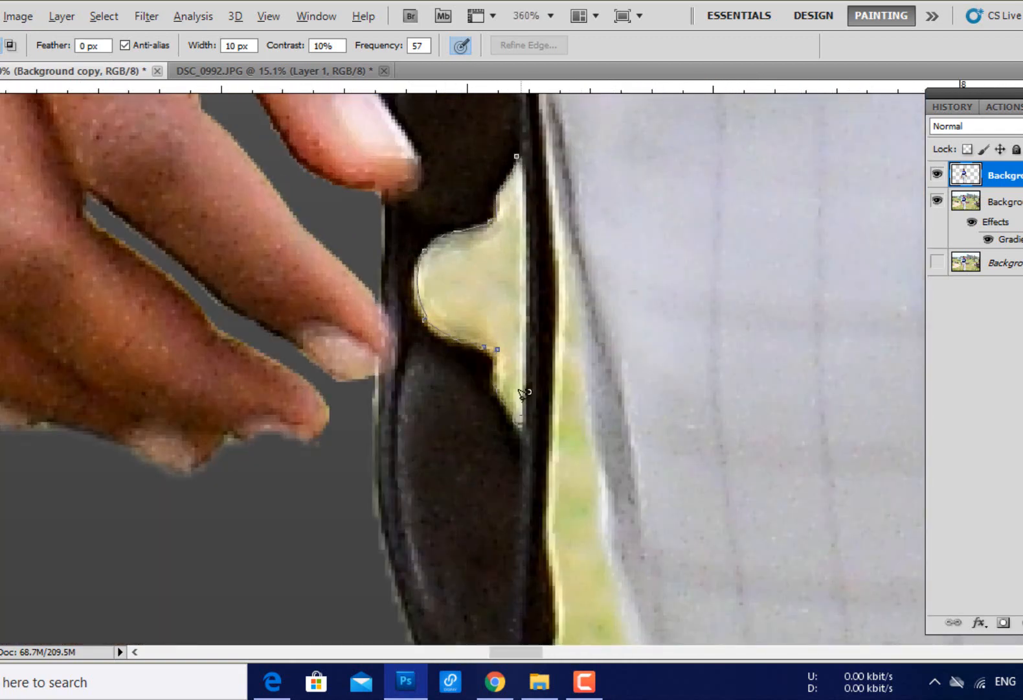
left_click(531, 142)
key("Delete")
scroll(598, 361, "down", 3)
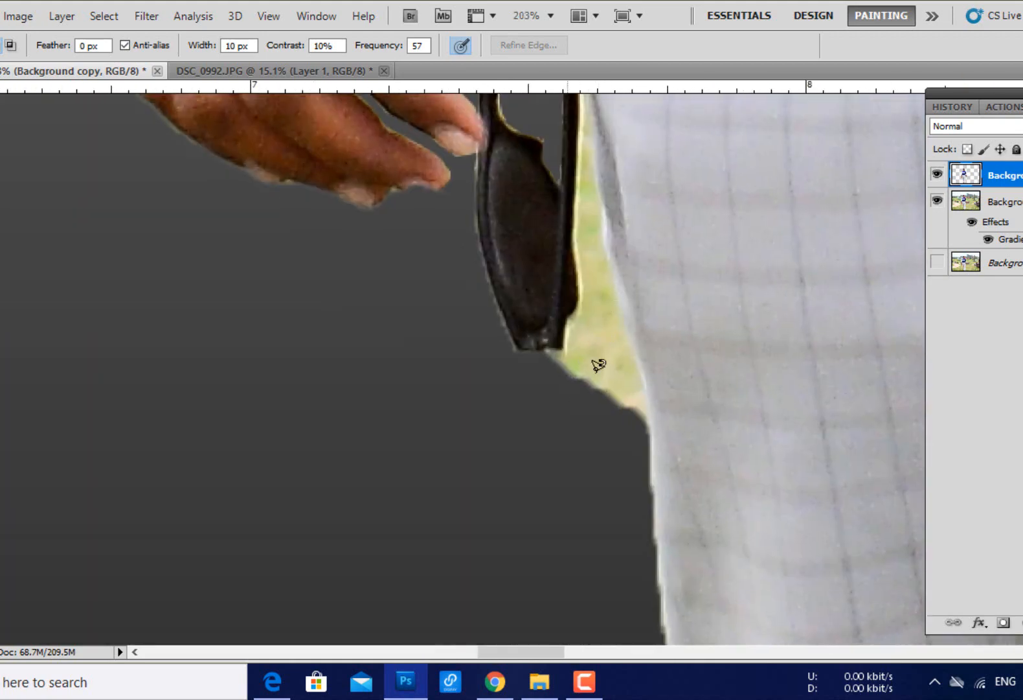
- Outline the grass strip between the sunglasses and the trouser leg with the Magnetic Lasso and delete it
scroll(655, 504, "up", 2)
left_click_drag(583, 136, 608, 230)
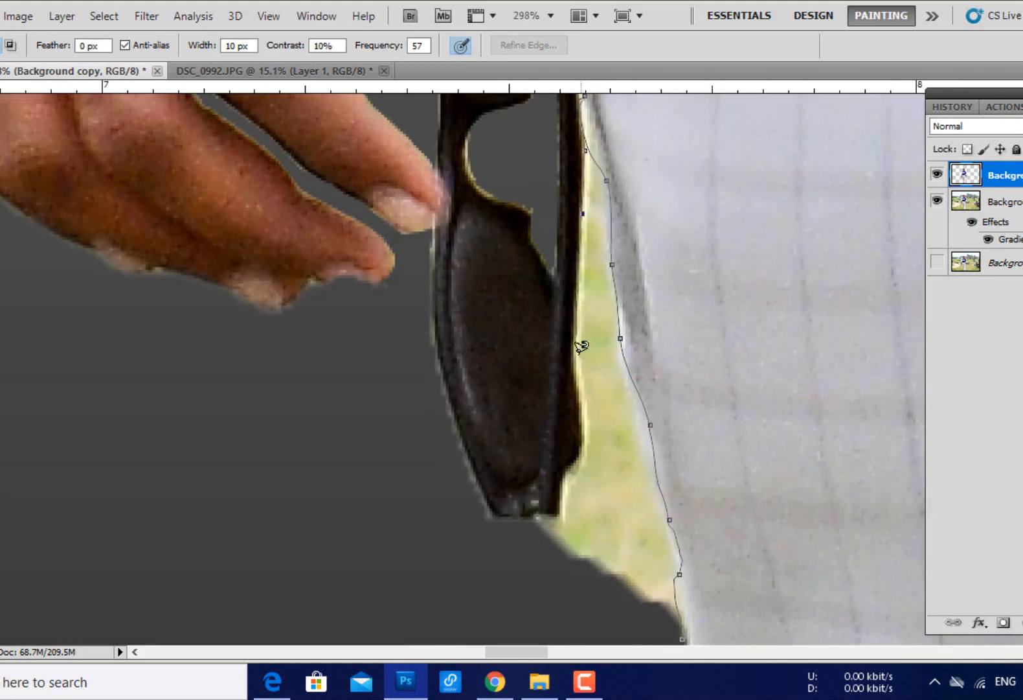
scroll(575, 330, "down", 3)
scroll(692, 459, "down", 3)
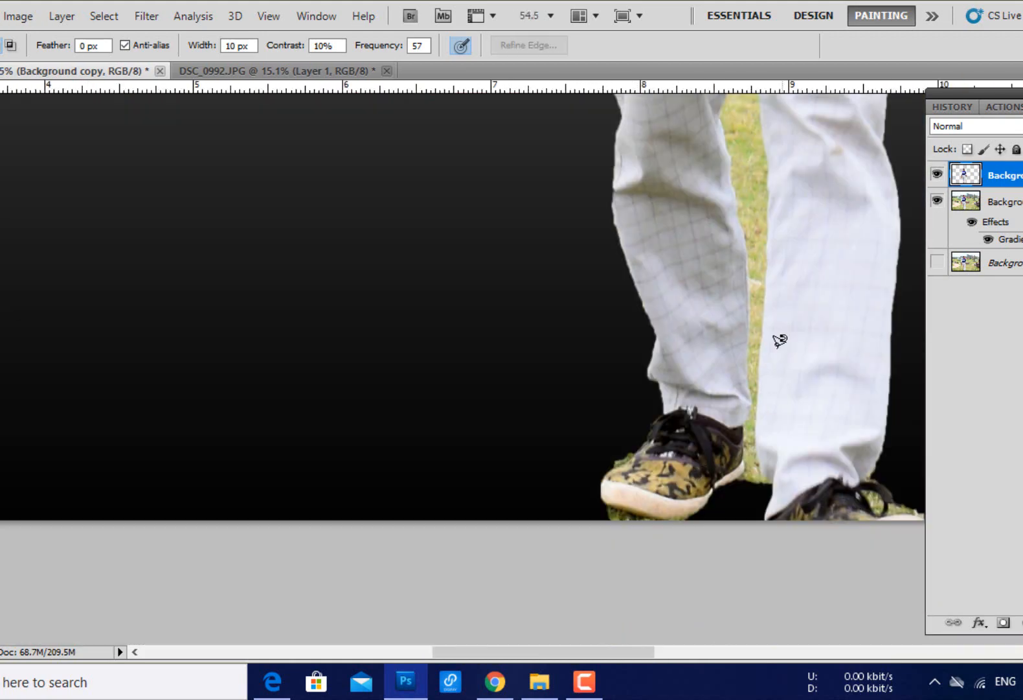
- Outline the grass between the two legs, from crotch to shoes, with the Magnetic Lasso, delete it and deselect
scroll(776, 338, "up", 4)
scroll(818, 531, "down", 6)
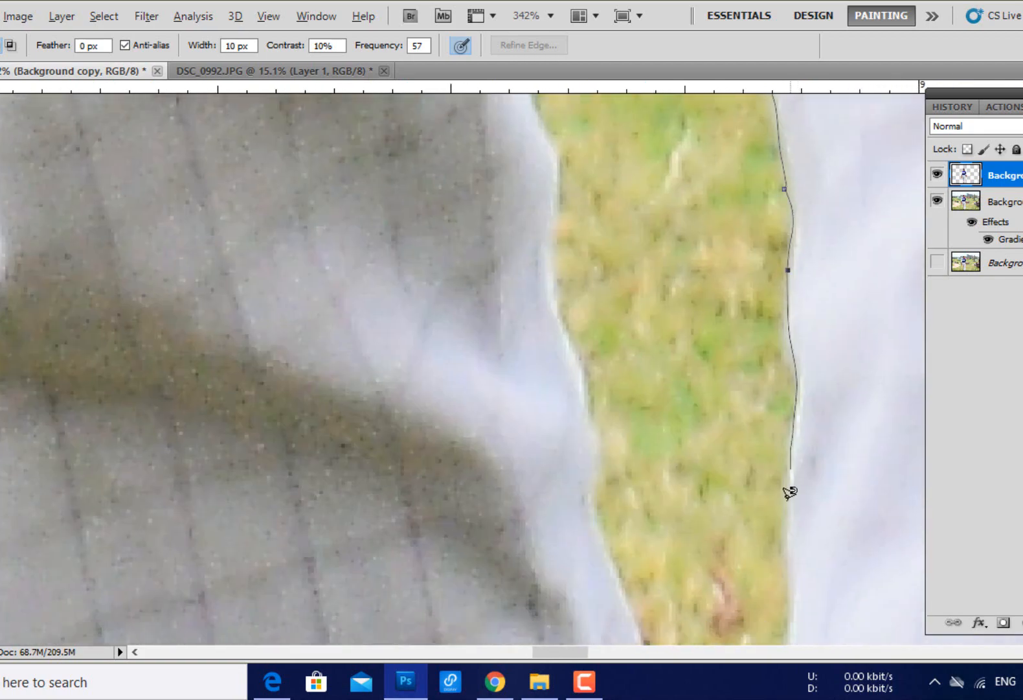
scroll(748, 543, "down", 6)
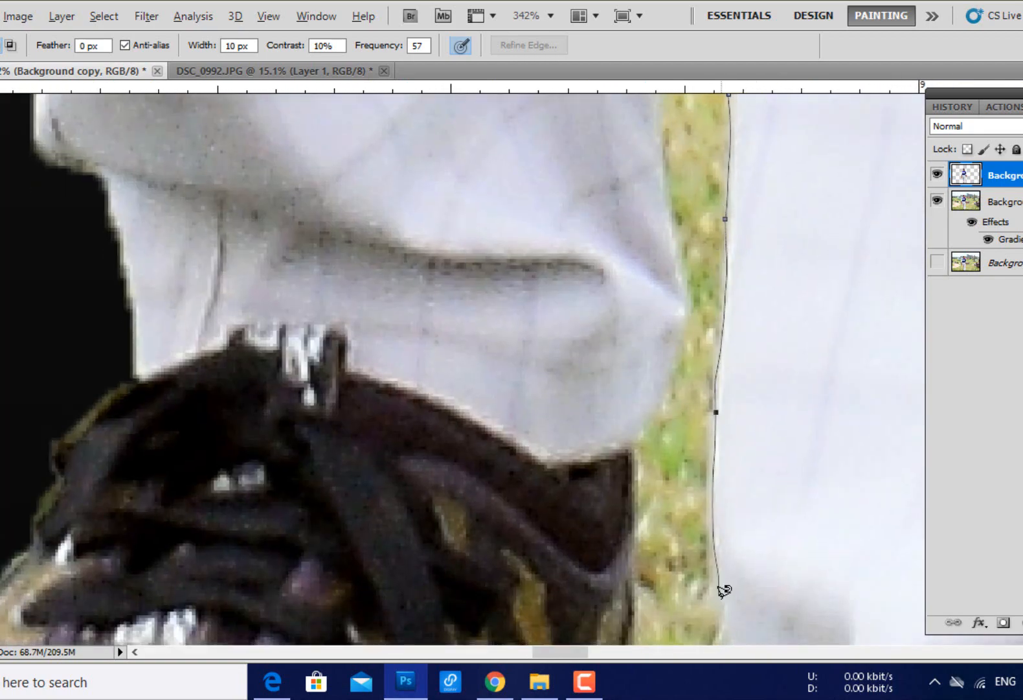
scroll(682, 184, "up", 8)
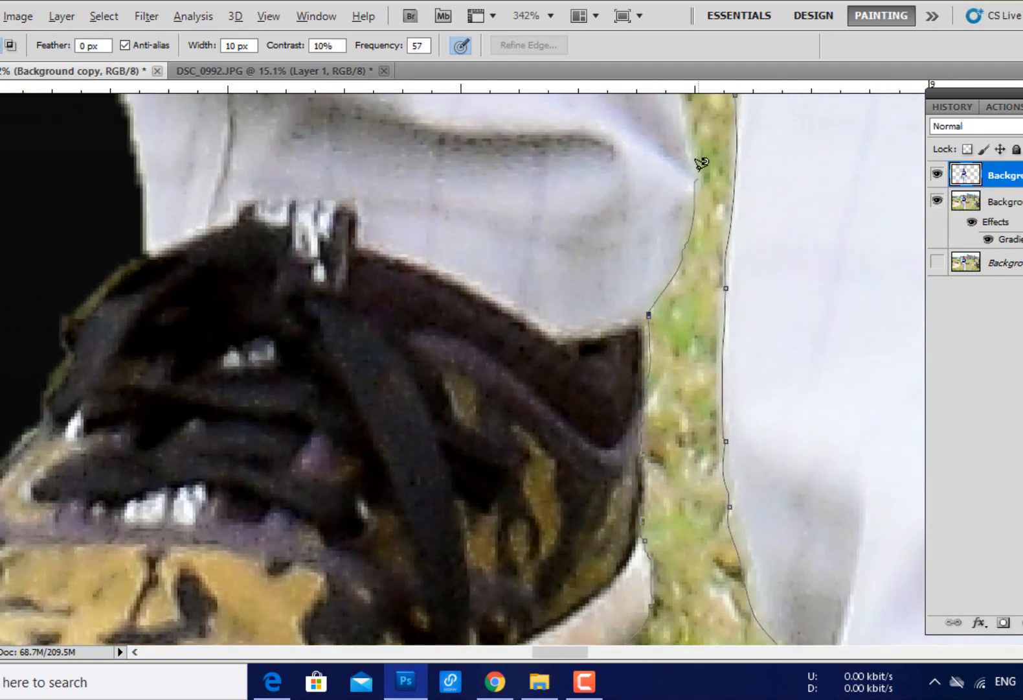
scroll(672, 376, "up", 8)
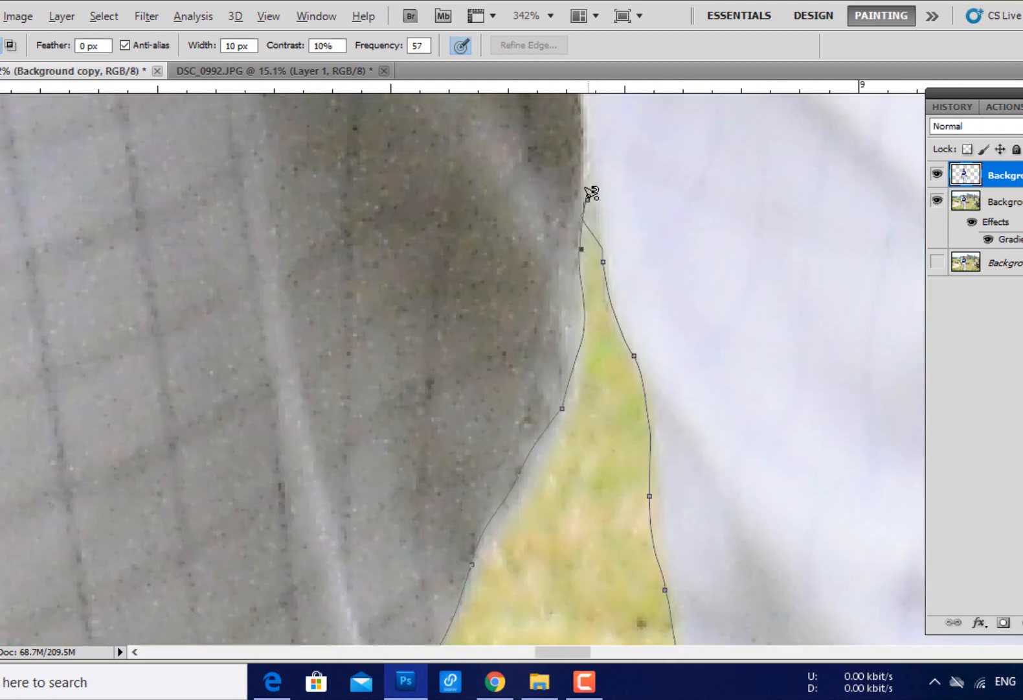
left_click(588, 197)
key("Delete")
key("ctrl+d")
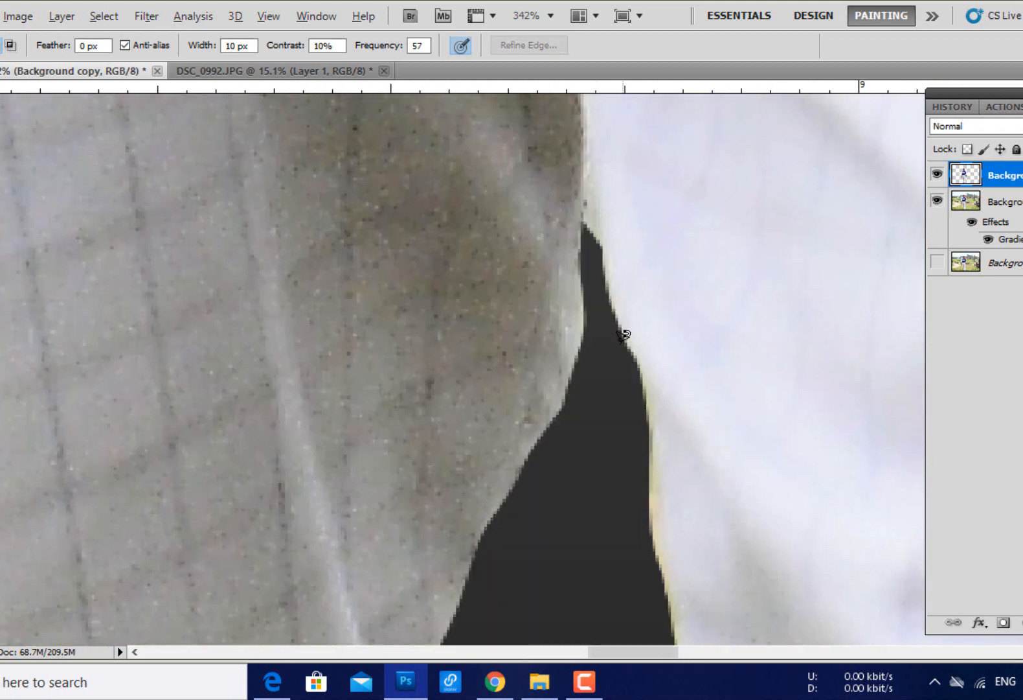
- Erase the background fringe along both edges of the forearm above the sunglasses hand with the Eraser, adjusting the brush size
scroll(623, 336, "down", 10)
key("e")
scroll(354, 502, "up", 12)
scroll(359, 506, "down", 6)
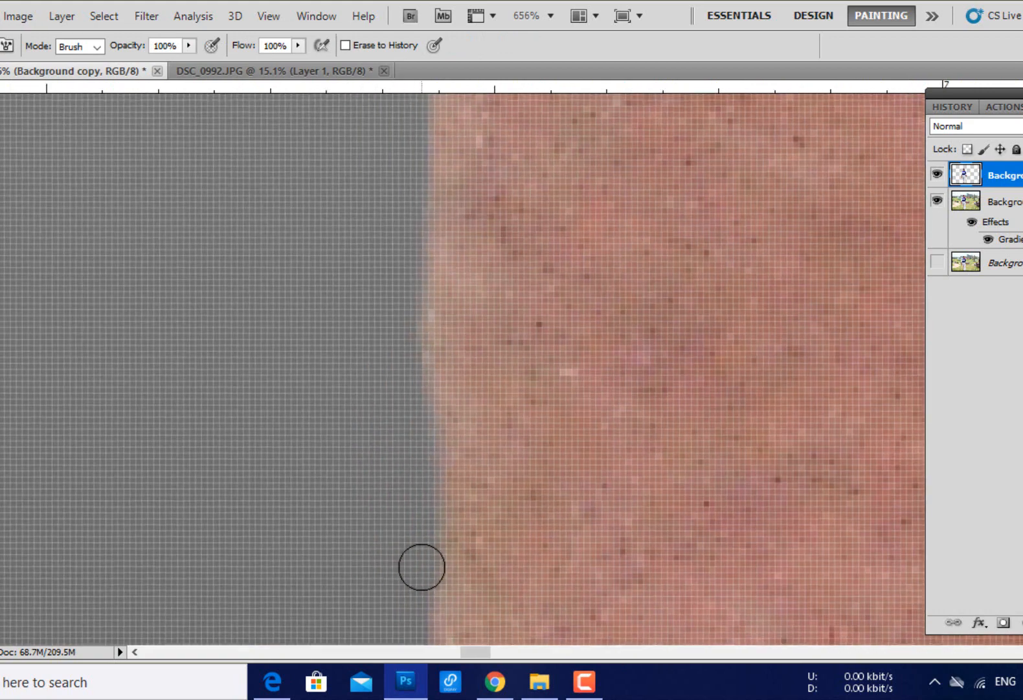
right_click(452, 364)
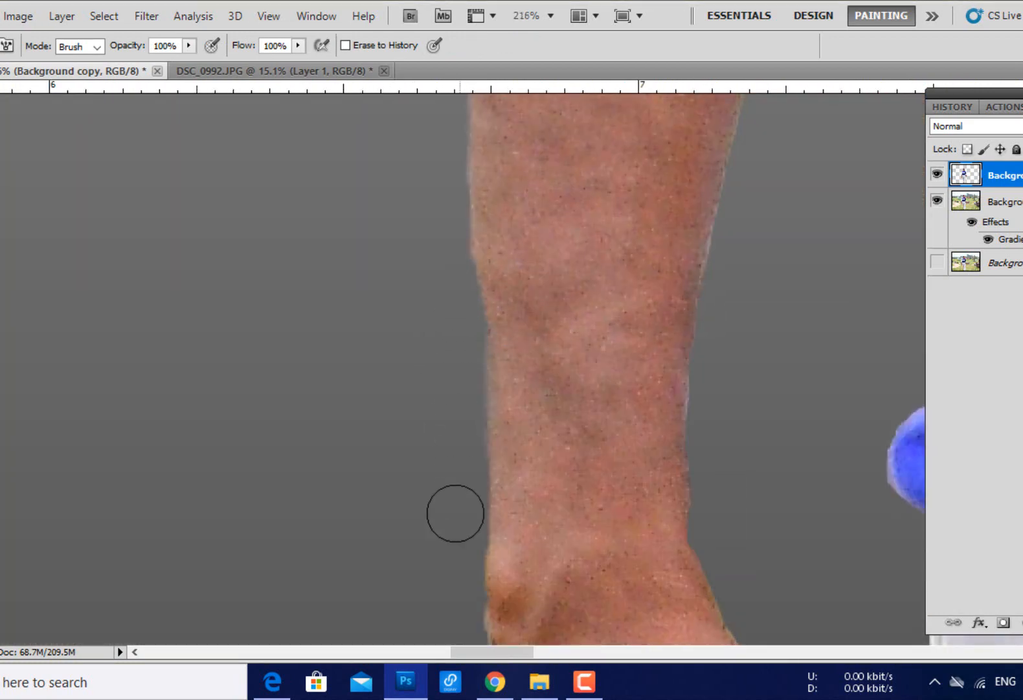
scroll(803, 246, "up", 6)
right_click(636, 272)
left_click_drag(710, 290, 693, 290)
right_click(654, 208)
left_click_drag(654, 207, 619, 281)
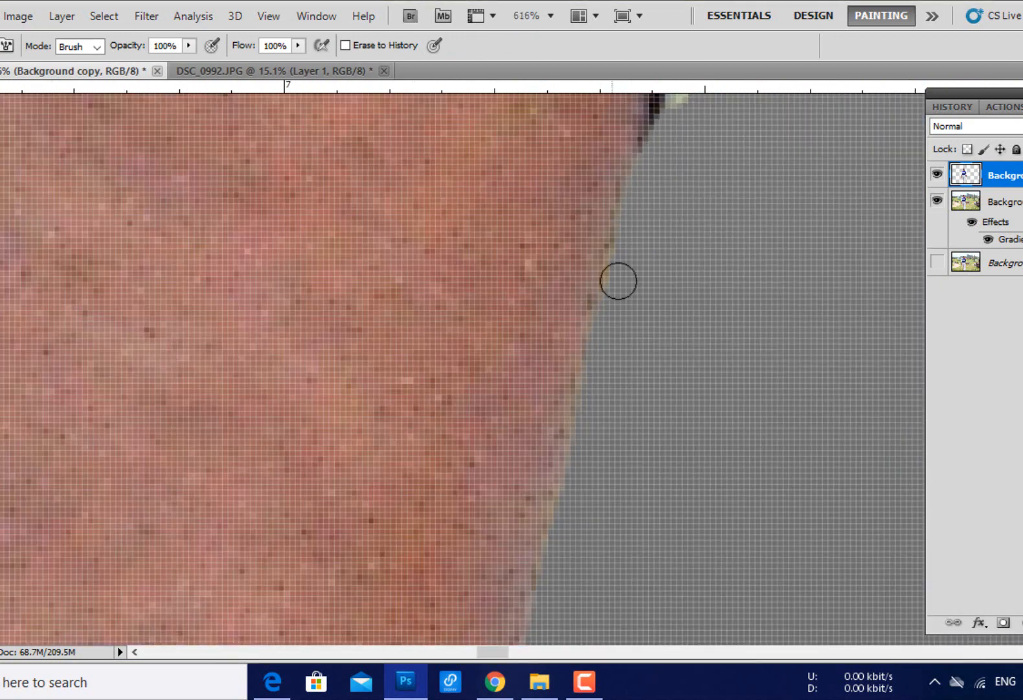
scroll(583, 265, "down", 5)
scroll(523, 276, "down", 8)
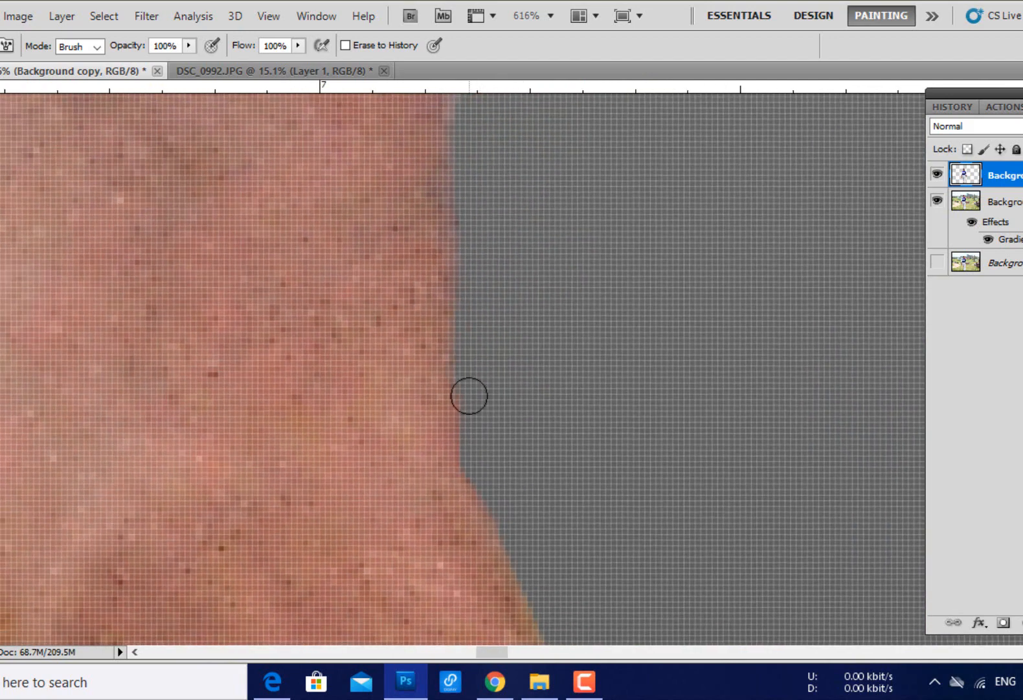
- Erase the remaining background fringe around the fingers and knuckles of the hand holding the sunglasses
scroll(518, 272, "down", 10)
scroll(453, 602, "up", 9)
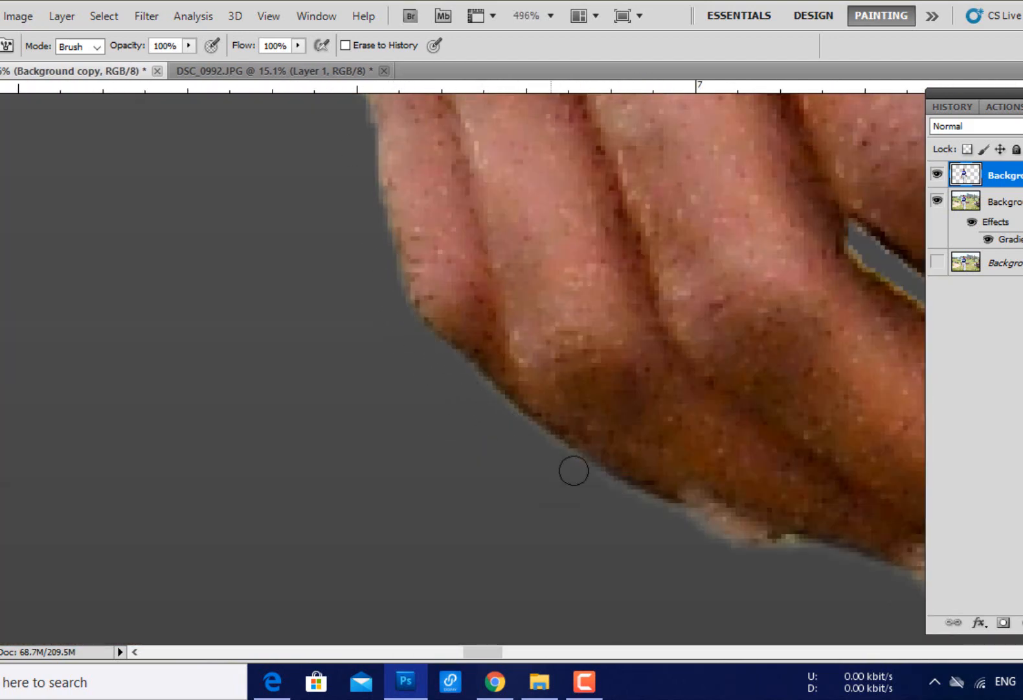
scroll(433, 339, "right", 5)
scroll(760, 367, "down", 5)
scroll(732, 419, "up", 5)
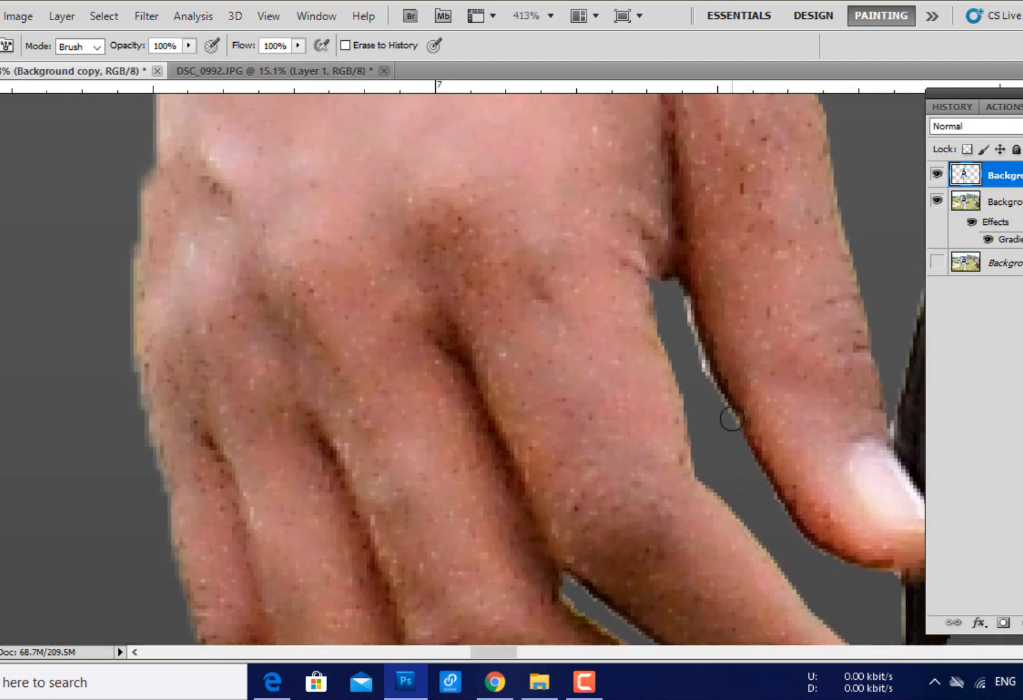
scroll(722, 481, "down", 4)
scroll(800, 324, "up", 4)
- Erase the background fringe along the outer edge of the other arm, from the sleeve cuff down the forearm
left_click_drag(786, 300, 768, 213)
left_click_drag(809, 352, 865, 632)
mouse_move(776, 381)
left_mouse_down()
mouse_move(685, 244)
mouse_move(759, 360)
left_mouse_up()
left_click_drag(609, 112, 697, 335)
scroll(759, 459, "down", 4)
scroll(608, 274, "up", 4)
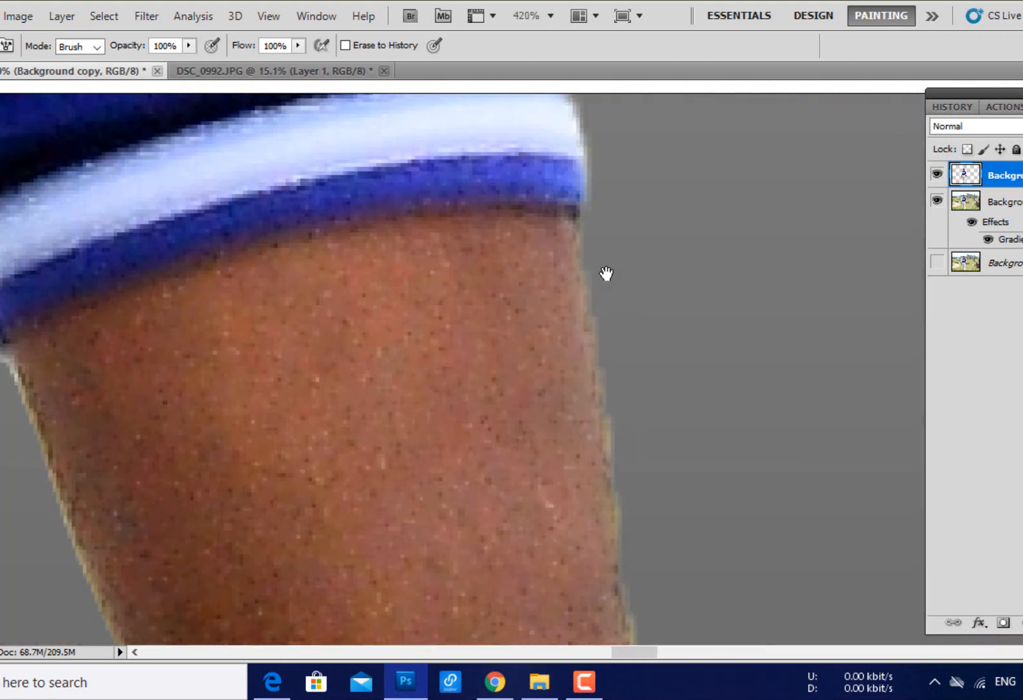
scroll(654, 454, "down", 3)
left_click_drag(691, 555, 631, 207)
mouse_move(632, 214)
left_mouse_down()
mouse_move(613, 135)
mouse_move(647, 292)
left_mouse_up()
left_click_drag(688, 543, 650, 223)
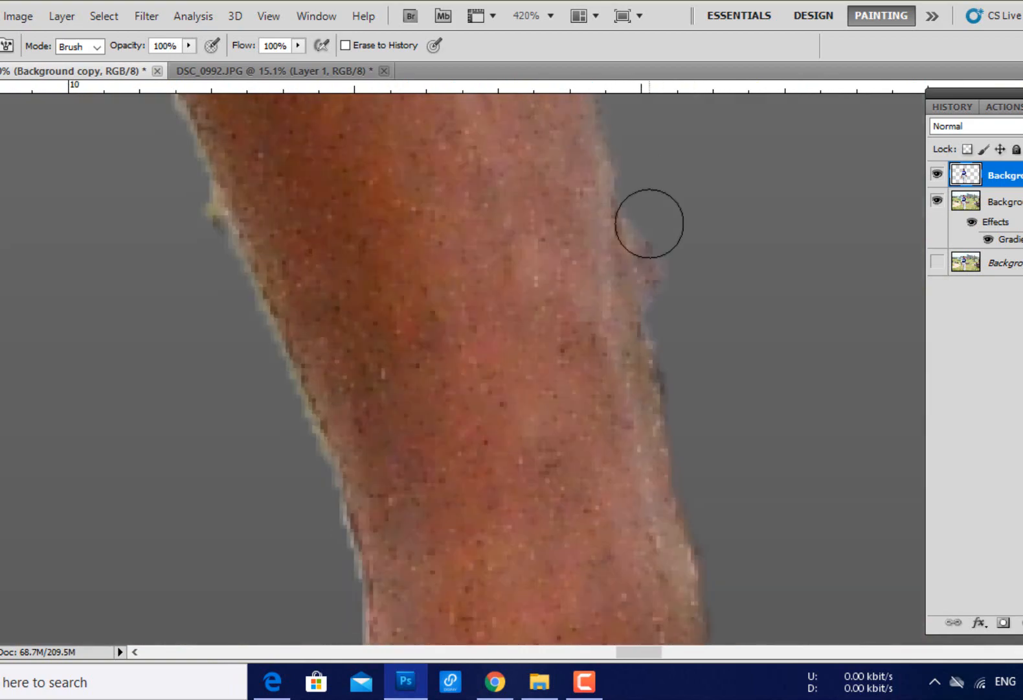
mouse_move(706, 609)
left_mouse_down()
mouse_move(652, 350)
mouse_move(705, 253)
left_mouse_up()
left_click_drag(702, 564, 709, 182)
- Erase the fringe along the outer edge and fingertips of the empty hand with a smaller Eraser brush
right_click(695, 430)
left_click_drag(741, 439, 735, 438)
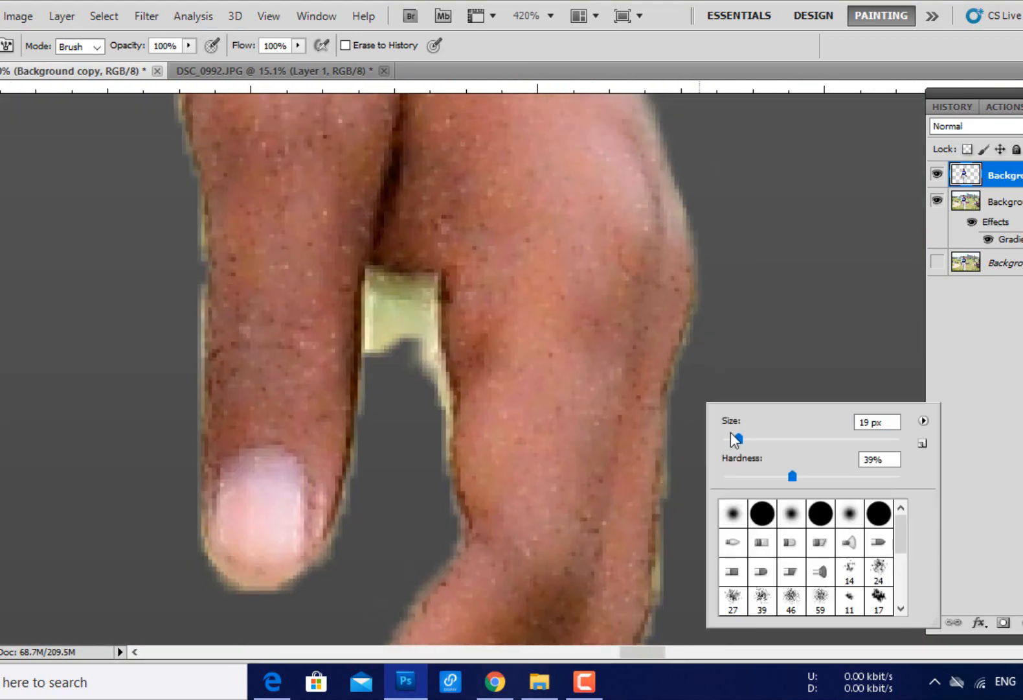
scroll(707, 337, "up", 4)
mouse_move(665, 548)
left_mouse_down()
mouse_move(651, 272)
mouse_move(646, 505)
left_mouse_up()
left_click_drag(647, 515, 667, 214)
left_click_drag(661, 240, 619, 325)
left_click_drag(565, 348, 704, 213)
left_click_drag(699, 214, 591, 312)
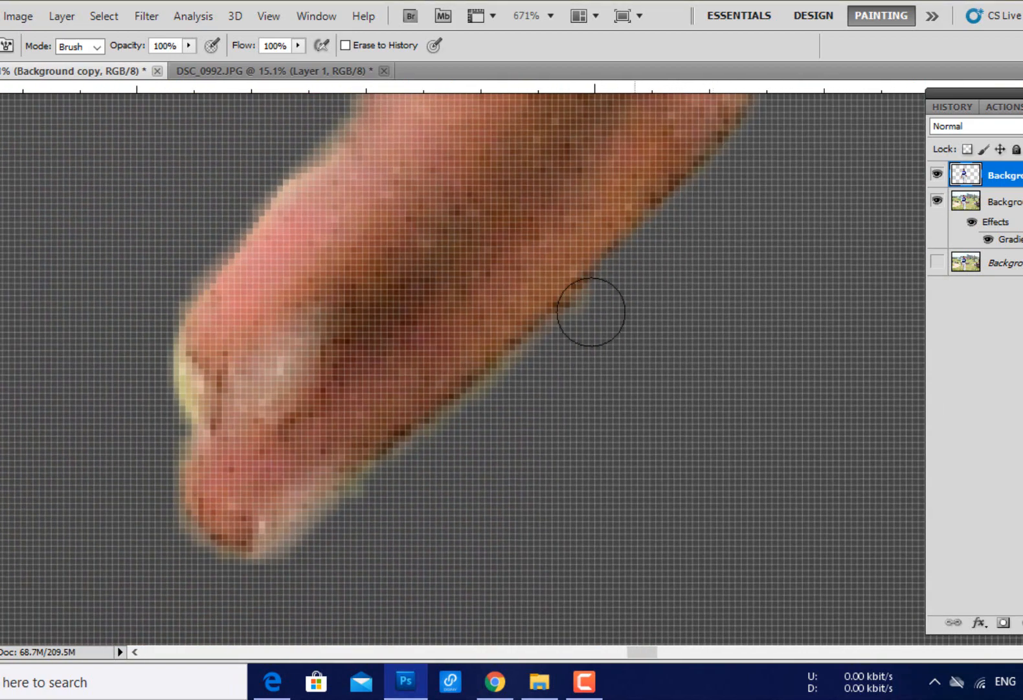
- Erase the green remnant between the thumb and fingers of the empty hand and the fringe around the thumb
left_click_drag(213, 198, 409, 473)
left_click_drag(531, 419, 452, 483)
left_click_drag(608, 224, 444, 636)
mouse_move(458, 478)
left_mouse_down()
mouse_move(441, 249)
mouse_move(391, 188)
left_mouse_up()
left_click_drag(351, 565, 398, 280)
mouse_move(325, 387)
left_mouse_down()
mouse_move(127, 325)
mouse_move(341, 562)
left_mouse_up()
left_click_drag(329, 186, 308, 364)
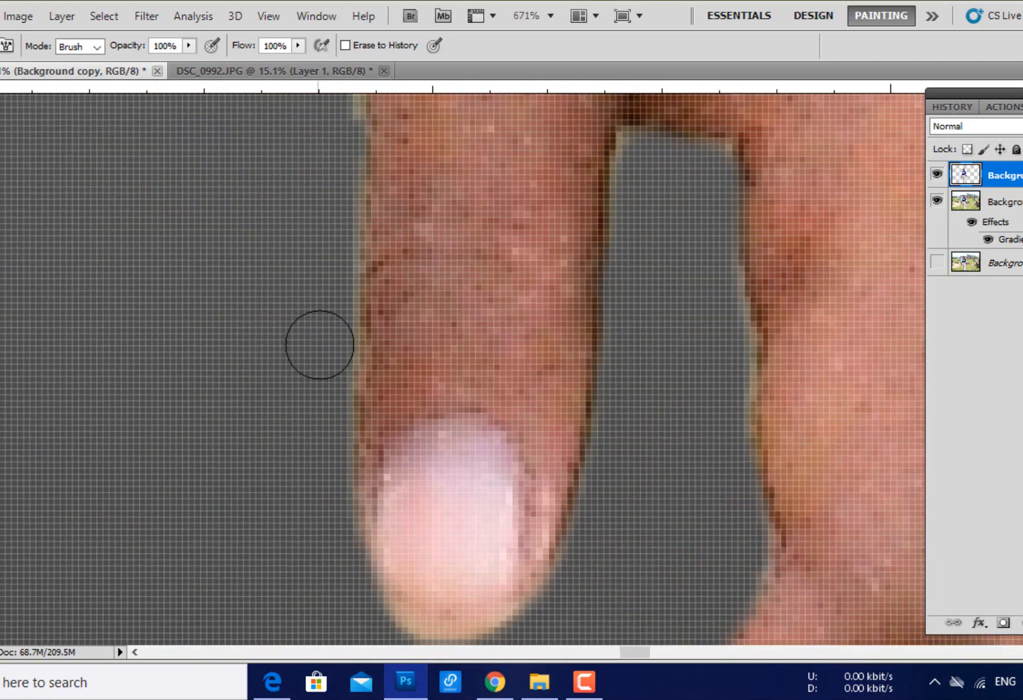
- Erase the stray green bits and fringe along the inner edge of the thumb and wrist of the empty hand
left_click_drag(331, 228, 323, 369)
left_click_drag(298, 194, 345, 415)
left_click_drag(354, 229, 402, 412)
mouse_move(384, 214)
left_mouse_down()
mouse_move(395, 374)
mouse_move(440, 397)
left_mouse_up()
left_click_drag(460, 191, 429, 369)
left_click_drag(446, 184, 456, 443)
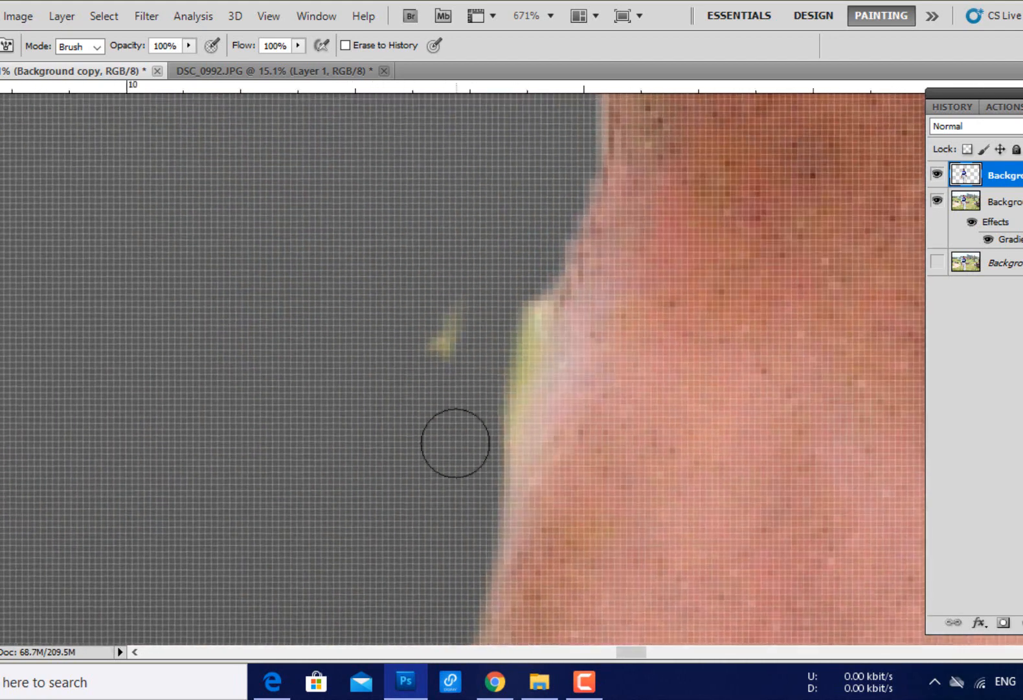
left_click_drag(447, 337, 536, 293)
left_click_drag(536, 294, 478, 471)
- Erase the fringe along the inner forearm up to the sleeve cuff, and clean the edge around the belt end
scroll(519, 313, "down", 7)
left_click_drag(418, 277, 399, 288)
left_click_drag(643, 210, 622, 436)
scroll(622, 437, "up", 3)
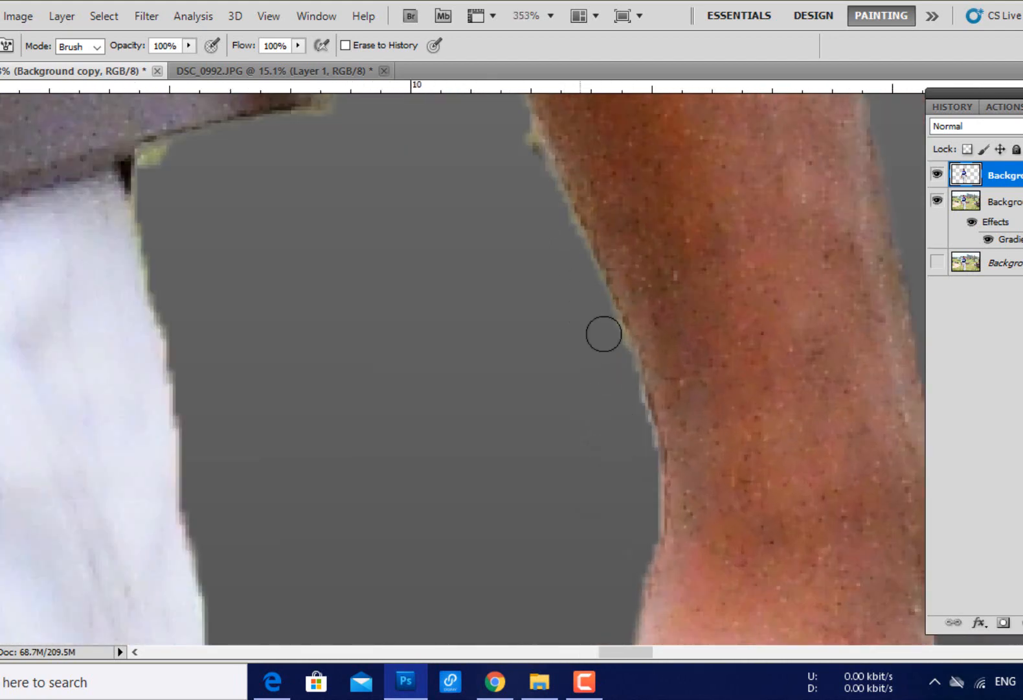
scroll(644, 511, "up", 3)
left_click_drag(559, 334, 623, 587)
left_click_drag(506, 256, 584, 541)
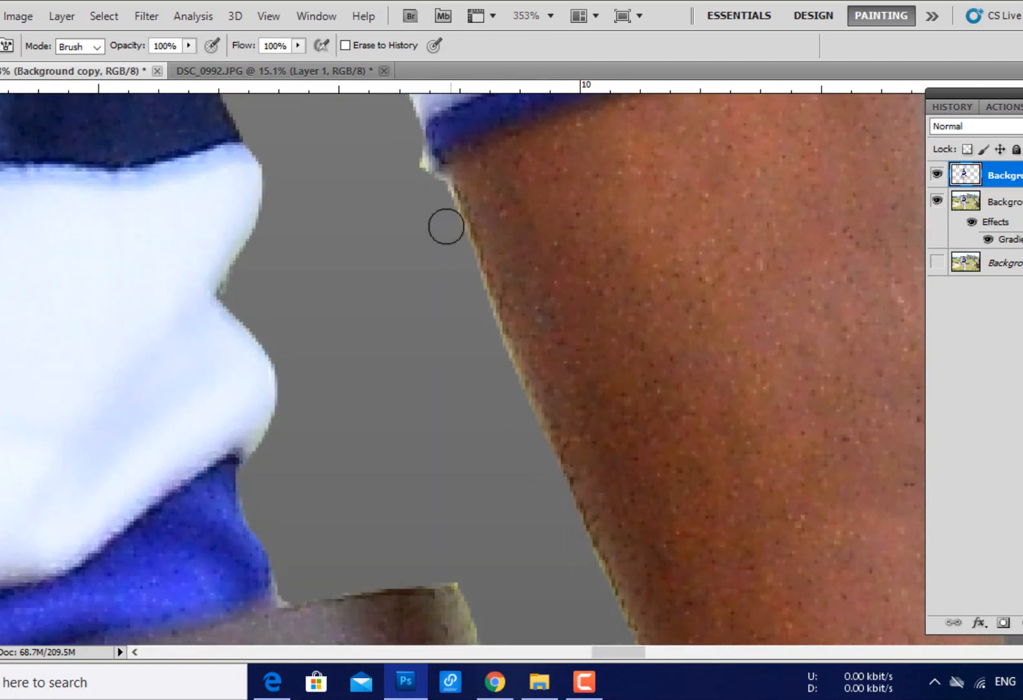
scroll(557, 508, "down", 8)
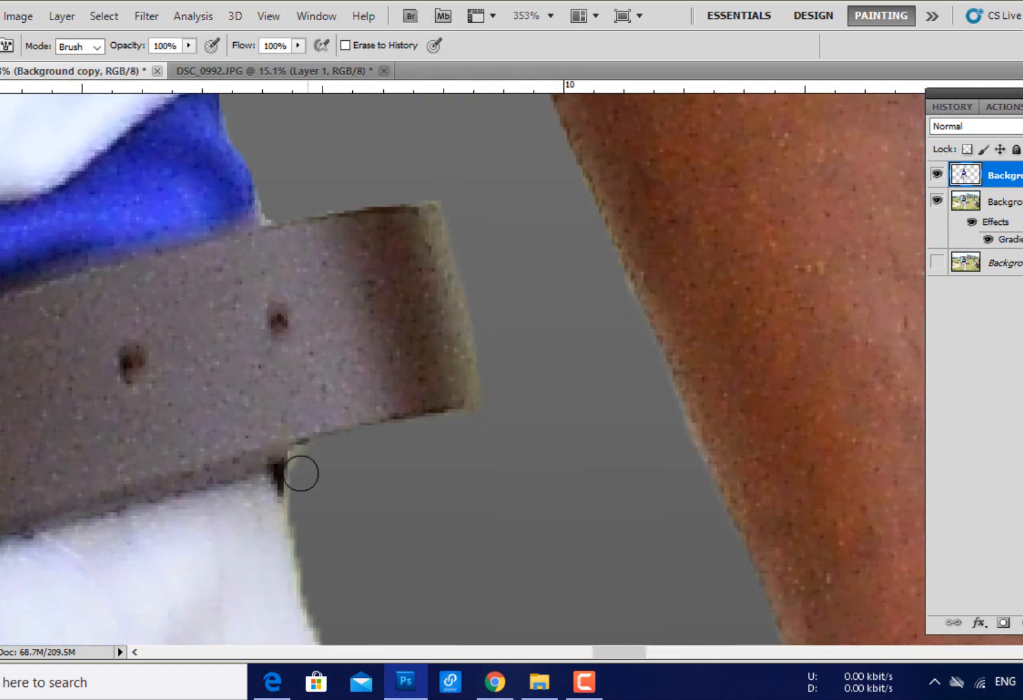
- Extend the canvas downward below the man's feet with the Crop tool
scroll(421, 452, "down", 15)
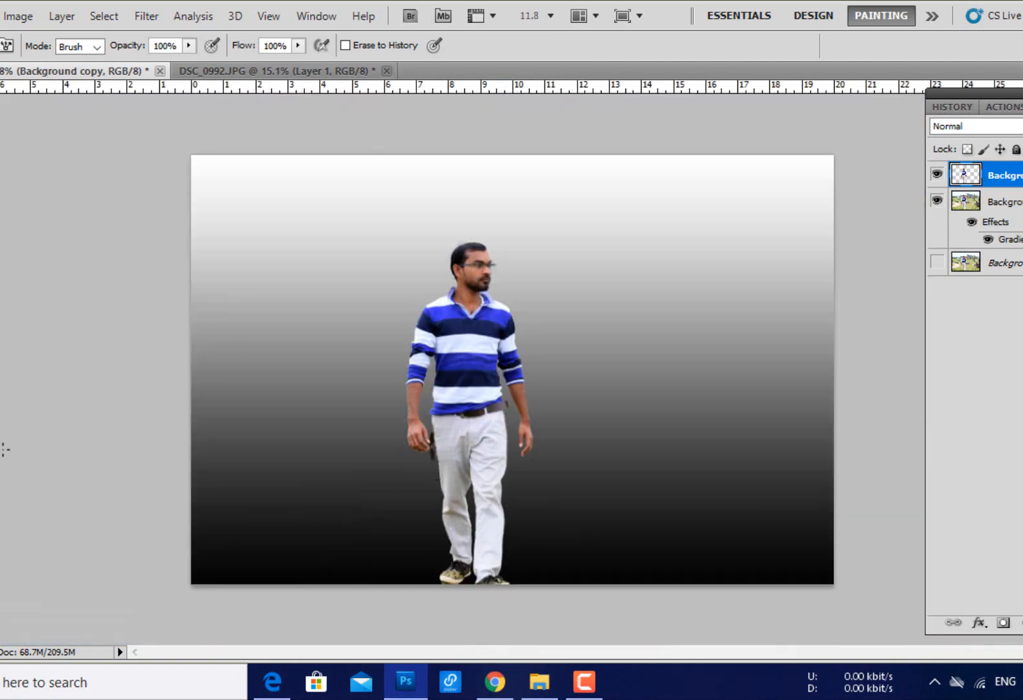
key("c")
left_click_drag(192, 156, 835, 584)
left_click_drag(518, 584, 522, 642)
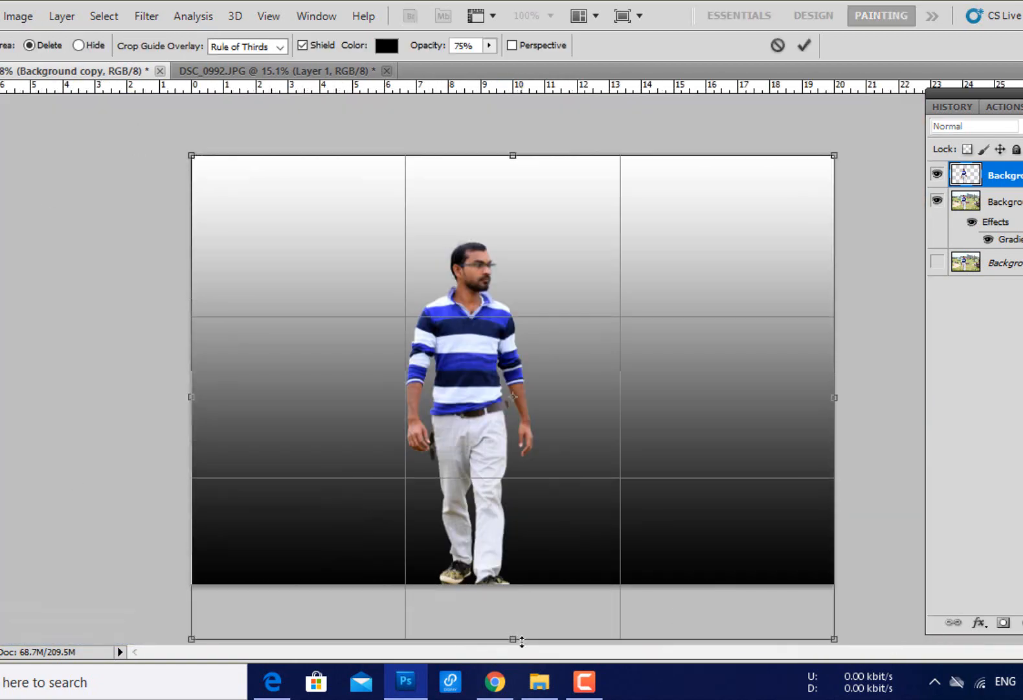
key("Return")
- Erase the leftover grass beneath and around the fully visible shoe, adjusting the Eraser brush size
scroll(460, 570, "up", 12)
key("e")
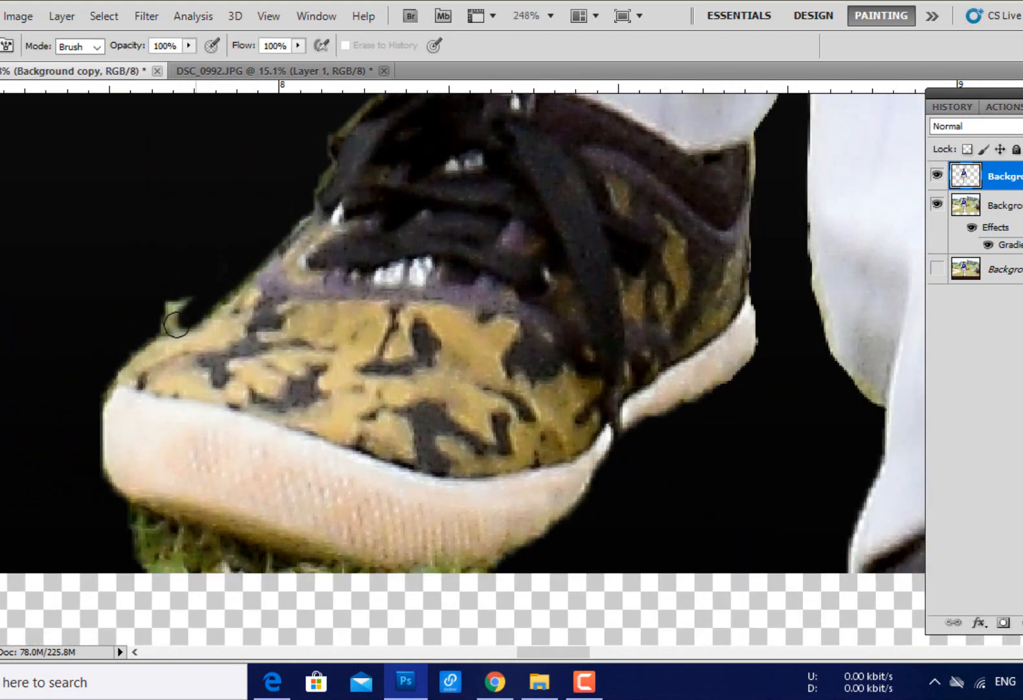
scroll(97, 405, "down", 2)
left_click_drag(109, 327, 210, 263)
scroll(221, 375, "up", 5)
scroll(221, 374, "down", 3)
right_click(221, 374)
left_click_drag(256, 412, 268, 412)
mouse_move(180, 411)
left_mouse_down()
mouse_move(447, 459)
mouse_move(674, 447)
left_mouse_up()
- Erase the fringe along the trouser cuff and around the laces of the cut-off shoe
scroll(673, 446, "down", 2)
right_click(369, 396)
key("Escape")
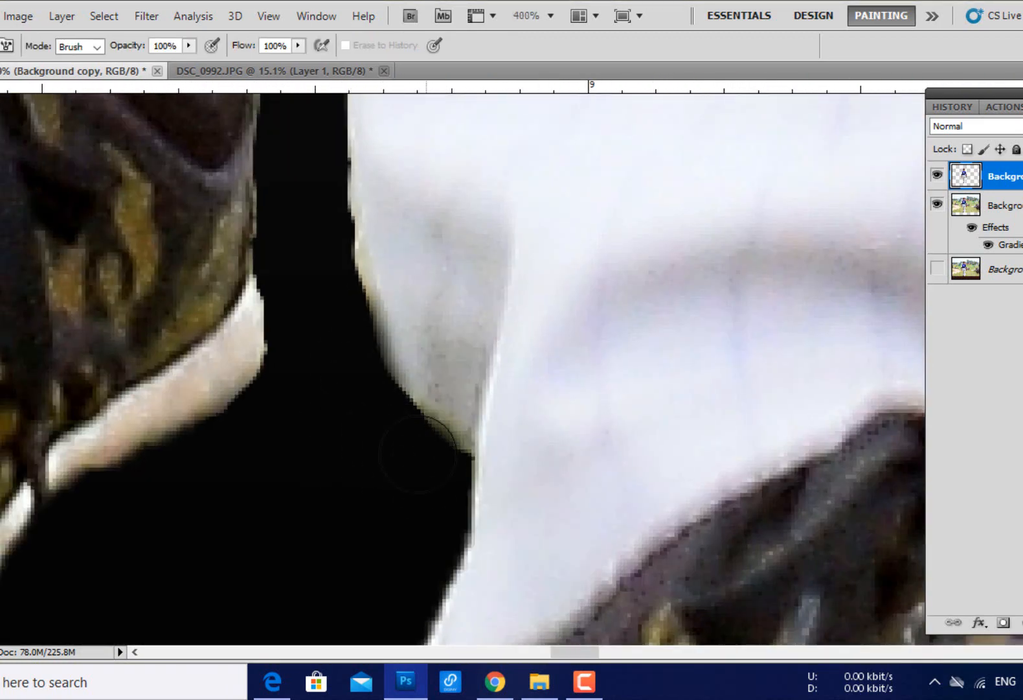
scroll(555, 401, "down", 3)
scroll(555, 400, "up", 4)
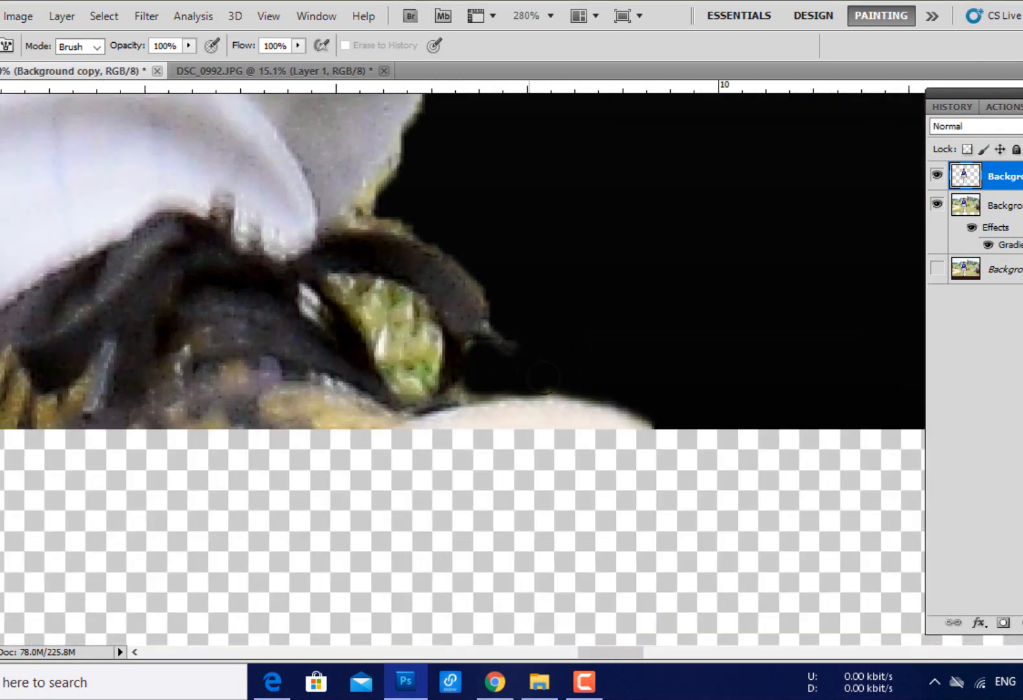
scroll(588, 440, "down", 10)
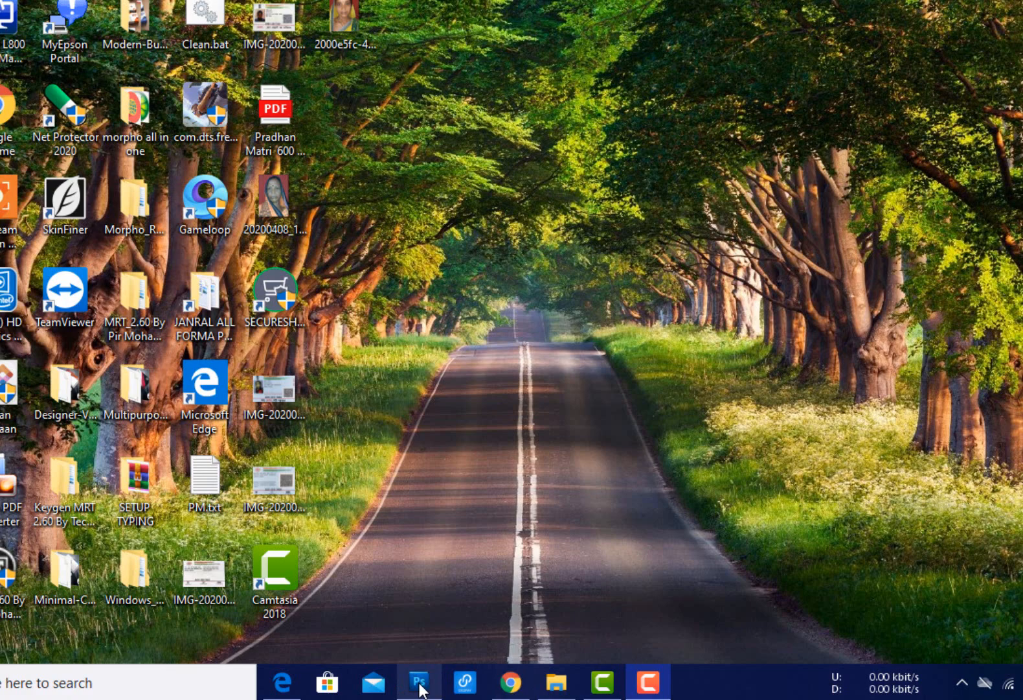
- Switch to Photoshop and inspect the finished cutout from shoes to head over the grey gradient
left_click(418, 680)
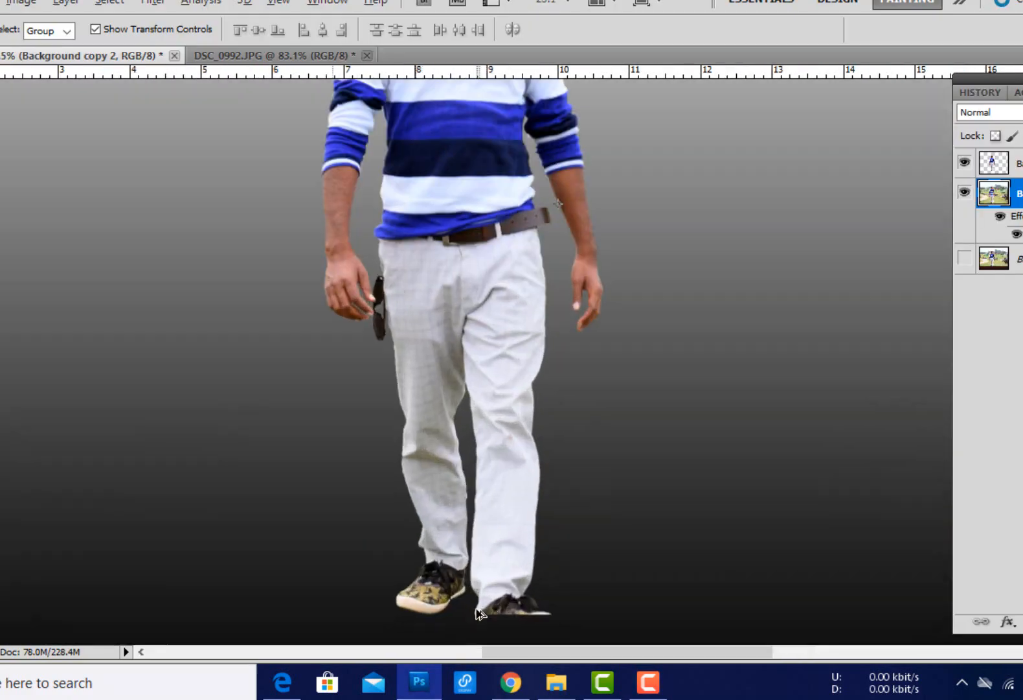
scroll(466, 302, "up", 4)
scroll(466, 304, "up", 2)
scroll(491, 153, "down", 8)
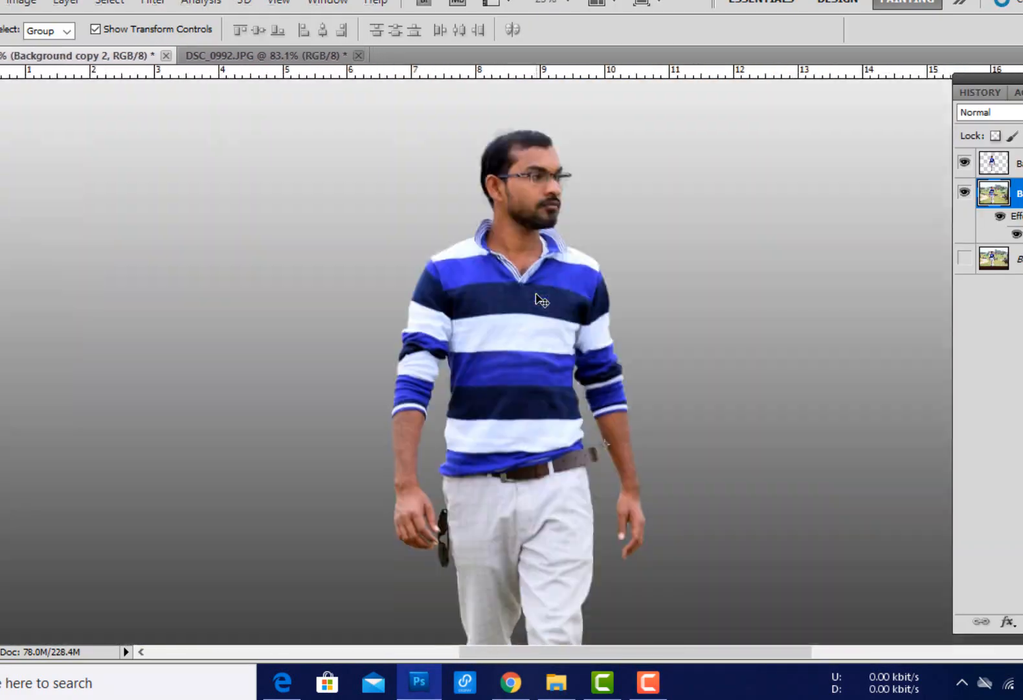
left_click(557, 680)
left_click(475, 296)
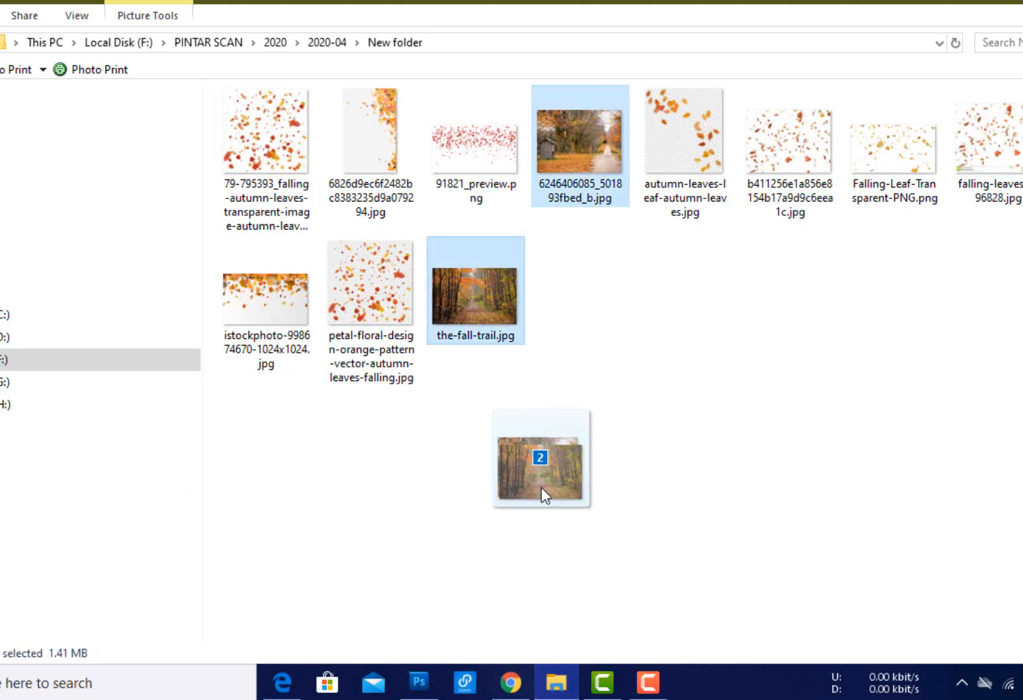
left_click_drag(541, 487, 542, 486)
left_click(609, 353)
- Place the fall trail picture between the man and the gradient layer, and enlarge it well beyond the canvas
left_click_drag(454, 283, 512, 271)
left_click_drag(657, 419, 809, 590)
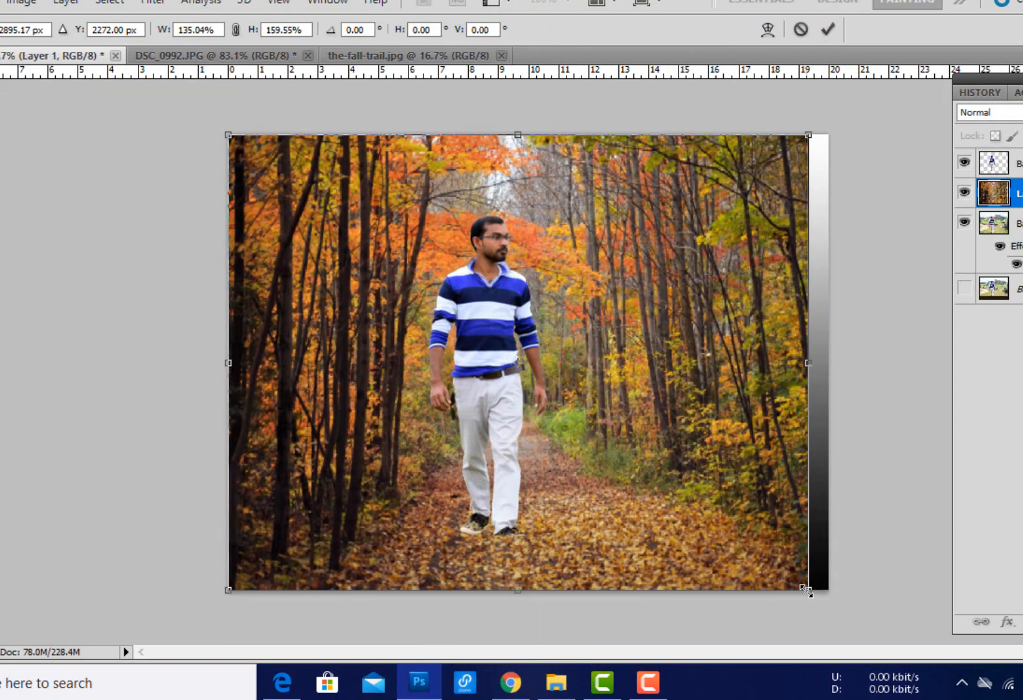
key("ctrl+minus")
left_click_drag(324, 205, 121, 54)
key("ctrl+minus")
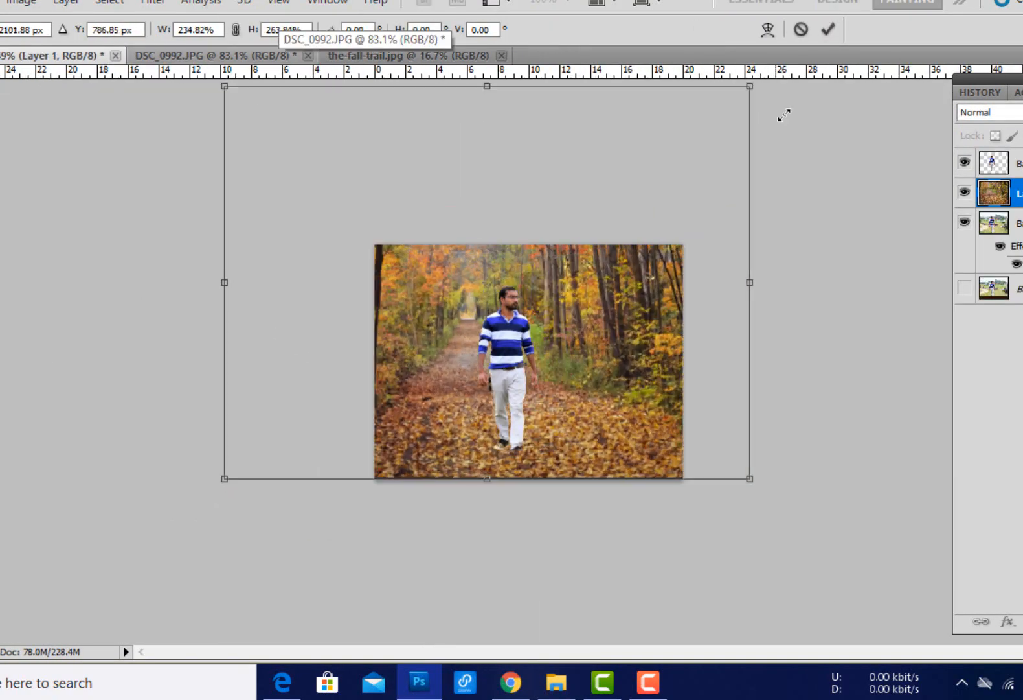
left_click_drag(751, 85, 854, 7)
key("Return")
- Narrow the forest layer from both sides so more trees frame the path behind the man
key("ctrl+plus")
scroll(597, 410, "up", 5)
scroll(473, 427, "down", 12)
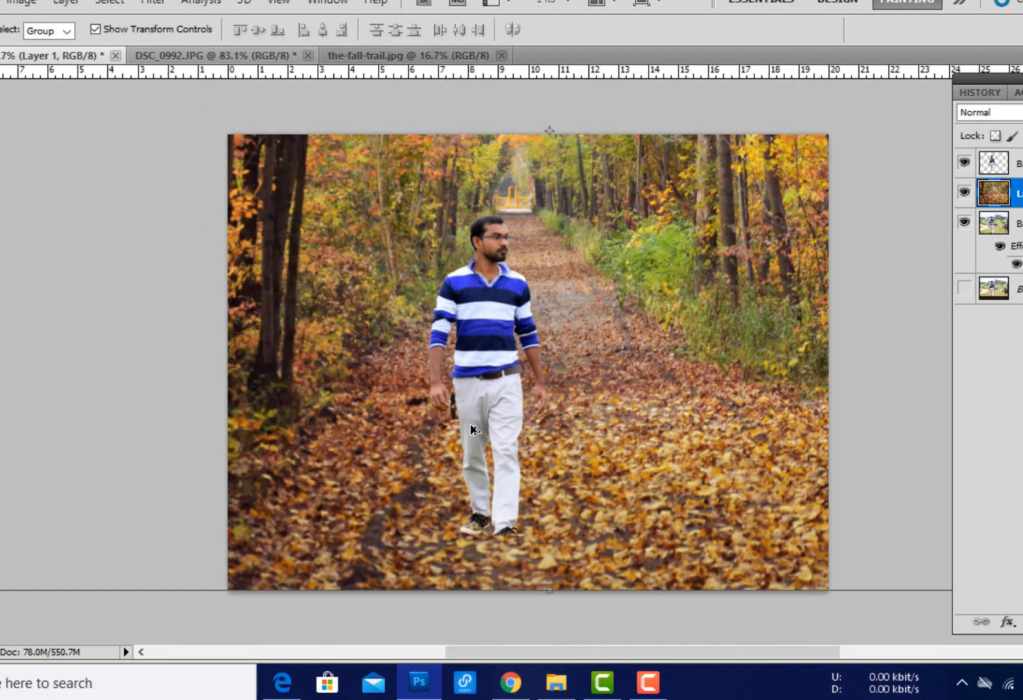
left_click_drag(827, 254, 784, 254)
left_click_drag(252, 254, 278, 254)
key("ctrl+minus")
key("Return")
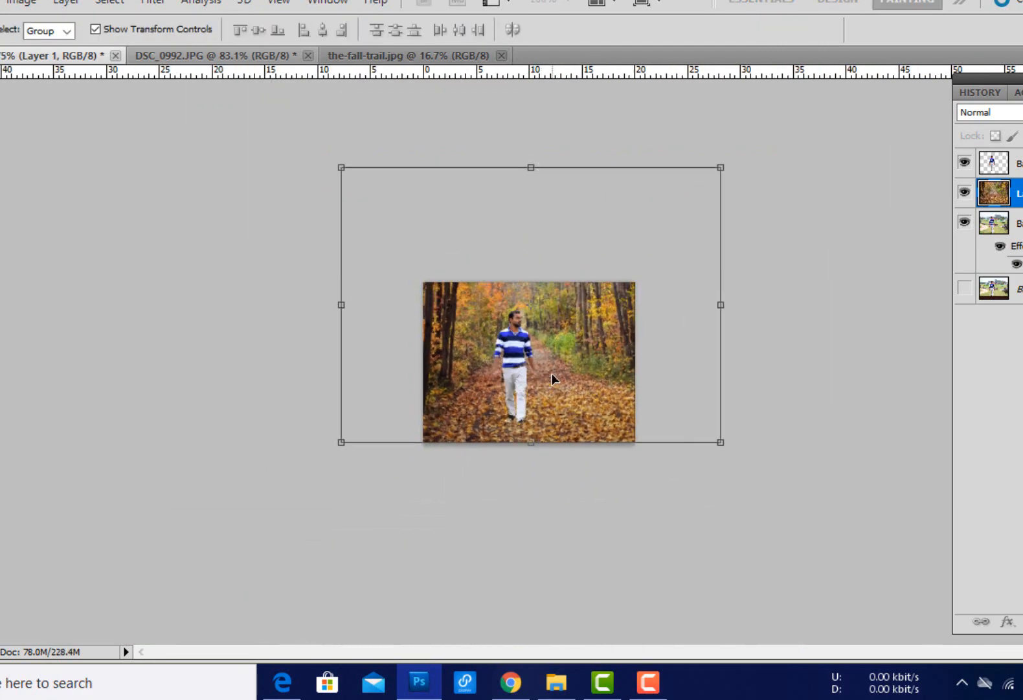
key("ctrl+plus")
key("ctrl+plus")
scroll(482, 272, "up", 9)
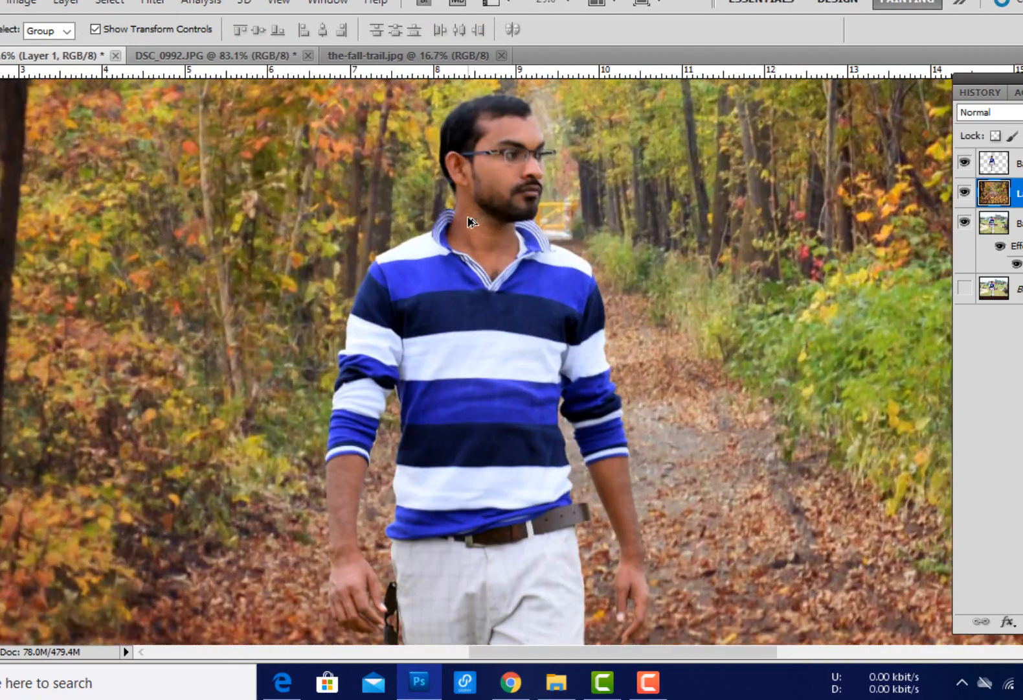
- Crop a narrow strip off the upper edge of the composite, keeping the full width and lower edge
scroll(511, 259, "down", 11)
right_click(566, 299)
left_click(596, 315)
scroll(586, 349, "down", 1)
scroll(576, 357, "up", 2)
key("c")
scroll(544, 362, "down", 1)
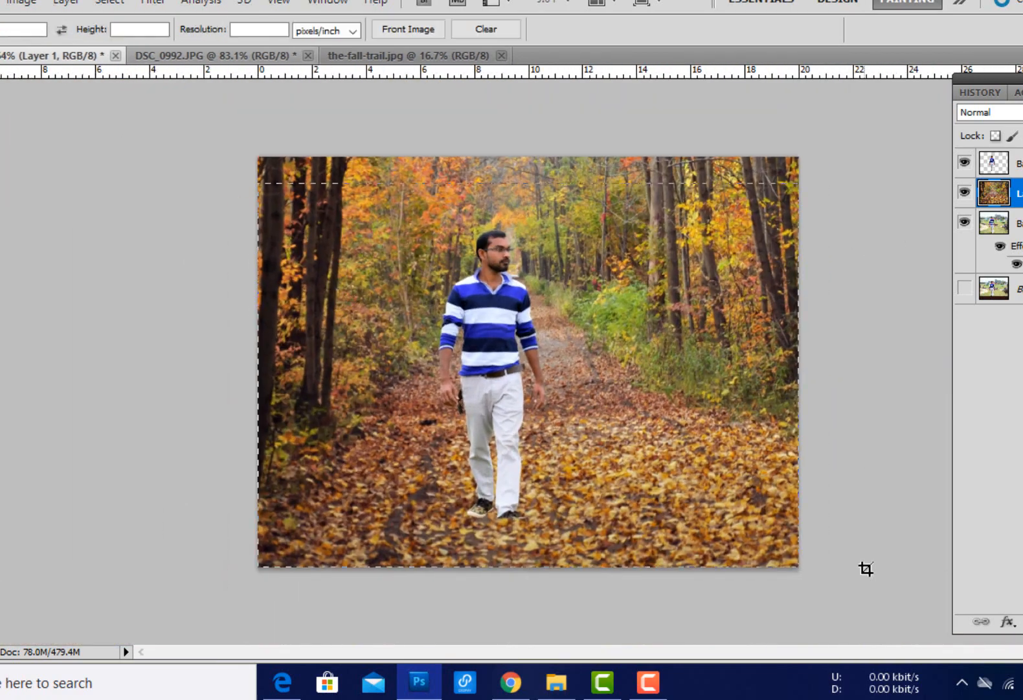
left_click_drag(866, 567, 258, 184)
key("Return")
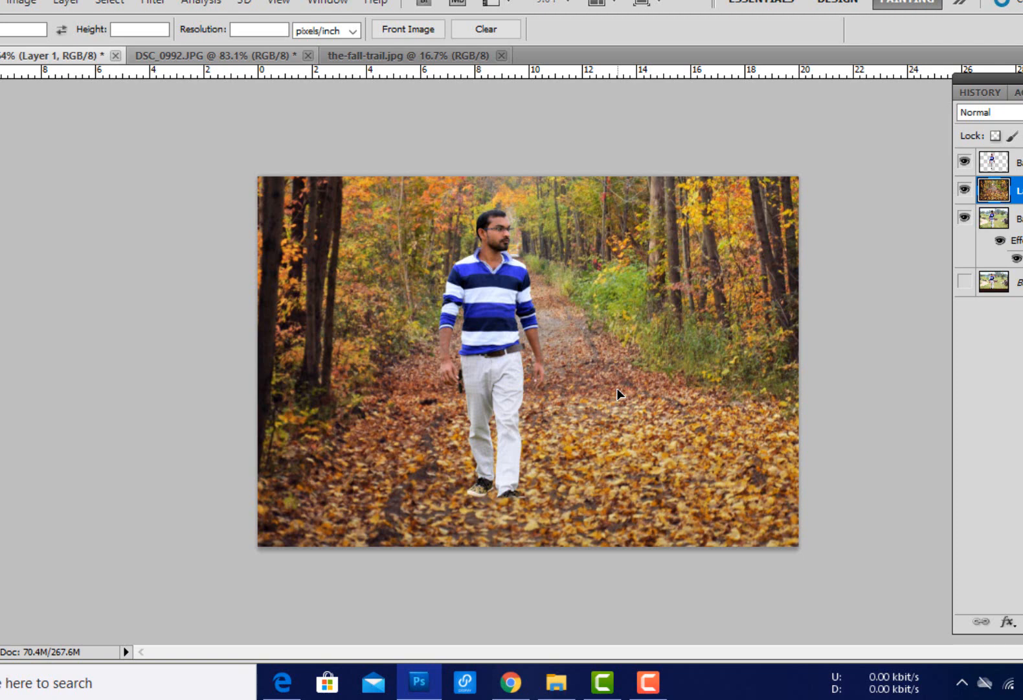
- Move the man's cutout slightly right and down, toward the middle of the leafy path
key("v")
left_click_drag(514, 365, 540, 371)
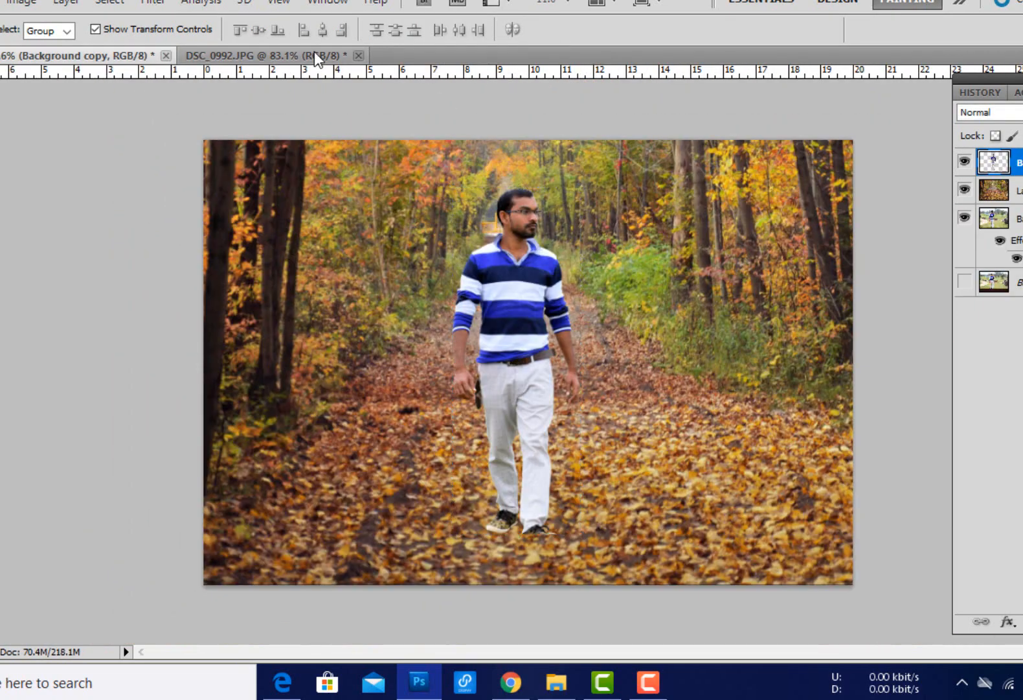
- Outline the front shoe in DSC_0992.JPG with the Polygonal Lasso and bring it into the forest composite as a new layer
left_click(314, 53)
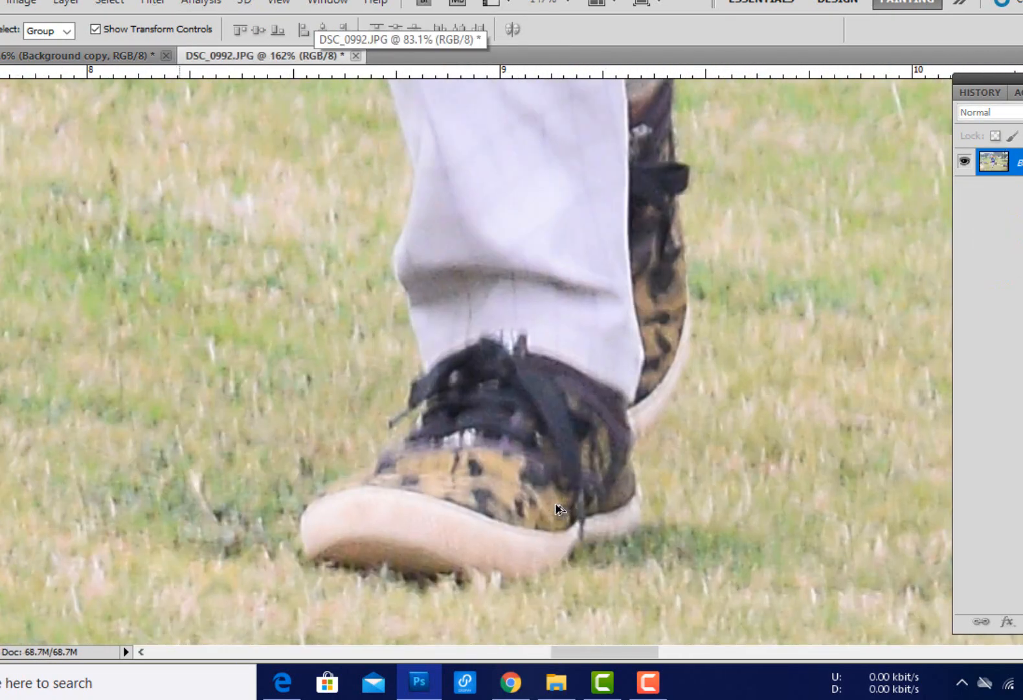
scroll(558, 509, "up", 2)
key("l")
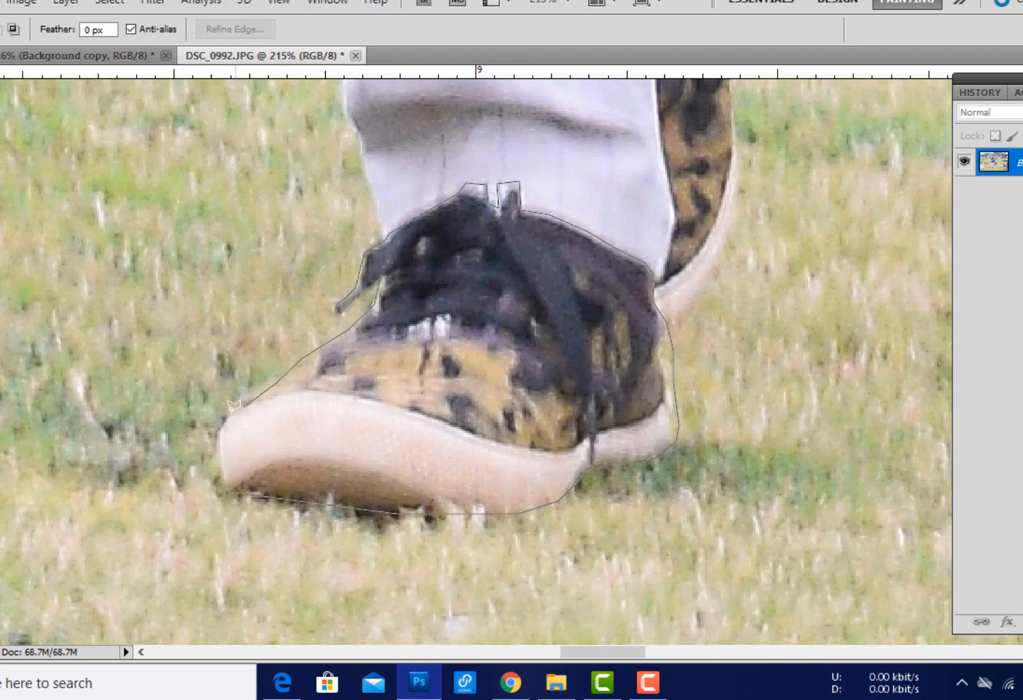
key("v")
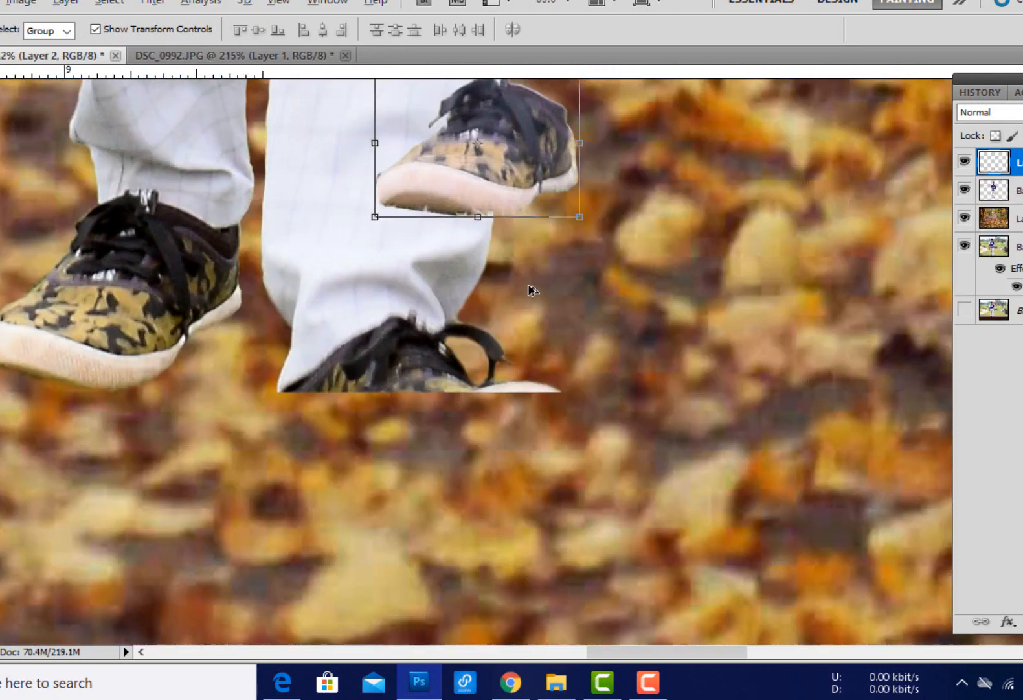
- Flip the pasted shoe horizontally and enlarge it to match the size of the man's other shoe
key("ctrl+t")
left_click_drag(505, 147, 401, 422)
right_click(419, 388)
left_click(453, 354)
left_click_drag(497, 468, 570, 521)
key("Return")
- Fit the flipped shoe over the cut-off front shoe, directly below the trouser cuff
left_click_drag(425, 435, 411, 431)
left_click_drag(565, 520, 574, 508)
key("Return")
mouse_move(428, 435)
left_mouse_down()
mouse_move(430, 446)
mouse_move(432, 424)
left_mouse_up()
key("ctrl+0")
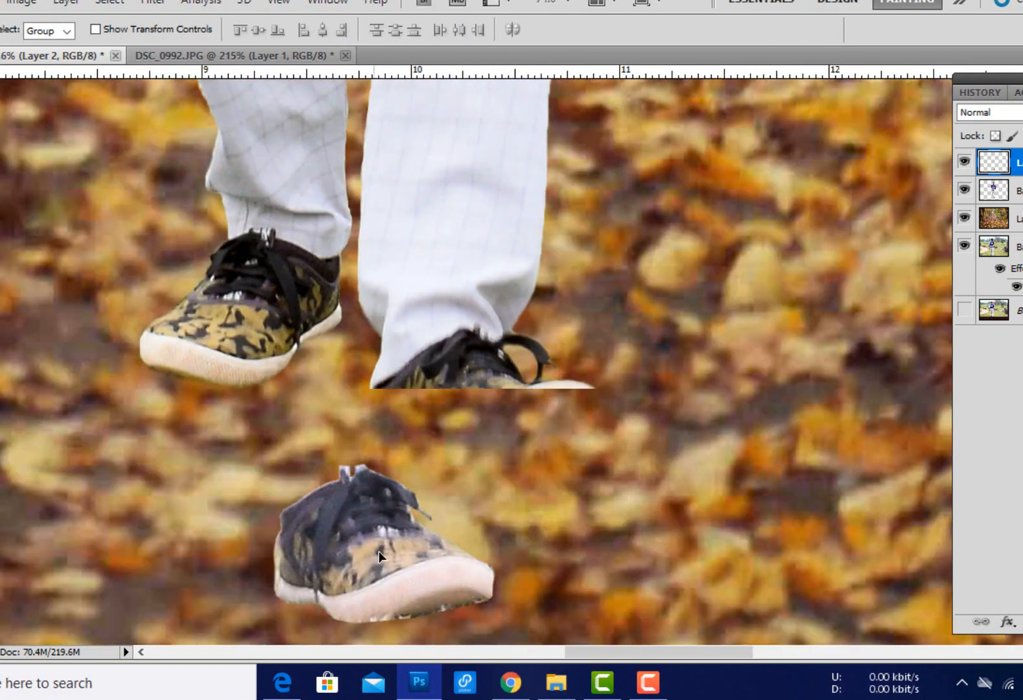
left_click_drag(379, 550, 476, 421)
key("ctrl+minus")
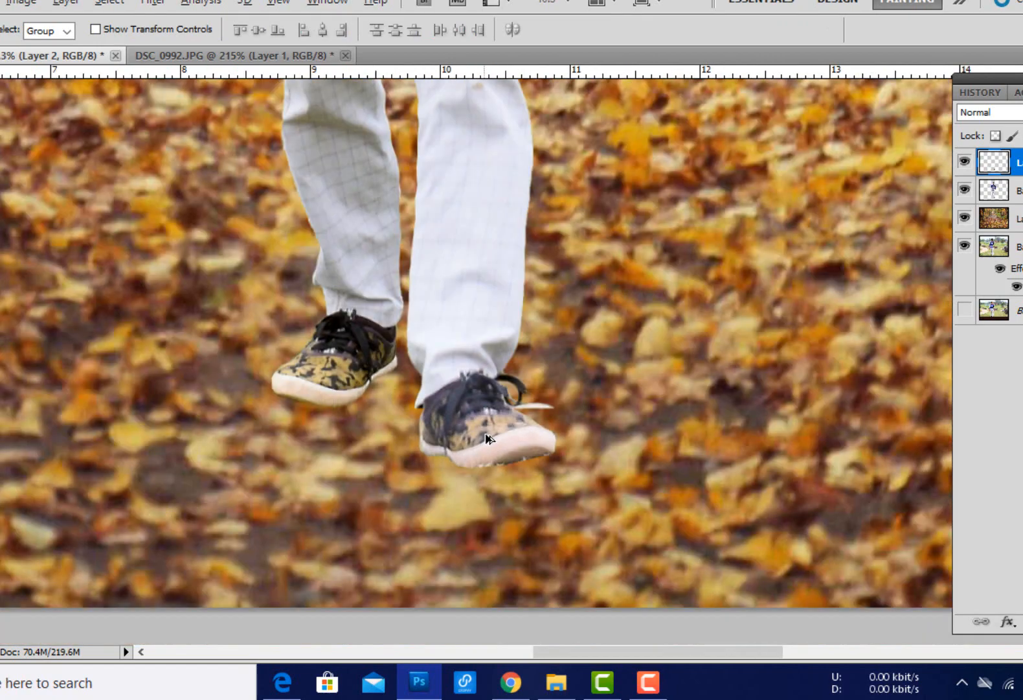
- Erase the leftover lace loop and sole remnants beside the new shoe on the man's cutout layer
right_click(632, 410)
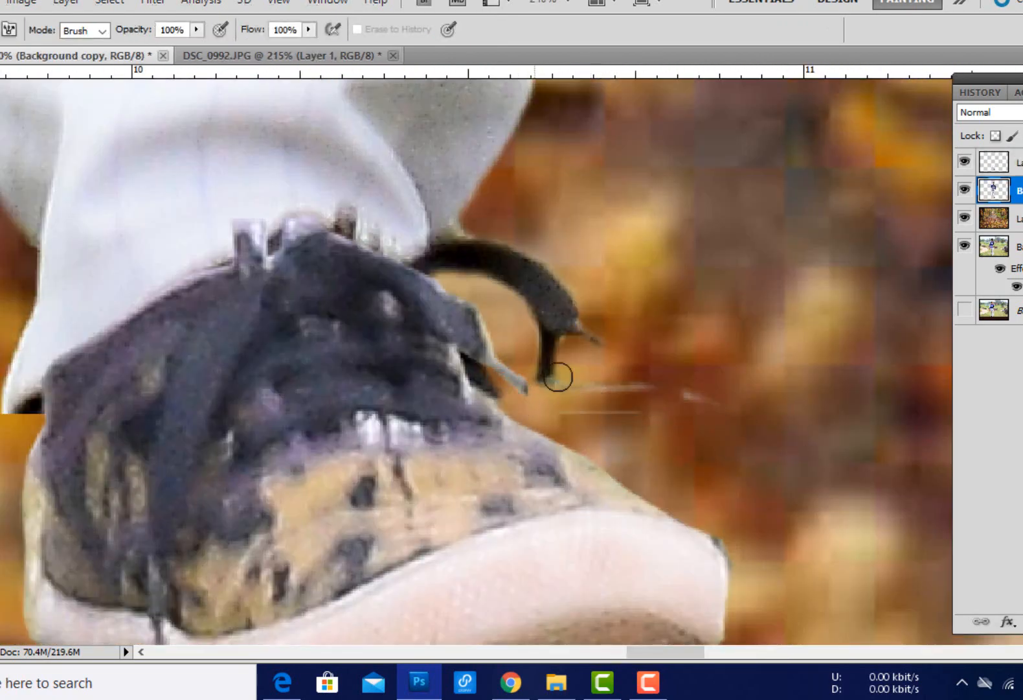
right_click(616, 377)
left_click_drag(558, 377, 652, 402)
left_click_drag(578, 337, 473, 267)
right_click(551, 273)
left_click_drag(586, 299, 581, 299)
left_click(505, 319)
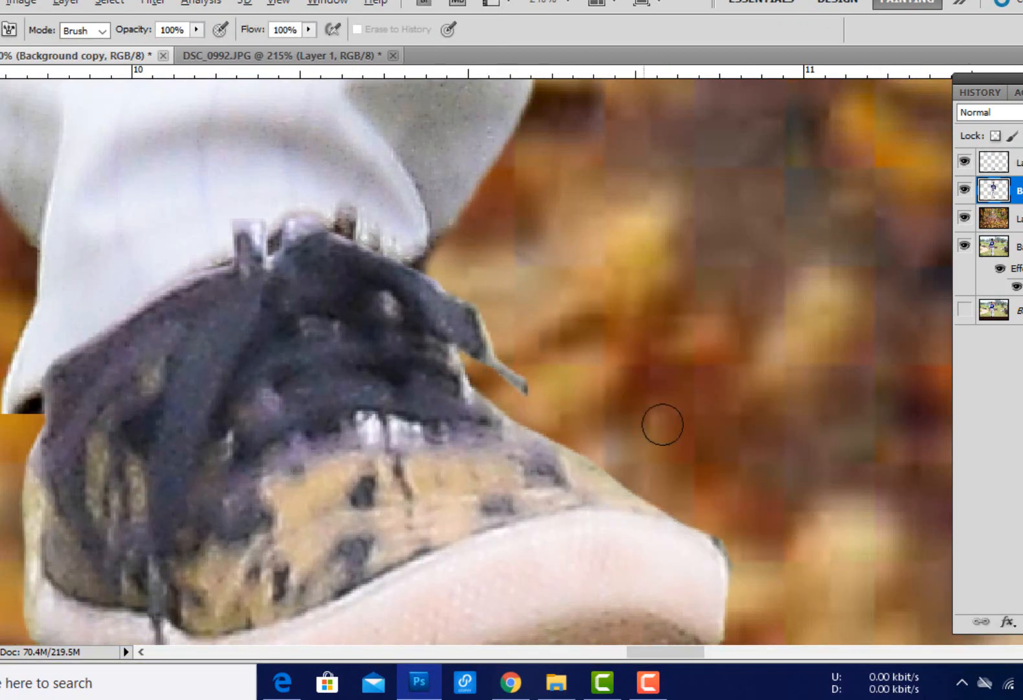
- Clean the heel-side lower edge of the pasted shoe's sole with the Eraser
scroll(663, 425, "down", 6)
left_click(994, 168)
scroll(554, 354, "up", 3)
scroll(447, 502, "up", 6)
right_click(384, 350)
left_click_drag(437, 429, 404, 429)
left_click(338, 377)
left_click_drag(305, 326, 371, 333)
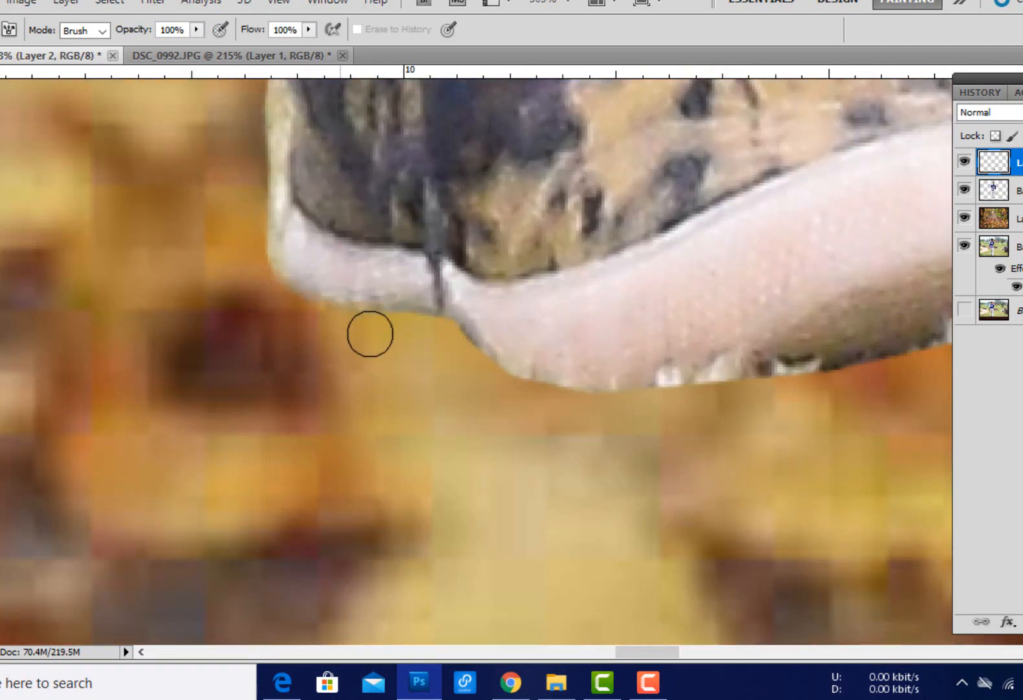
- Erase the ragged white fringe beneath the toe end of the pasted shoe's sole
scroll(632, 411, "right", 4)
right_click(579, 388)
left_click_drag(616, 427, 635, 427)
left_click(556, 440)
left_click_drag(506, 413, 674, 395)
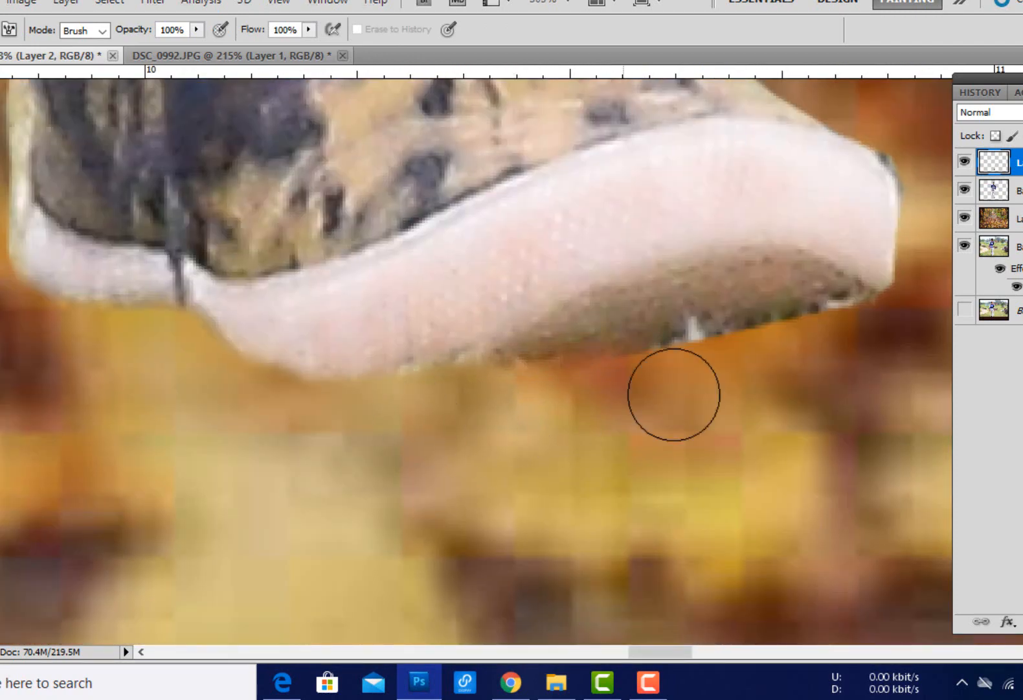
scroll(908, 323, "down", 4)
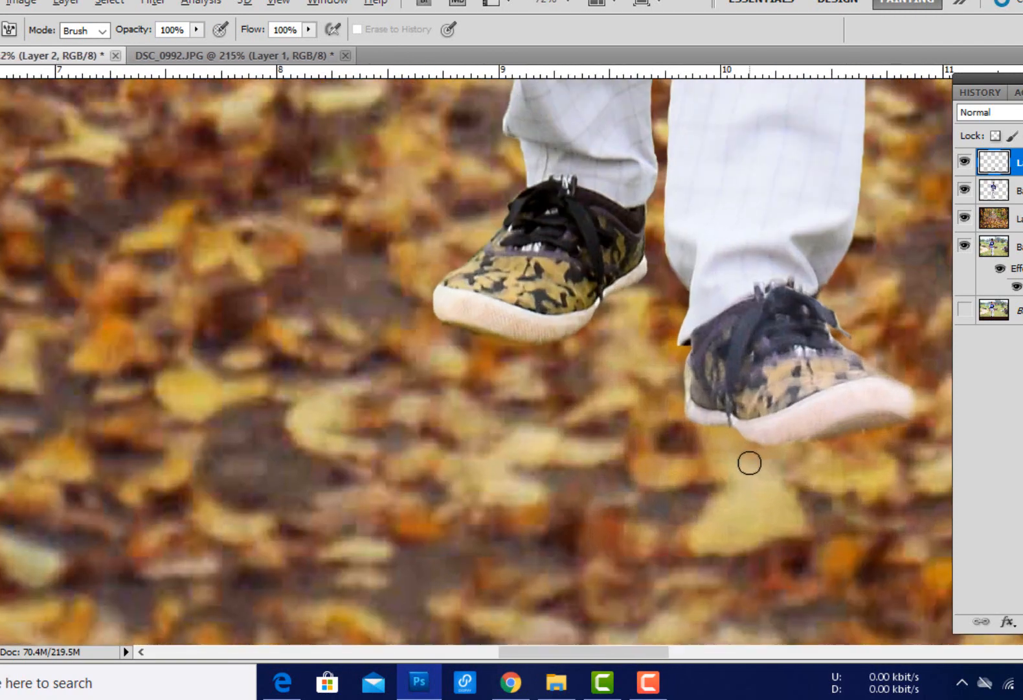
scroll(642, 385, "down", 3)
- Tidy the remaining edges around the heel and upper of the pasted shoe with the Eraser
scroll(611, 418, "up", 7)
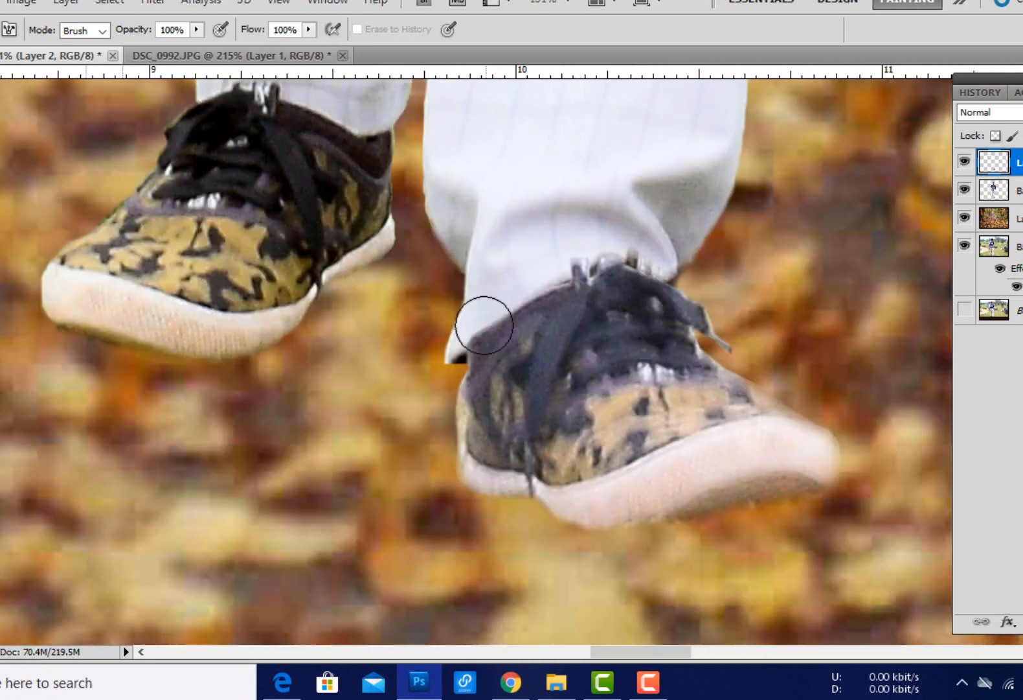
right_click(512, 383)
mouse_move(455, 377)
left_mouse_down()
mouse_move(413, 418)
mouse_move(674, 248)
mouse_move(858, 189)
left_mouse_up()
scroll(813, 381, "down", 5)
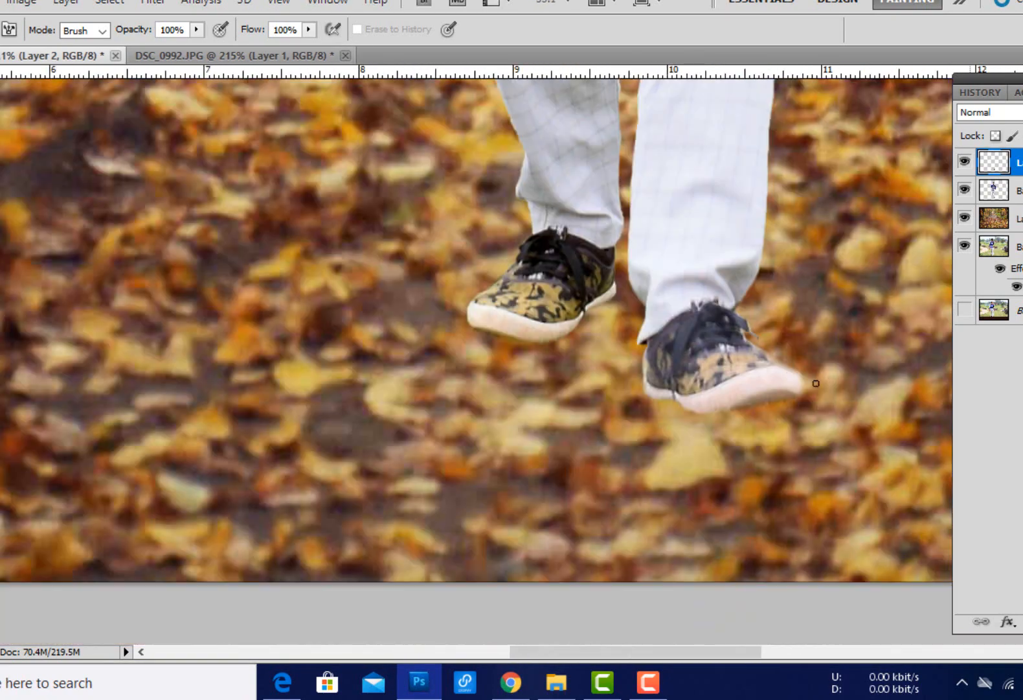
- Create a new layer beneath the man and paint a soft black contact shadow under the rear shoe
key("ctrl+alt+shift+n")
scroll(502, 590, "up", 6)
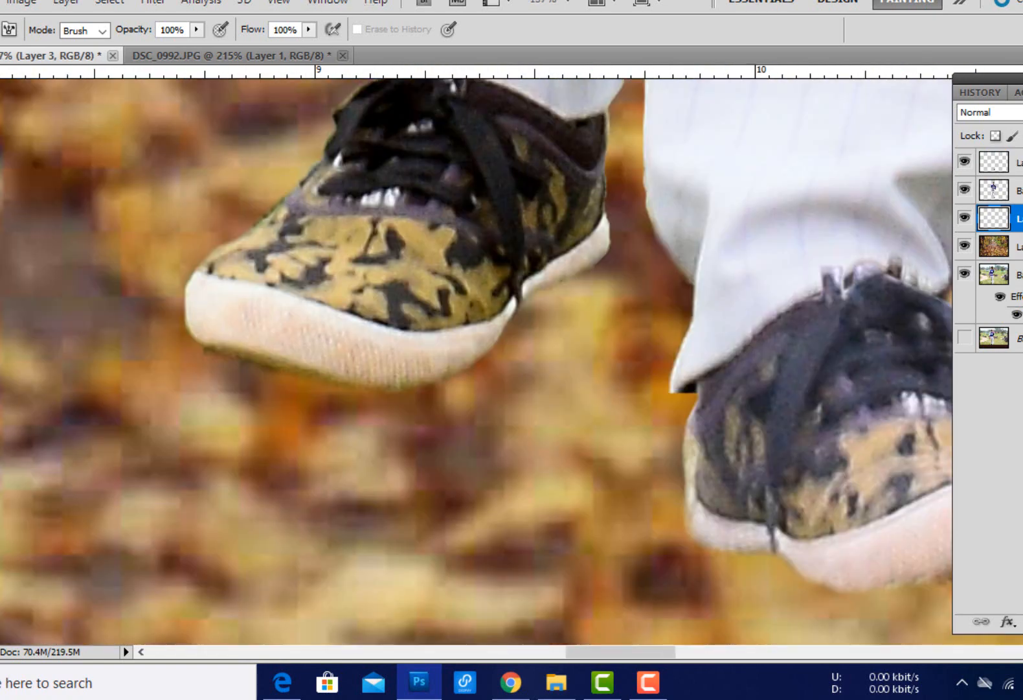
key("b")
left_click(590, 470)
left_click(1018, 221)
right_click(636, 301)
left_click(702, 339)
left_click_drag(503, 313, 488, 284)
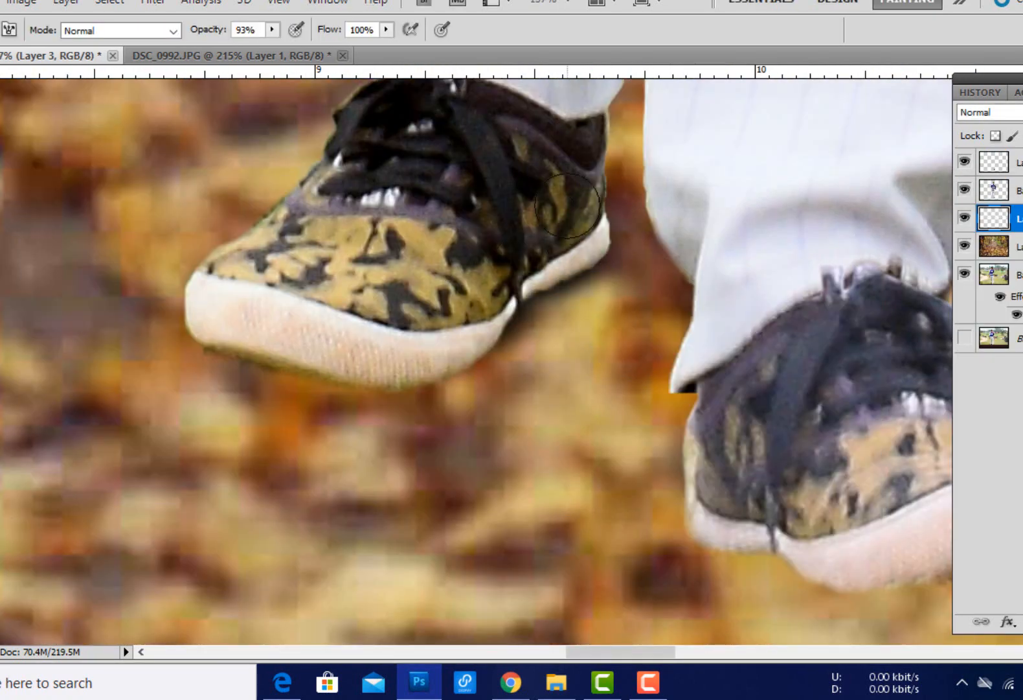
key("]")
key("]")
key("]")
mouse_move(496, 326)
left_mouse_down()
mouse_move(368, 336)
mouse_move(233, 295)
left_mouse_up()
scroll(368, 217, "down", 2)
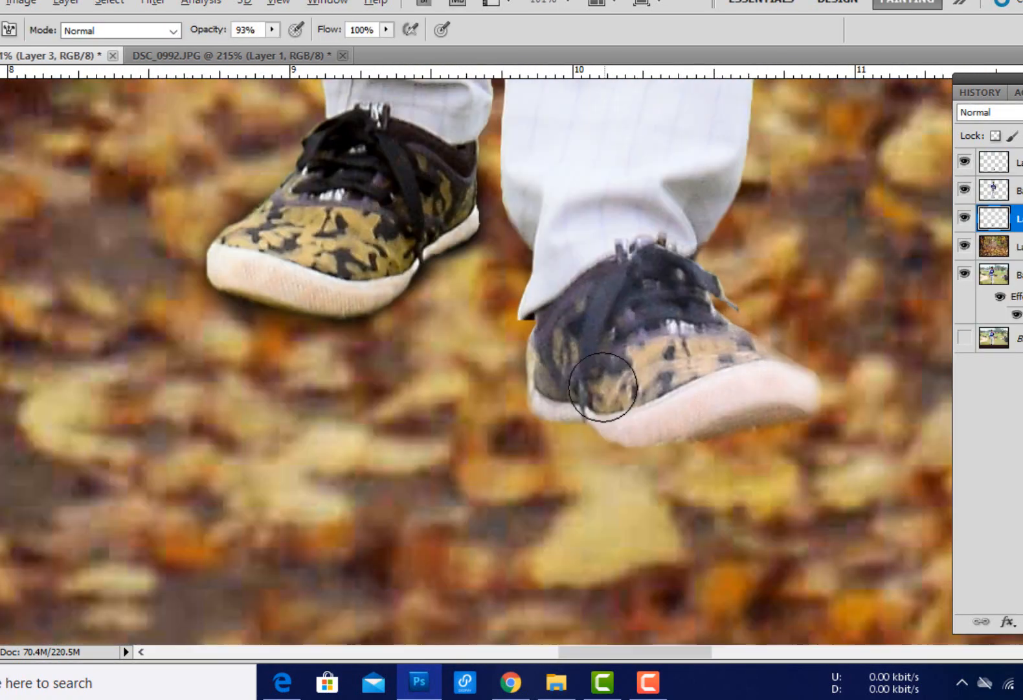
- Paint a soft black contact shadow along the sole of the front shoe with a larger brush
right_click(681, 363)
left_click(785, 406)
left_click_drag(576, 381, 739, 393)
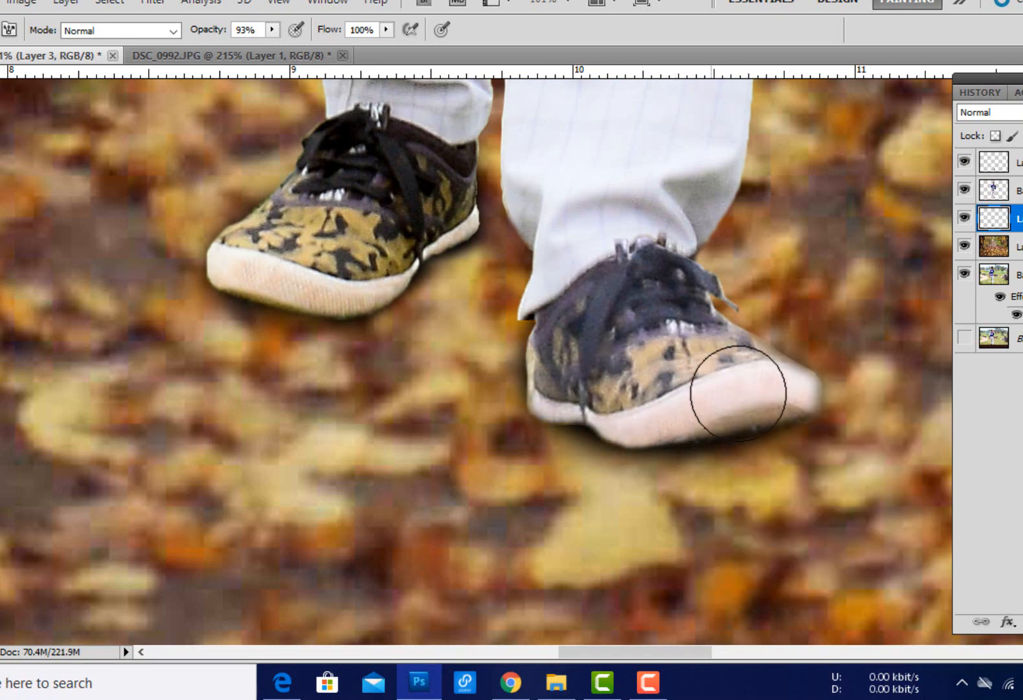
- Paint a broad black ground shadow around both feet on a new layer with a 277 px, 0% hardness brush, and fade it strongly
scroll(574, 322, "down", 7)
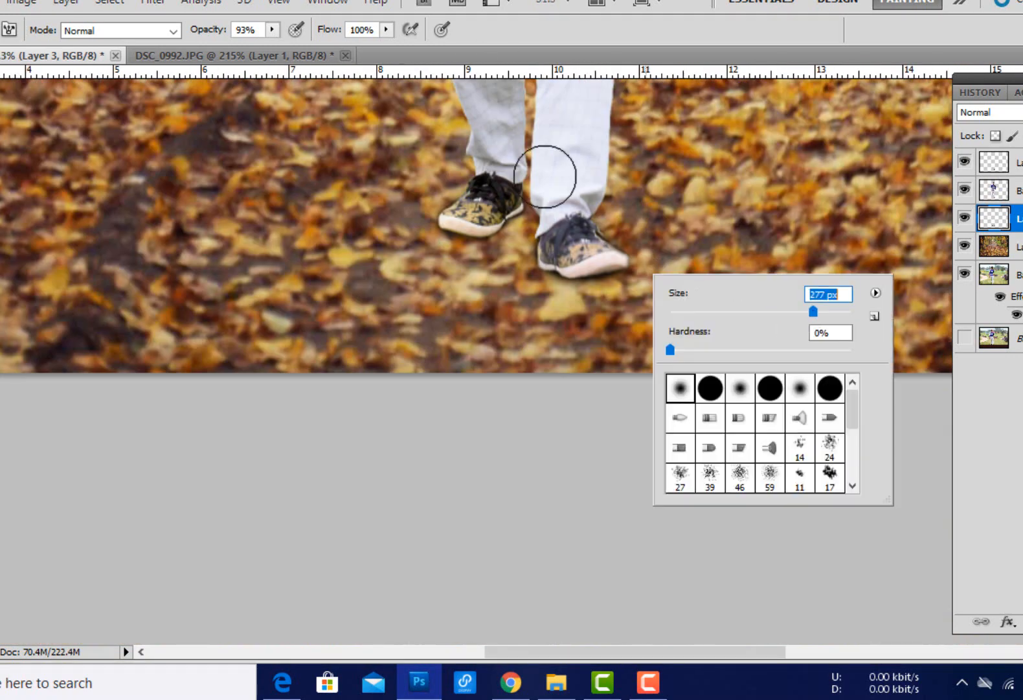
key("Return")
left_click_drag(569, 283, 682, 332)
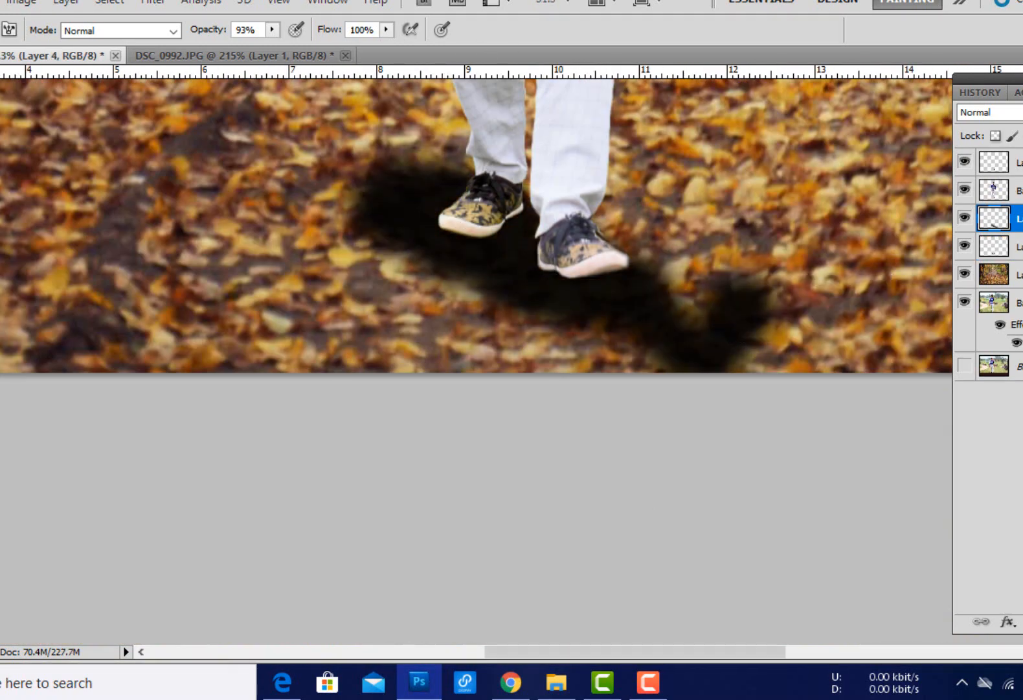
scroll(592, 530, "down", 5)
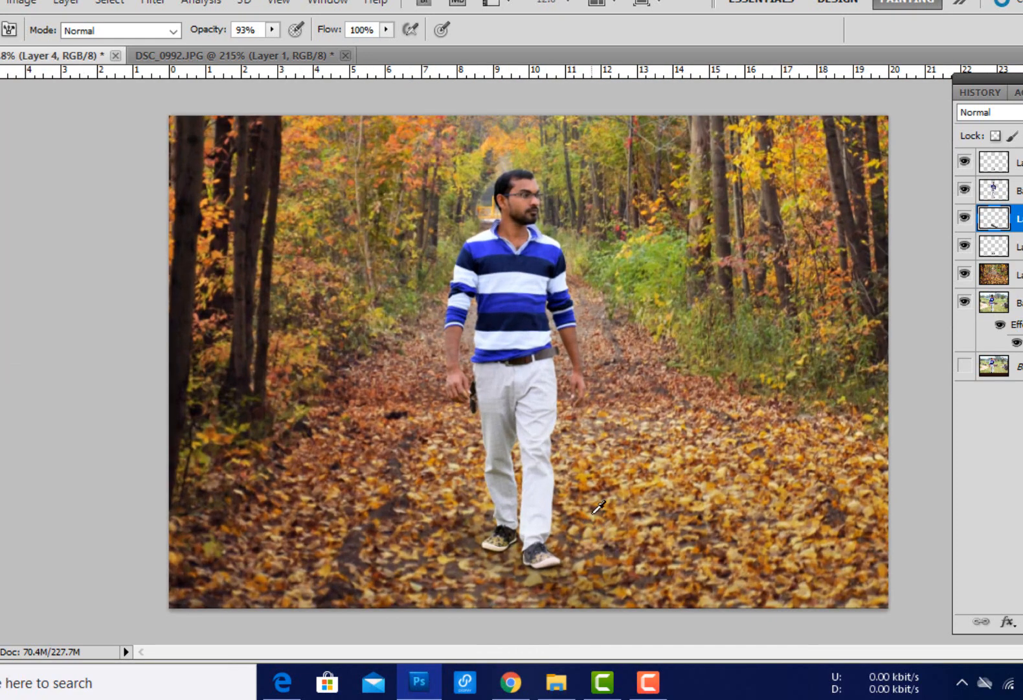
scroll(586, 504, "down", 1)
scroll(494, 419, "up", 2)
- Duplicate the forest background layer and soften the copy with Gaussian Blur
left_click(880, 353)
scroll(749, 412, "down", 1)
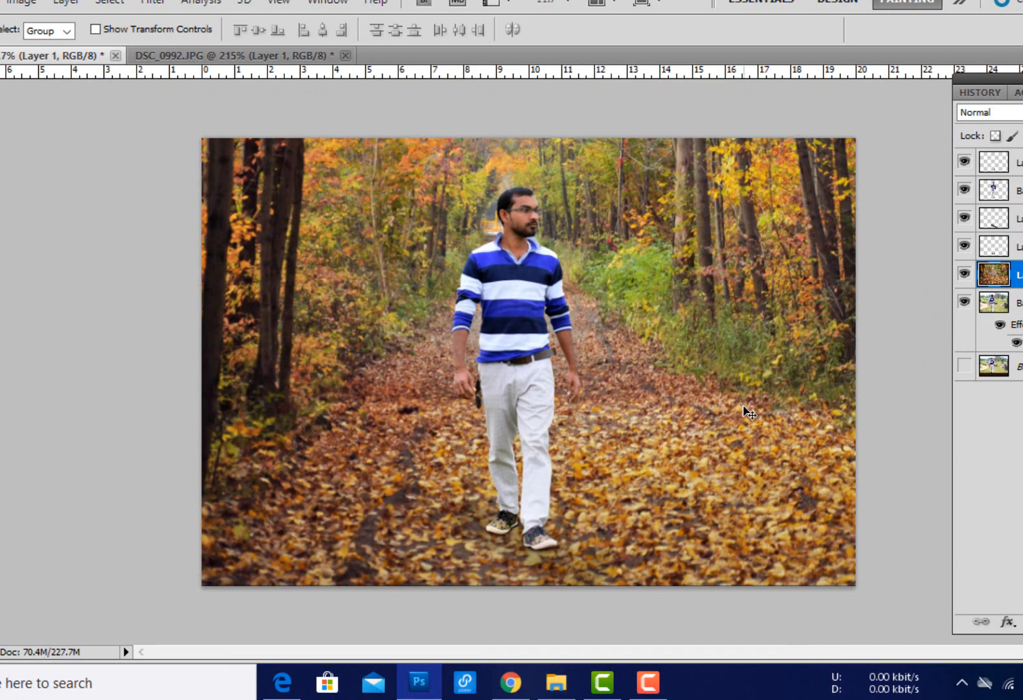
left_click(154, 2)
left_click(406, 235)
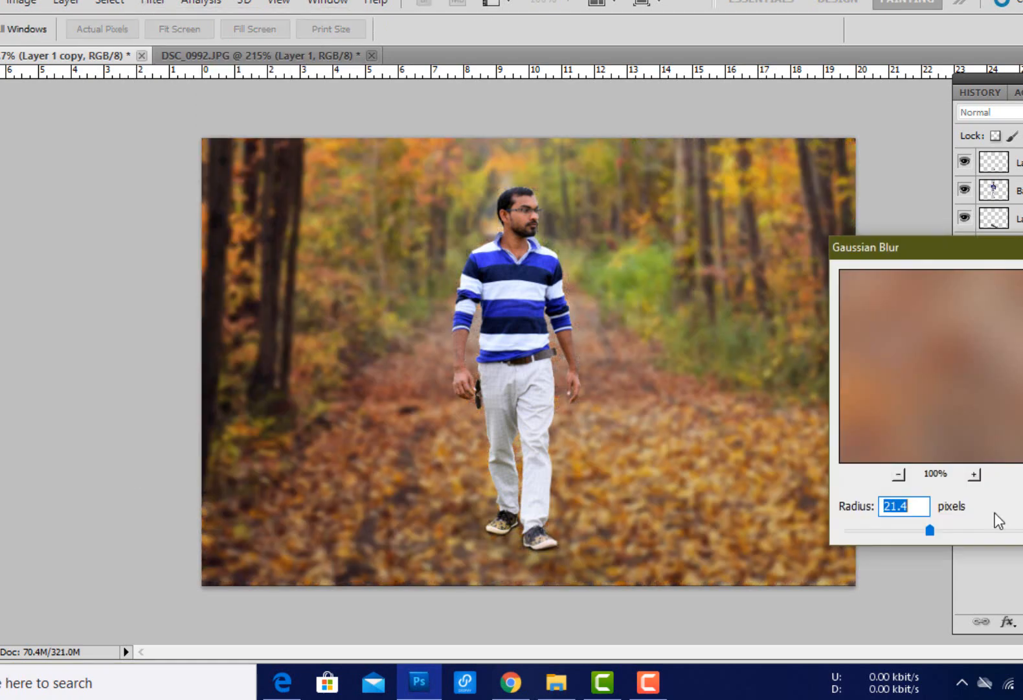
left_click_drag(930, 530, 932, 534)
key("Return")
- Try to erase the blurred forest copy along the lower edge to bring back the sharp foreground leaves
left_click(1018, 302)
scroll(744, 454, "down", 1)
key("e")
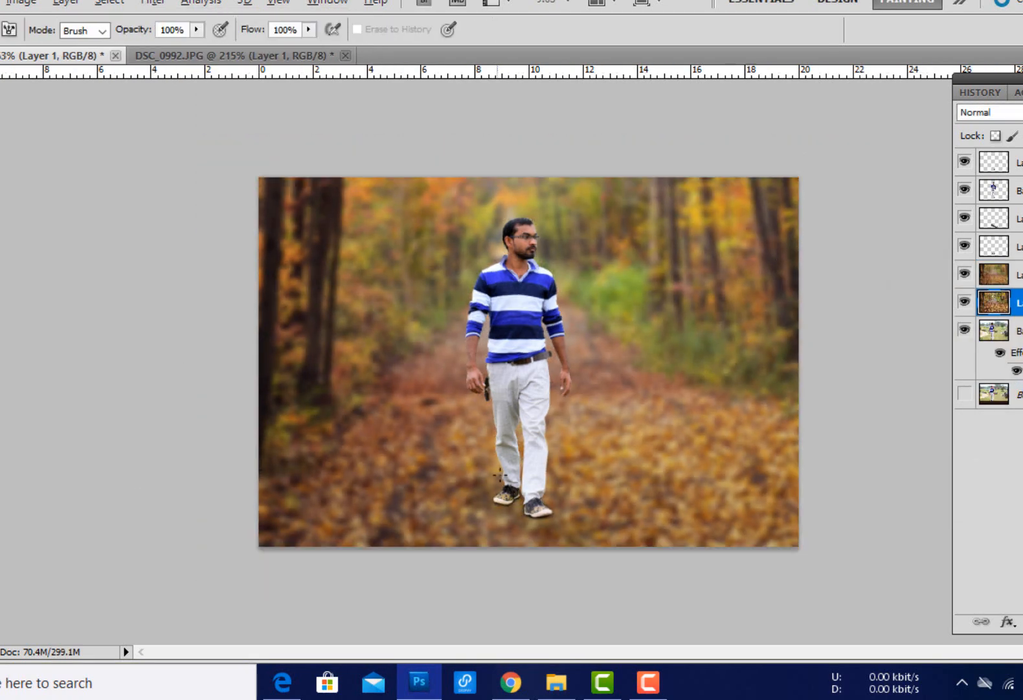
right_click(507, 441)
left_click_drag(583, 461, 706, 461)
left_click(246, 568)
left_click_drag(747, 573, 266, 570)
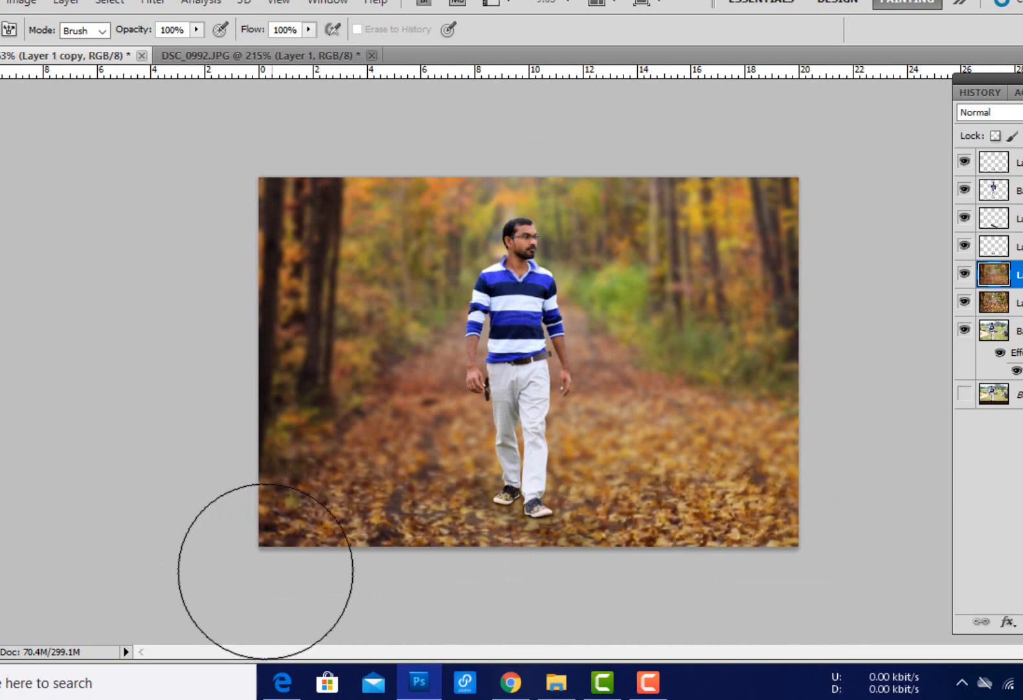
key("v")
scroll(627, 522, "up", 4)
scroll(486, 464, "down", 3)
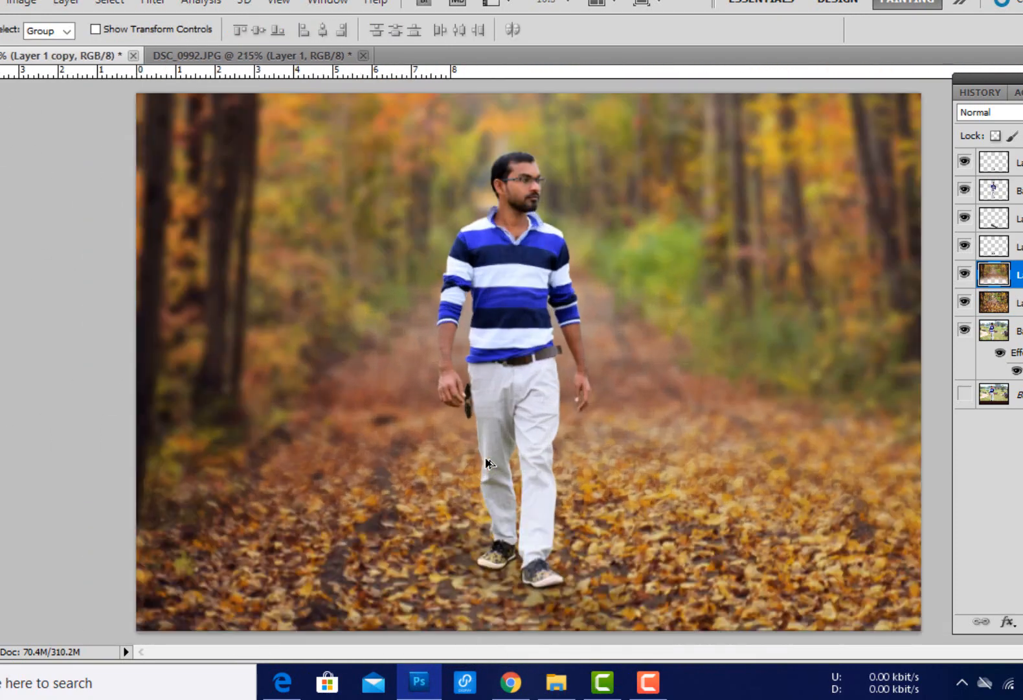
scroll(565, 320, "up", 4)
scroll(637, 562, "down", 4)
scroll(632, 538, "down", 1)
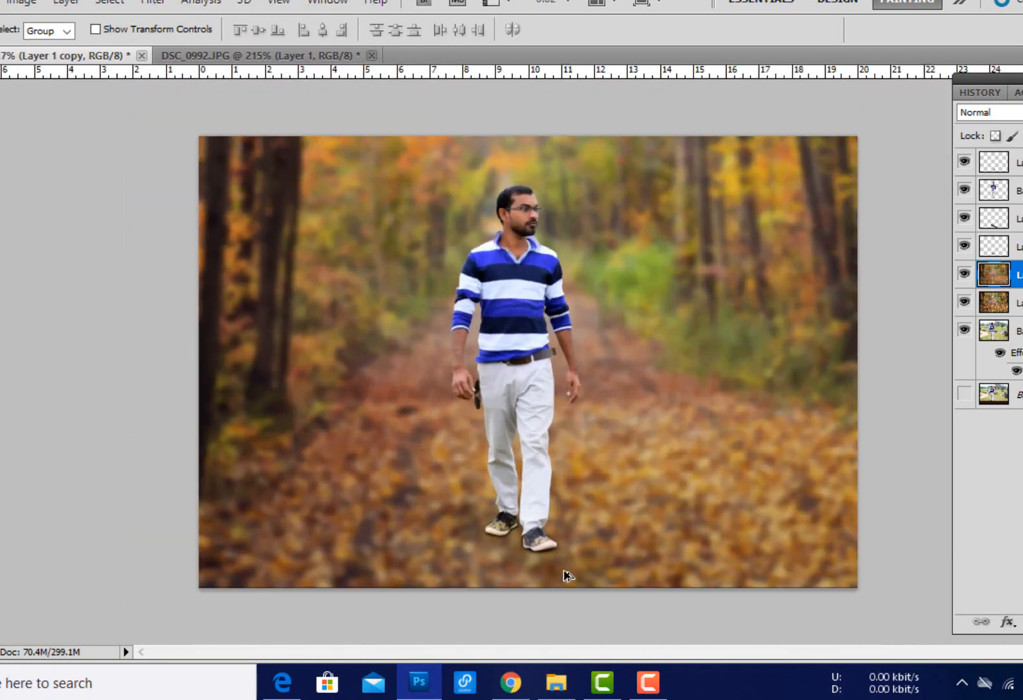
- Try to erase a horizontal band of the blurred copy across the leafy ground around the man's legs
scroll(564, 573, "up", 3)
key("e")
mouse_move(582, 284)
left_mouse_down()
mouse_move(427, 292)
mouse_move(941, 290)
left_mouse_up()
scroll(646, 406, "down", 4)
scroll(537, 460, "up", 1)
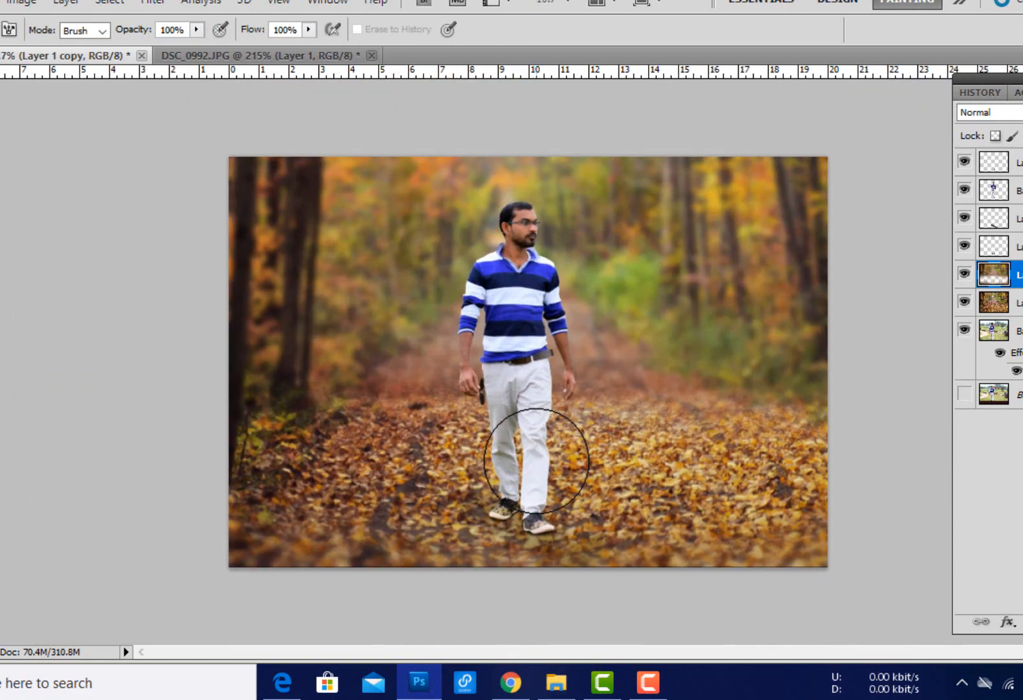
key("ctrl+z")
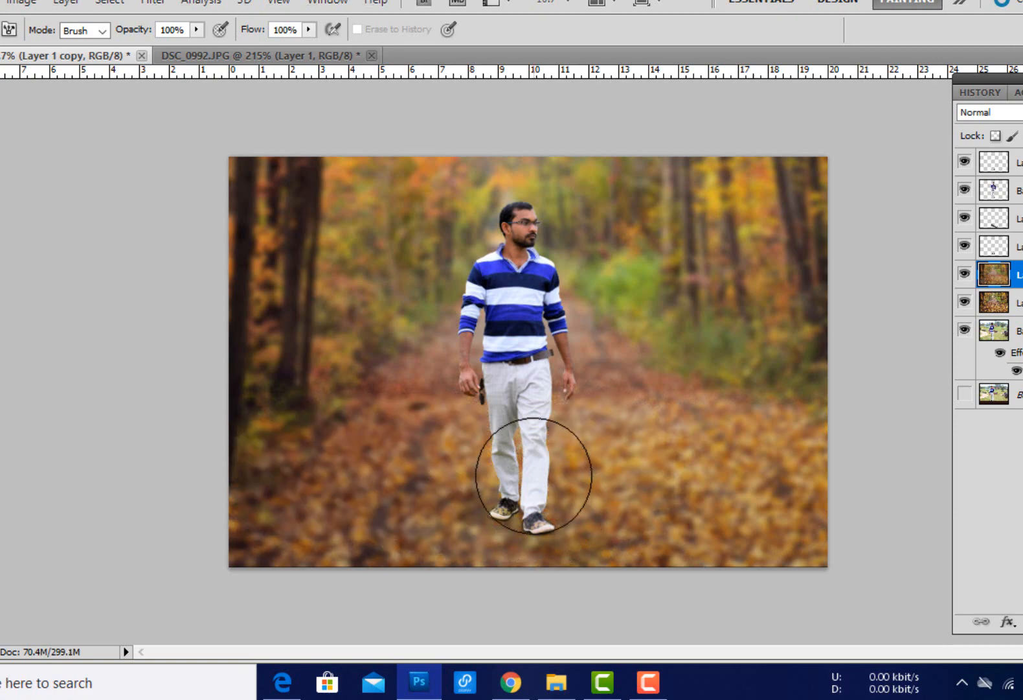
- Erase the blurred copy over the leaves around the man's legs with a larger soft eraser
right_click(552, 478)
left_click_drag(753, 462, 760, 462)
left_click(532, 450)
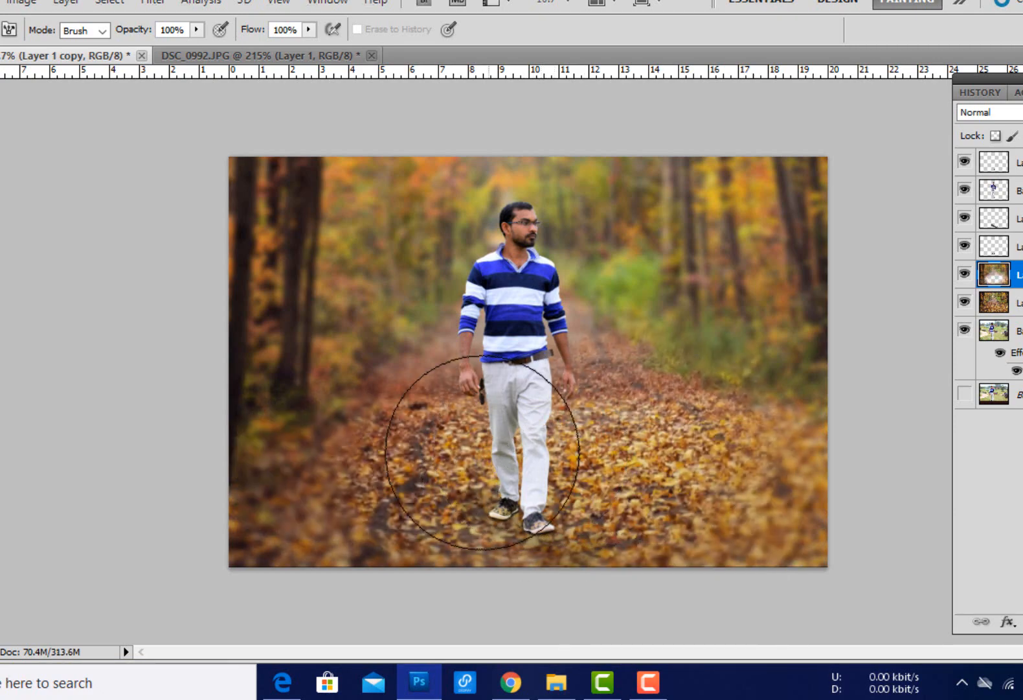
left_click_drag(483, 453, 376, 457)
scroll(598, 512, "down", 4)
scroll(598, 512, "up", 4)
- Extend the erased area across the full width of the path, keeping the trees and near foreground blurred
right_click(666, 480)
left_click_drag(872, 461, 864, 464)
left_click_drag(759, 463, 344, 448)
scroll(547, 493, "down", 3)
scroll(547, 493, "up", 3)
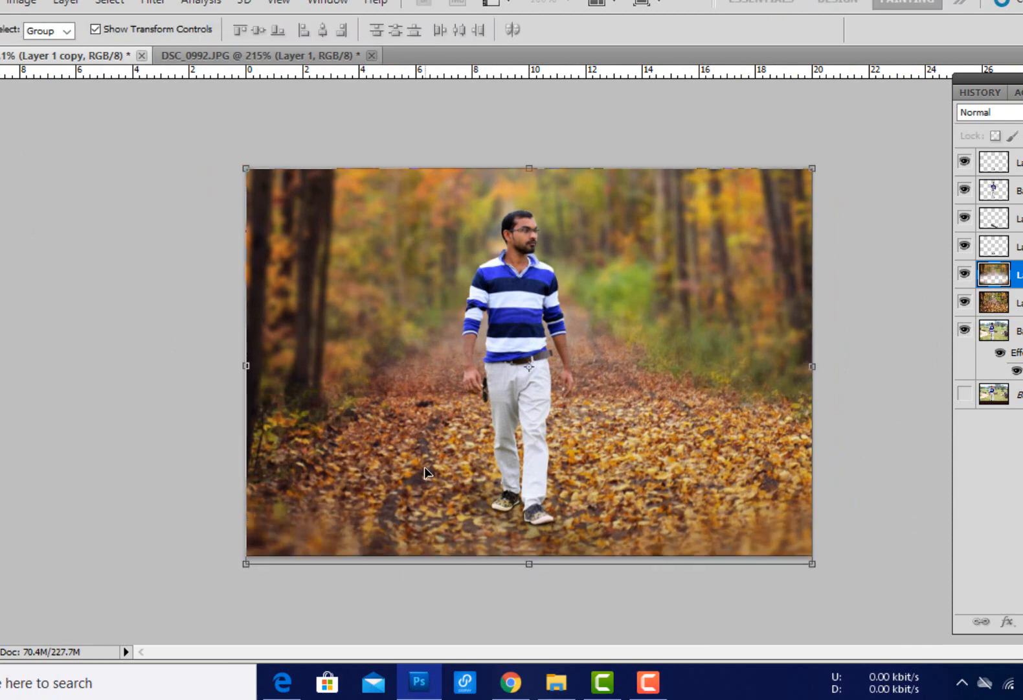
- Hide and show the sharp forest layer to check the erased area of the blurred copy
scroll(667, 273, "up", 1)
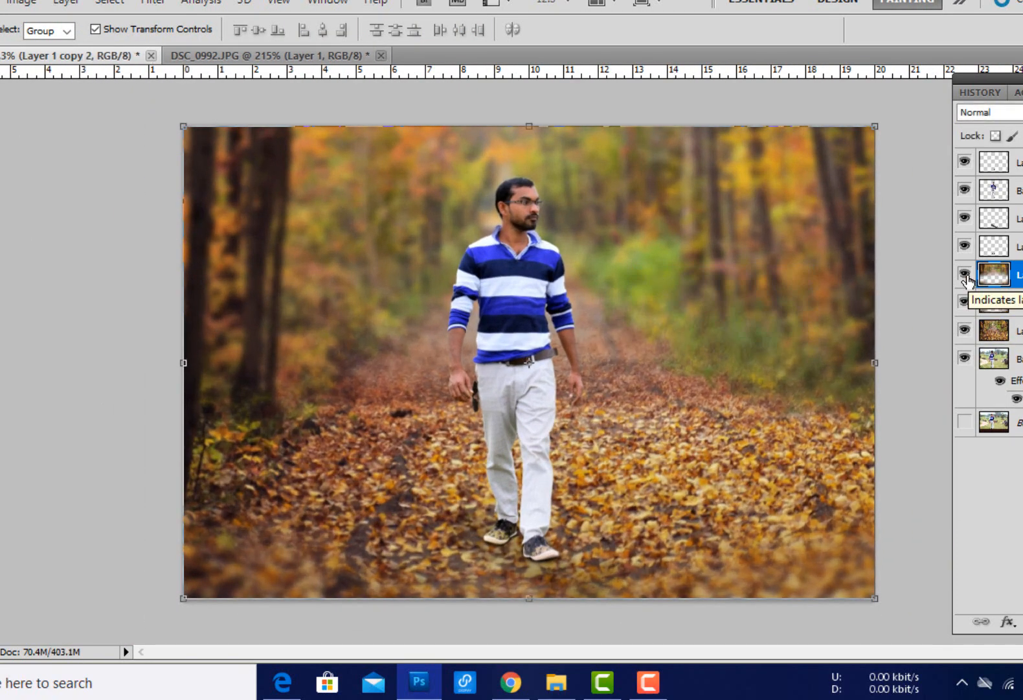
scroll(550, 205, "up", 1)
left_click(966, 302)
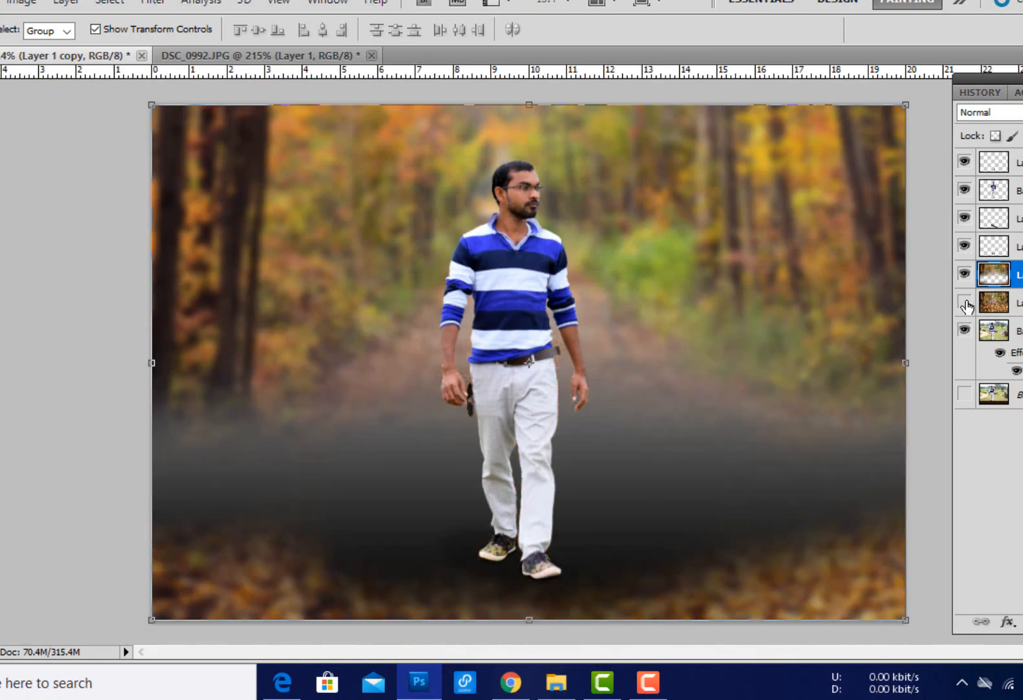
left_click(965, 303)
- Shift the blurred forest layer toward cyan and blue with Color Balance, setting the highlights' cyan-red level to -22
key("ctrl+b")
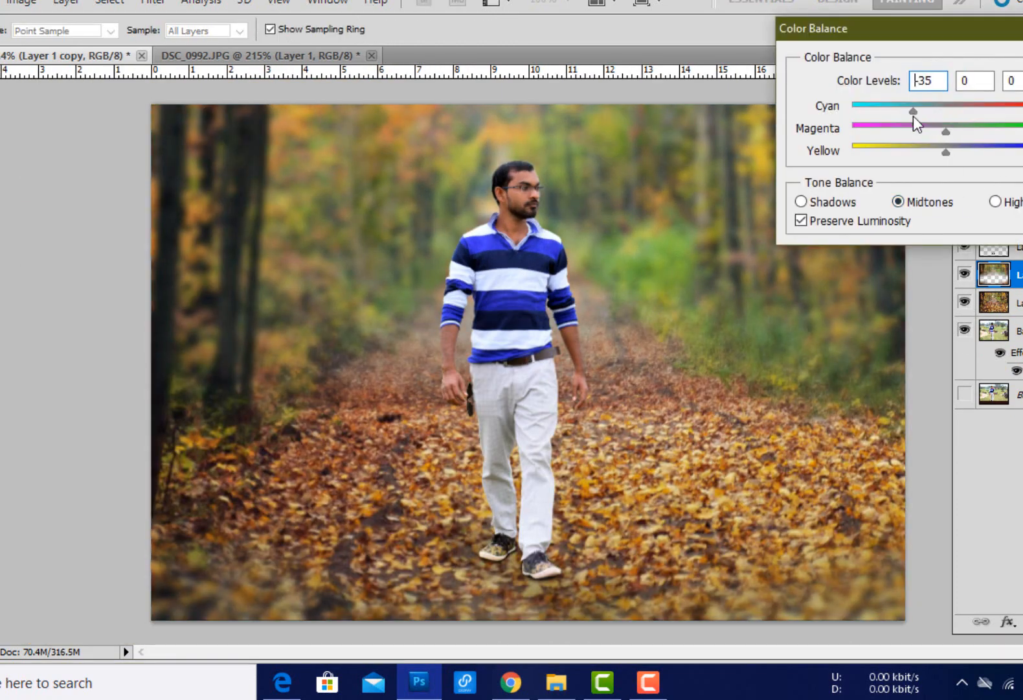
mouse_move(924, 112)
left_mouse_down()
mouse_move(934, 115)
mouse_move(925, 112)
left_mouse_up()
left_click(996, 202)
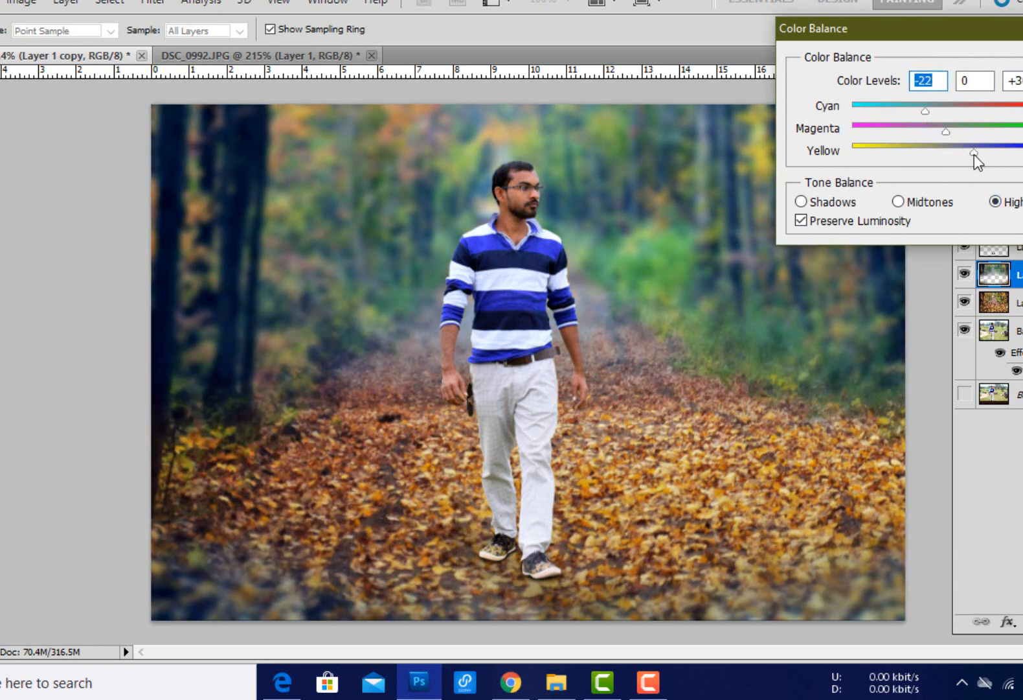
key("Return")
- Pull the blurred forest layer's tones slightly back toward yellow with a second Color Balance
key("ctrl+b")
left_click_drag(945, 153, 930, 158)
key("Return")
- Cool the sharp forest layer with Color Balance, setting the shadows' cyan-red level to -19 and adding some blue
right_click(665, 470)
left_click(699, 483)
key("ctrl+b")
left_click_drag(943, 112, 956, 158)
left_click(801, 201)
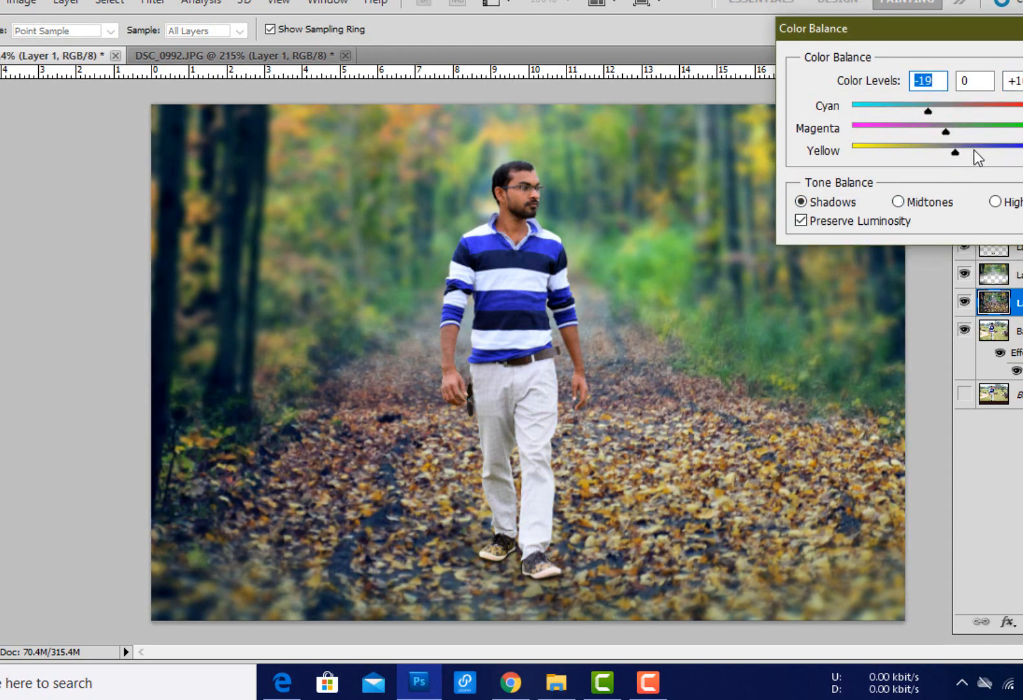
key("Return")
- Fine-tune the yellow-blue balance of the sharp forest layer with another Color Balance
key("ctrl+b")
mouse_move(948, 152)
left_mouse_down()
mouse_move(929, 156)
mouse_move(944, 154)
left_mouse_up()
left_click(996, 202)
key("Return")
- Duplicate the recoloured sharp forest layer and apply a strong Gaussian Blur to the duplicate
key("ctrl+minus")
key("v")
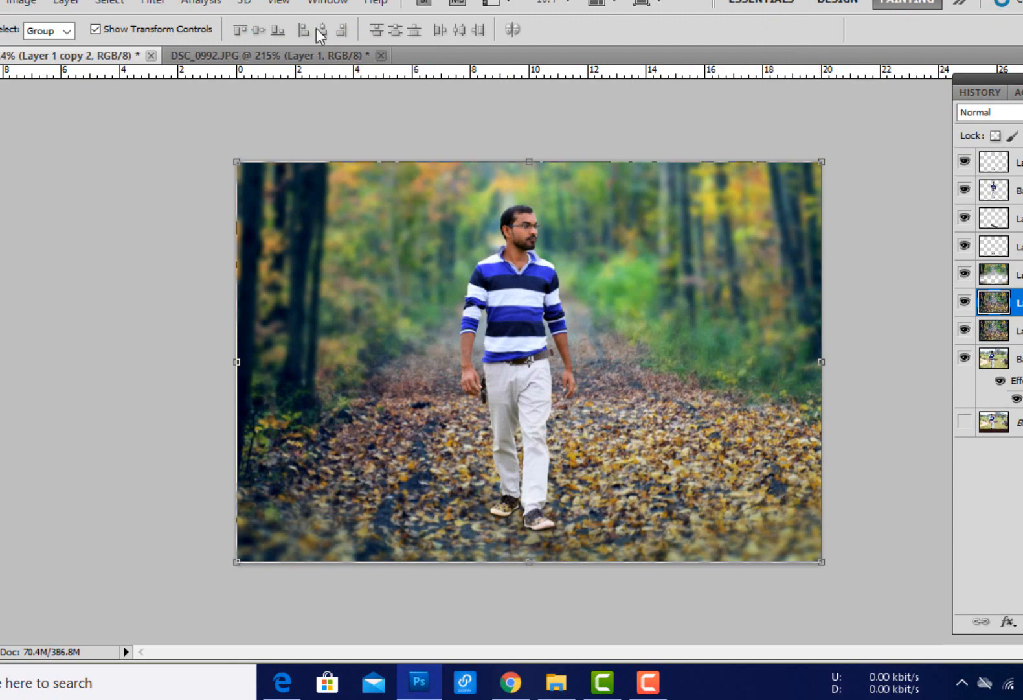
left_click(167, 2)
mouse_move(175, 154)
left_click(398, 237)
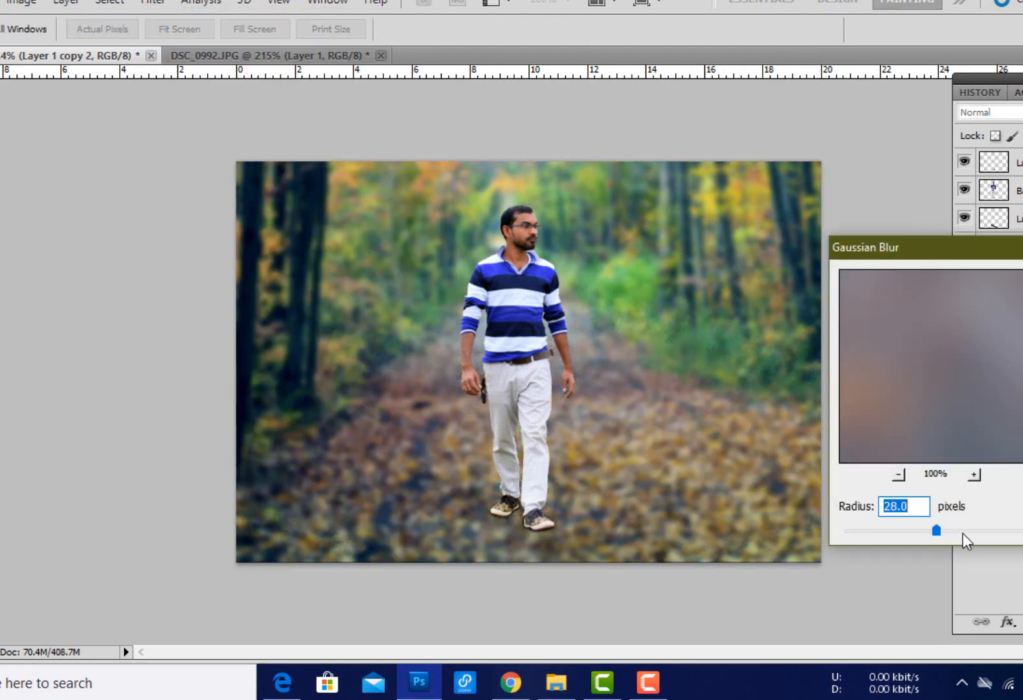
left_click_drag(937, 529, 947, 530)
key("Return")
- Erase the newly blurred duplicate over the leafy path around the man, leaving the outer foreground blurred
key("ctrl+plus")
key("e")
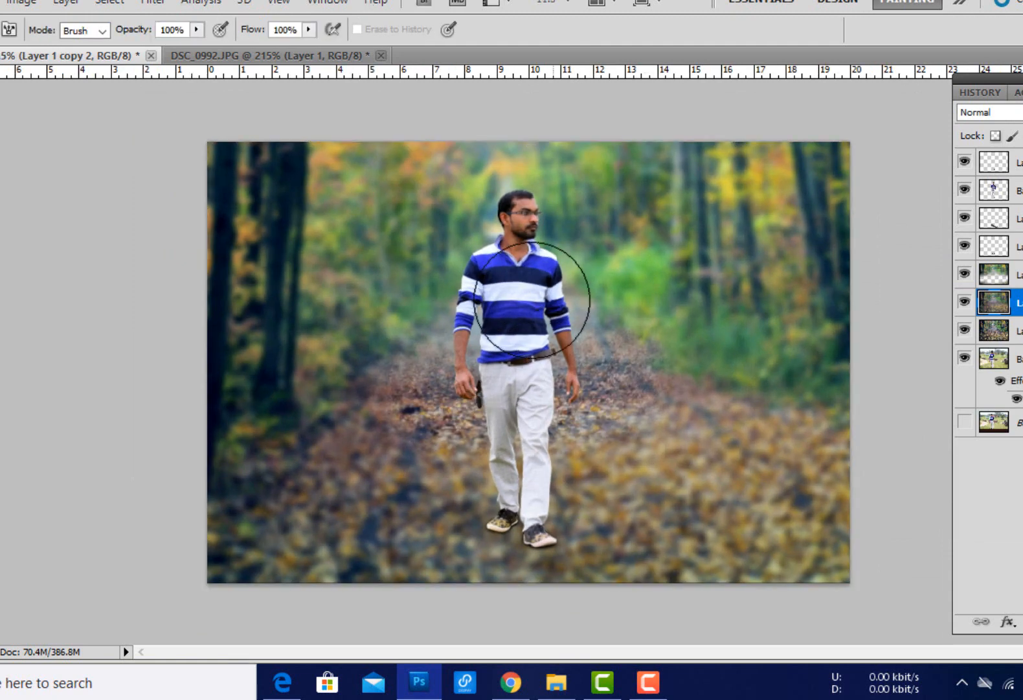
mouse_move(532, 299)
left_mouse_down()
mouse_move(411, 456)
mouse_move(251, 466)
left_mouse_up()
key("v")
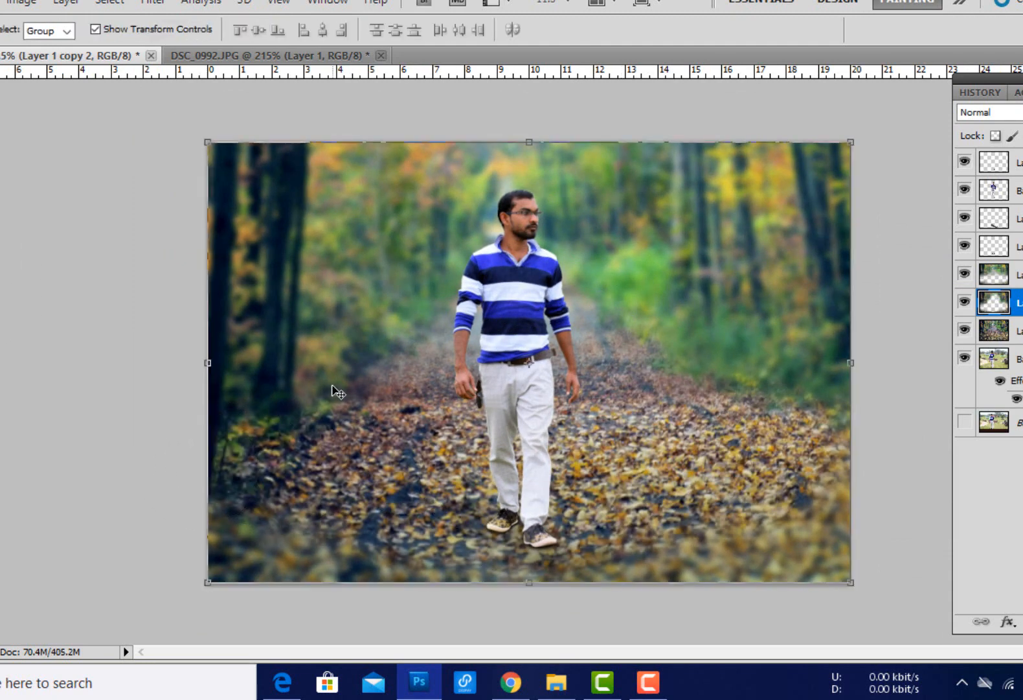
- Merge the blurred foreground duplicate into the blurred forest layer and shift the merged layer towards yellow with Color Balance
key("ctrl+e")
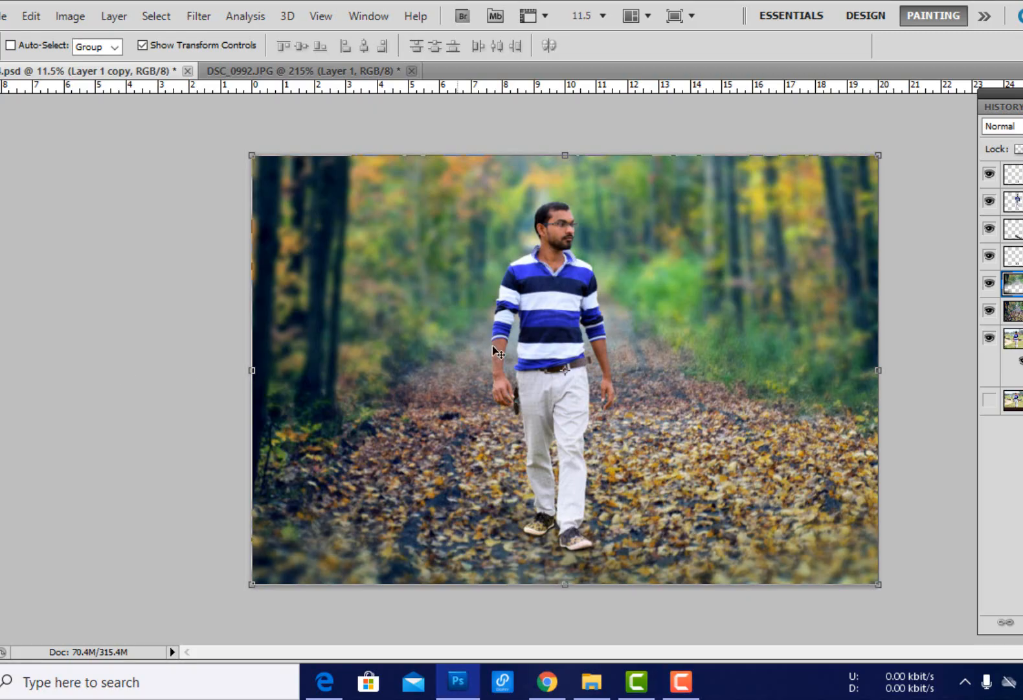
scroll(674, 328, "up", 4)
key("ctrl+b")
left_click_drag(971, 167, 945, 168)
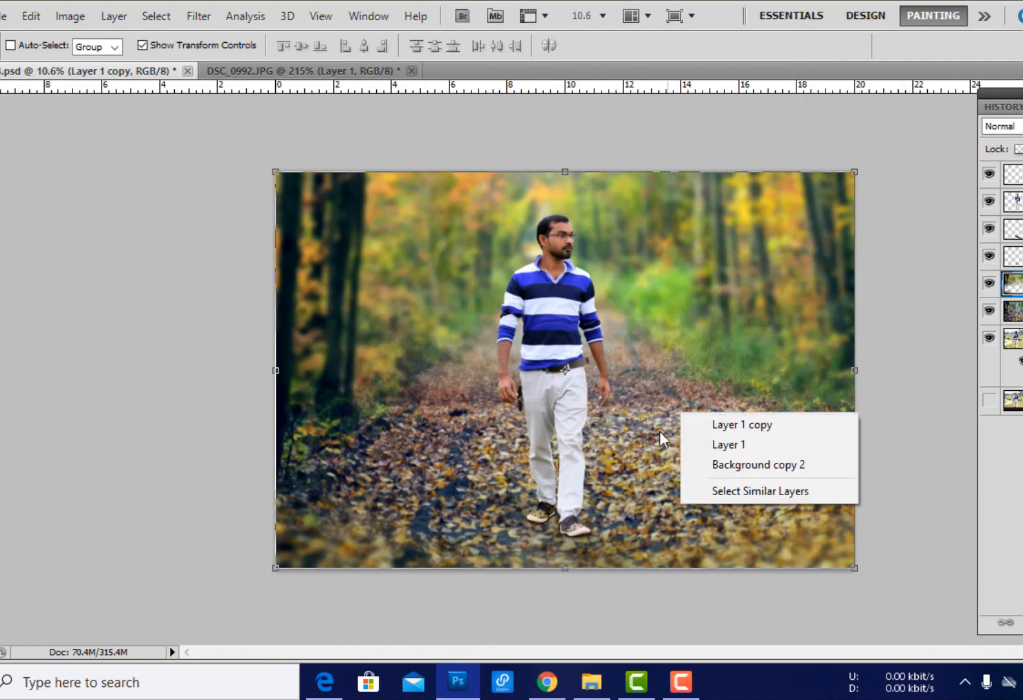
- Warm the sharp forest layer (Layer 1) with Color Balance, adding red of about +18 and some yellow to the midtones
left_click(727, 444)
key("ctrl+b")
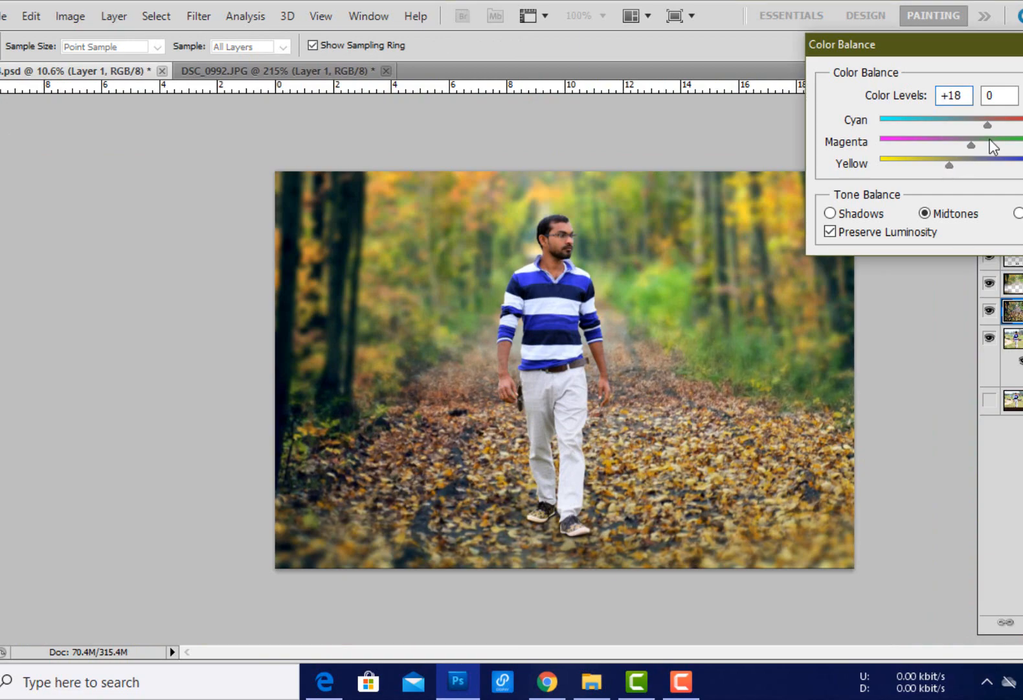
left_click_drag(971, 167, 958, 171)
key("Return")
scroll(658, 422, "up", 2)
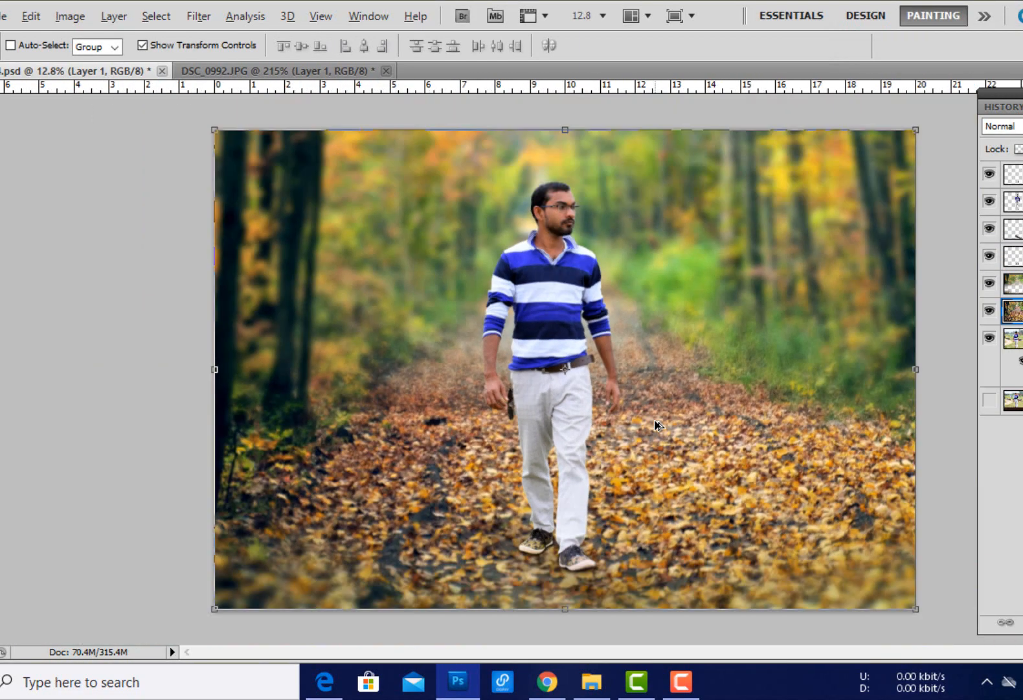
- Cool the blurred forest layer (Layer 1 copy) with Color Balance, adding some cyan and blue to its shadows
left_click(989, 284)
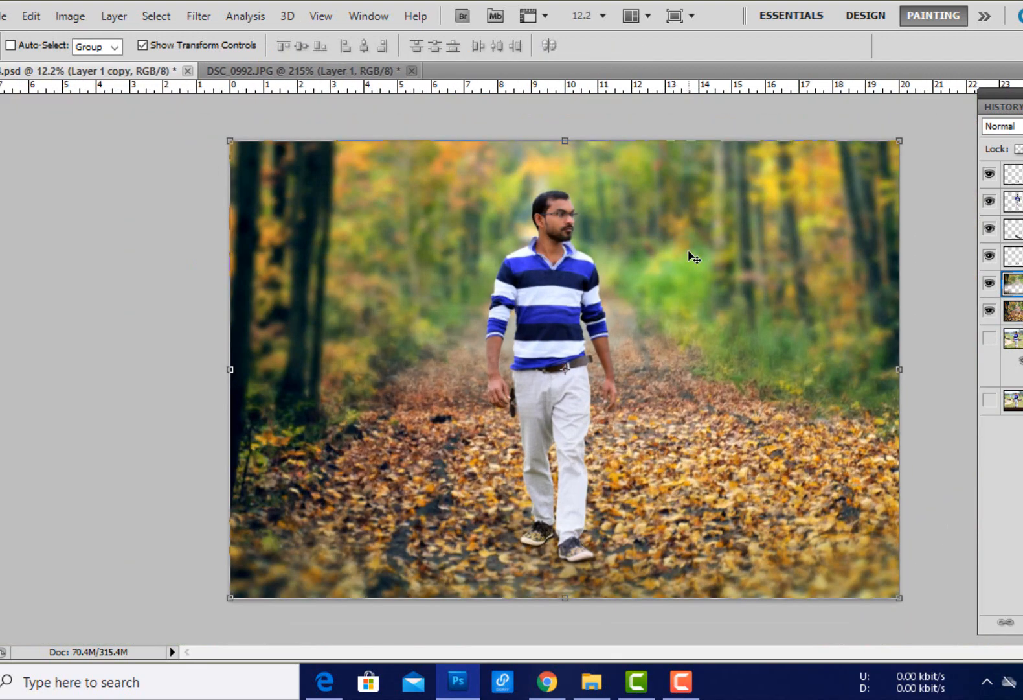
key("ctrl+b")
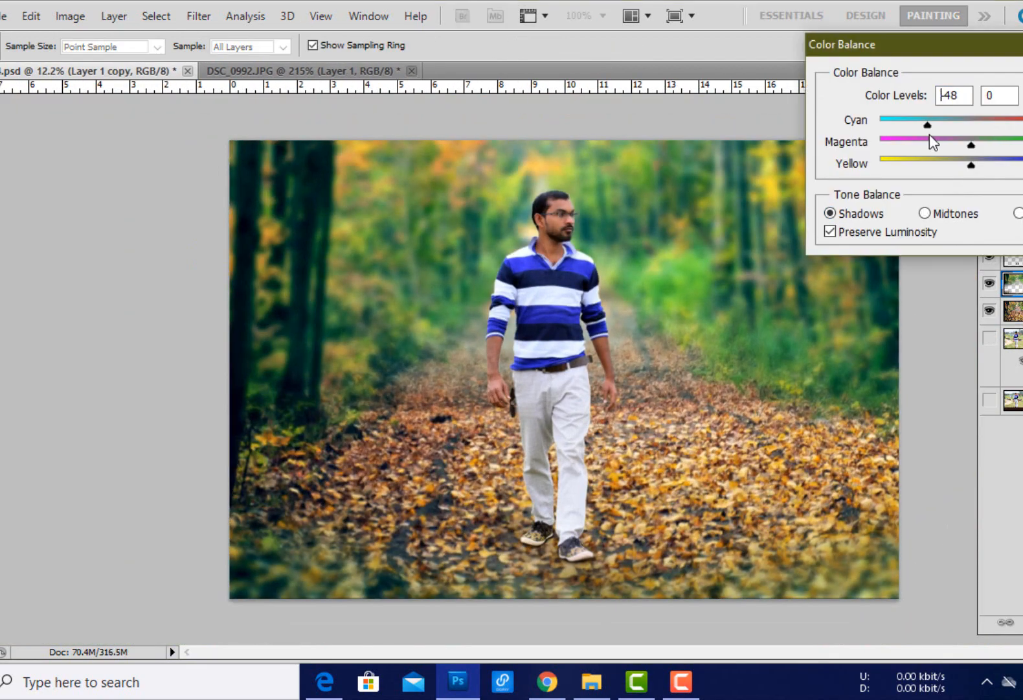
left_click_drag(971, 165, 999, 169)
left_click_drag(927, 123, 955, 122)
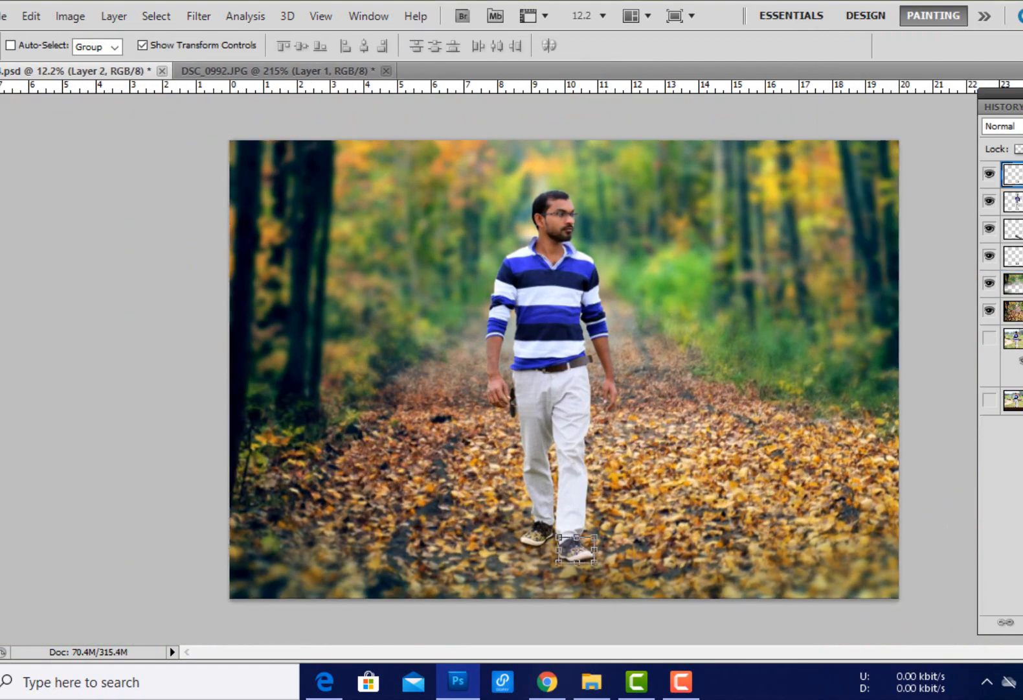
- Add a new layer filled with black directly beneath the man
left_click(30, 16)
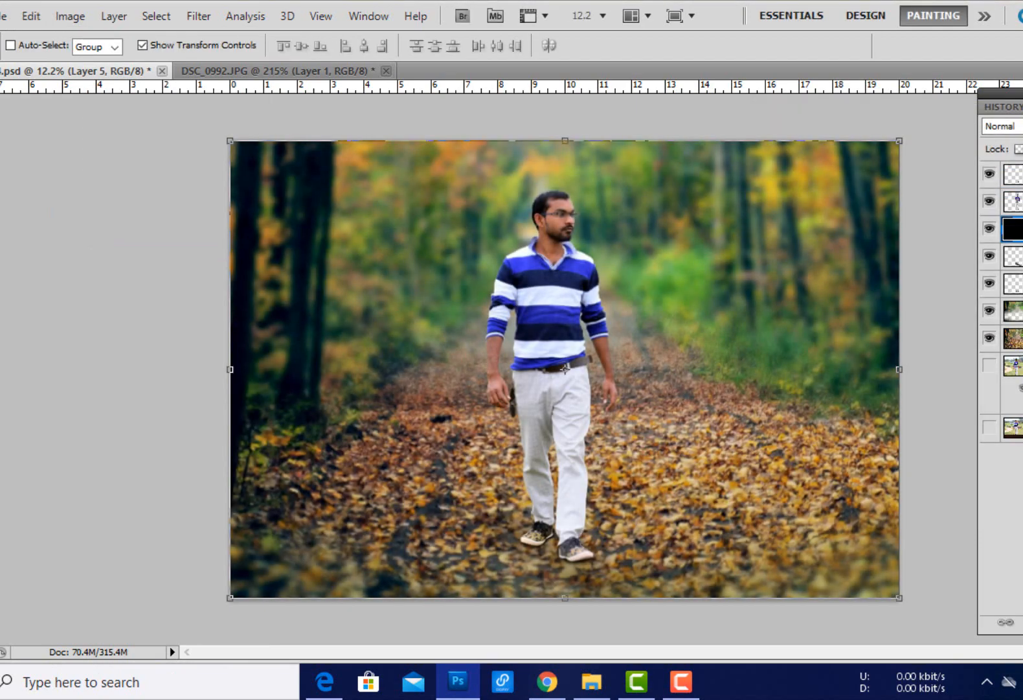
scroll(666, 494, "up", 2)
scroll(666, 494, "down", 2)
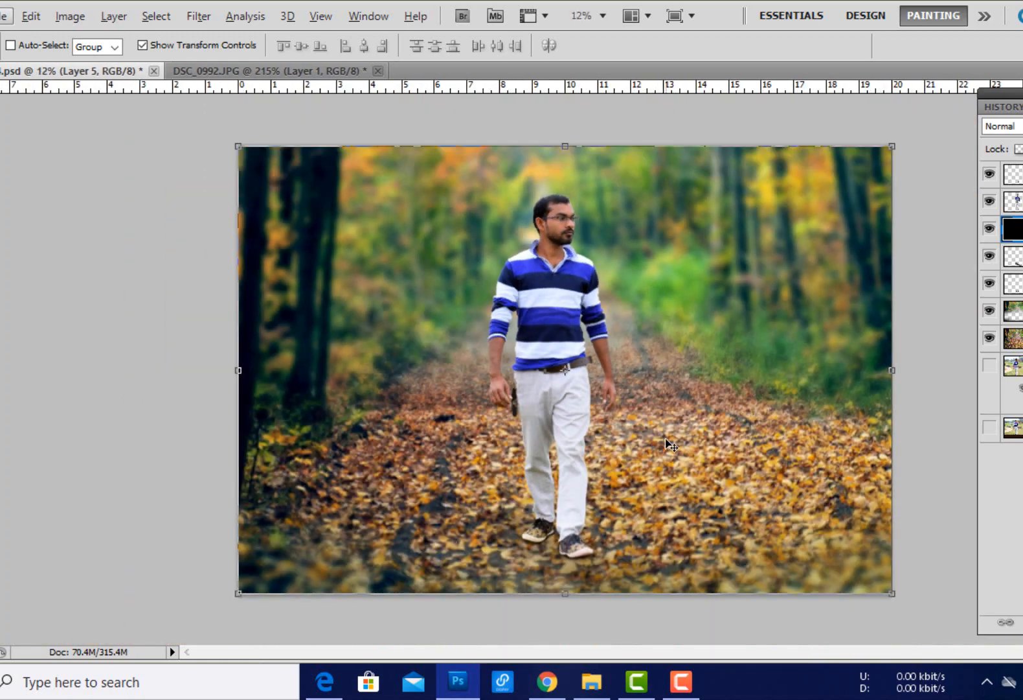
scroll(666, 494, "up", 2)
scroll(671, 499, "down", 2)
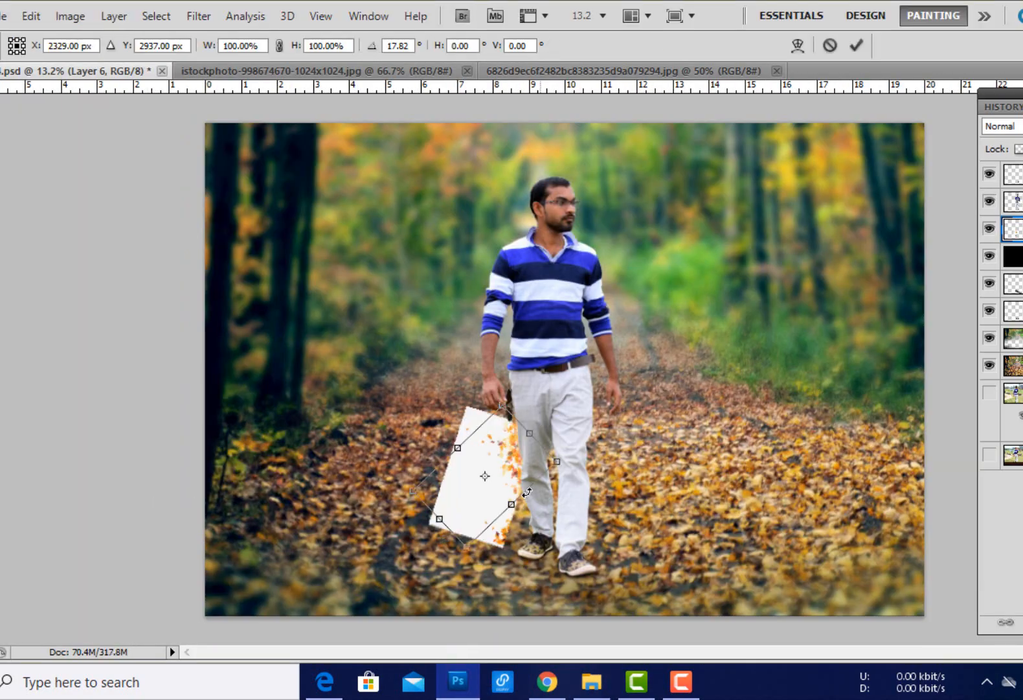
- Turn the inserted leaf-pile picture sideways, bring its layer to the top and enlarge it over the image's lower-right corner
key("Return")
left_click_drag(1014, 228, 1014, 170)
left_click_drag(486, 476, 786, 493)
left_click_drag(719, 449, 630, 434)
key("Return")
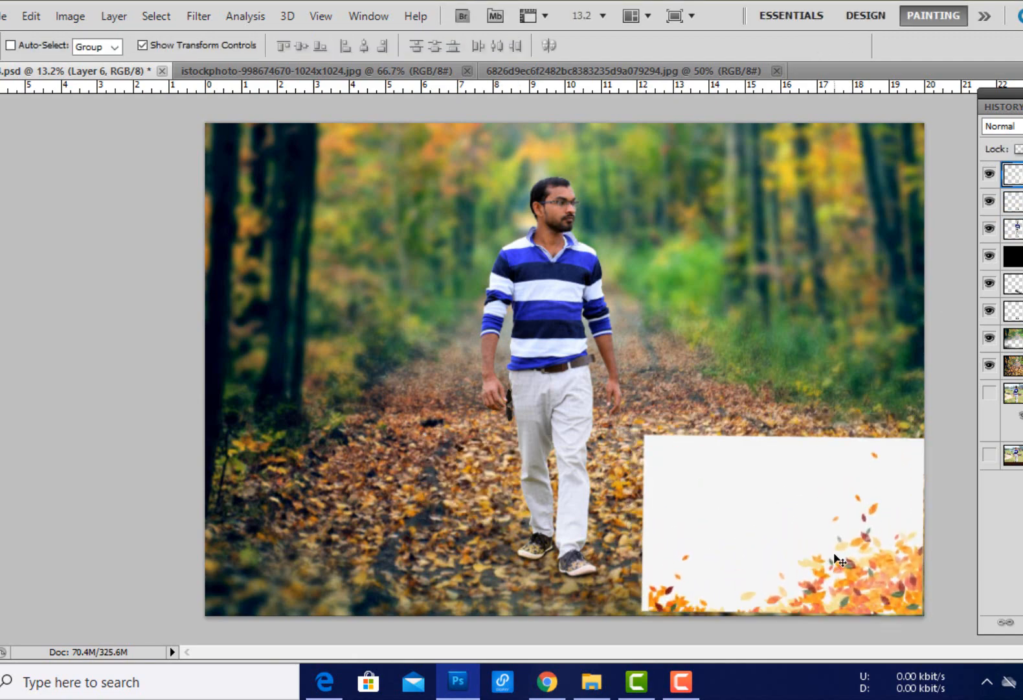
- Remove the white background of the leaf-pile picture and enlarge the remaining leaves in the image's lower-right corner
left_click(1002, 126)
left_click(1002, 180)
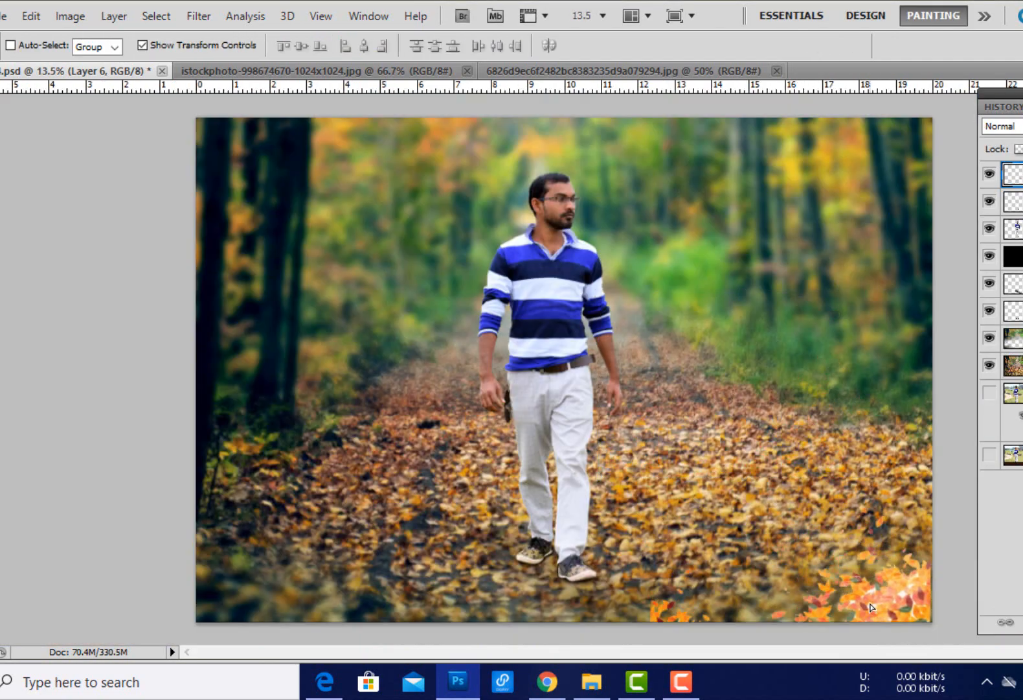
left_click_drag(649, 447, 590, 413)
key("Return")
- Copy the istockphoto falling-leaves picture into the composite and place it flipped and enlarged, without its background, along the lower-left ground
left_click(396, 70)
key("ctrl+a")
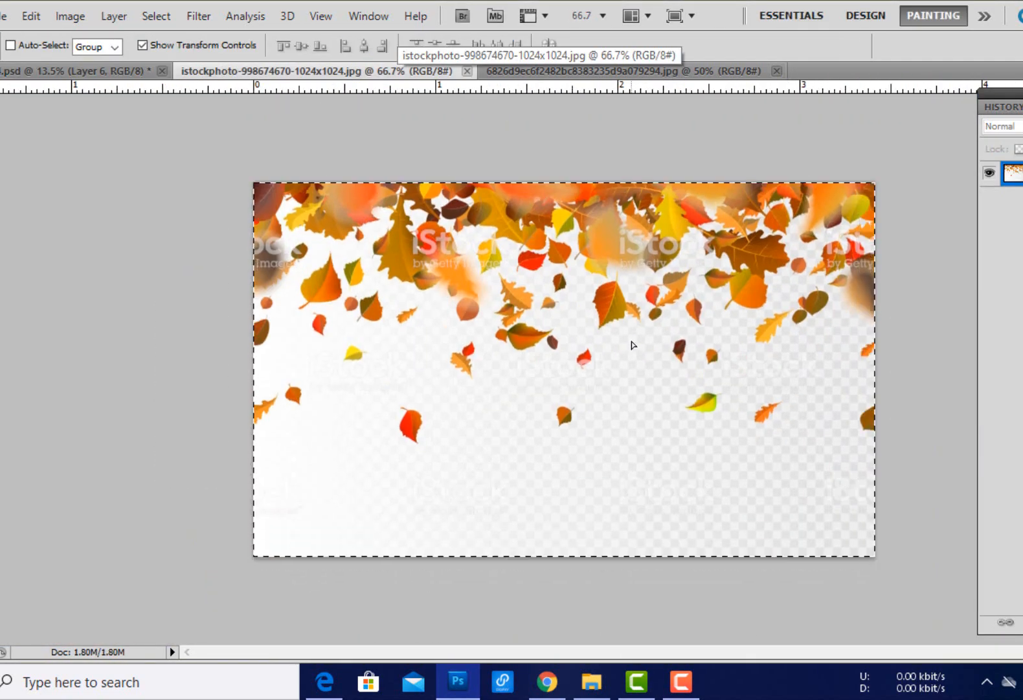
left_click_drag(633, 343, 103, 67)
left_click(484, 276)
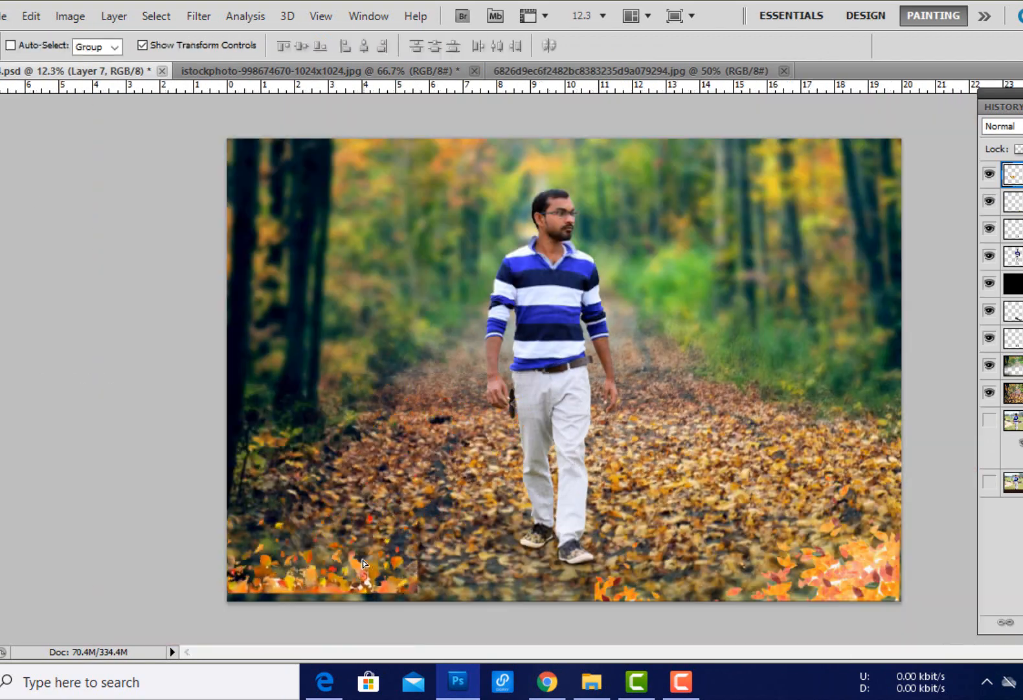
left_click_drag(363, 564, 363, 571)
left_click_drag(418, 520, 457, 505)
key("Return")
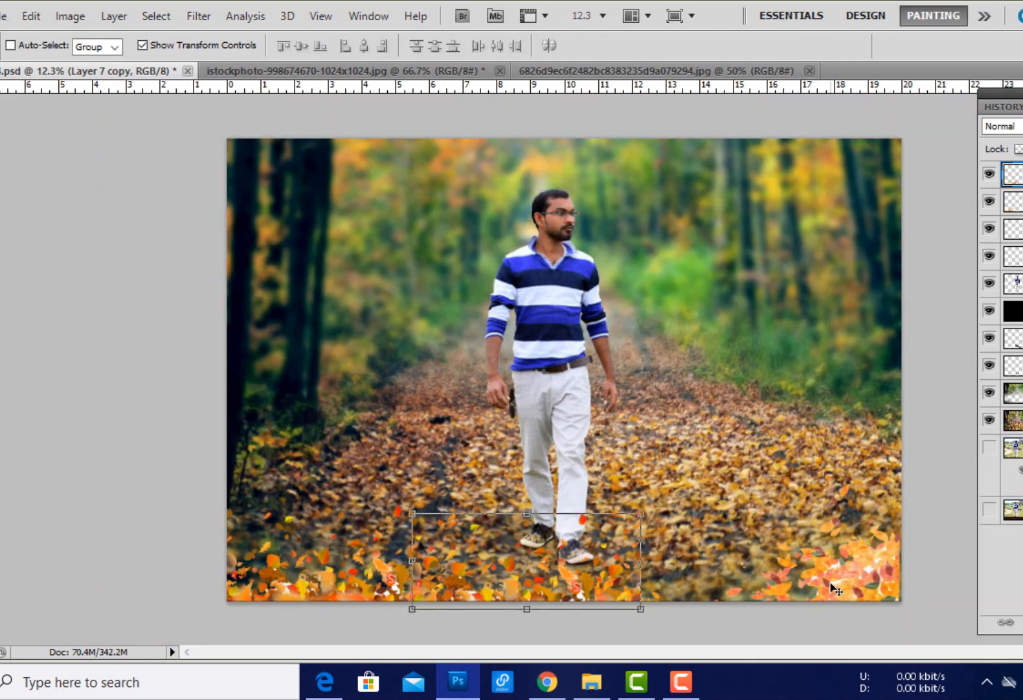
- Select the duplicated leaf layer together with the lower-right leaf layer and merge them
left_click(831, 588, "ctrl+shift")
left_click(401, 574, "ctrl+shift")
key("ctrl+e")
scroll(658, 599, "up", 2)
scroll(658, 599, "down", 2)
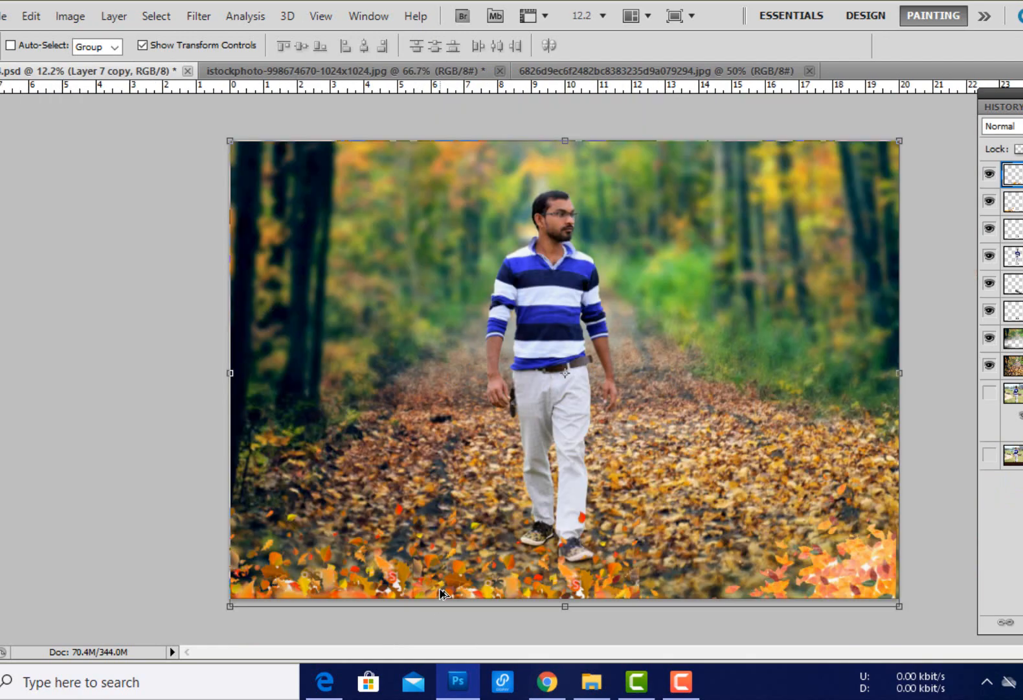
- Merge Layer 7 into the other foreground leaves and apply a Gaussian Blur with a reduced radius
scroll(659, 598, "up", 1)
left_click(199, 16)
mouse_move(214, 182)
left_click(427, 252)
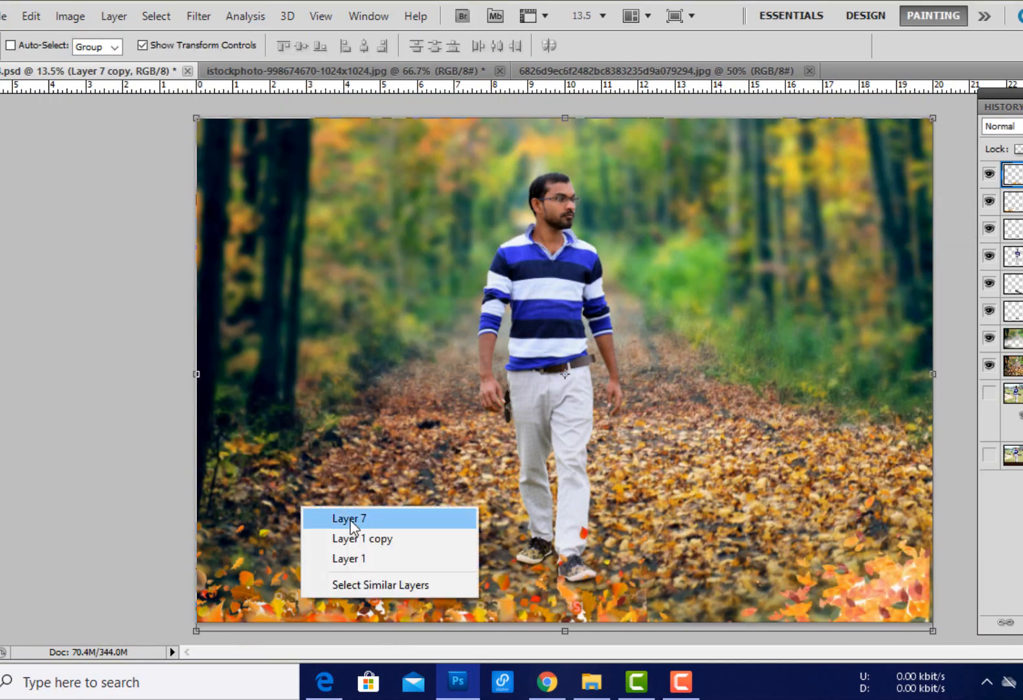
left_click(340, 516)
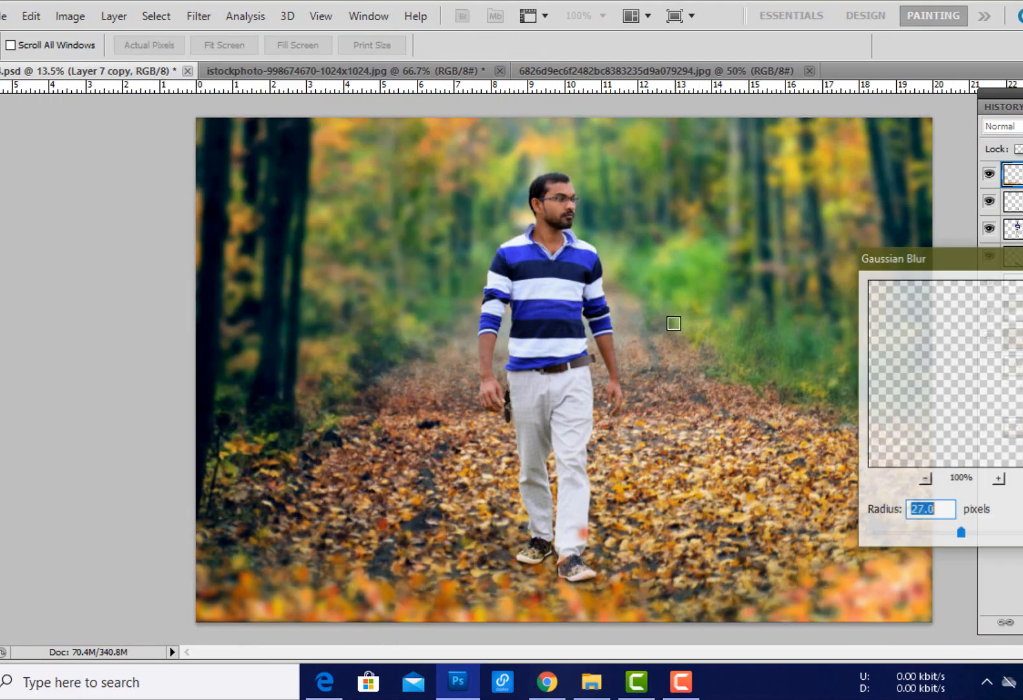
left_click_drag(961, 533, 904, 534)
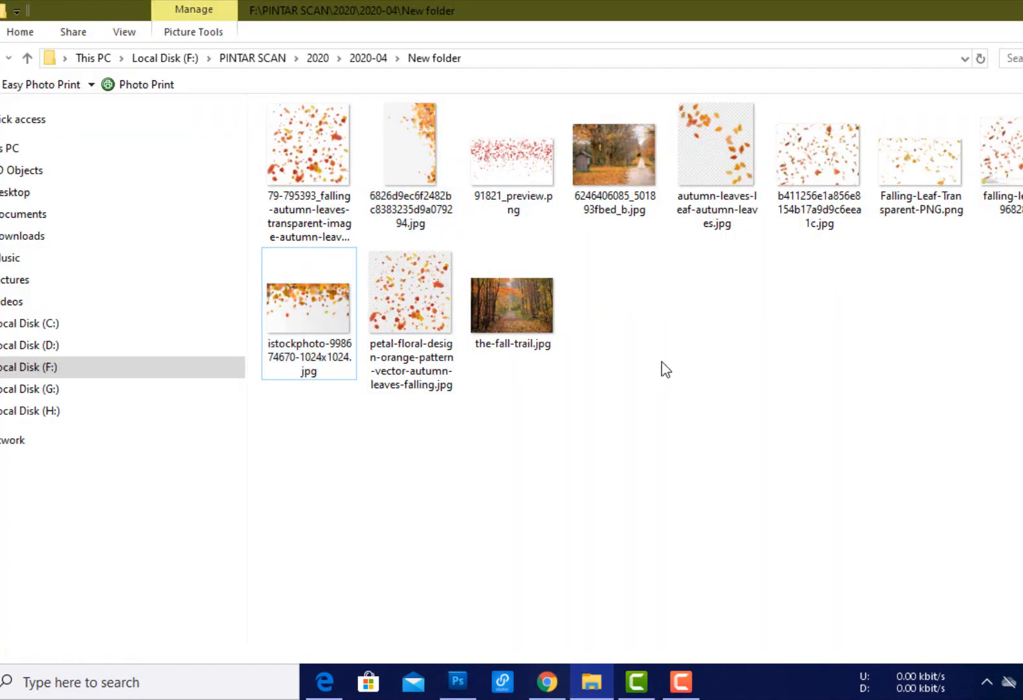
- Open more falling-leaves pictures and try one as an overlay across the man with a different blend mode
left_click_drag(716, 155, 537, 647)
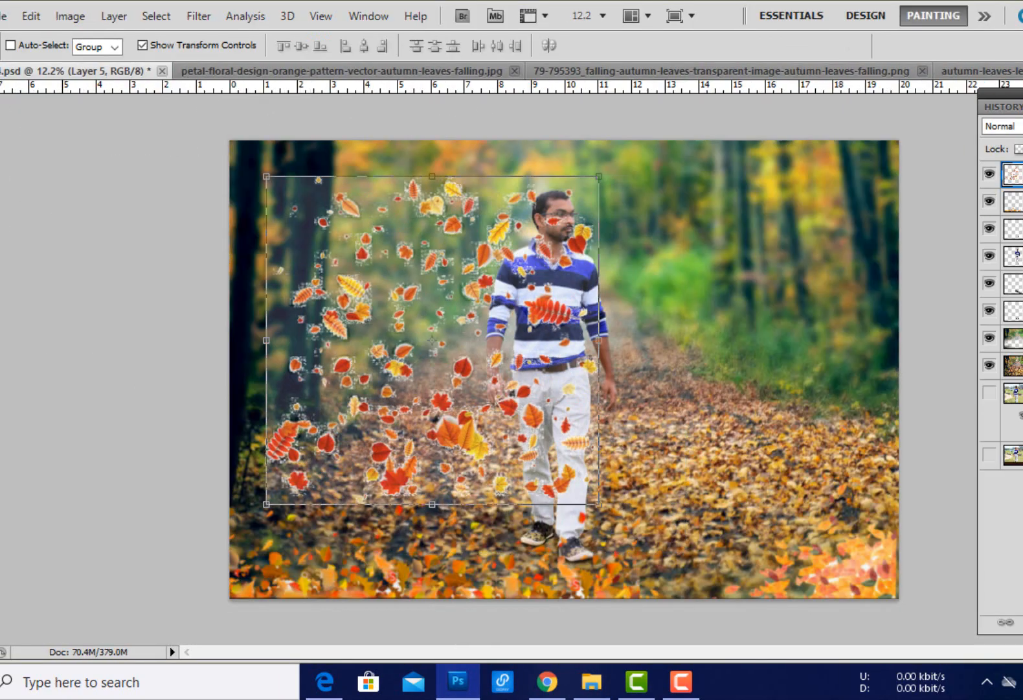
left_click(1003, 125)
left_click(1000, 143)
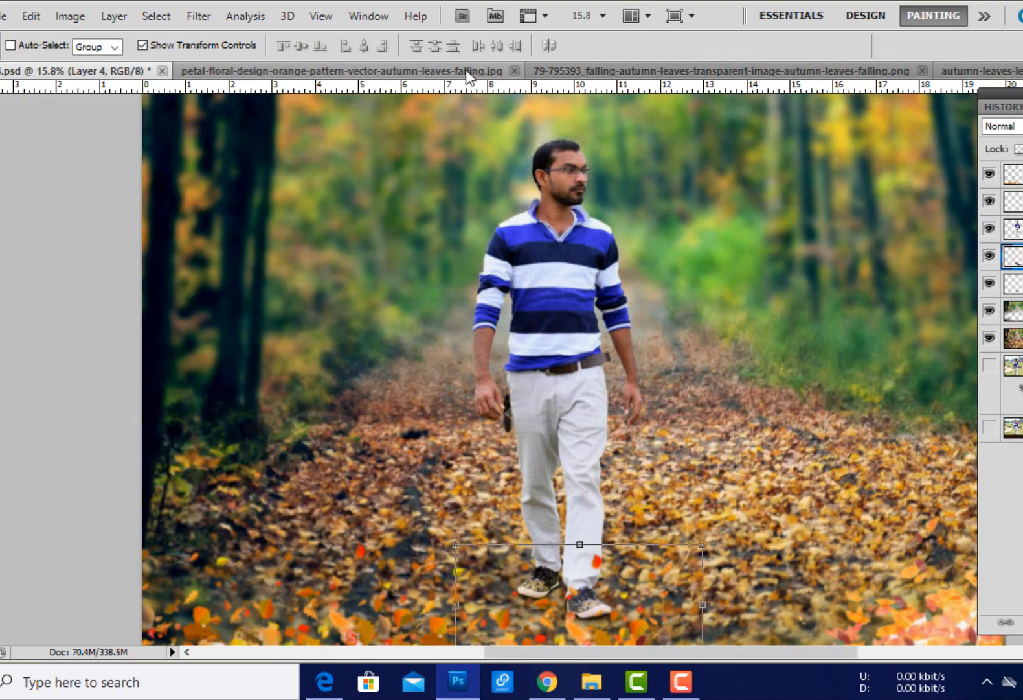
left_click(470, 71)
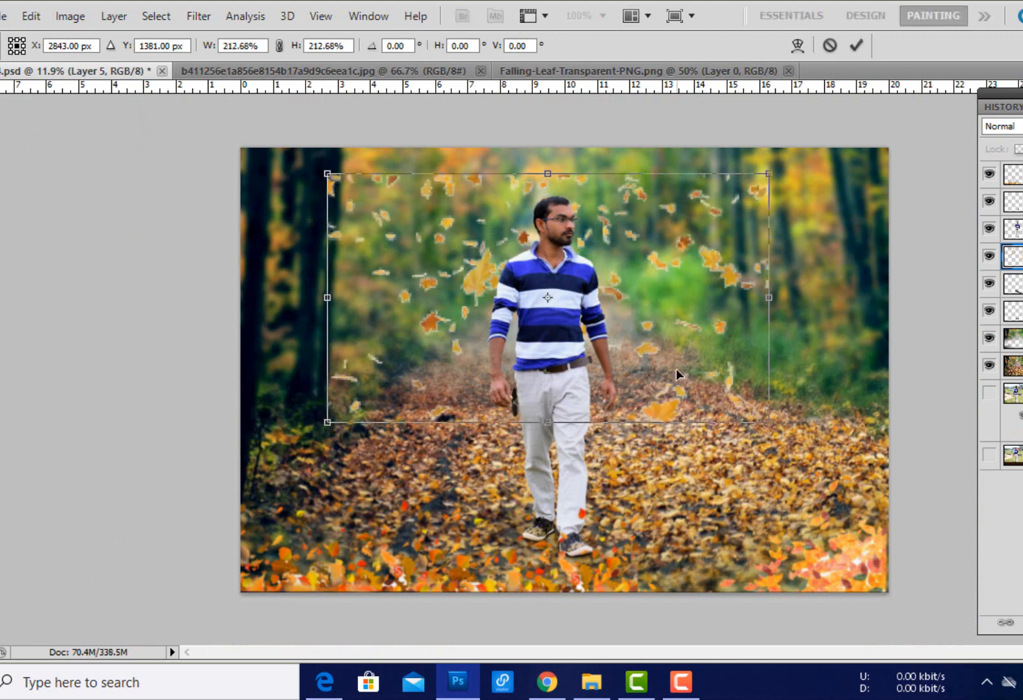
- Rotate the yellow falling-leaves layer upright and scale and position it over the trees on the image's right side
right_click(695, 328)
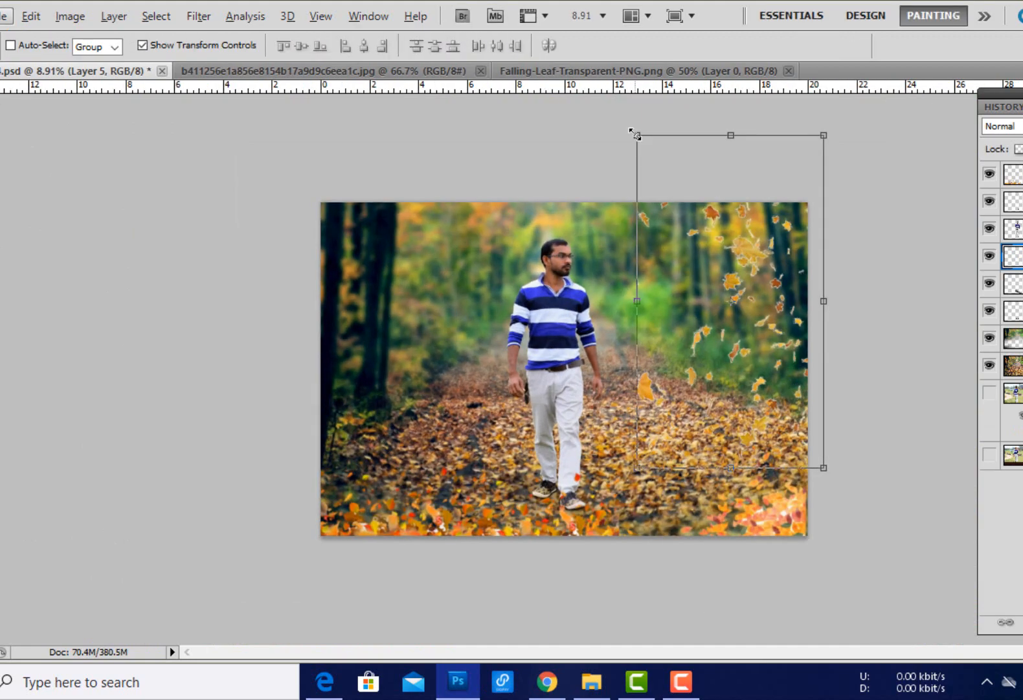
left_click_drag(636, 134, 679, 152)
key("Return")
scroll(730, 324, "up", 2)
key("Return")
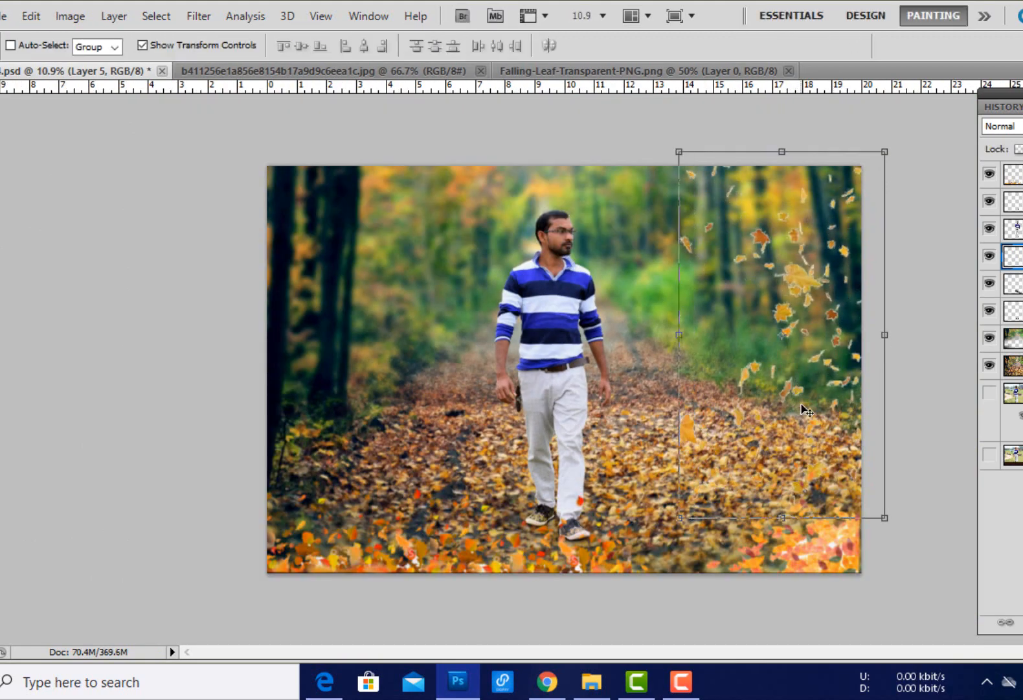
left_click_drag(804, 411, 811, 434)
scroll(811, 434, "up", 2)
left_click_drag(712, 131, 707, 114)
key("Return")
scroll(842, 307, "up", 4)
scroll(868, 299, "down", 5)
- Apply a Gaussian Blur with a 4.9 pixel radius to the yellow falling-leaves layer
left_click(199, 16)
mouse_move(223, 181)
left_click(427, 253)
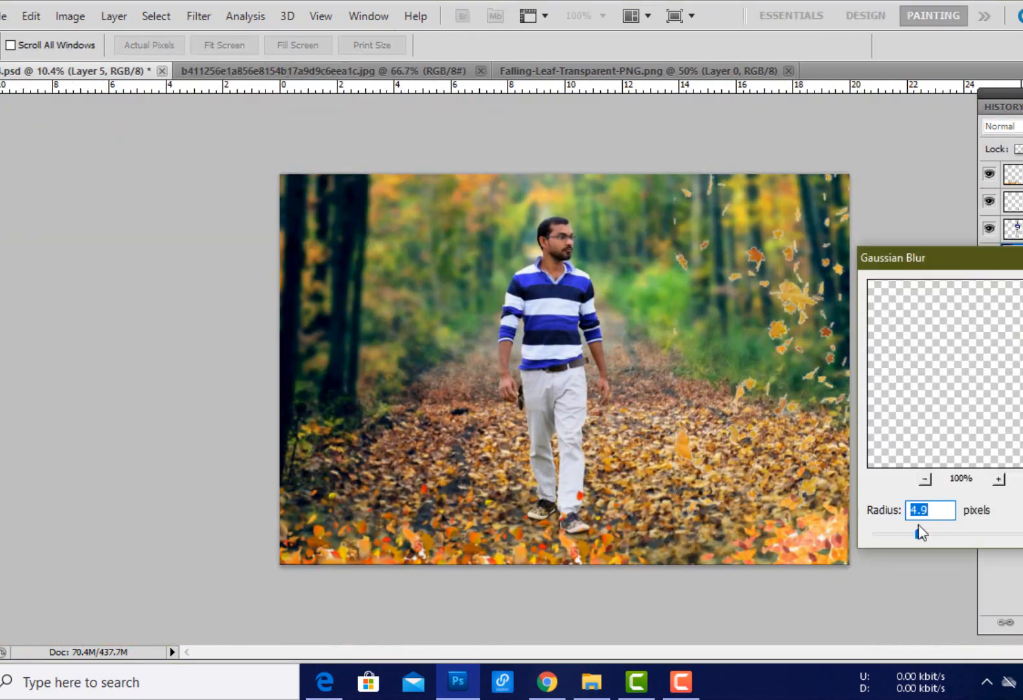
key("Return")
- Bring the red maple-leaves picture into the composite and delete its white background
key("ctrl+Tab")
left_click_drag(543, 277, 384, 292)
scroll(486, 366, "up", 4)
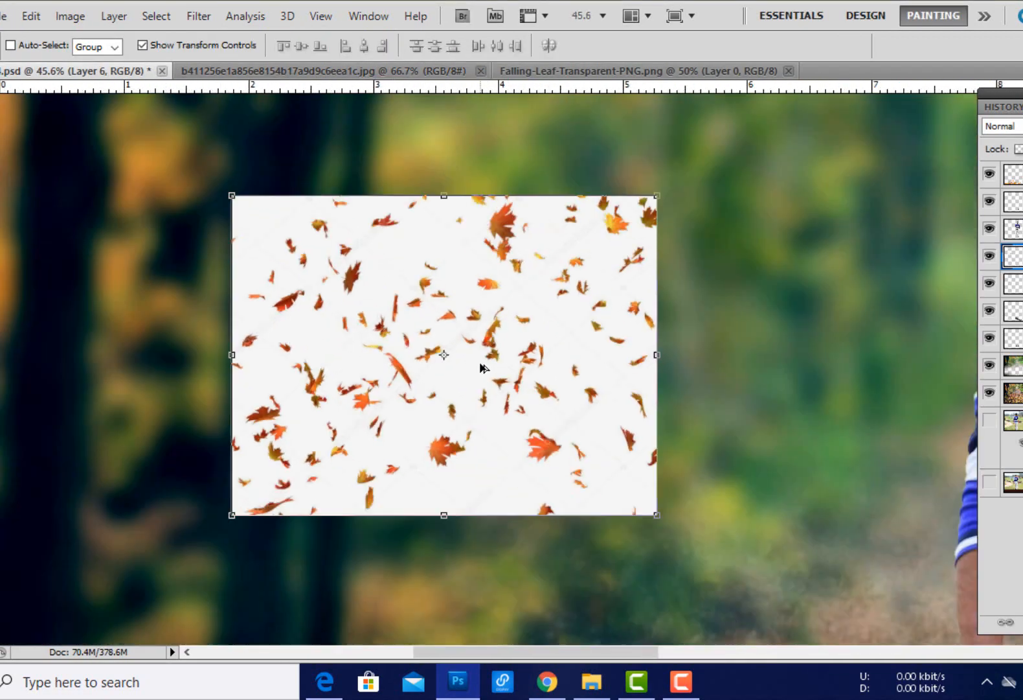
key("w")
left_click(482, 460)
key("Delete")
- Enlarge the red maple-leaves layer and position it behind the man across the centre of the forest
scroll(482, 460, "down", 5)
key("v")
key("ctrl+t")
left_click_drag(411, 334, 596, 181)
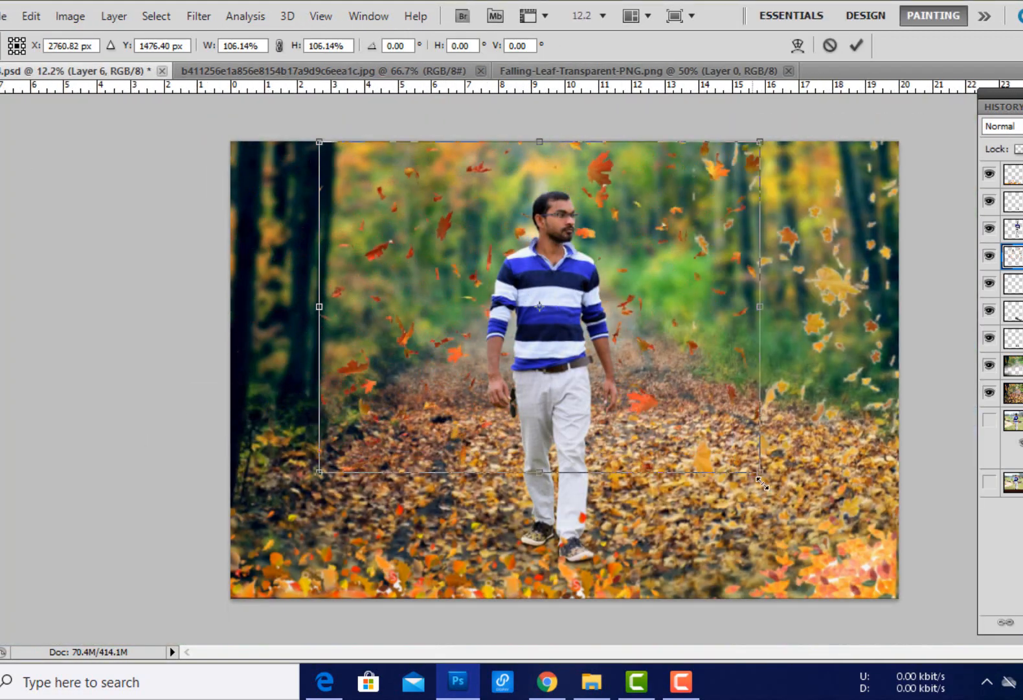
key("Return")
- Soften the central maple-leaves layer with a Gaussian Blur
left_click(199, 16)
mouse_move(224, 180)
left_click(441, 248)
key("Return")
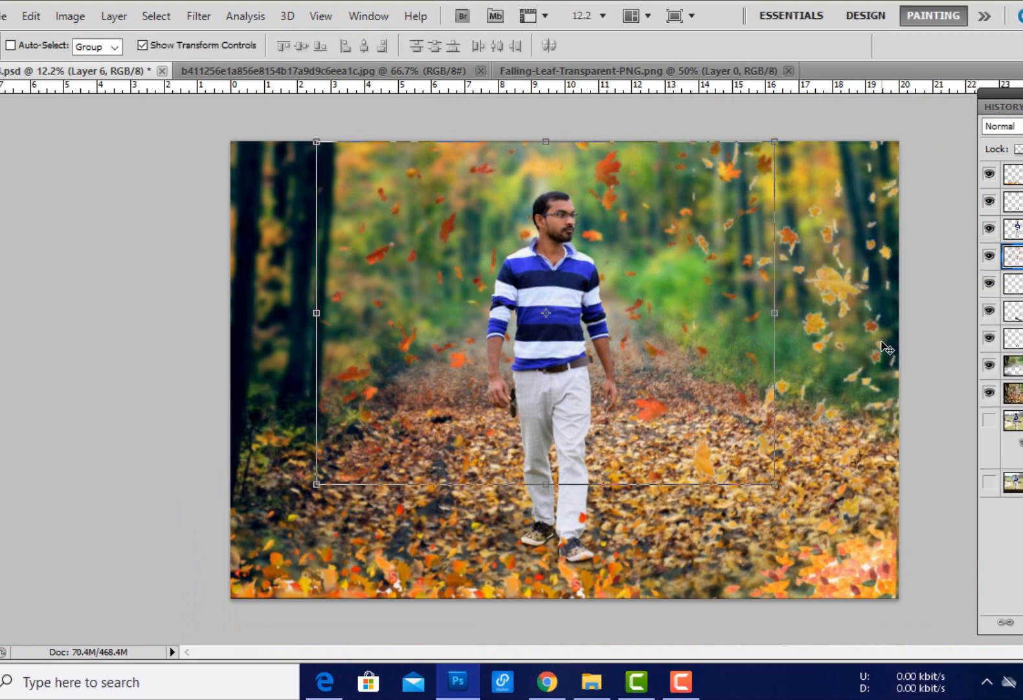
- Add another set of red maple leaves and enlarge it over the full height of the image's left side
key("ctrl+Tab")
left_click_drag(324, 292, 346, 331)
key("ctrl+t")
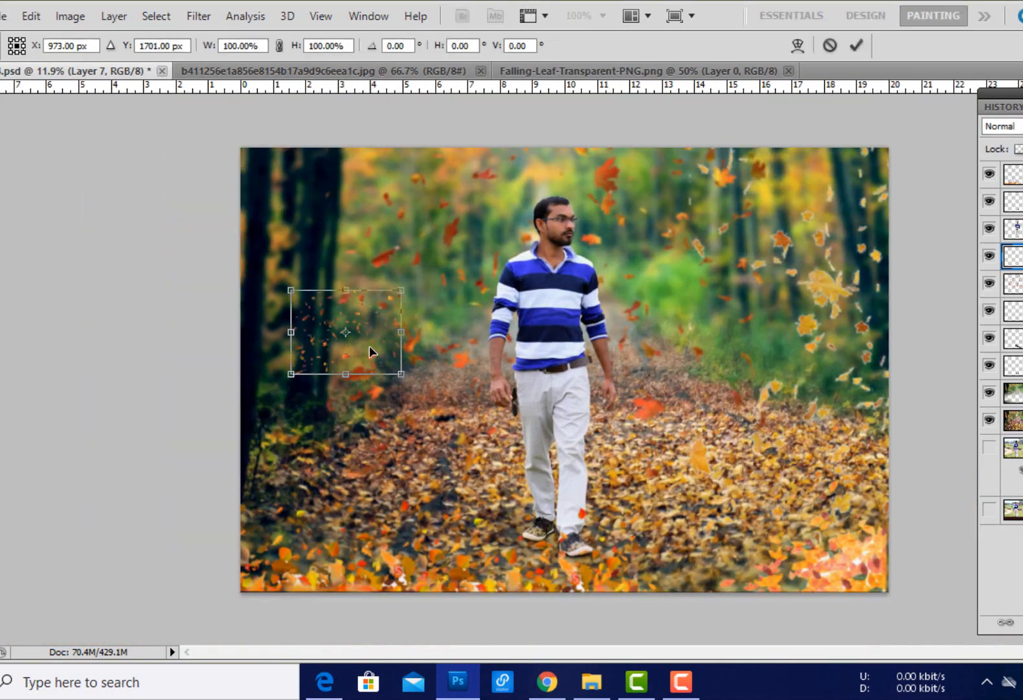
key("Return")
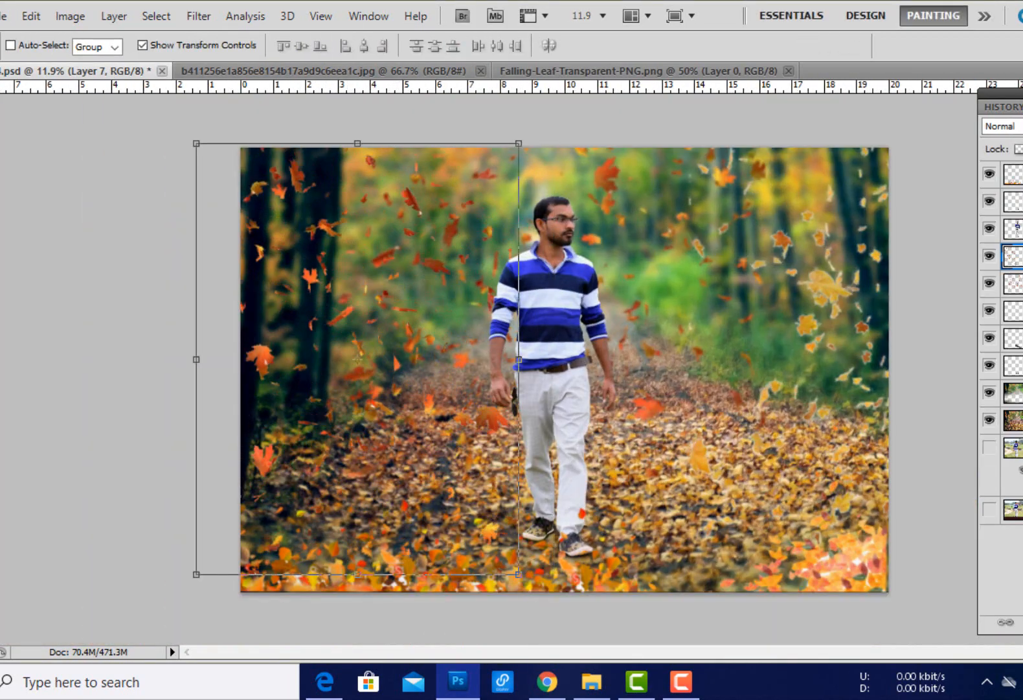
- Soften the maple-leaves layer on the image's left side with a Gaussian Blur
left_click(199, 16)
mouse_move(223, 179)
left_click(441, 249)
key("Return")
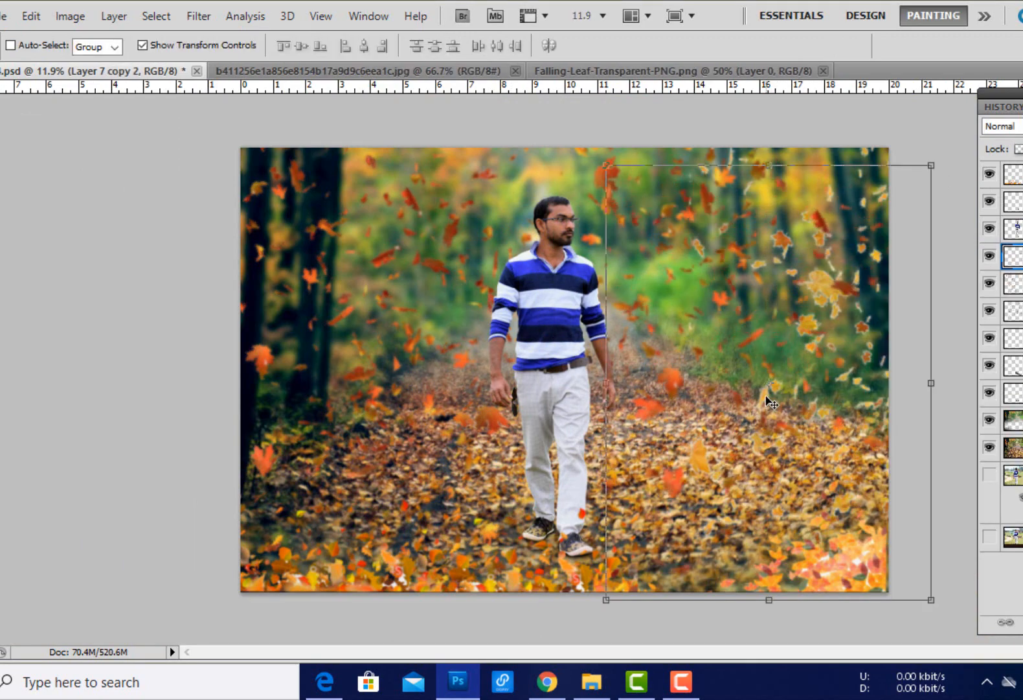
- Reposition the duplicated maple-leaves layer over the lower-right part of the forest trail
key("ctrl+f")
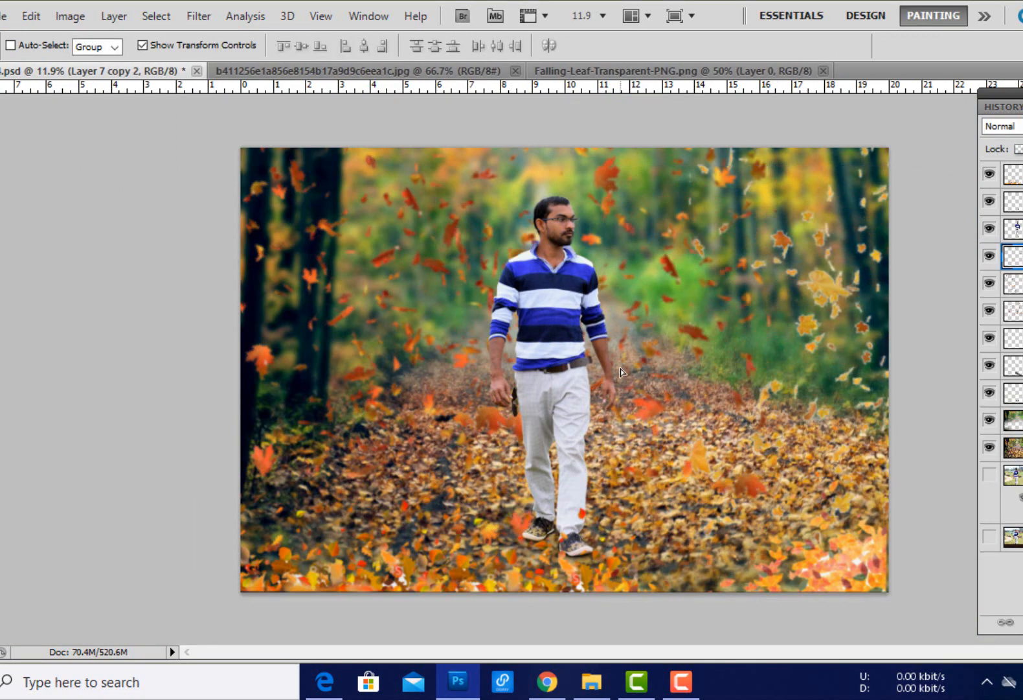
left_click(882, 373, "ctrl")
left_click(825, 285, "ctrl")
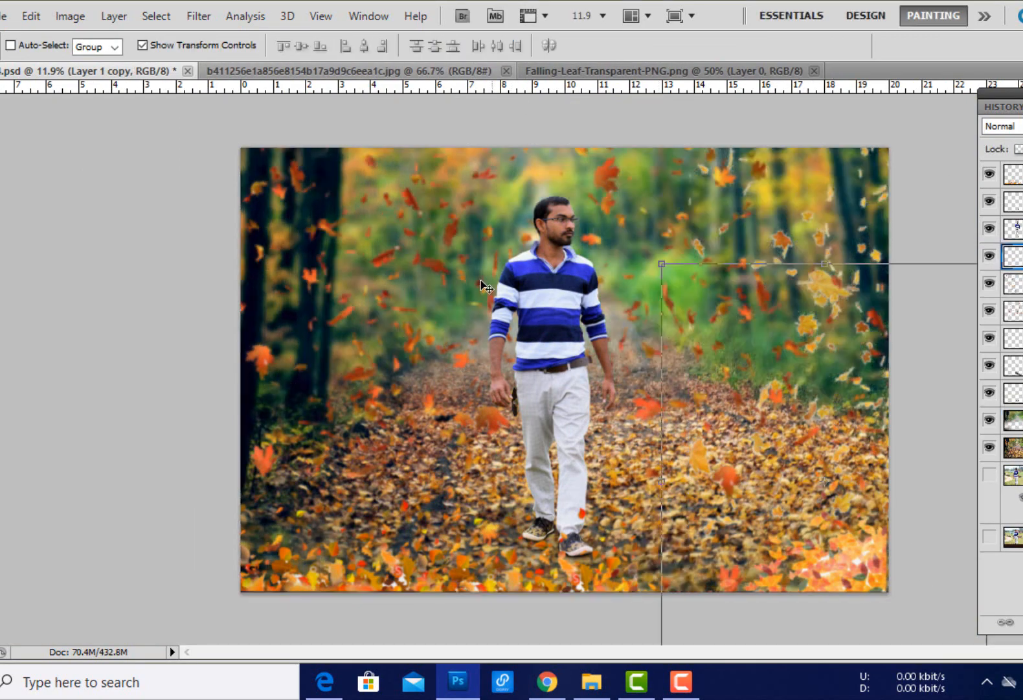
- Shift the maple-leaves layer beside the man further left and turn off Show Transform Controls
left_click(482, 283, "ctrl")
left_click_drag(482, 359, 459, 358)
key("Return")
left_click(143, 45)
scroll(643, 349, "down", 1)
scroll(642, 353, "up", 1)
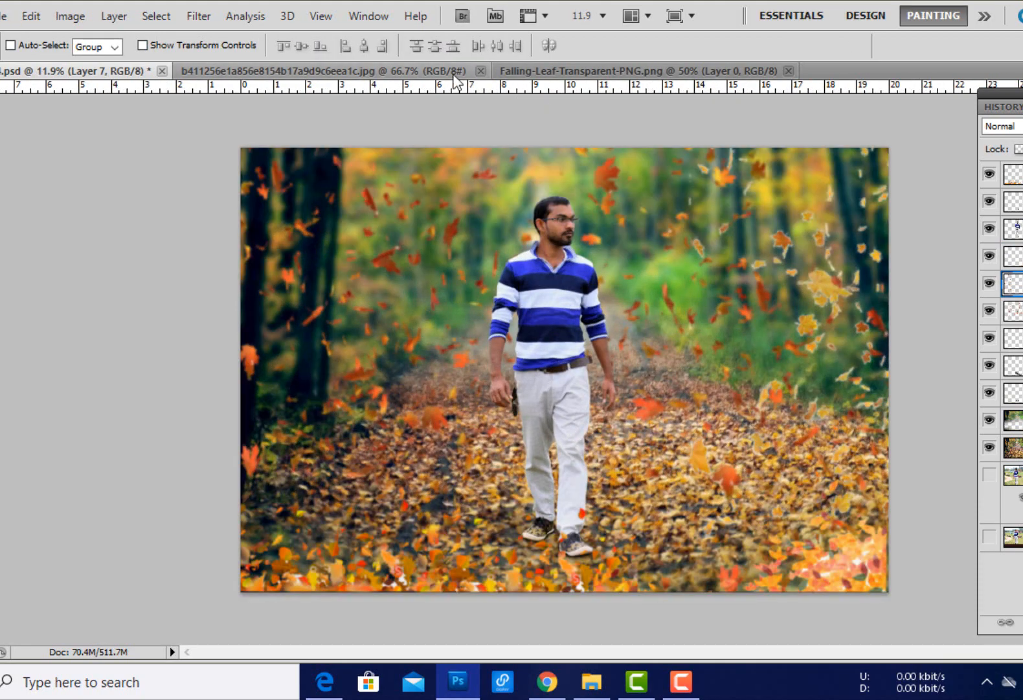
- Try out other falling-leaves images from the picture folder and close the leaf documents that are not needed
left_click(591, 680)
left_click(1022, 162)
left_click(1010, 162, "ctrl")
left_click_drag(1010, 162, 596, 57)
key("ctrl+a")
left_click_drag(546, 221, 546, 232)
left_click(388, 71)
left_click(398, 71)
left_click(1021, 345)
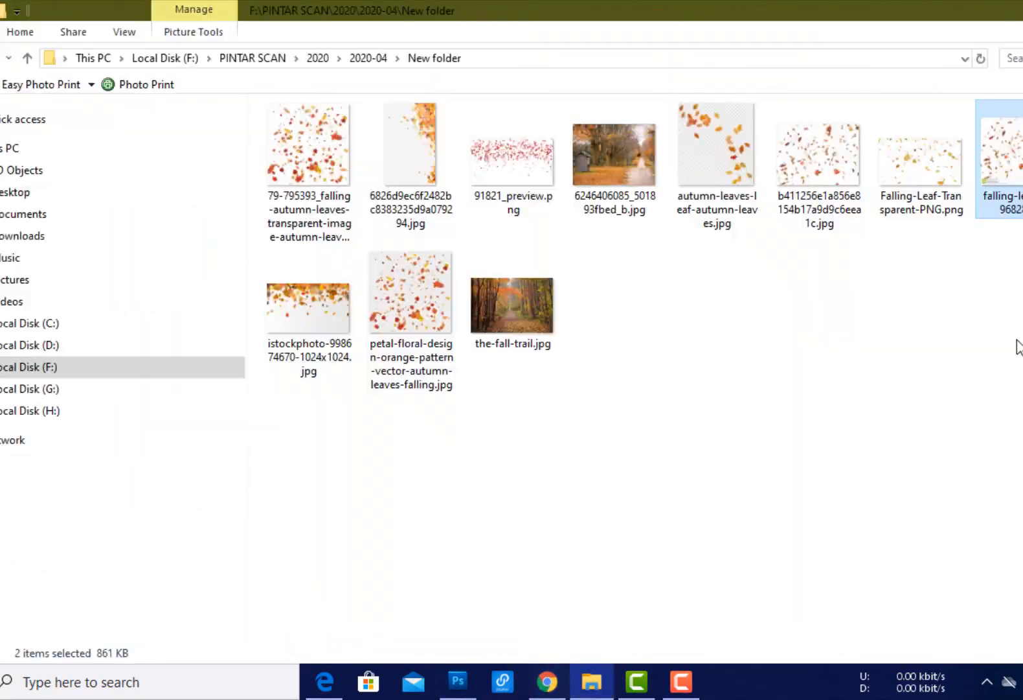
- Add the red petals from 91821_preview.png above the man and turn them into a vertical strip
left_click_drag(514, 160, 648, 550)
left_click(388, 71)
key("ctrl+t")
right_click(552, 304)
left_click(593, 559)
right_click(537, 312)
left_click(580, 523)
key("Return")
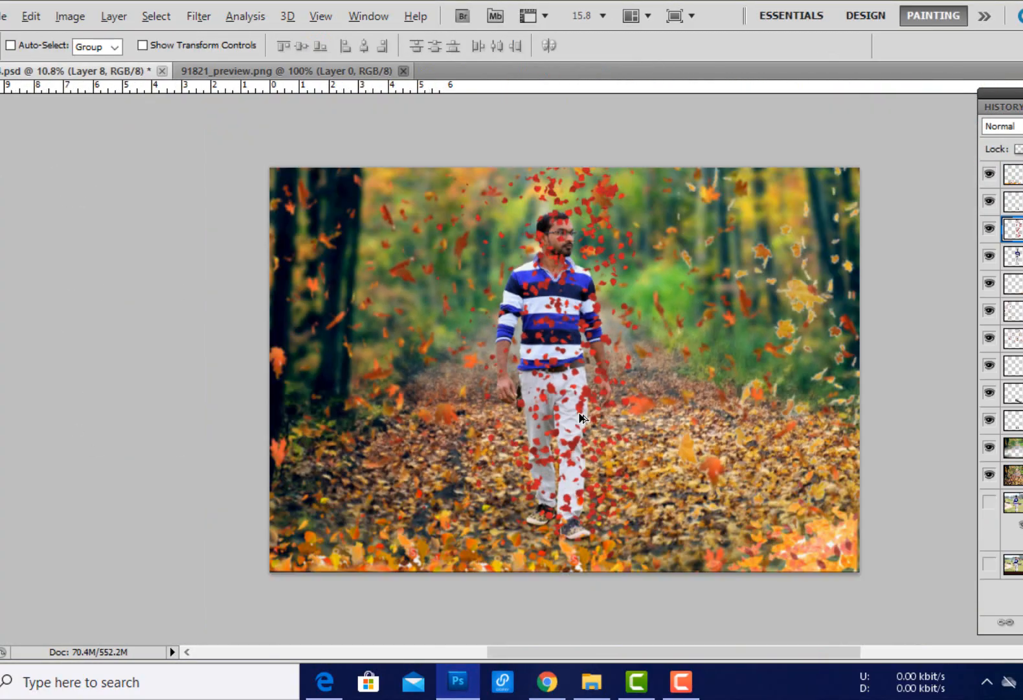
- Rotate the red-petal layer 90° and enlarge it to about 213% by 196%, so it spreads across the whole scene
left_click_drag(583, 418, 474, 398)
key("ctrl+t")
right_click(475, 401)
left_click(518, 326)
left_click_drag(672, 432, 909, 550)
left_click_drag(0, 377, 65, 377)
scroll(564, 369, "down", 2)
left_click_drag(799, 494, 807, 502)
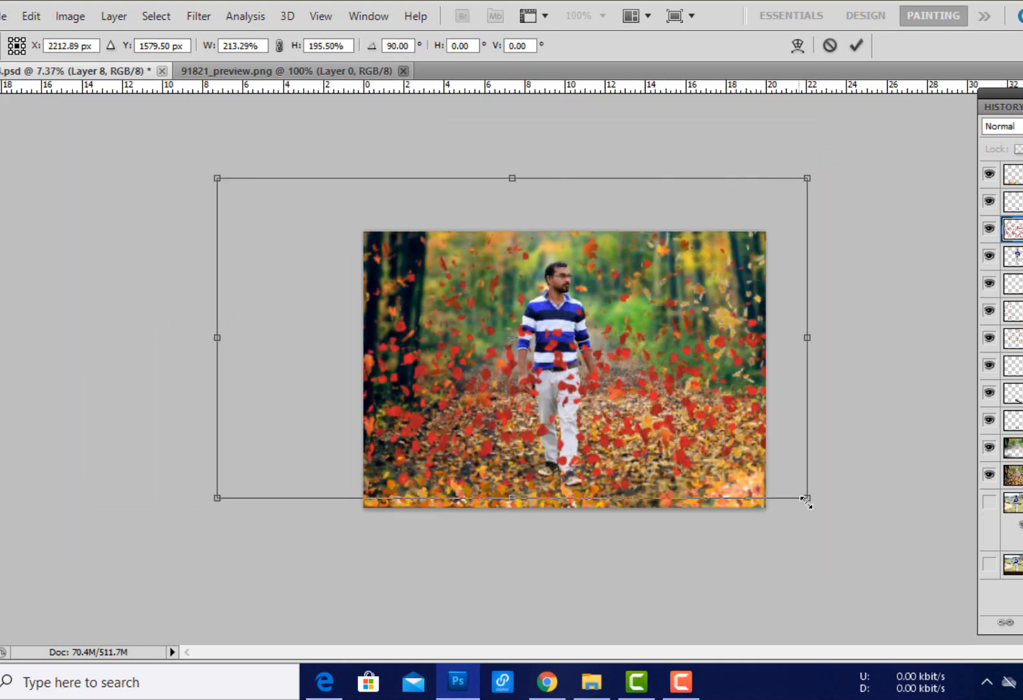
key("Return")
- Soften the red-petal layer with a Gaussian Blur of 8.5 pixels radius
scroll(615, 413, "up", 1)
scroll(615, 413, "down", 1)
scroll(615, 413, "up", 3)
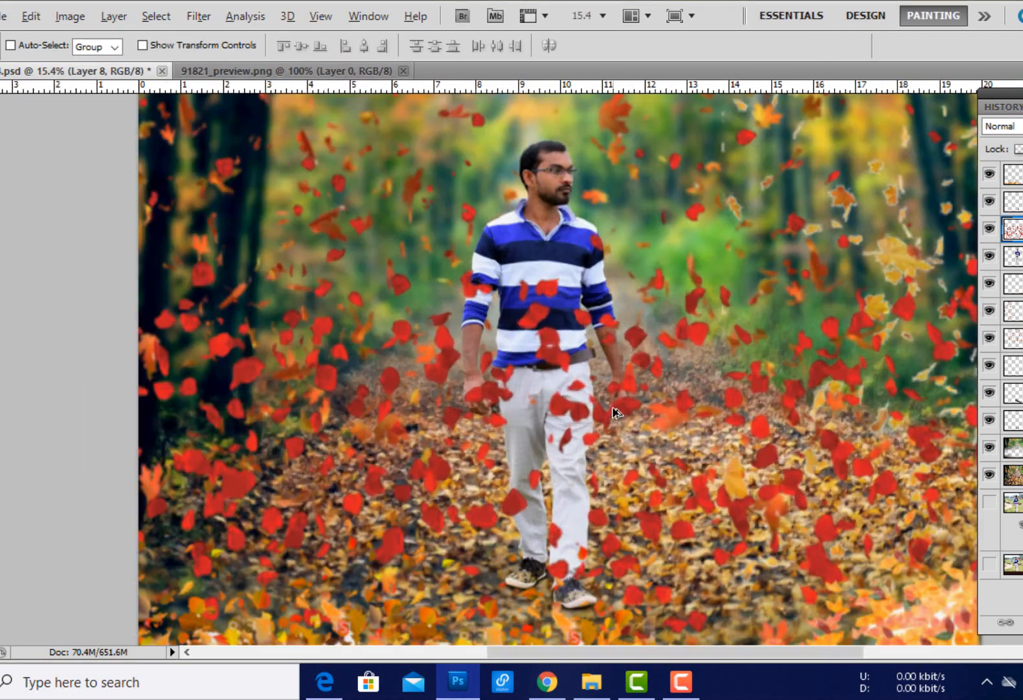
scroll(613, 408, "down", 3)
left_click(199, 16)
mouse_move(223, 201)
left_click(395, 283)
mouse_move(941, 532)
left_mouse_down()
mouse_move(958, 532)
mouse_move(937, 531)
left_mouse_up()
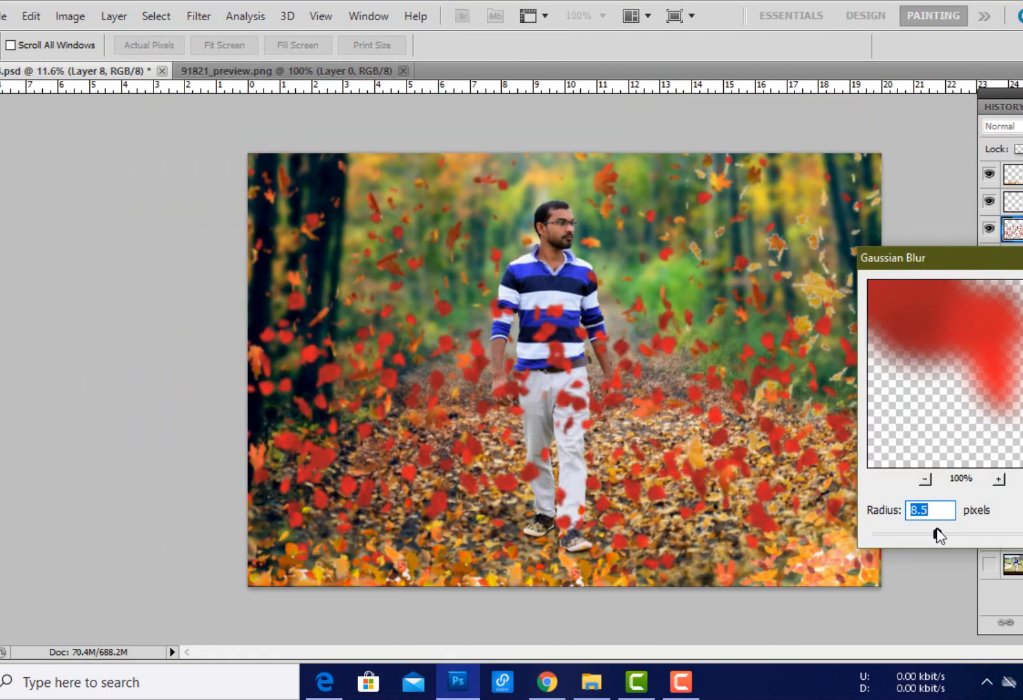
key("Return")
- Squash the red-petal layer to about 82% height and pull both its sides in toward the image's edges
scroll(565, 370, "up", 2)
scroll(564, 369, "down", 3)
key("ctrl+t")
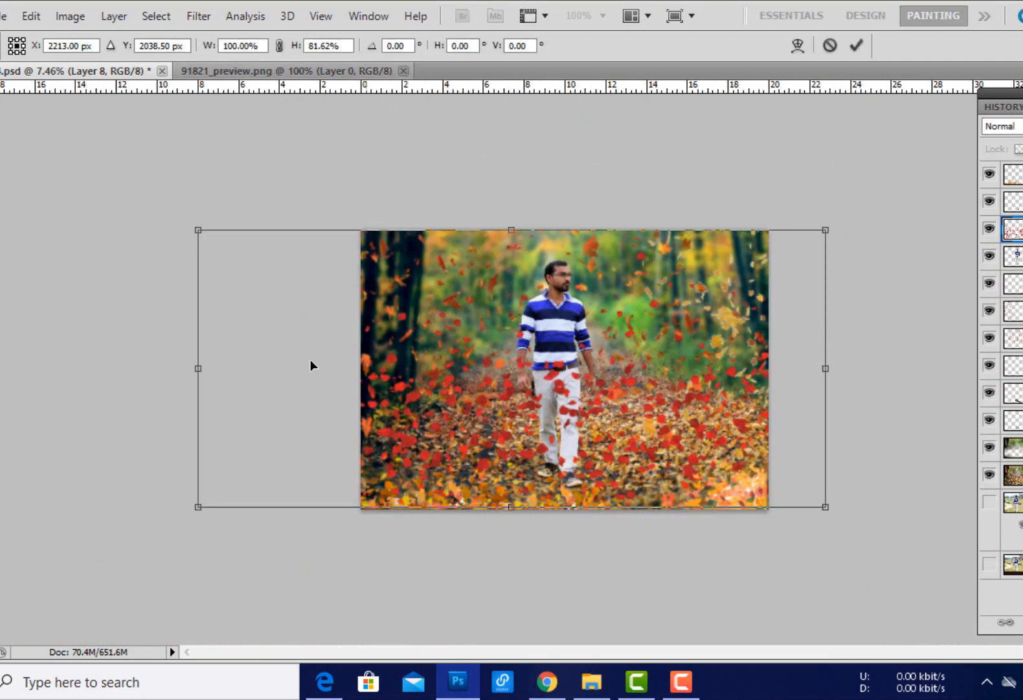
left_click_drag(199, 368, 360, 368)
left_click_drag(825, 368, 788, 369)
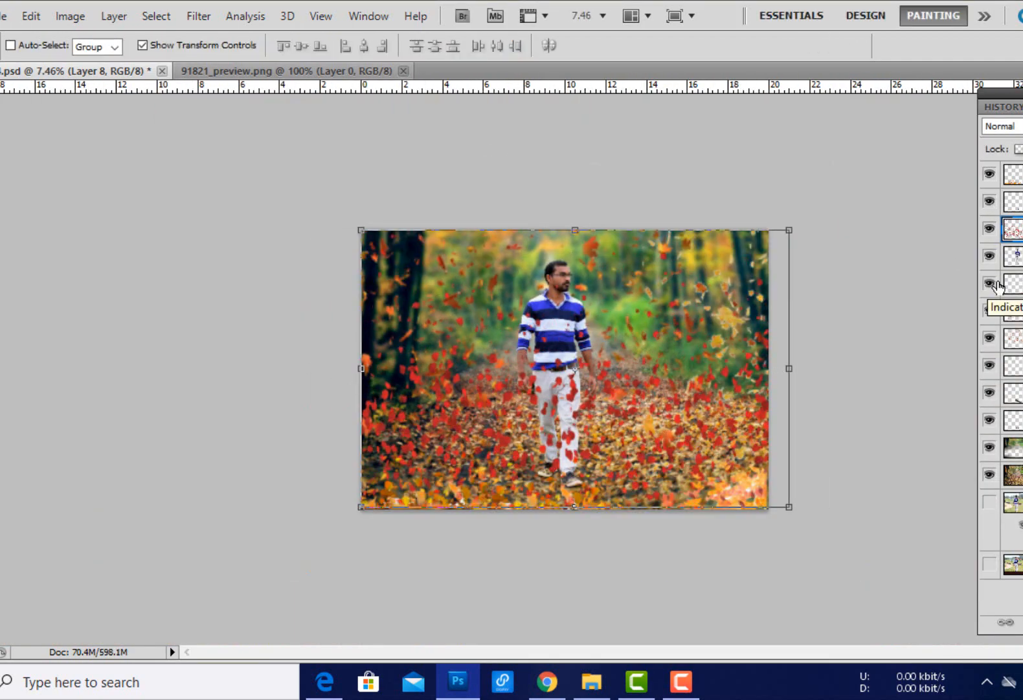
- Merge the four falling-leaves layers beneath the man into one layer and hide it
left_click(1014, 284)
left_click(1014, 366, "shift")
key("ctrl+e")
left_click(990, 283)
scroll(635, 363, "up", 5)
scroll(635, 363, "down", 1)
- Fit the red-petal layer closely to the image, with its upper-left corner slightly beyond the canvas edge
left_click(1015, 229)
left_click_drag(890, 368, 862, 368)
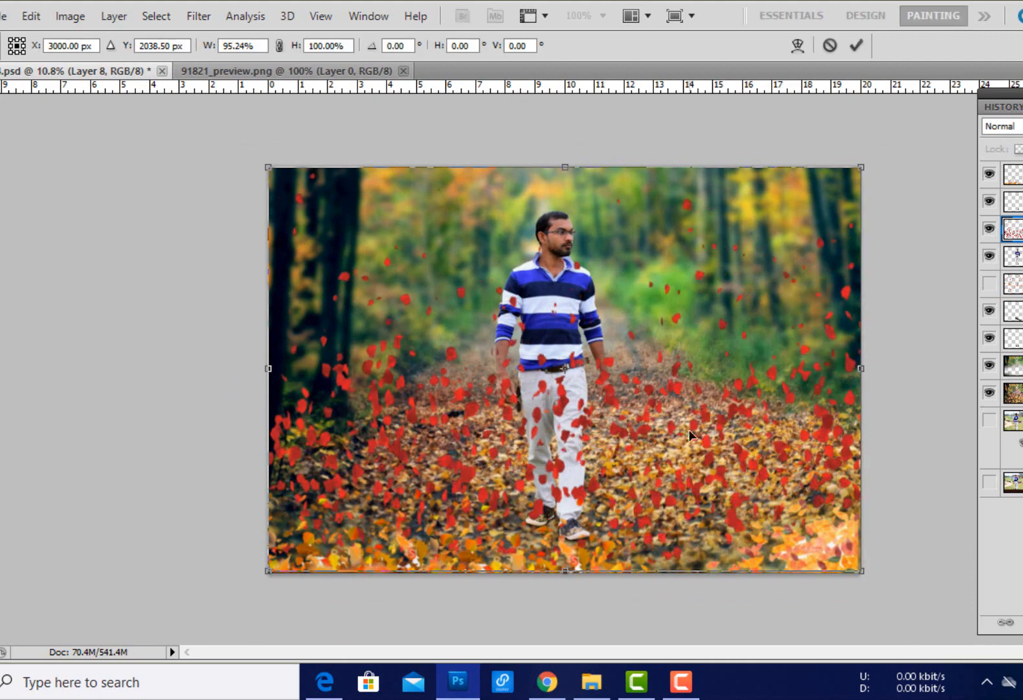
mouse_move(269, 168)
left_mouse_down()
mouse_move(227, 132)
mouse_move(263, 162)
left_mouse_up()
key("Return")
- Duplicate the red-petal layer and try a Gaussian Blur of 28.9 pixels on the copy
scroll(453, 411, "up", 3)
scroll(502, 437, "down", 1)
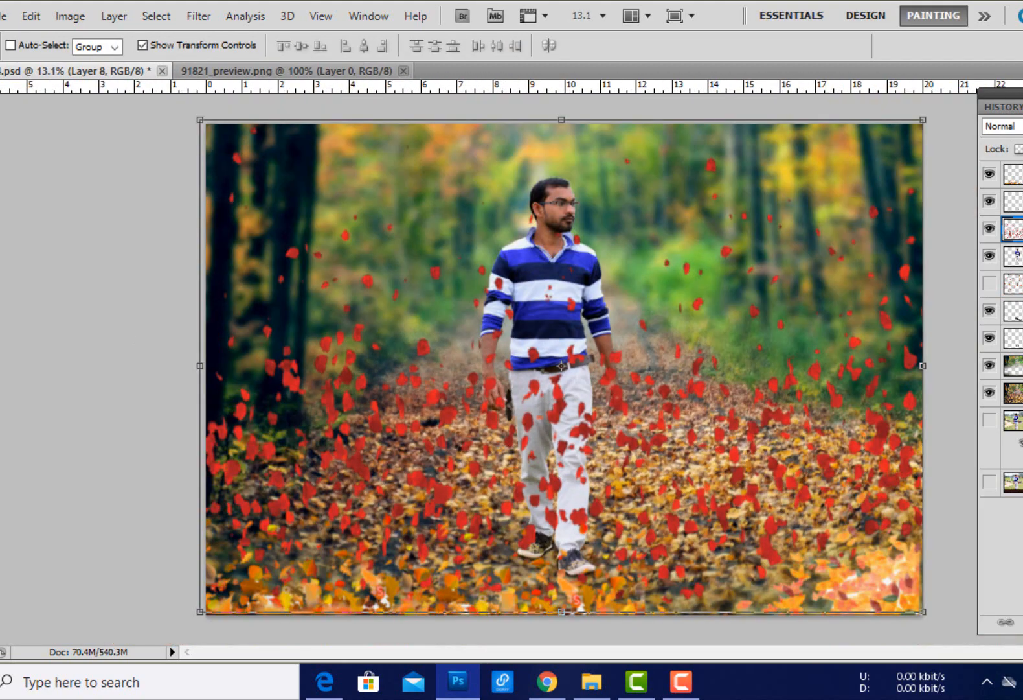
left_click(198, 16)
mouse_move(223, 201)
left_click(383, 282)
left_click_drag(937, 532, 965, 529)
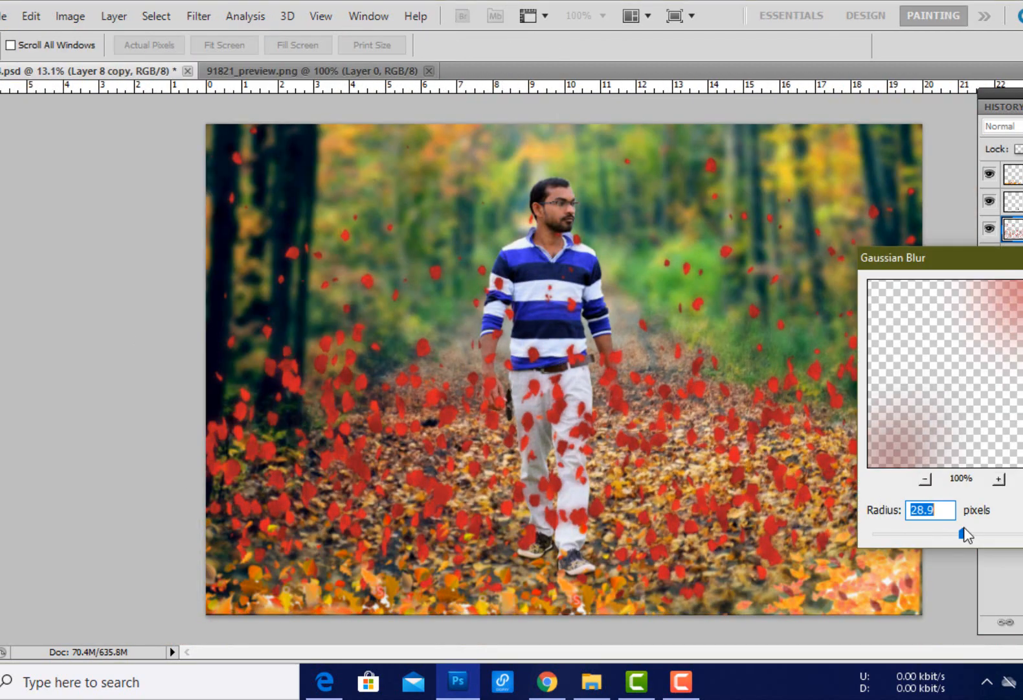
key("Escape")
left_click(199, 16)
mouse_move(229, 181)
left_click(440, 285)
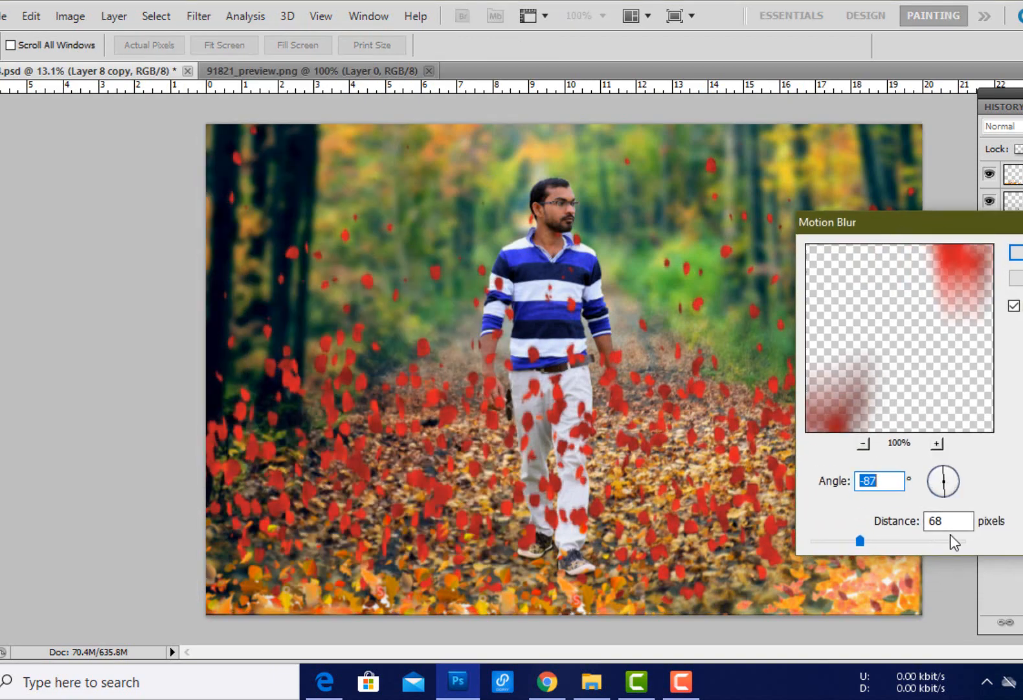
key("Escape")
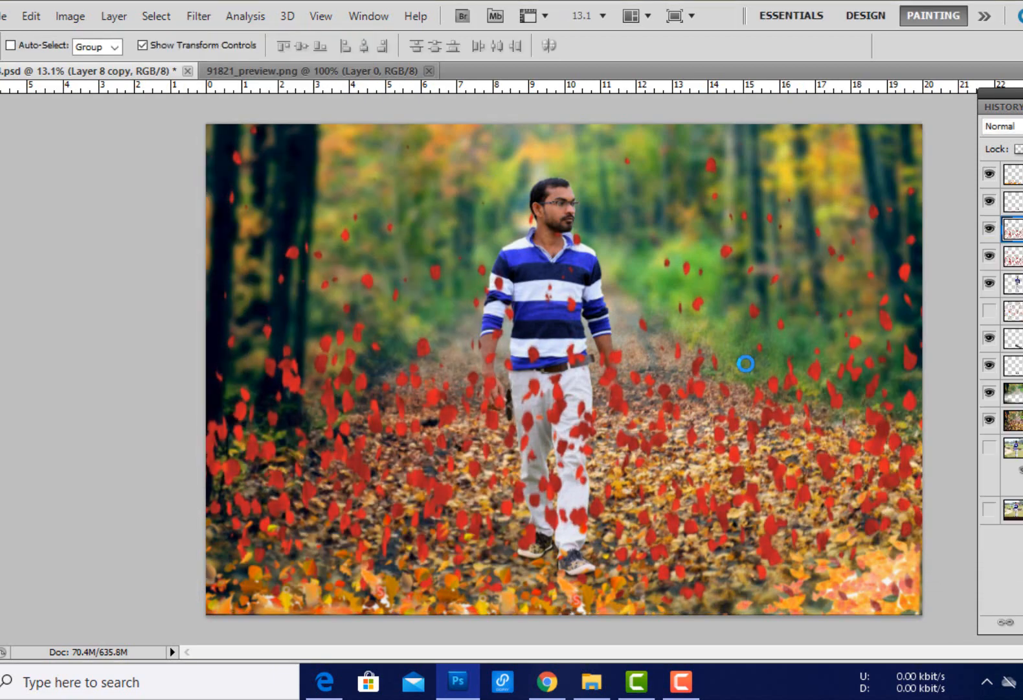
- Try a 23.3-pixel Gaussian Blur on the copied red-petal layer, compare it with the original petals hidden, and undo the blur
left_click(198, 16)
mouse_move(221, 194)
left_click(445, 251)
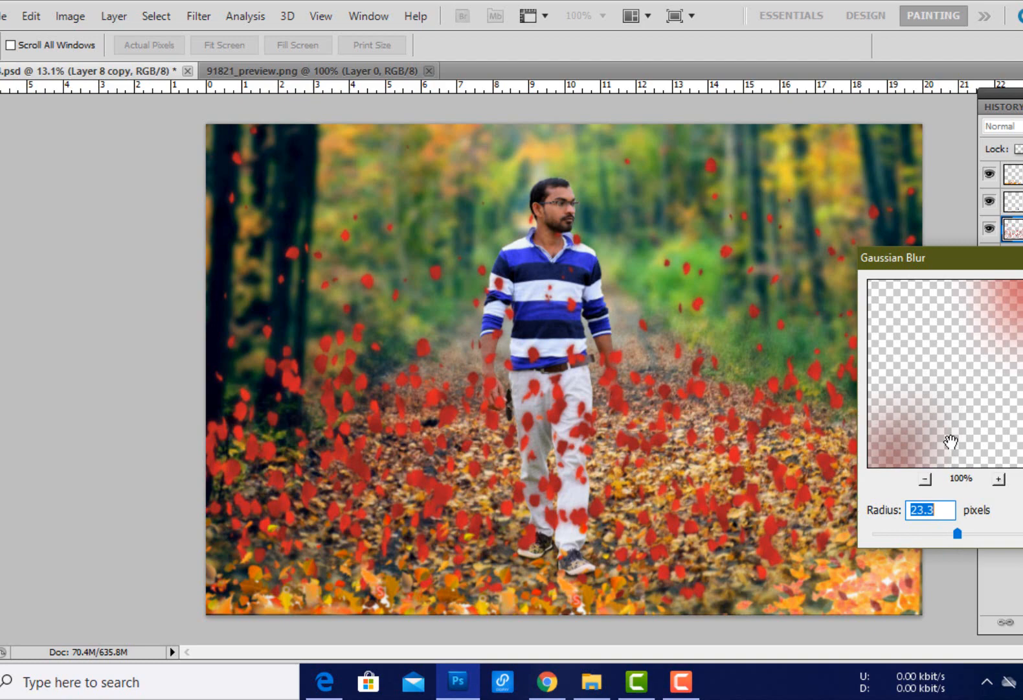
key("Return")
scroll(567, 421, "up", 5)
scroll(690, 474, "down", 5)
left_click(991, 256)
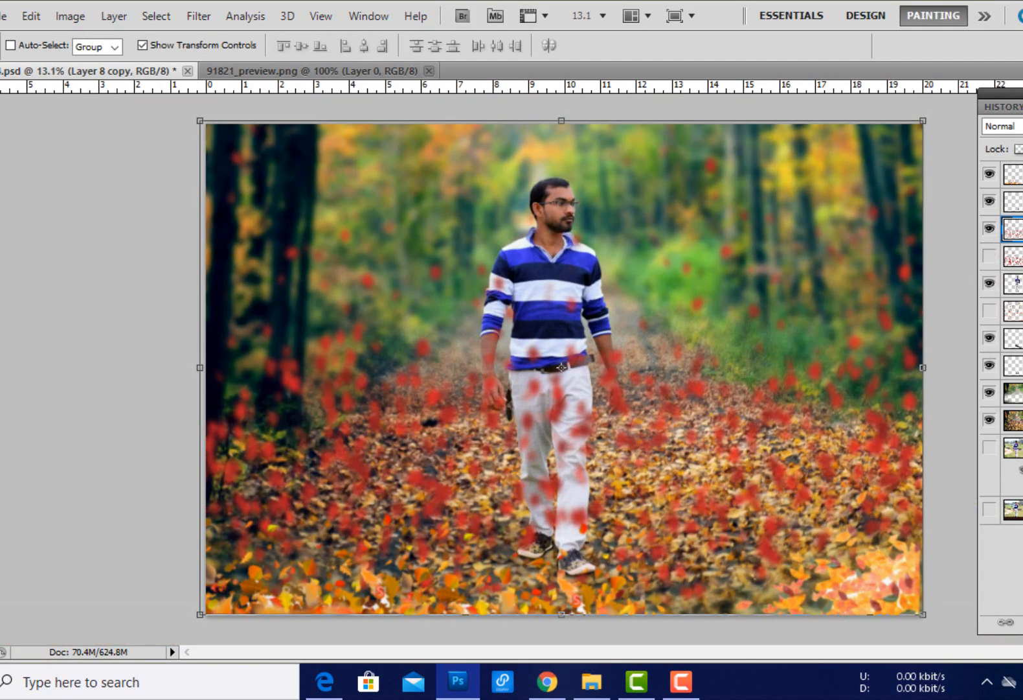
key("ctrl+z")
- Soften the copied red-petal layer with a 6.8-pixel Gaussian Blur and show the merged leaves layer again
left_click(198, 16)
mouse_move(221, 194)
left_click(446, 251)
left_click_drag(958, 534, 908, 534)
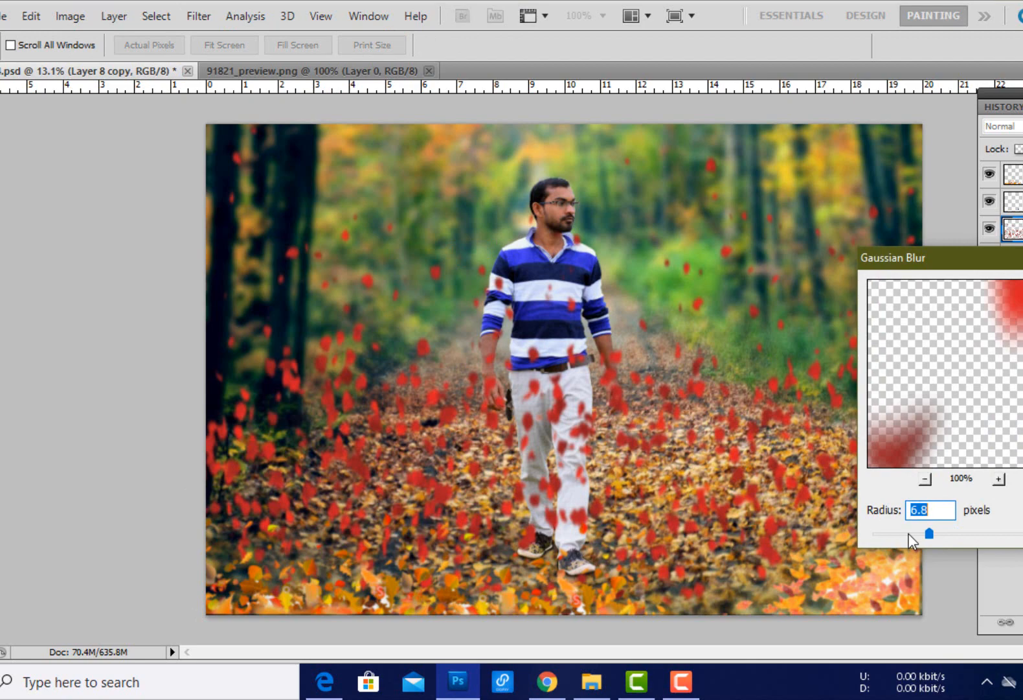
key("Return")
scroll(765, 542, "up", 1)
left_click(990, 310)
scroll(752, 359, "down", 2)
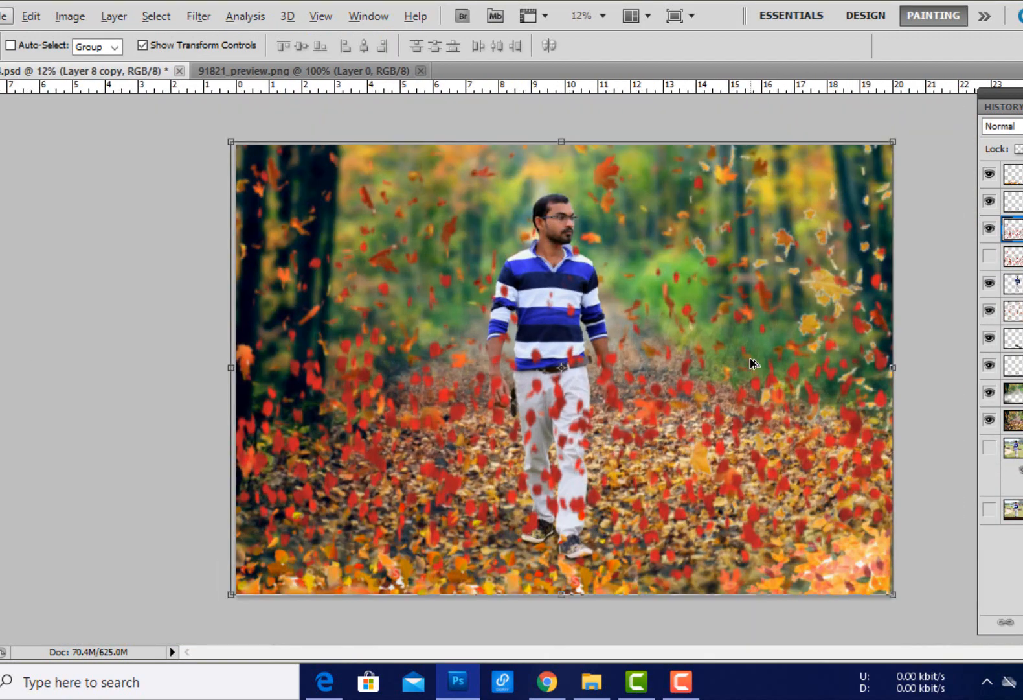
- Erase the large yellow leaf right of the man from the merged leaves layer with a soft 108 px Eraser
left_click(1019, 311)
left_click(990, 311)
left_click(990, 310)
left_click(1, 313)
right_click(800, 294)
left_click(875, 331)
right_click(851, 290)
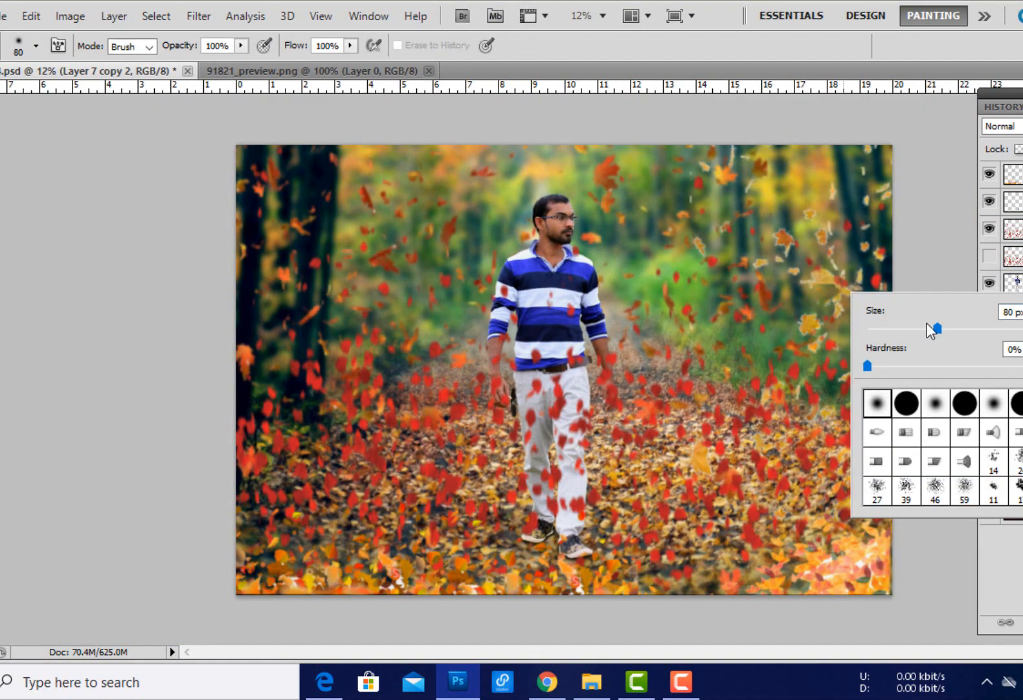
left_click_drag(929, 330, 938, 330)
left_click_drag(813, 283, 843, 305)
- Show the original red-petal layer again and clear its petals on both sides of the man
left_click(1020, 229)
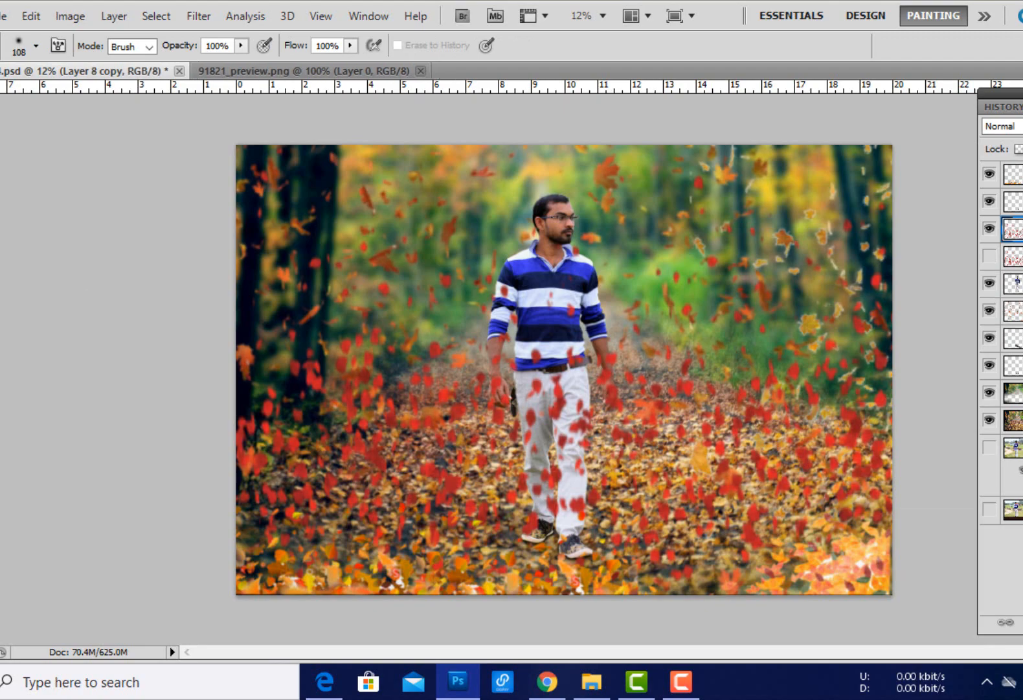
key("v")
scroll(577, 375, "up", 2)
scroll(596, 311, "down", 3)
scroll(602, 302, "up", 3)
left_click(990, 256)
left_click(1020, 260)
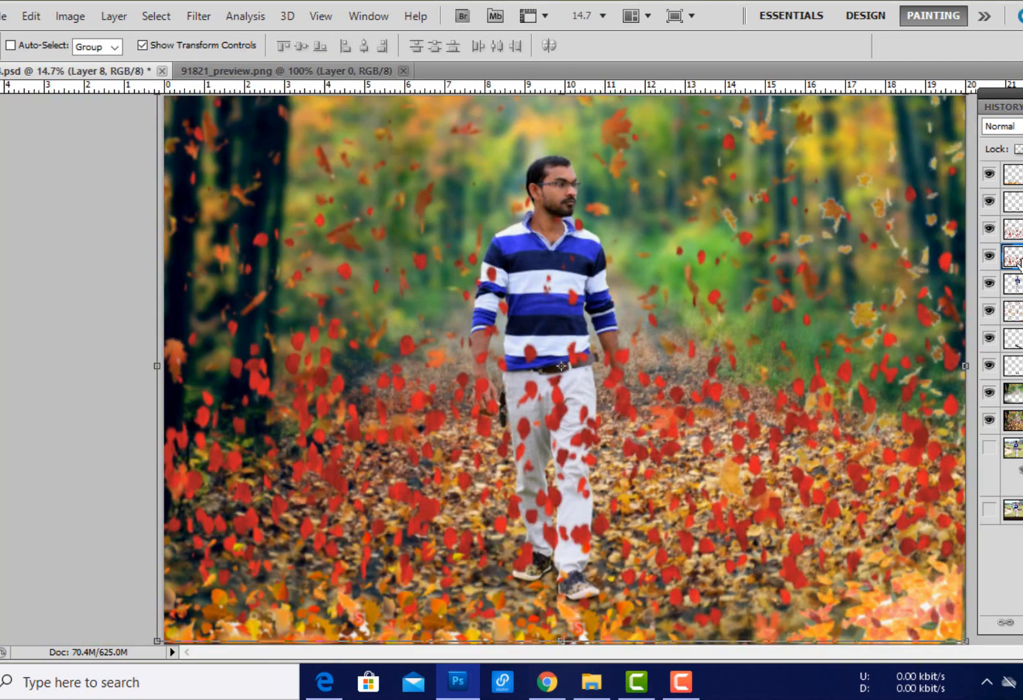
scroll(563, 369, "down", 2)
key("m")
left_click_drag(629, 179, 880, 601)
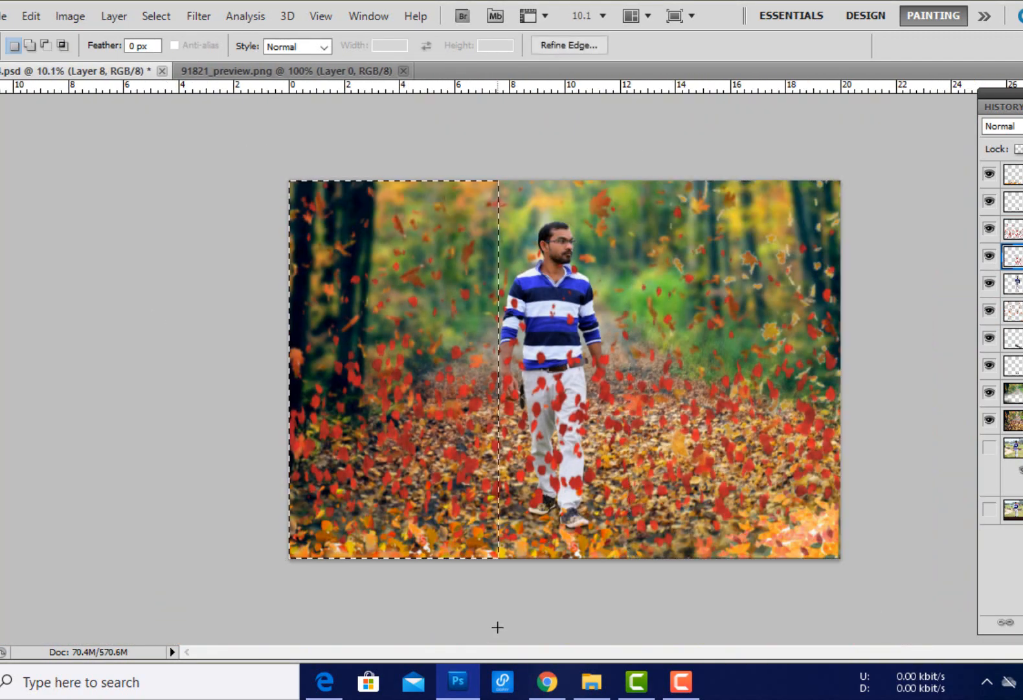
- Remove the softened petals over the man from the copied petal layer and squeeze the layer down toward the trail
left_click(1013, 229)
scroll(553, 498, "up", 5)
key("e")
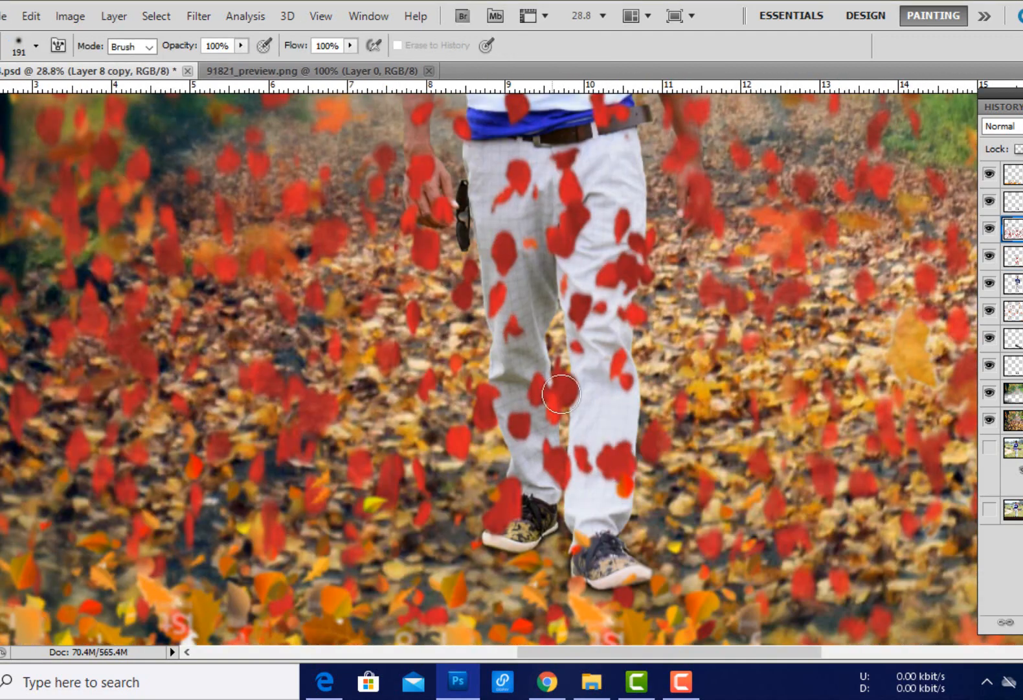
scroll(579, 206, "down", 4)
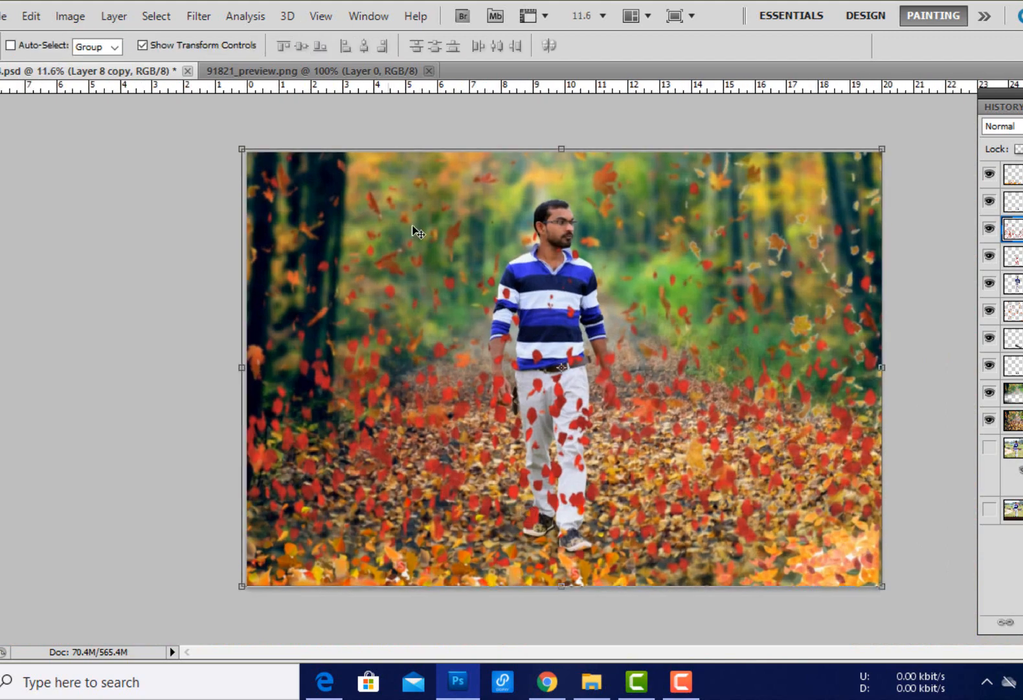
key("ctrl+t")
key("Return")
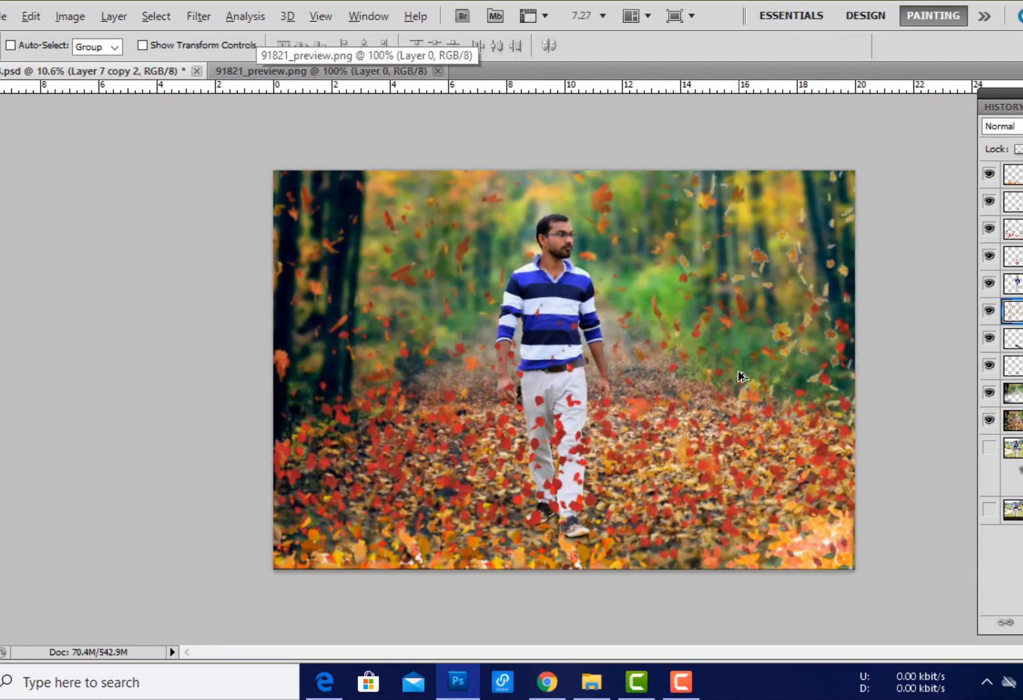
- Brighten the man's layer with a Curves adjustment
scroll(742, 376, "up", 1)
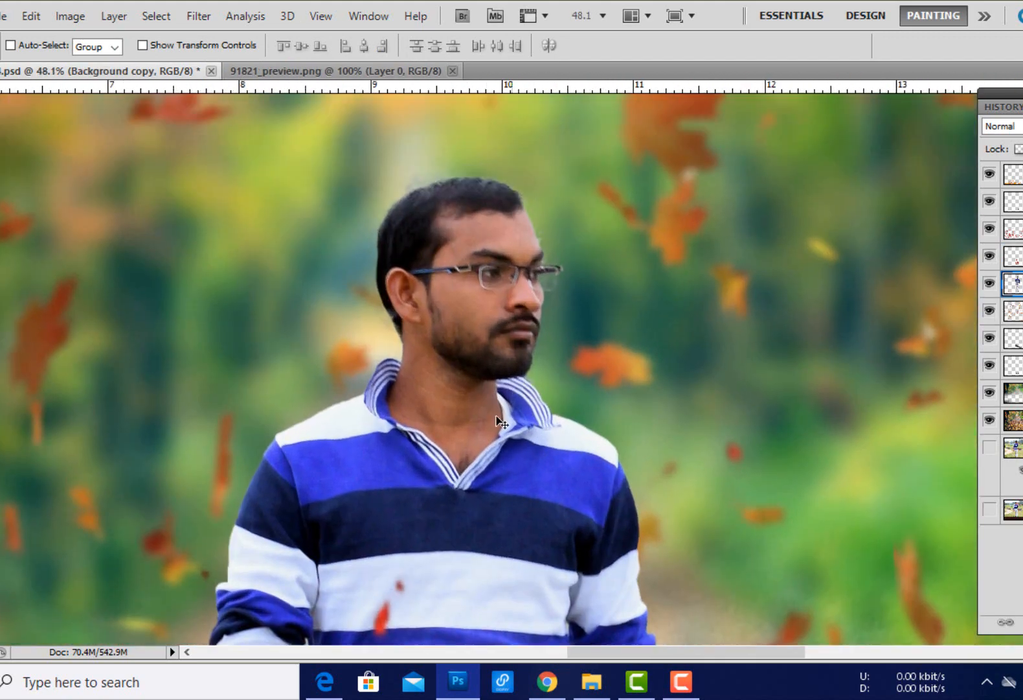
left_click(70, 15)
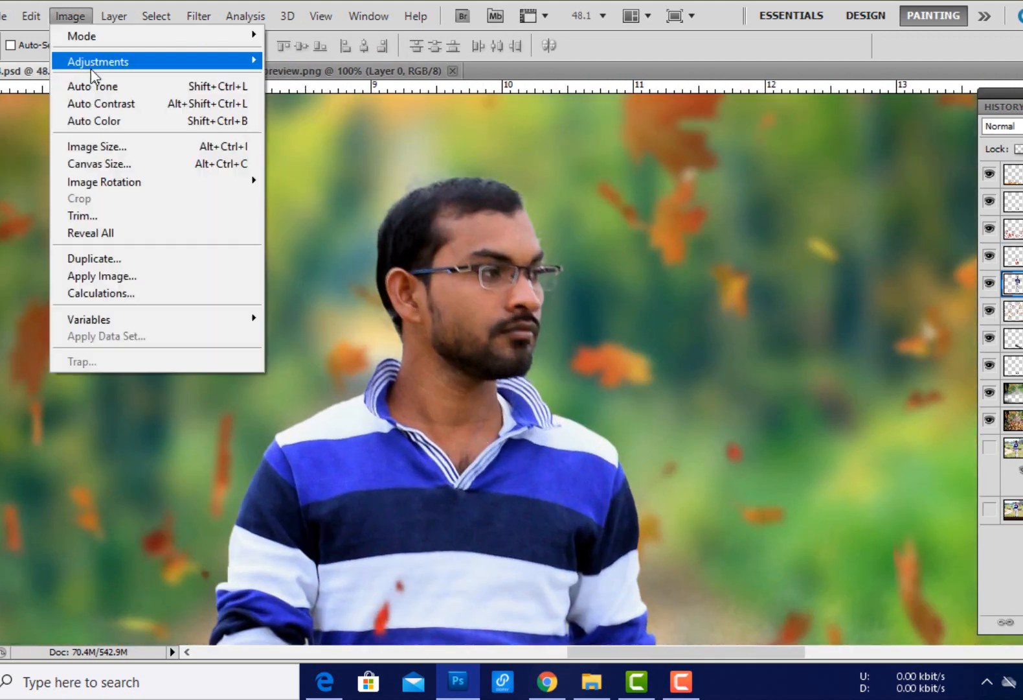
left_click(311, 96)
left_click_drag(937, 384, 936, 340)
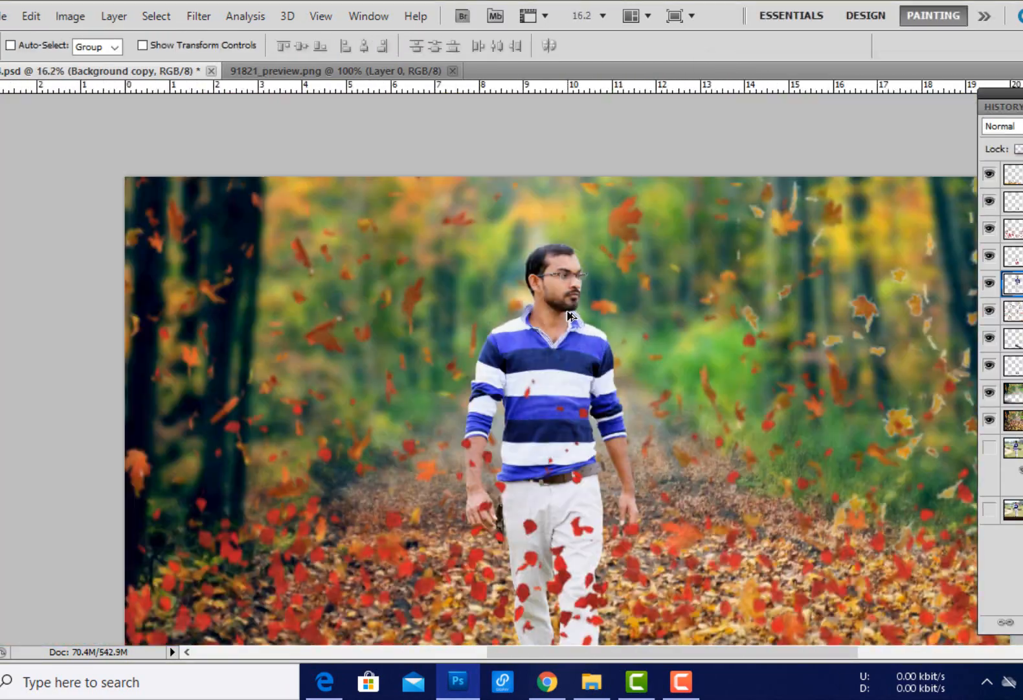
scroll(590, 335, "down", 2)
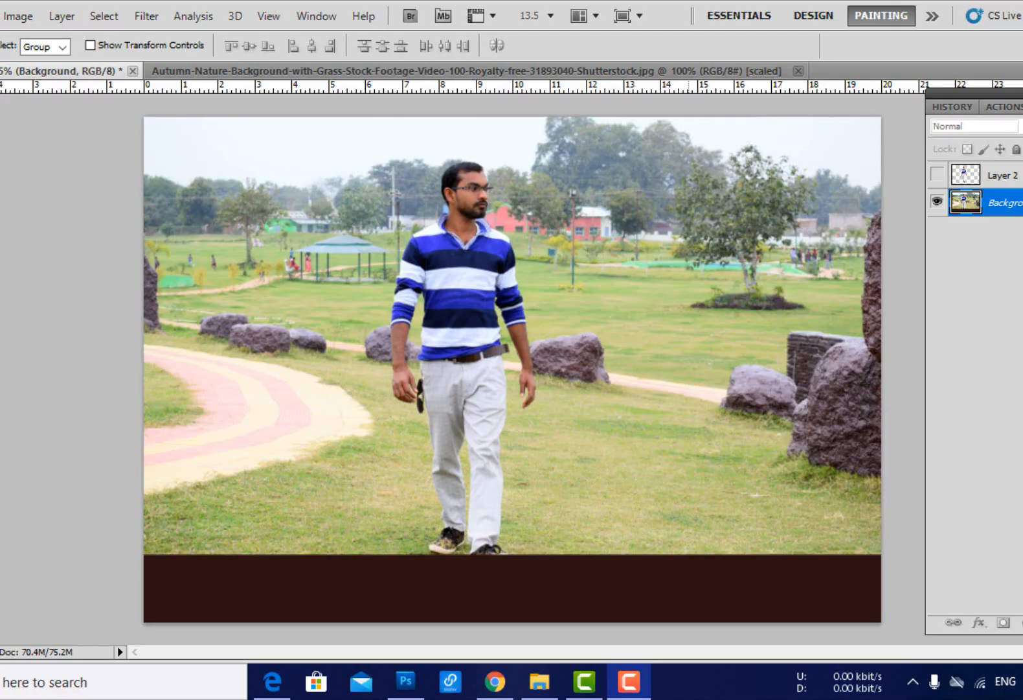
- Load the man's outline from Layer 2 as a selection, hide Layer 2 and make the Background layer active
left_click(937, 173)
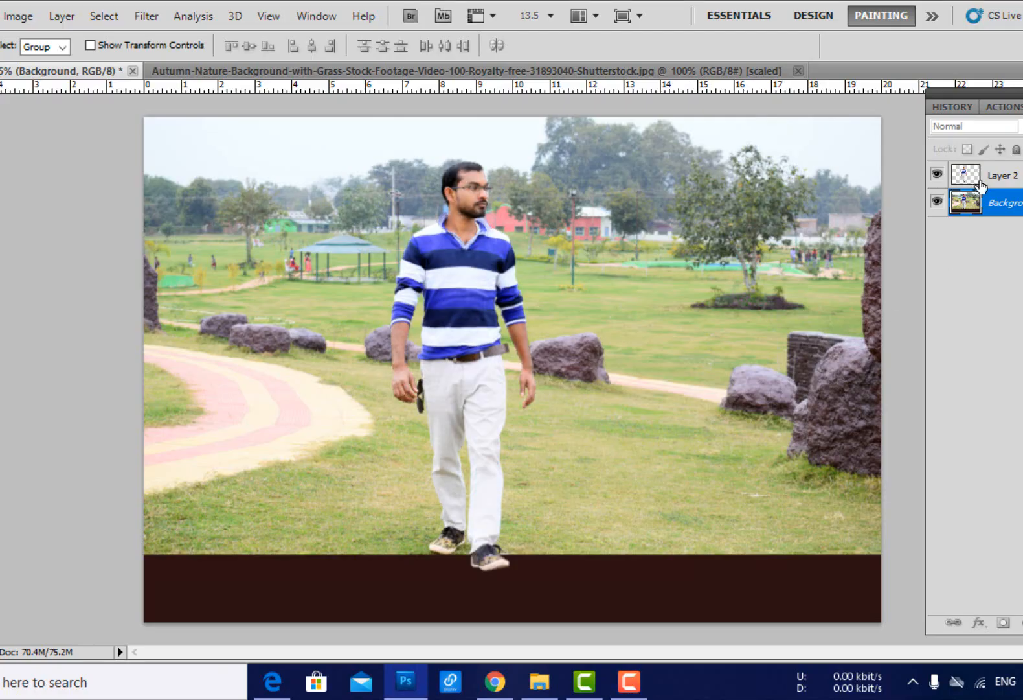
right_click(964, 171)
left_click(930, 245)
left_click(937, 174)
left_click(1003, 203)
- Fill the man's selected outline on the Background layer with Content-Aware at 100% opacity
left_click(2, 16)
left_click(25, 285)
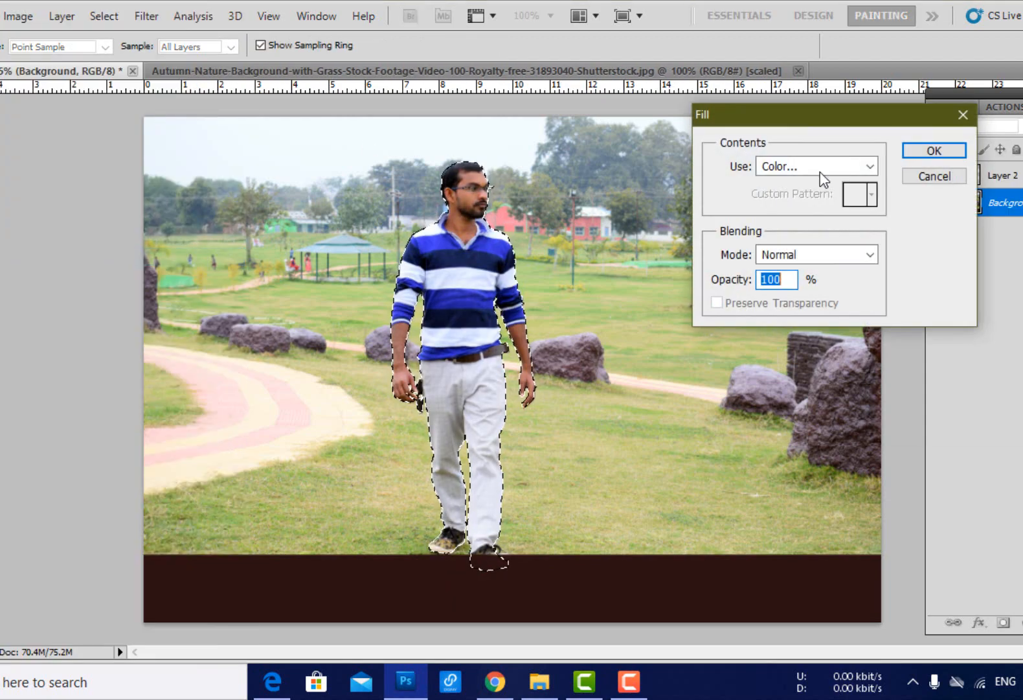
left_click(820, 169)
left_click(806, 242)
left_click(934, 151)
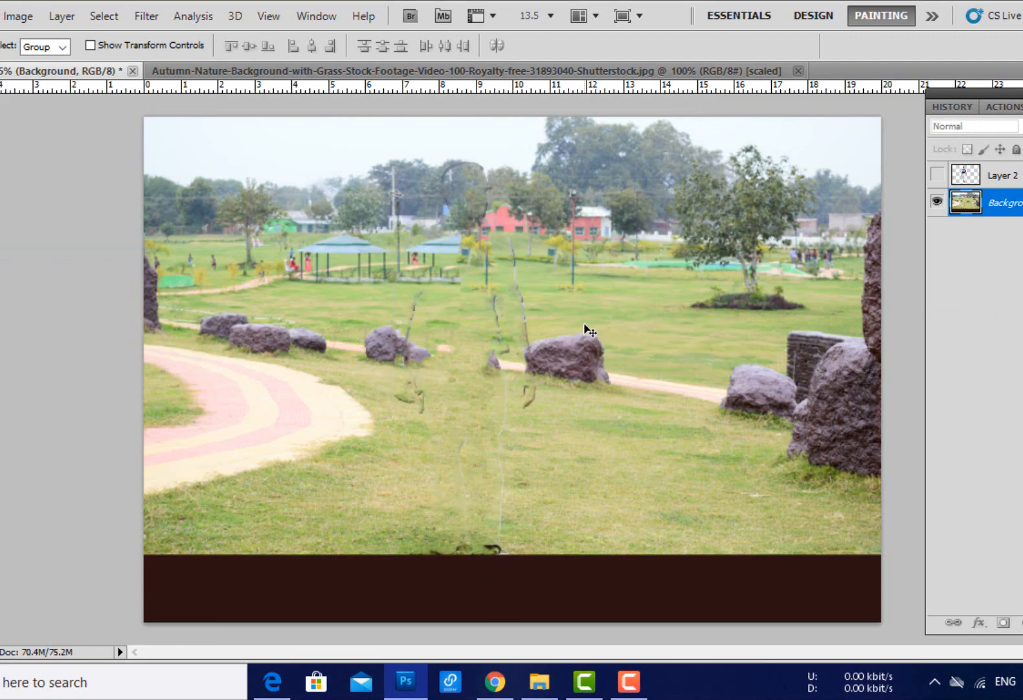
- Show the man on Layer 2 again and duplicate the Background layer with Show Transform Controls on
left_click(937, 175)
left_click(1002, 176)
scroll(592, 364, "down", 3)
left_click(1002, 203)
left_click(116, 44)
key("ctrl+j")
- Enlarge the duplicated background around its centre until its dark brown strip lies outside the canvas
scroll(667, 402, "down", 2)
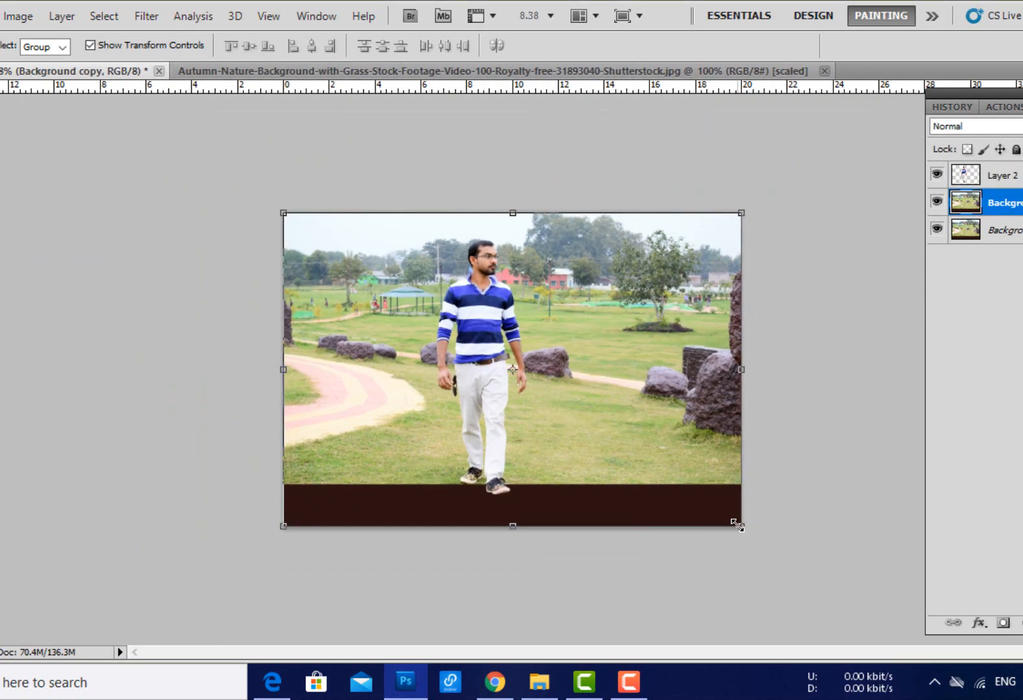
left_click_drag(737, 525, 815, 599)
key("Return")
scroll(607, 485, "up", 2)
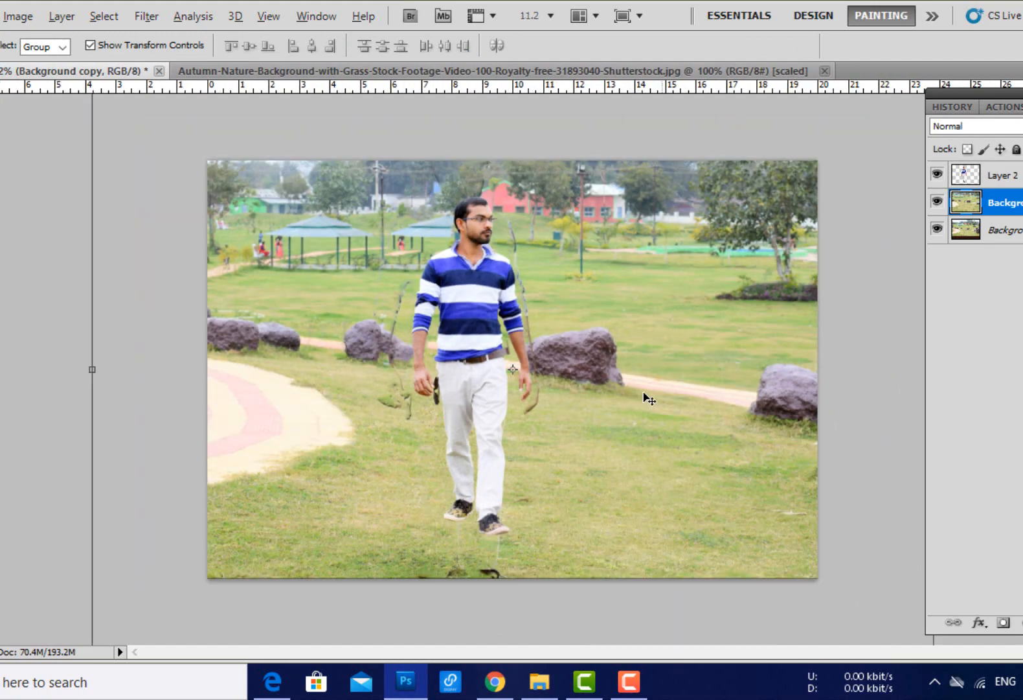
- Reduce the duplicated background's height to about 85%, aligning its upper edge with the canvas
scroll(647, 398, "down", 2)
left_click_drag(513, 151, 513, 212)
left_click_drag(526, 590, 526, 587)
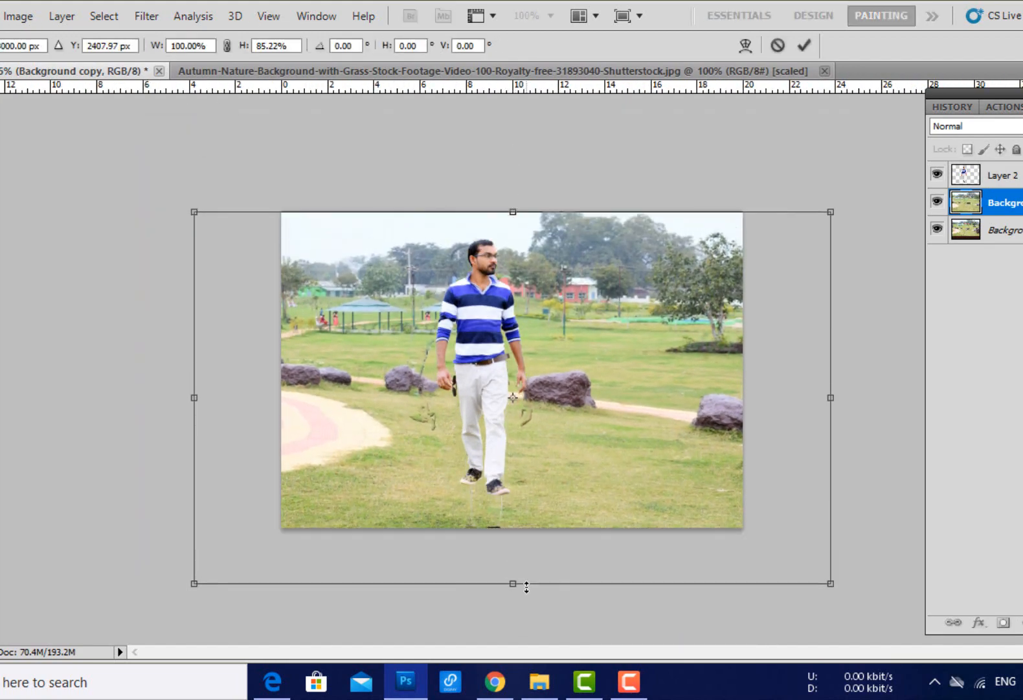
key("Return")
scroll(571, 428, "up", 3)
scroll(330, 355, "down", 2)
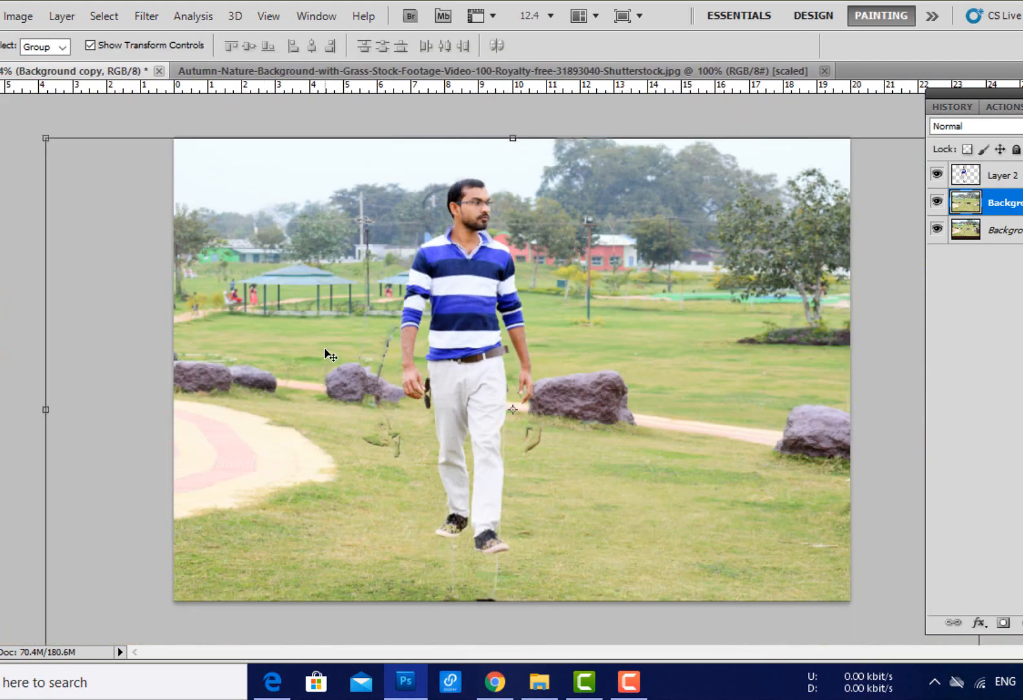
- Duplicate the enlarged park background and soften the copy with a Gaussian Blur
key("ctrl+j")
left_click(146, 16)
left_click(382, 272)
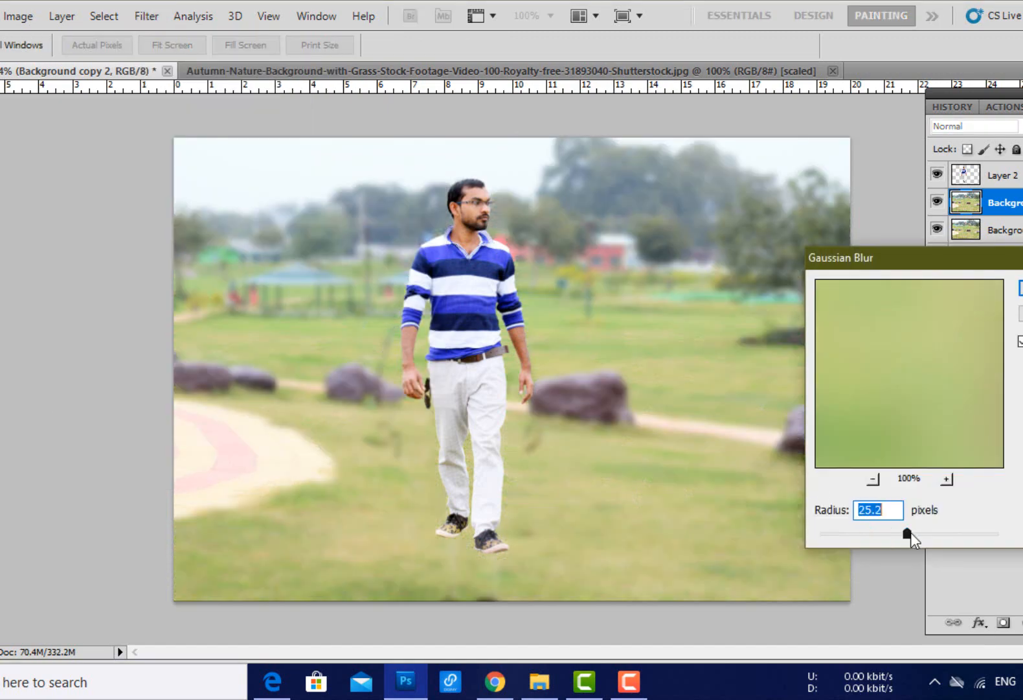
mouse_move(911, 533)
left_mouse_down()
mouse_move(926, 533)
mouse_move(898, 533)
left_mouse_up()
key("Return")
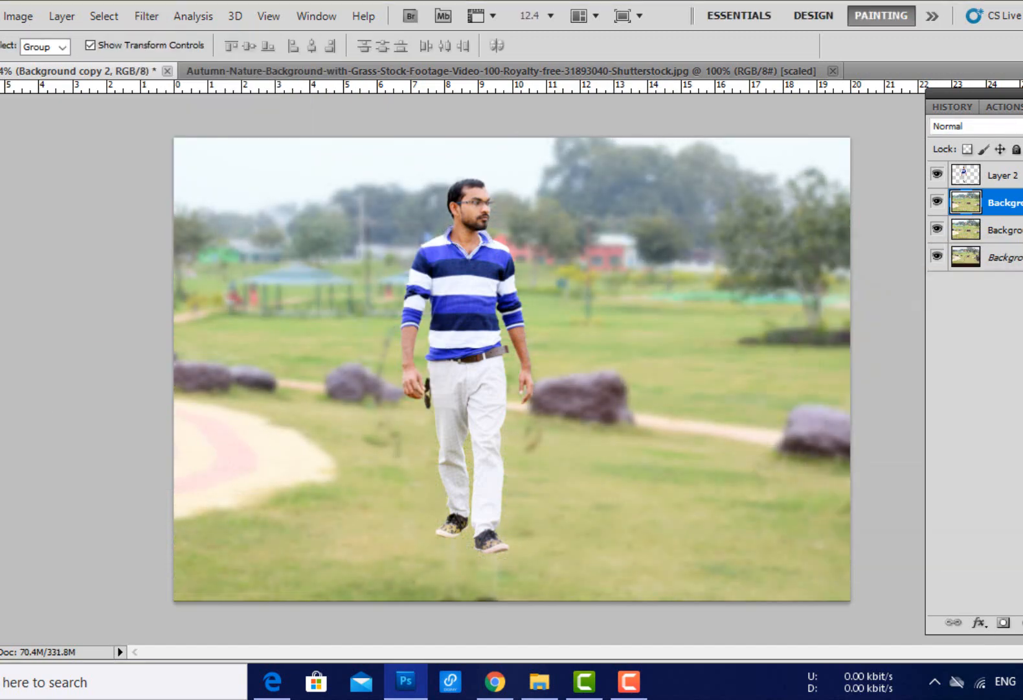
- Erase the blurred copy's foreground grass with a large soft Eraser at 100% opacity
key("e")
key("bracketright")
key("bracketright")
key("bracketright")
key("bracketright")
key("bracketright")
key("bracketright")
key("bracketright")
key("bracketright")
key("bracketright")
key("bracketright")
right_click(401, 552)
mouse_move(169, 596)
left_mouse_down()
mouse_move(544, 576)
mouse_move(573, 559)
left_mouse_up()
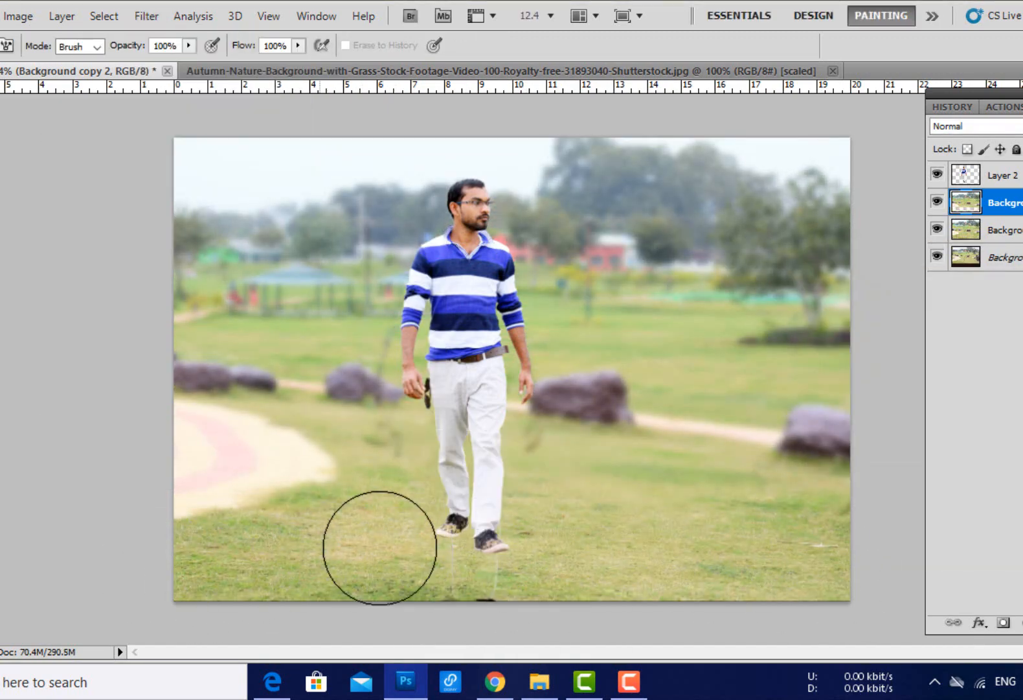
- Bring the autumn nature image into the park document beneath the blurred background copy and hide that copy
key("v")
right_click(607, 259)
left_click(641, 274)
scroll(479, 201, "up", 5)
scroll(518, 156, "down", 5)
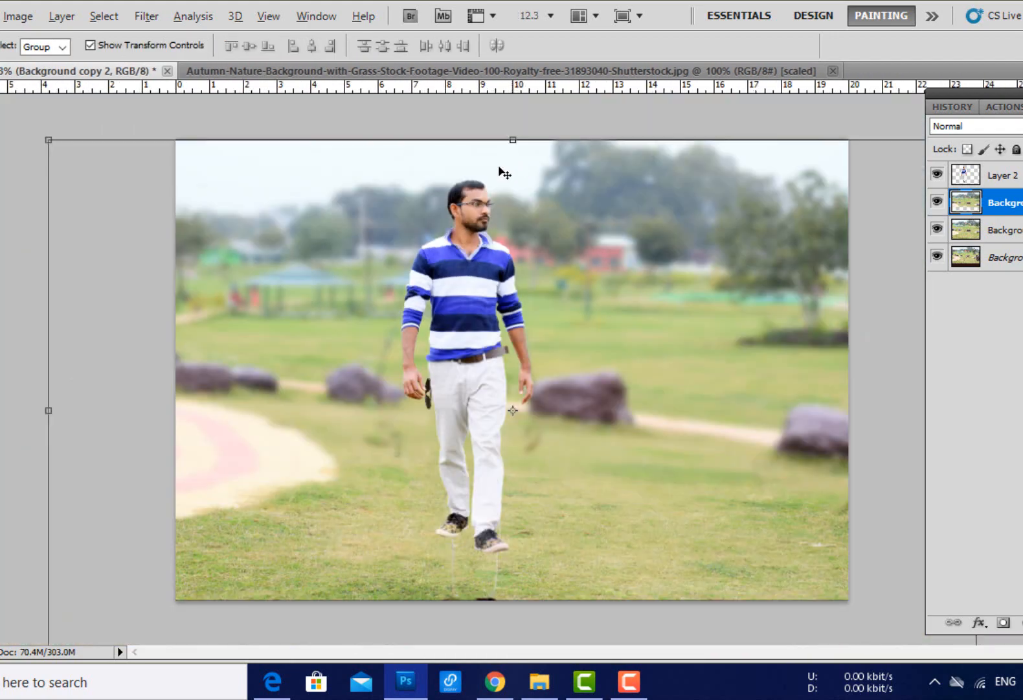
left_click(477, 71)
left_click_drag(83, 52, 350, 299)
left_click_drag(318, 226, 806, 473)
mouse_move(1008, 203)
left_mouse_down()
mouse_move(1018, 268)
mouse_move(1018, 216)
left_mouse_up()
left_click(937, 203)
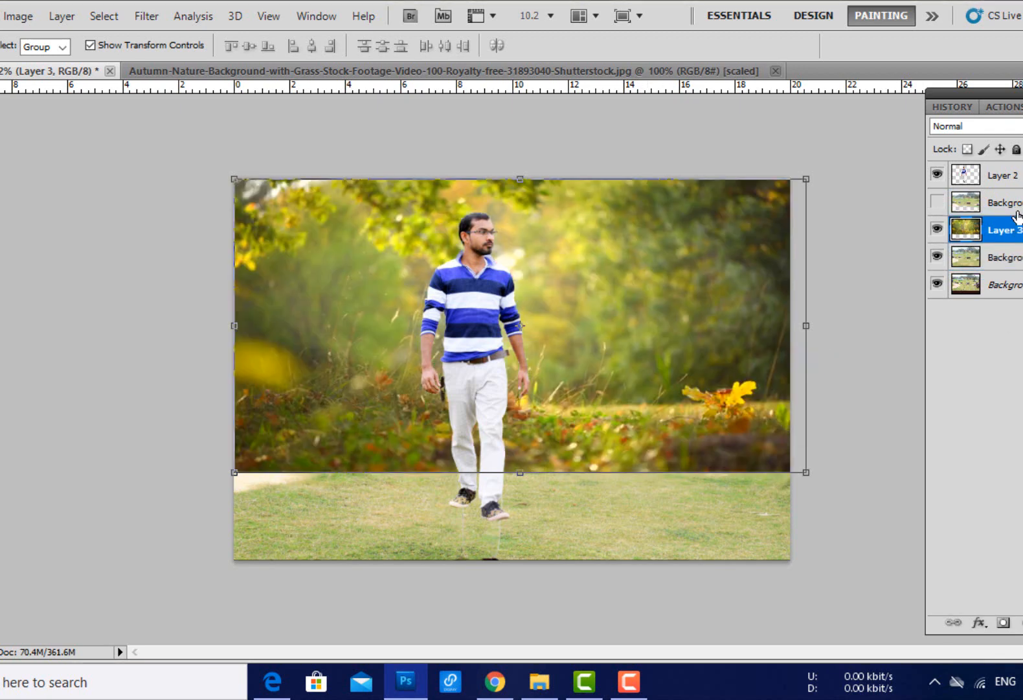
- Stretch the forest layer's height to about 117%, enlarge it to about 138.5% and lower it to cover the canvas
left_click_drag(520, 472, 520, 521)
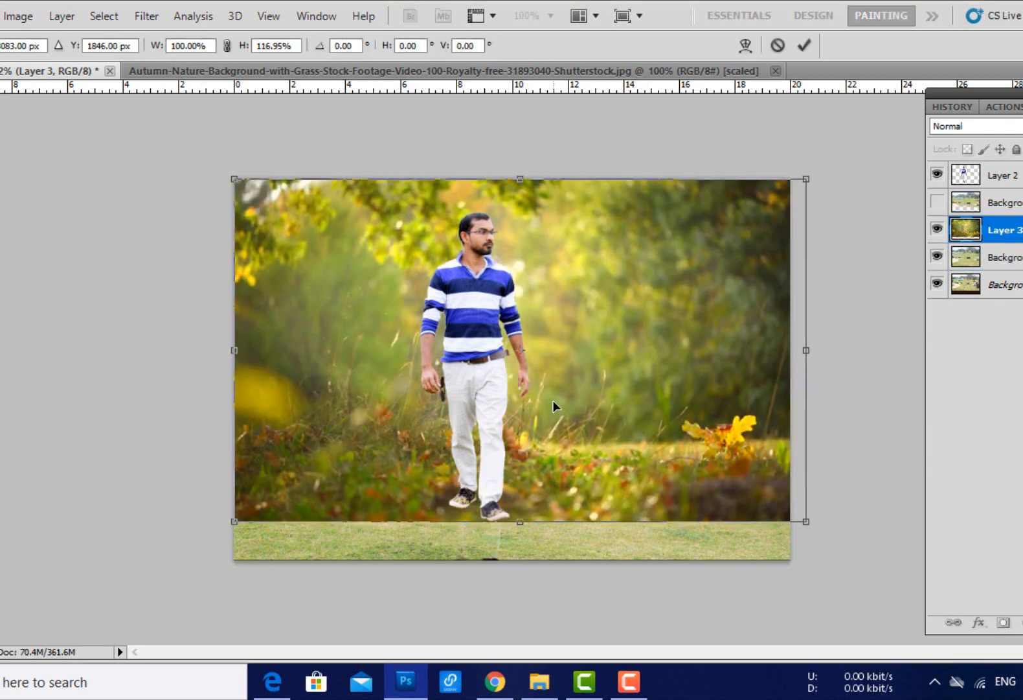
key("Return")
left_click_drag(234, 177, 14, 46)
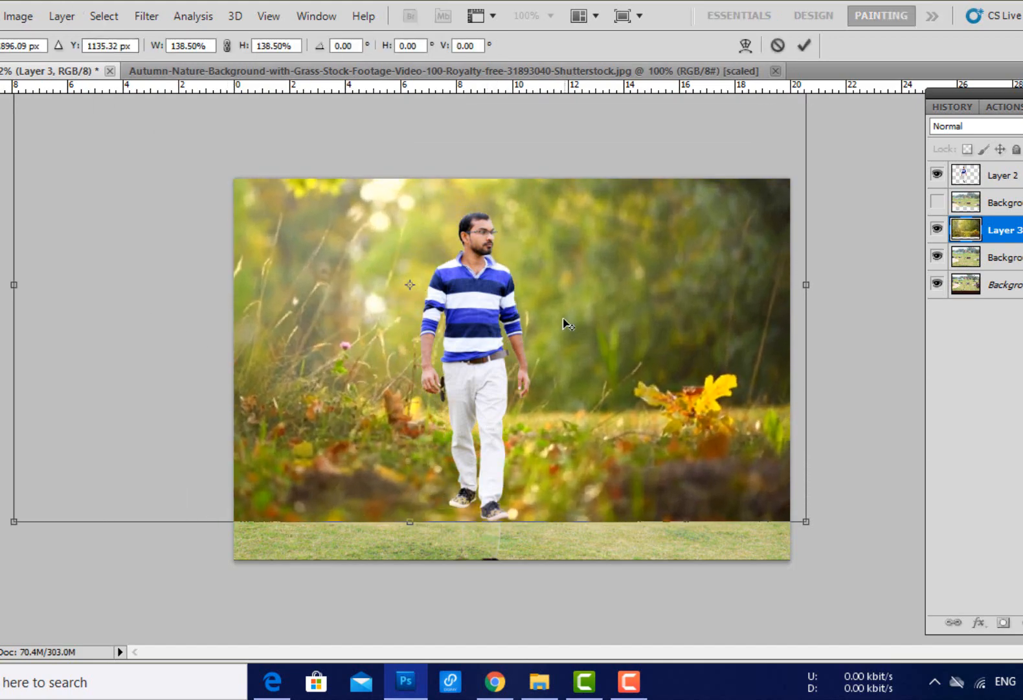
scroll(564, 324, "down", 2)
left_click_drag(714, 474, 745, 523)
key("Return")
scroll(599, 421, "up", 4)
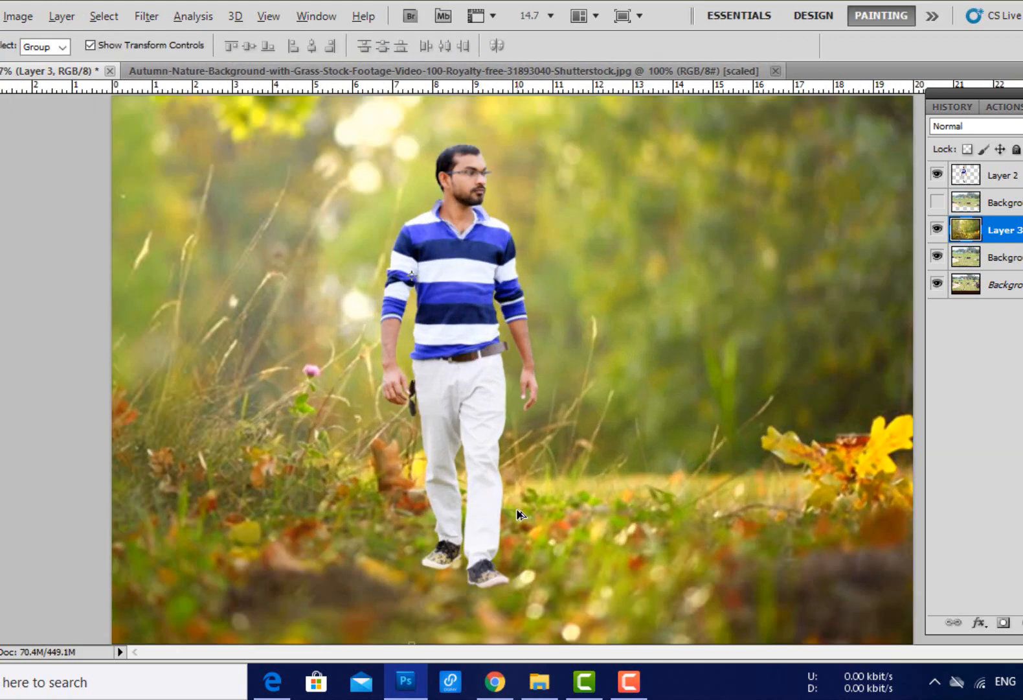
- Reduce the forest layer's height to about 74% to meet the canvas's upper edge and bring its left side inward
scroll(518, 512, "down", 4)
left_click_drag(463, 510, 463, 509)
key("Return")
left_click_drag(462, 132, 462, 228)
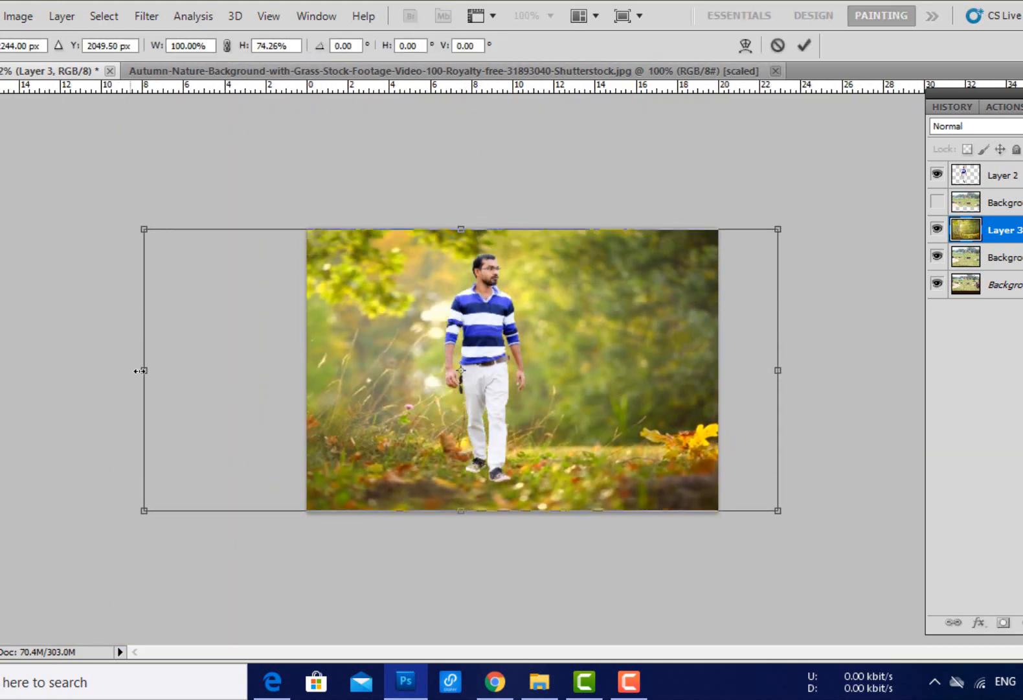
left_click_drag(144, 368, 246, 411)
key("Return")
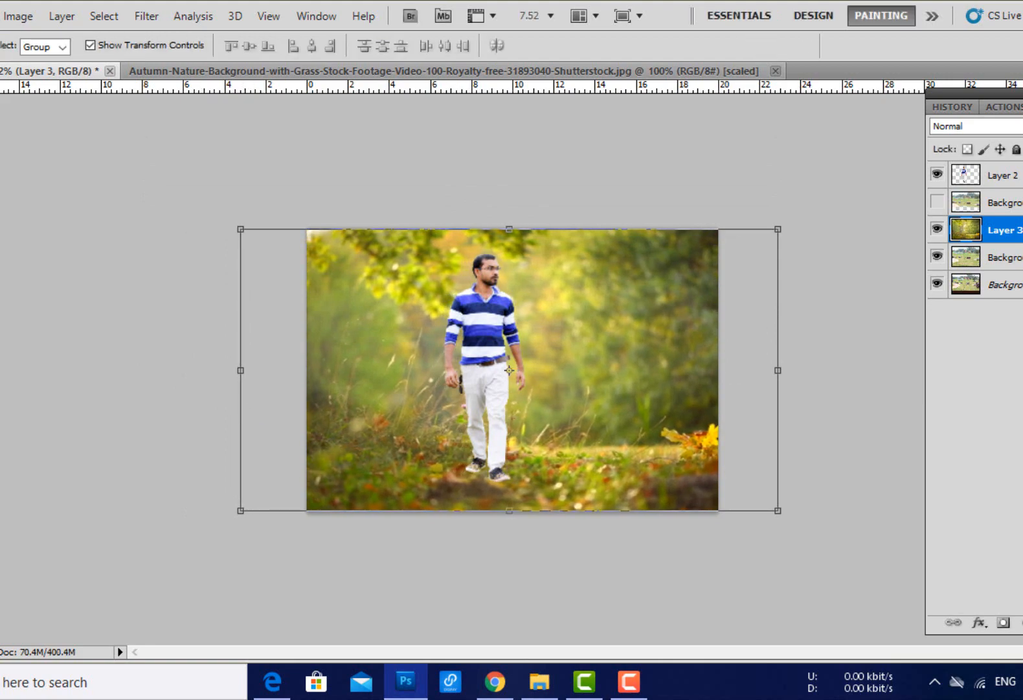
- Erase the forest layer's leafy ground around the man's legs and toward the left with a soft Eraser
scroll(556, 375, "up", 5)
left_click_drag(511, 557, 531, 300)
key("e")
mouse_move(420, 423)
left_mouse_down()
mouse_move(770, 396)
mouse_move(426, 423)
left_mouse_up()
mouse_move(426, 423)
left_mouse_down()
mouse_move(257, 383)
mouse_move(80, 381)
left_mouse_up()
left_click_drag(71, 379, 427, 393)
mouse_move(415, 392)
left_mouse_down()
mouse_move(235, 389)
mouse_move(194, 304)
left_mouse_up()
scroll(504, 402, "down", 5)
scroll(504, 402, "up", 2)
- Erase the rest of the forest layer's ground across the canvas, redoing the stroke on the right, to reveal the grass
left_click_drag(576, 502, 719, 490)
key("ctrl+alt+z")
key("ctrl+alt+z")
mouse_move(299, 539)
left_mouse_down()
mouse_move(398, 550)
mouse_move(772, 523)
left_mouse_up()
scroll(768, 526, "down", 1)
scroll(666, 528, "up", 2)
scroll(566, 499, "down", 1)
key("v")
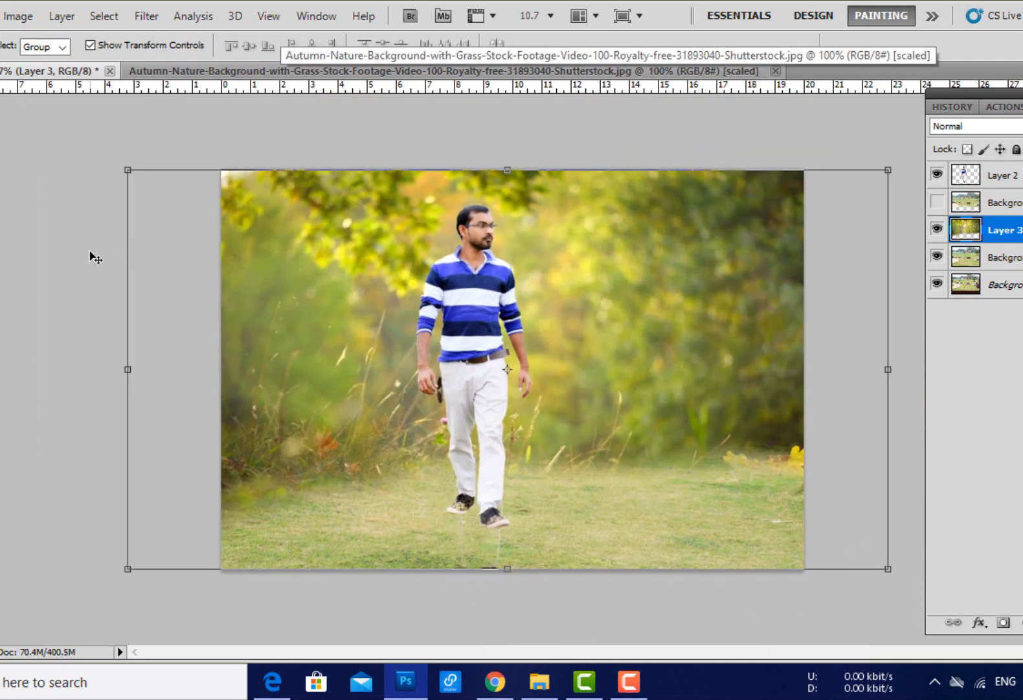
- Apply a Gaussian Blur with a 25.2-pixel radius to the forest layer
left_click(146, 15)
mouse_move(162, 181)
left_click(382, 254)
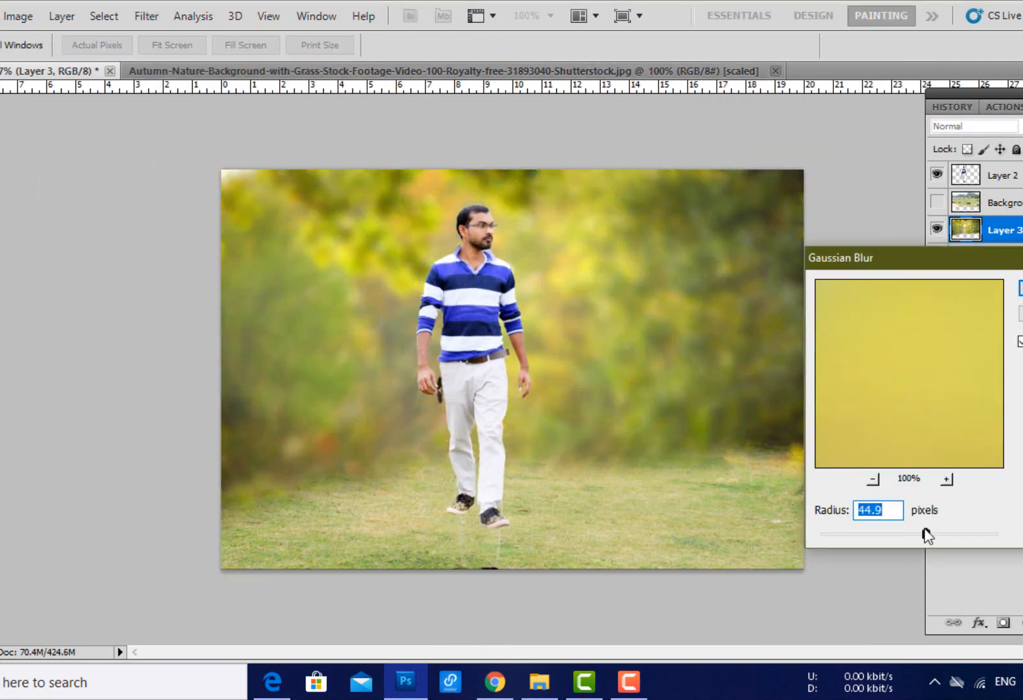
left_click_drag(908, 532, 910, 533)
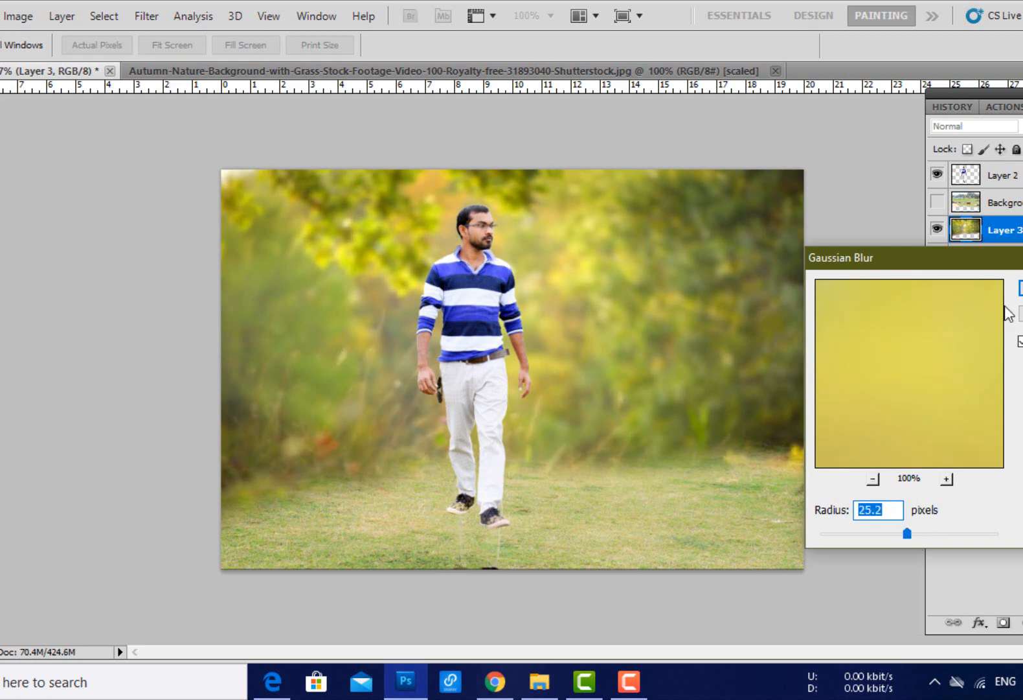
key("Return")
- Shift the forest layer toward cyan and blue, and set the sharp park copy's midtone Color Balance to -38, 0, +34
key("ctrl+b")
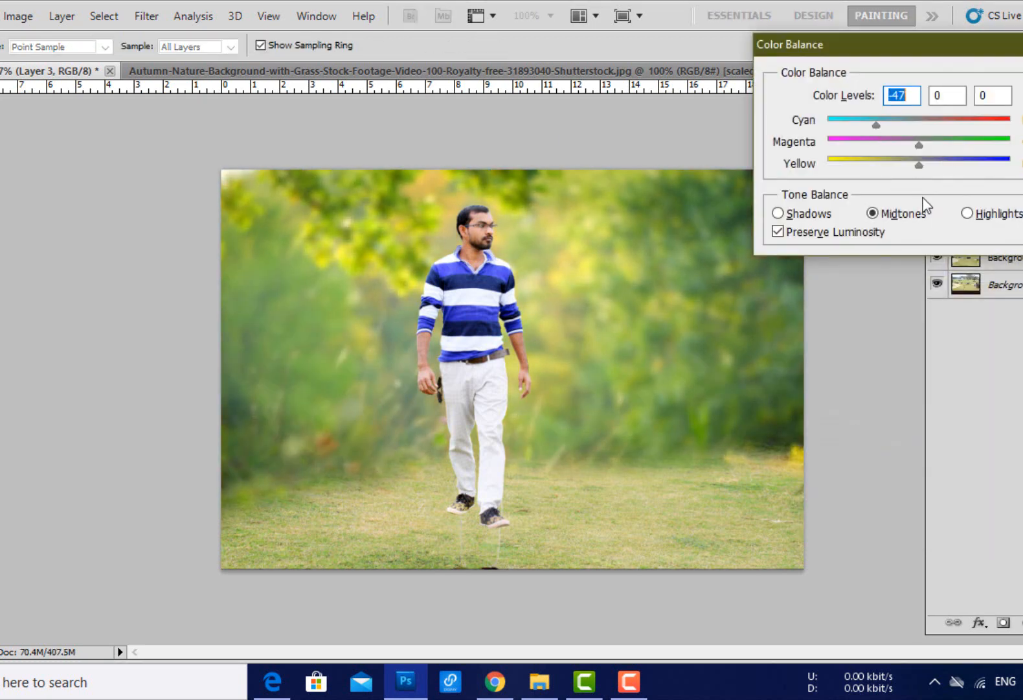
left_click(929, 166)
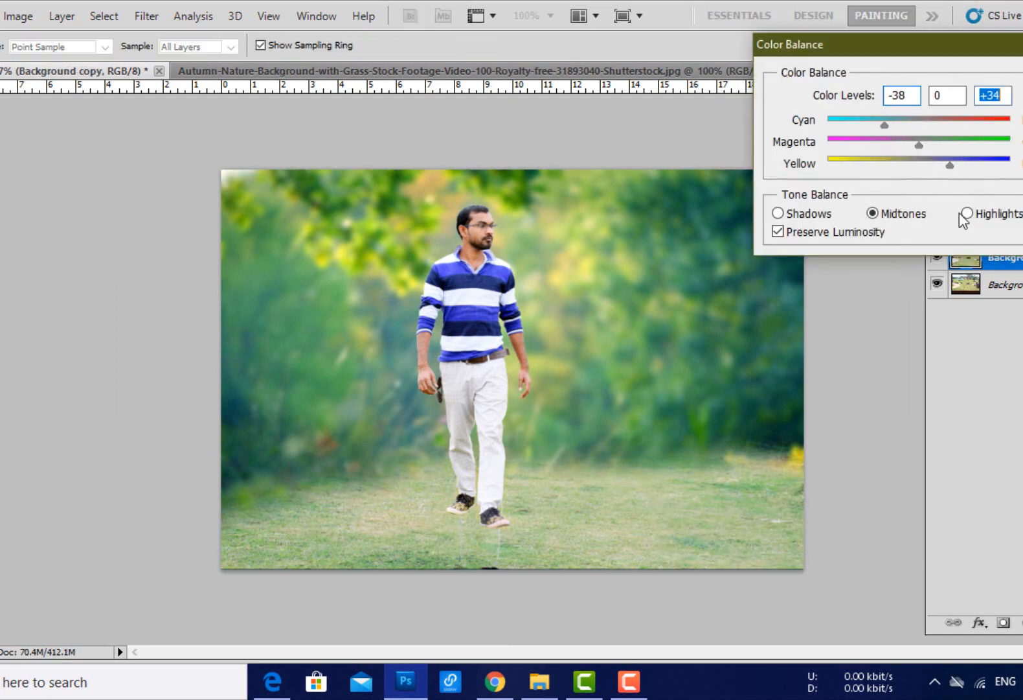
left_click(949, 166)
key("Return")
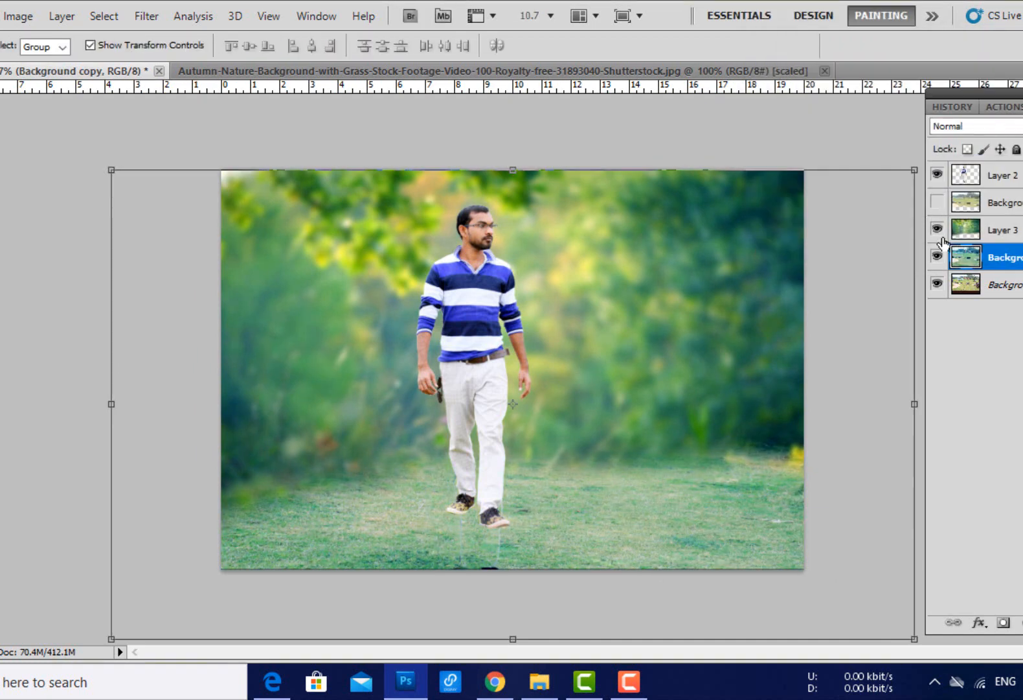
- Narrow the forest layer by bringing its side edges in toward the canvas edges
left_click(937, 229)
left_click(938, 202)
left_click(938, 228)
left_click(938, 203)
scroll(527, 452, "down", 5)
left_click_drag(763, 391, 708, 368)
key("Return")
left_click(625, 385)
left_click_drag(275, 369, 332, 369)
key("Return")
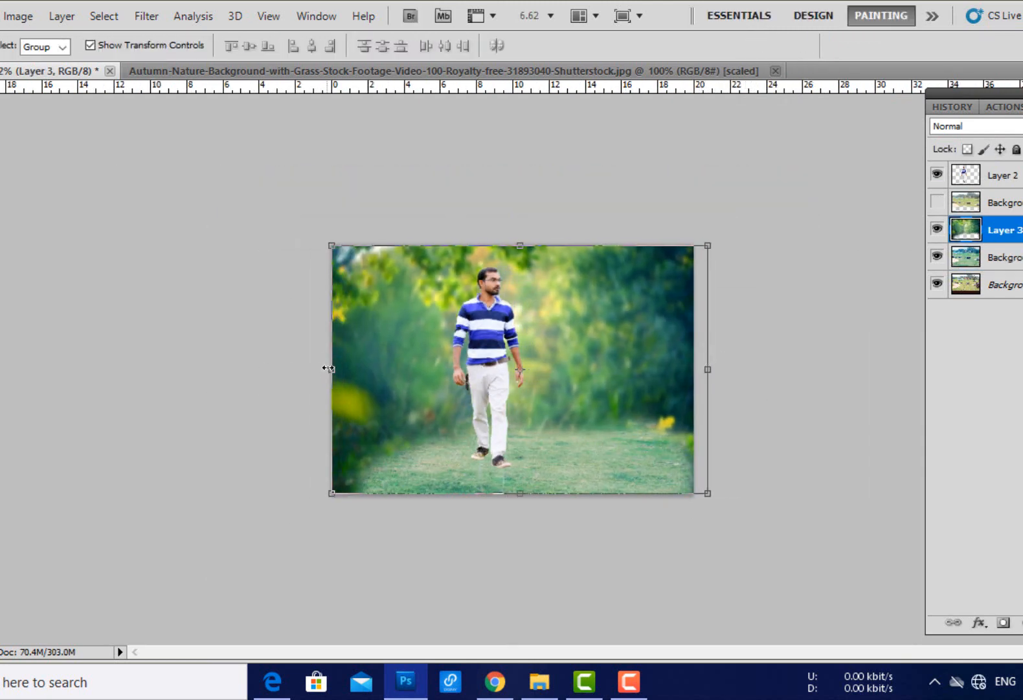
- Reduce the forest layer's height so its lower edge ends near the man's knees
left_click_drag(491, 492, 467, 417)
key("Return")
scroll(542, 373, "up", 3)
scroll(546, 379, "up", 1)
key("ctrl+t")
key("Return")
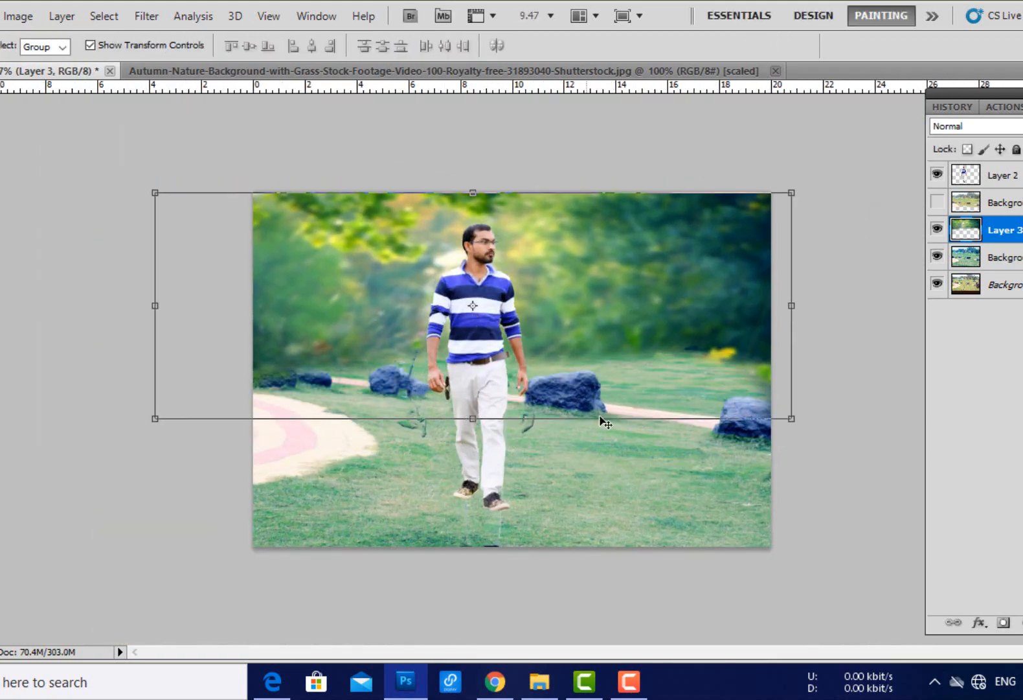
- Show the blurred park copy again and place the forest layer above it
left_click(638, 478)
left_click(937, 202)
left_click(975, 204)
left_click_drag(981, 227, 985, 189)
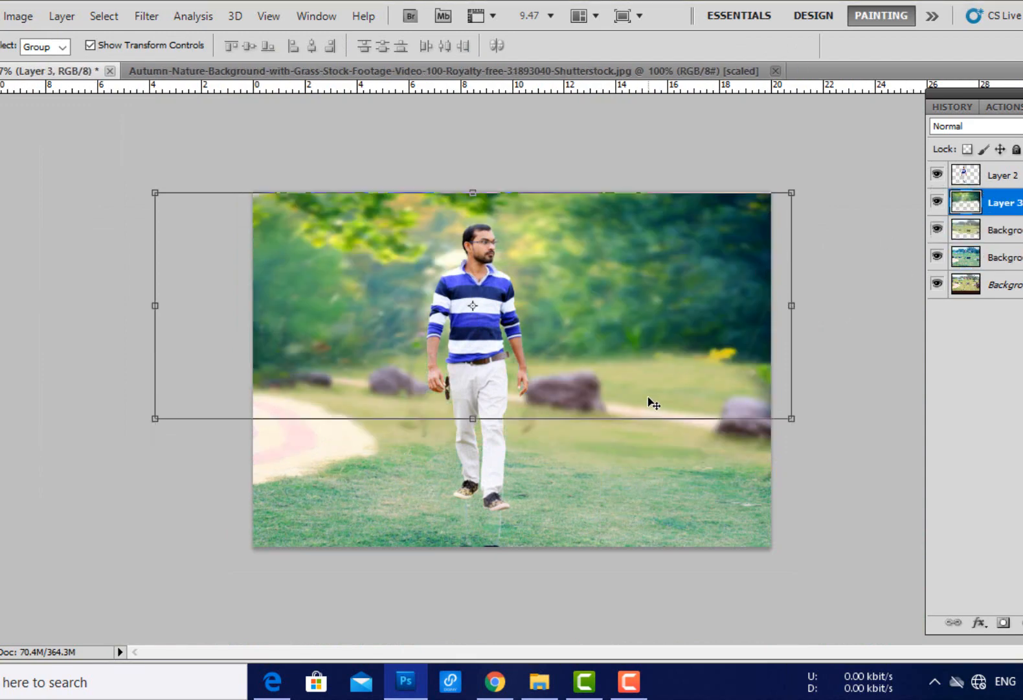
- Shift the blurred park copy toward cyan and blue with Color Balance to match the sharp grass
left_click(649, 398)
key("ctrl+b")
left_click_drag(919, 125, 862, 134)
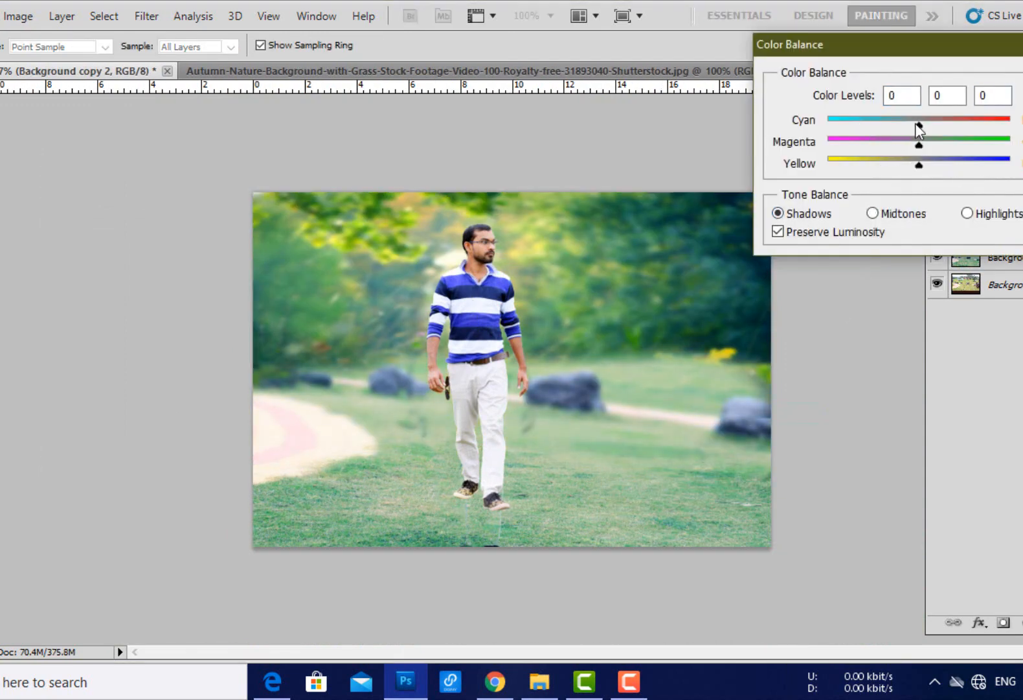
left_click_drag(920, 164, 923, 125)
left_click(1022, 73)
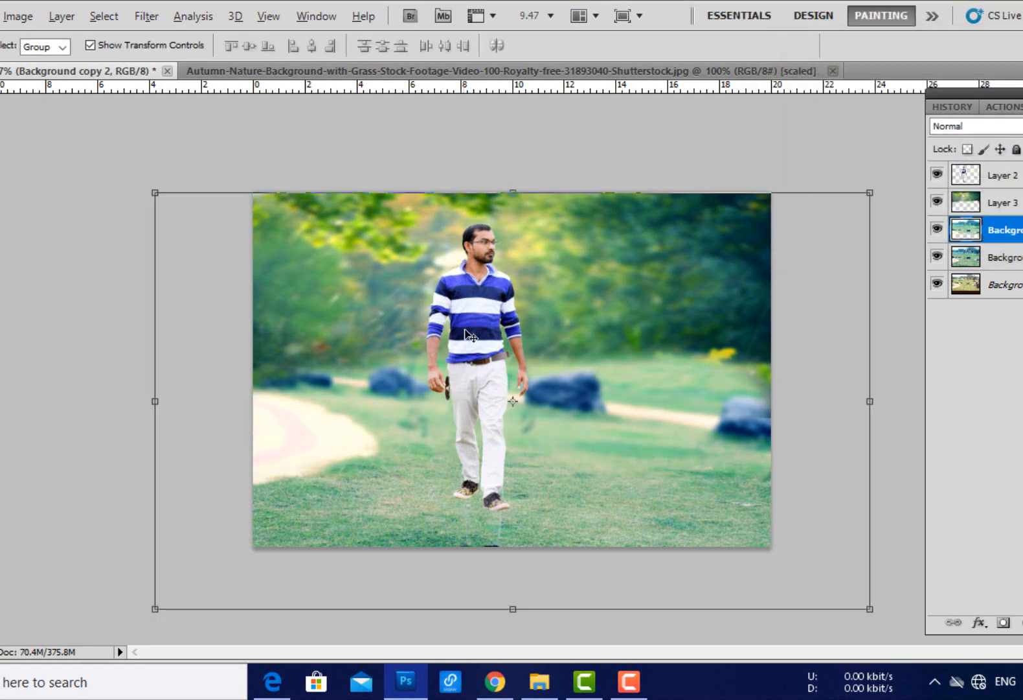
- Refine the blurred park copy's Color Balance with more cyan in the midtones and -34 yellow in the shadows
scroll(583, 401, "down", 5)
scroll(583, 395, "up", 7)
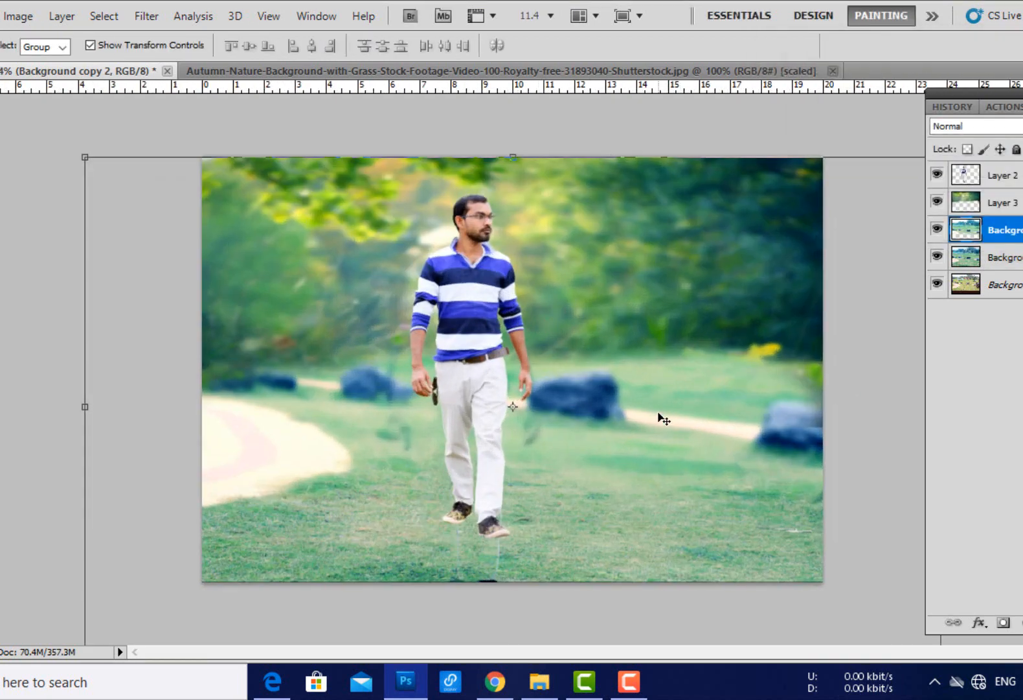
key("ctrl+b")
left_click_drag(919, 124, 888, 127)
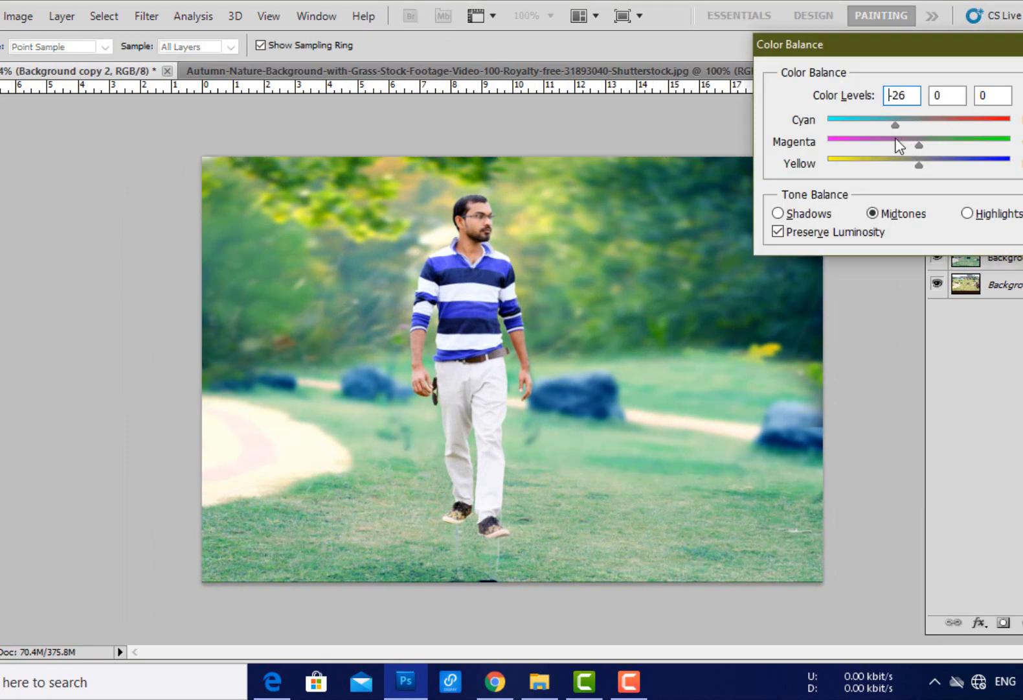
left_click(967, 213)
left_click_drag(919, 165, 887, 165)
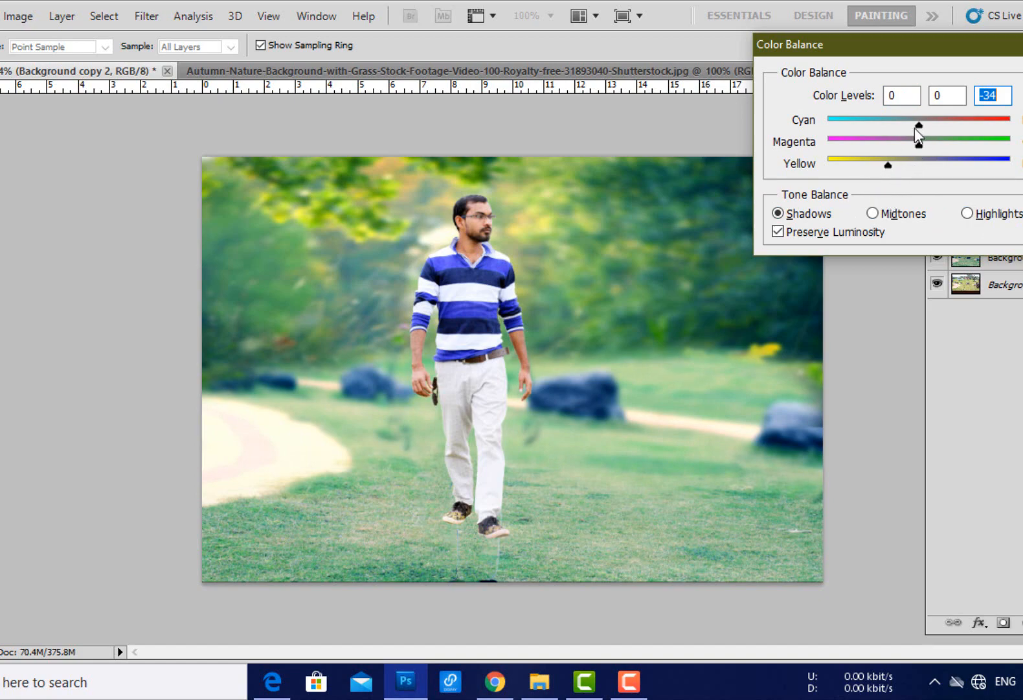
key("Return")
key("v")
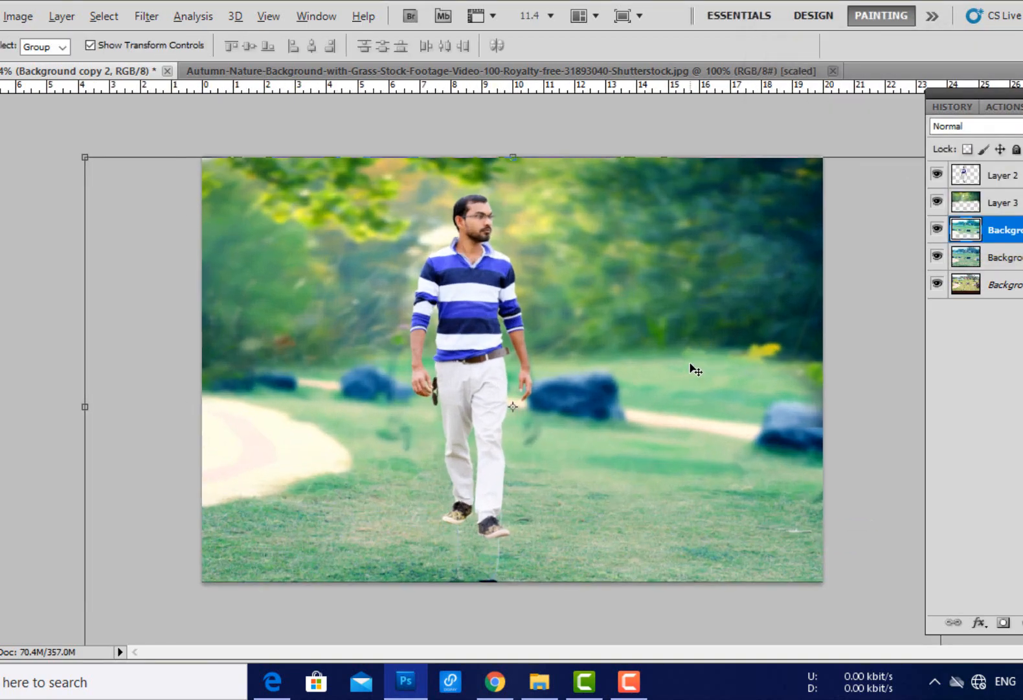
- Select the forest layer and deepen its dark tones slightly with Levels
right_click(703, 267)
left_click(719, 281)
key("ctrl+l")
left_click_drag(793, 277, 806, 279)
key("Return")
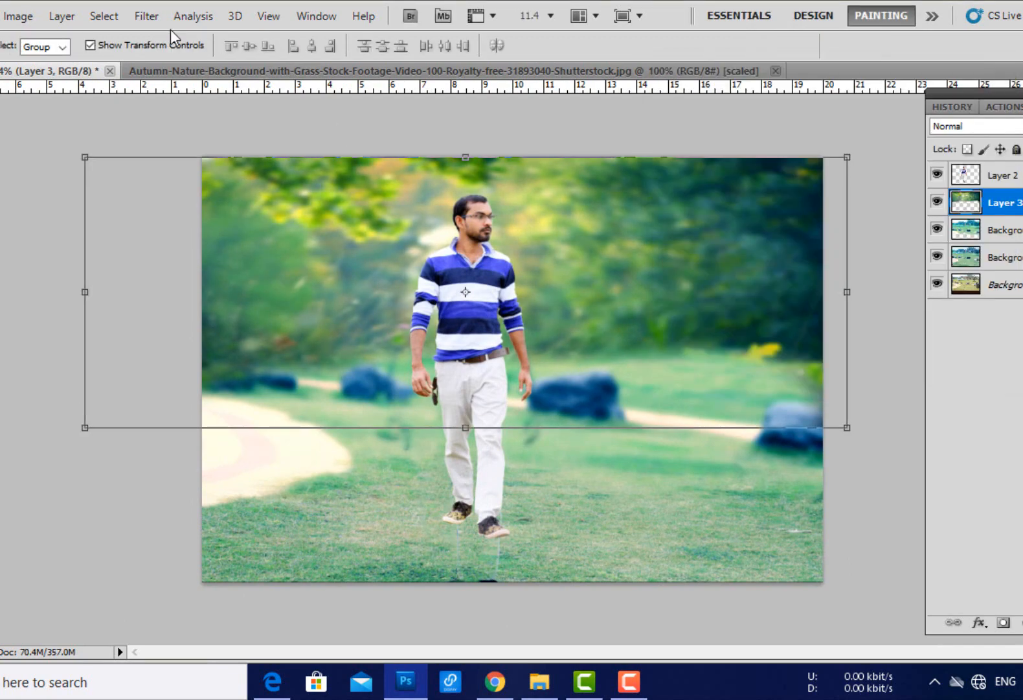
- Darken the forest layer with the Exposure adjustment by lowering its exposure and offset
left_click(152, 18)
mouse_move(23, 18)
mouse_move(47, 62)
left_click(246, 114)
left_click_drag(755, 153, 913, 127)
left_click_drag(875, 217, 868, 221)
left_click_drag(876, 265, 872, 268)
key("Return")
- Darken the blurred park copy with the Exposure adjustment, using exposure -0.73 and offset about -0.02
right_click(703, 404)
left_click(720, 415)
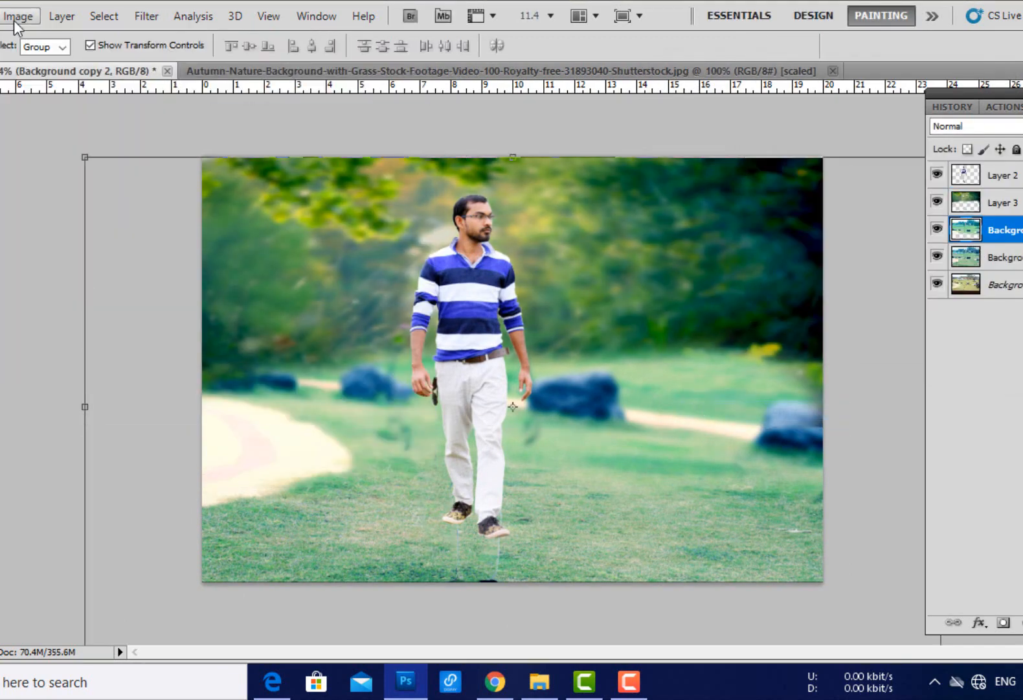
left_click(17, 16)
mouse_move(46, 61)
left_click(247, 114)
left_click_drag(875, 216, 863, 219)
left_click_drag(875, 261, 866, 262)
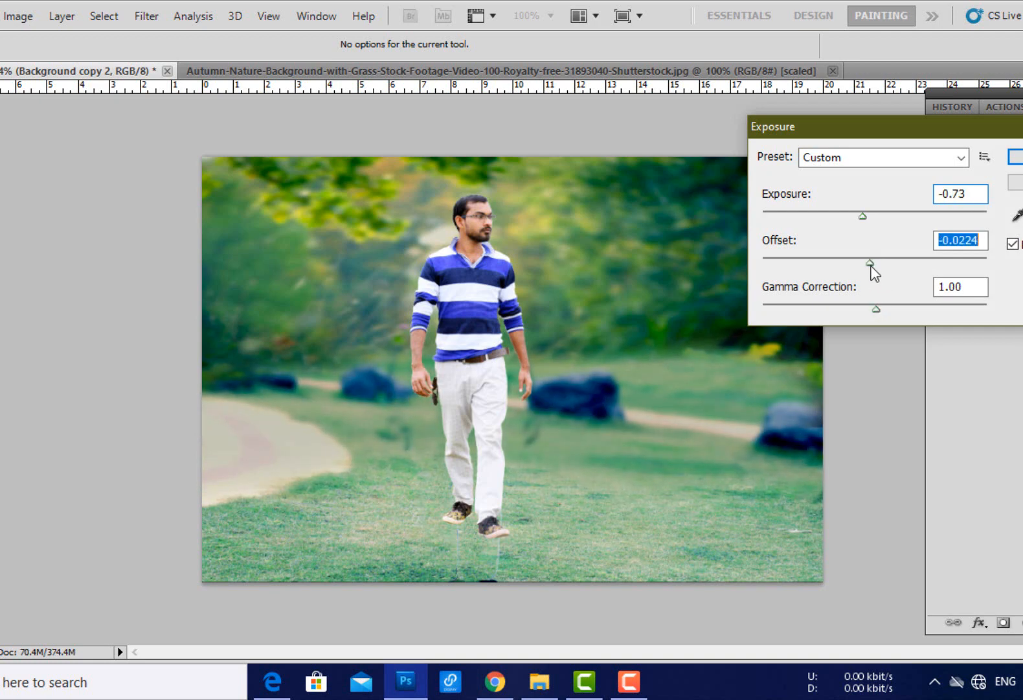
key("Return")
- Paint dark green along the grass and tree border on a new layer with the Brush at 34% opacity and 32% flow
key("b")
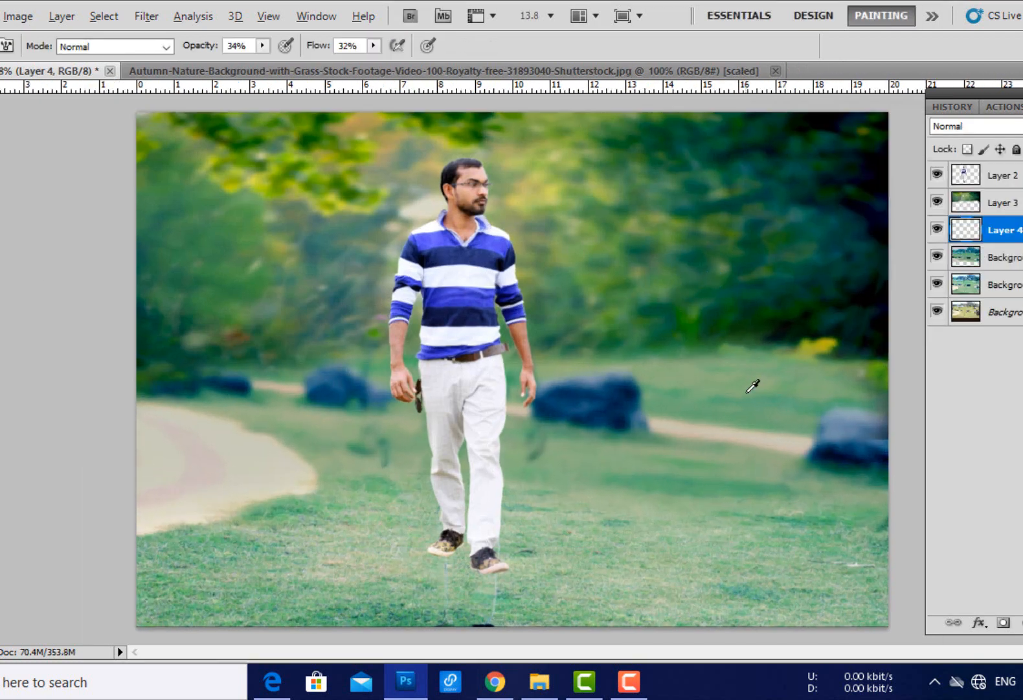
scroll(720, 366, "down", 1)
right_click(805, 383)
right_click(722, 372)
left_click_drag(873, 403, 893, 402)
left_click(720, 345)
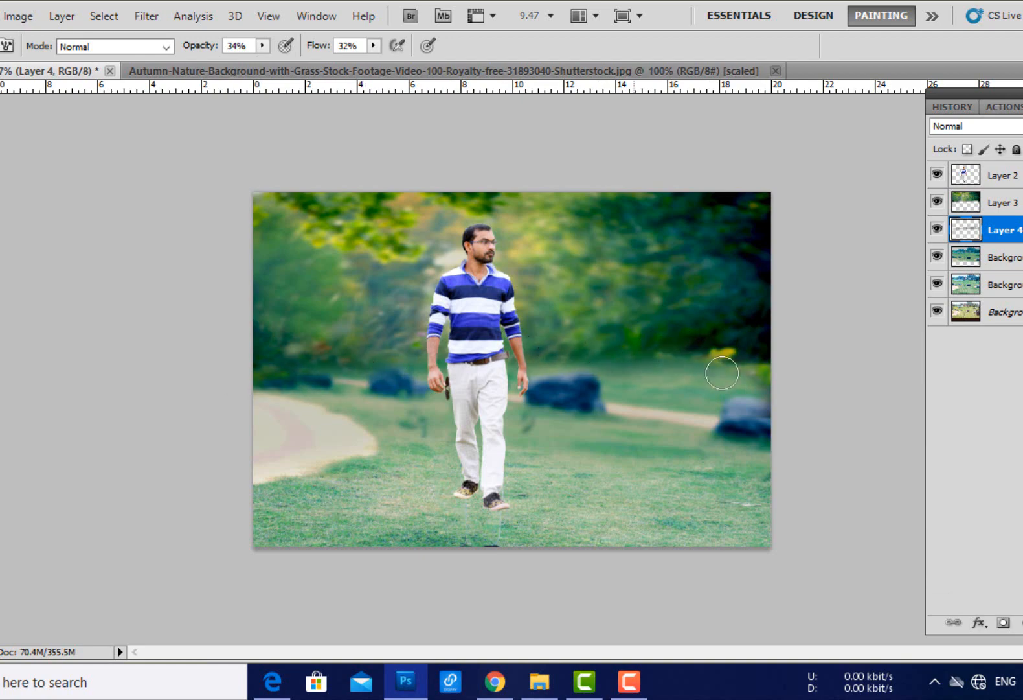
- Select the Background copy layer and clone grass over the leftover outline streaks and dark marks below the man's shoes
scroll(559, 266, "up", 1)
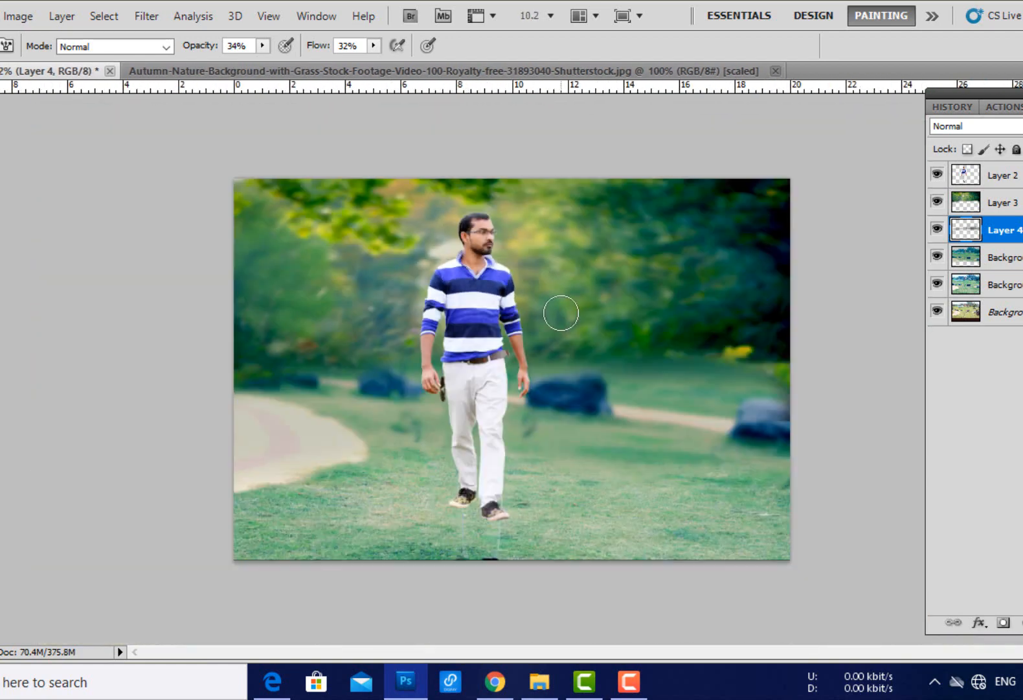
scroll(606, 355, "up", 2)
scroll(609, 360, "down", 1)
scroll(545, 524, "up", 3)
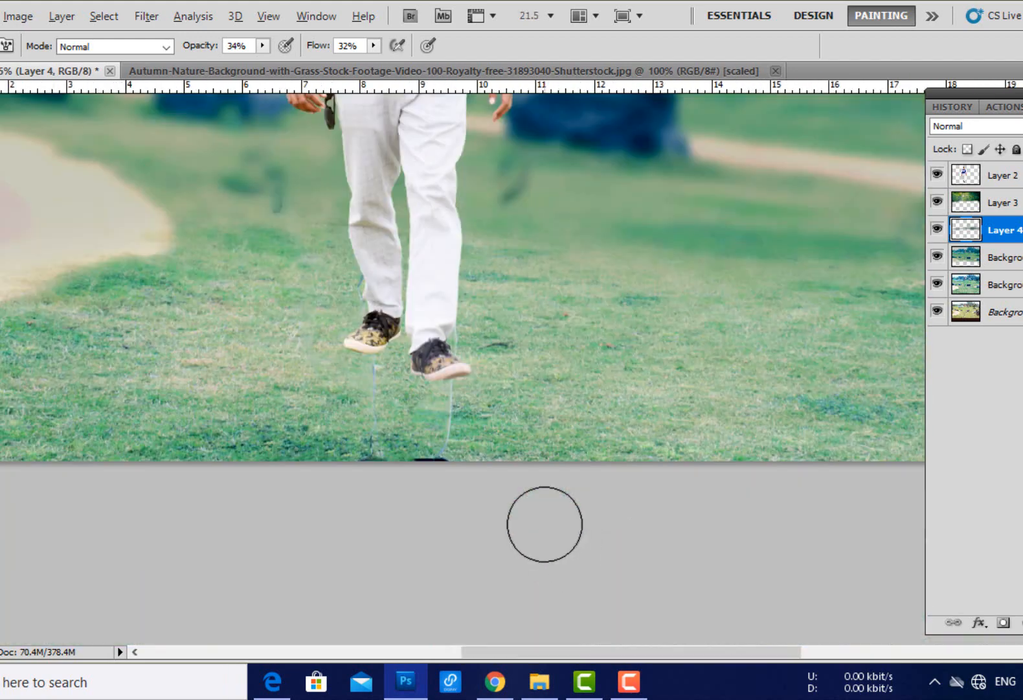
scroll(549, 322, "down", 2)
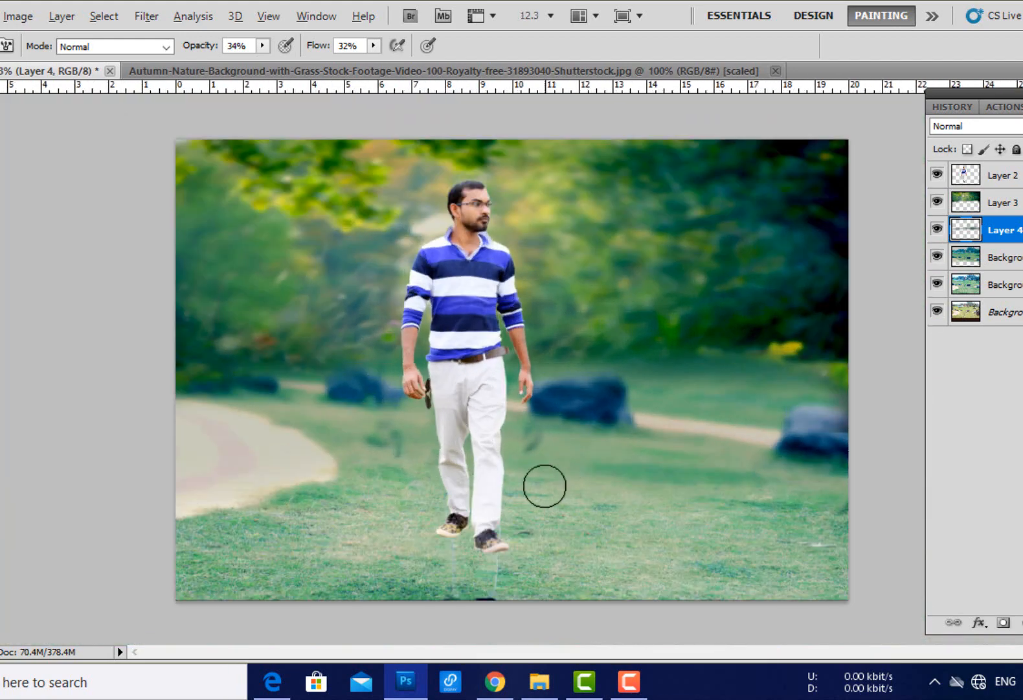
scroll(544, 484, "up", 3)
right_click(522, 299, "ctrl")
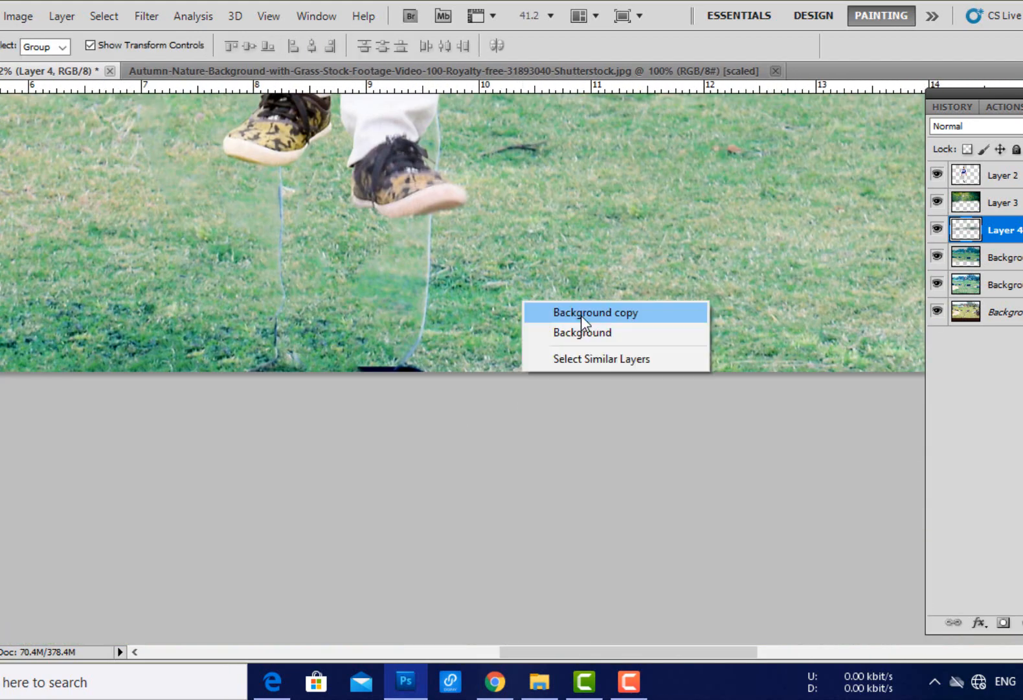
left_click(570, 311)
key("s")
scroll(484, 393, "up", 3)
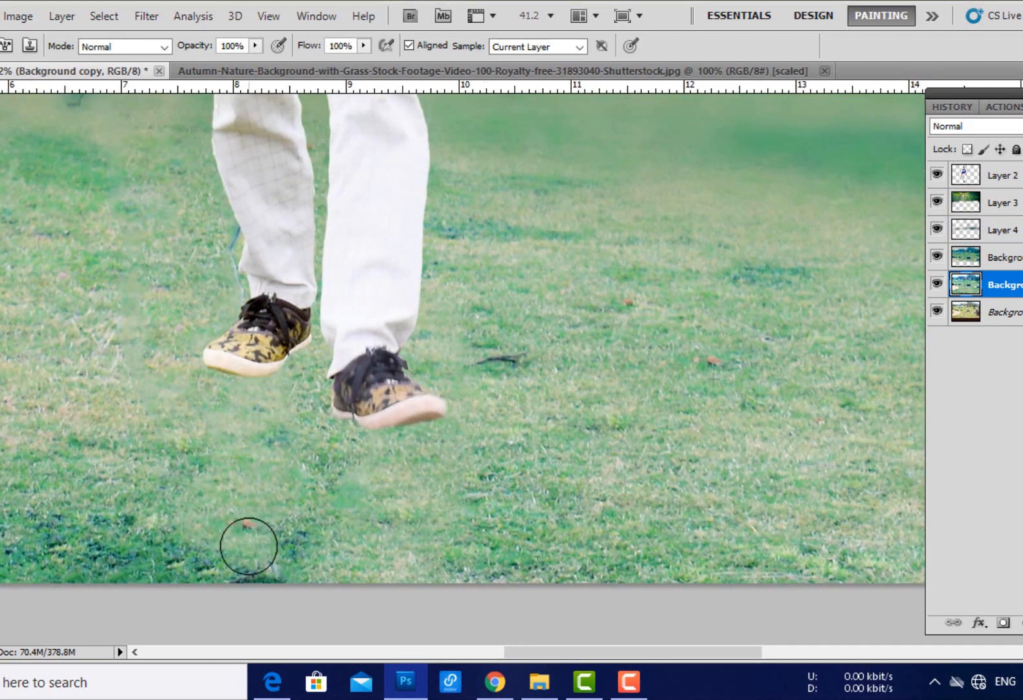
scroll(526, 383, "down", 2)
scroll(525, 383, "down", 2)
- Duplicate the Background copy layer and apply a Gaussian Blur with a radius of about 7.8 pixels to the duplicate
key("v")
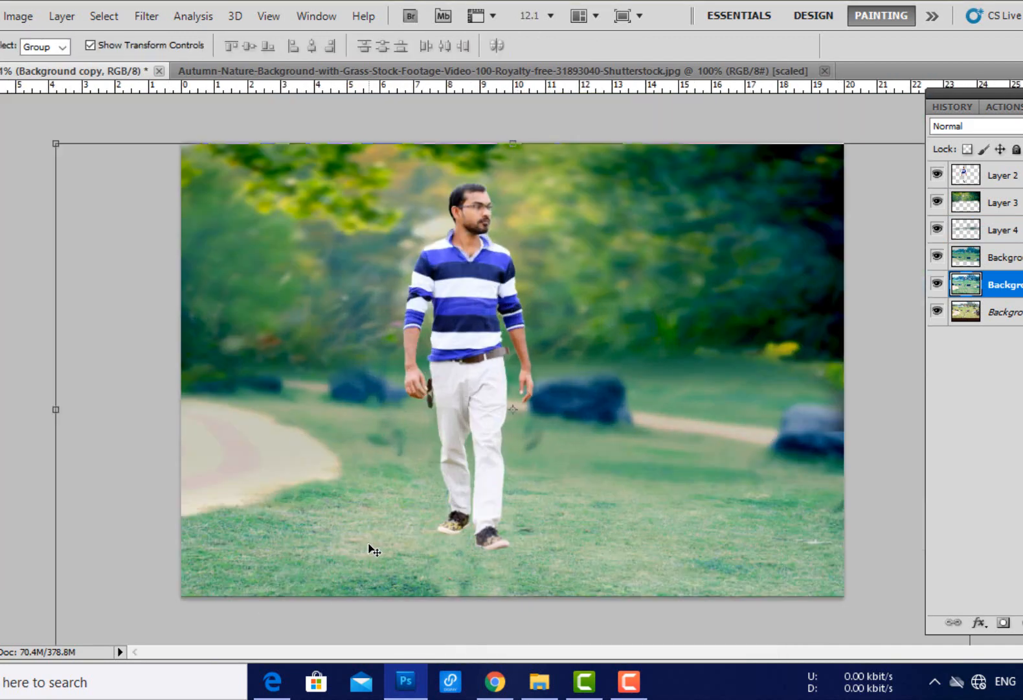
key("ctrl+j")
left_click(147, 16)
mouse_move(259, 178)
left_click(389, 251)
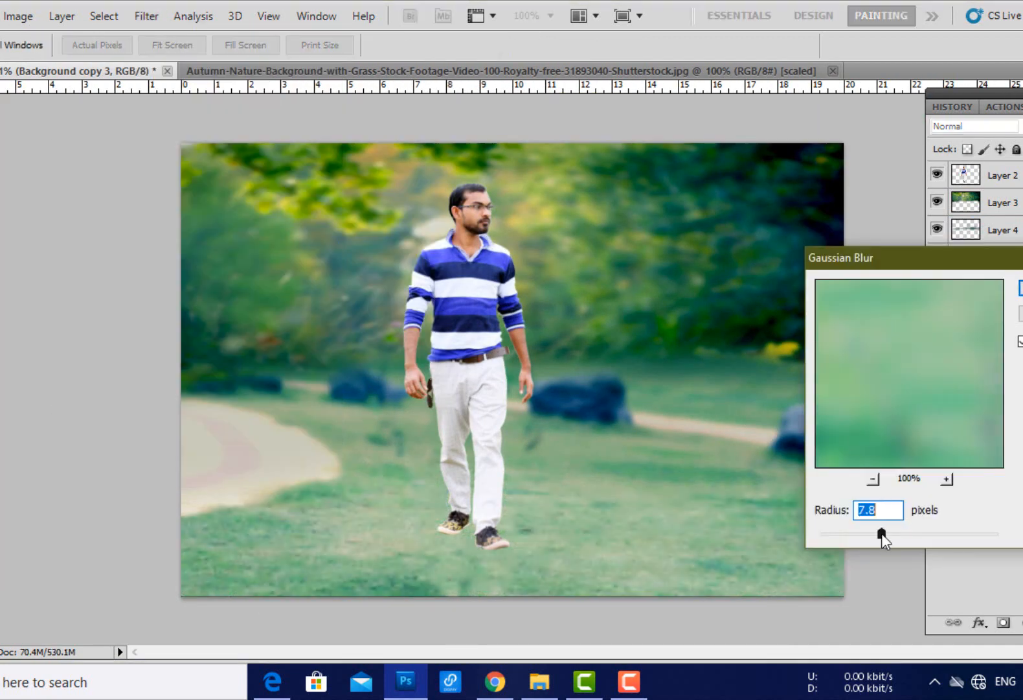
key("Return")
- Erase the blurred duplicate over the foreground grass around the man's feet with the Eraser at 100% opacity
key("e")
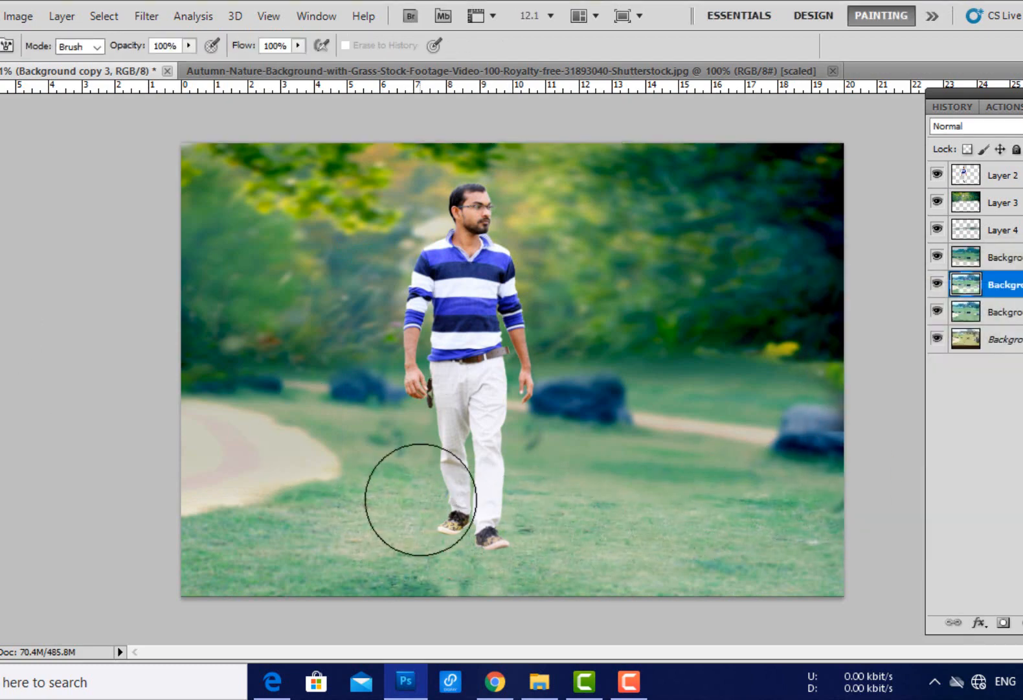
scroll(518, 311, "up", 2)
scroll(498, 260, "down", 3)
key("v")
scroll(499, 259, "up", 1)
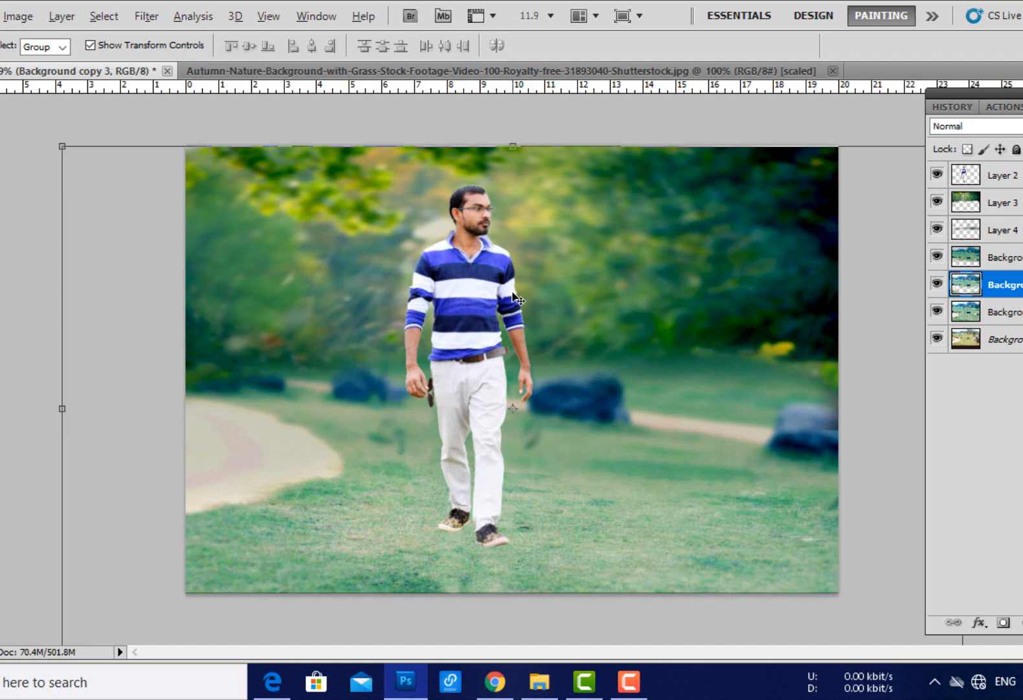
scroll(514, 297, "down", 4)
scroll(510, 296, "up", 2)
- Select the forest layer above the park and narrow it slightly by pulling its left edge inward
left_click(541, 230)
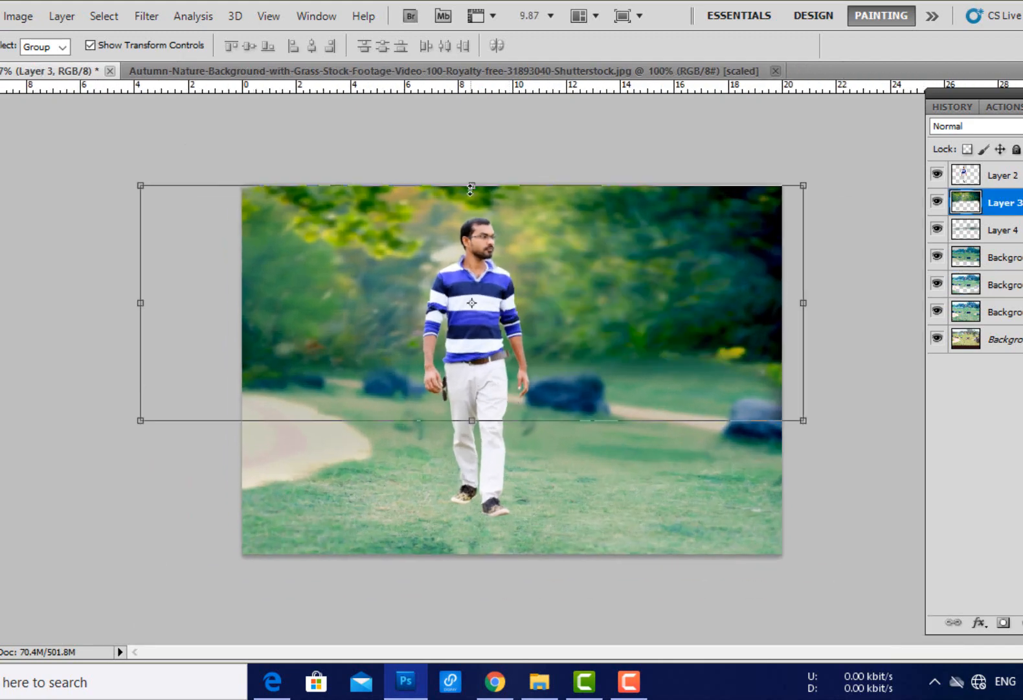
left_click_drag(470, 189, 469, 147)
key("Escape")
mouse_move(141, 303)
left_mouse_down()
mouse_move(194, 305)
mouse_move(153, 303)
left_mouse_up()
key("Return")
scroll(580, 199, "up", 1)
scroll(583, 246, "down", 1)
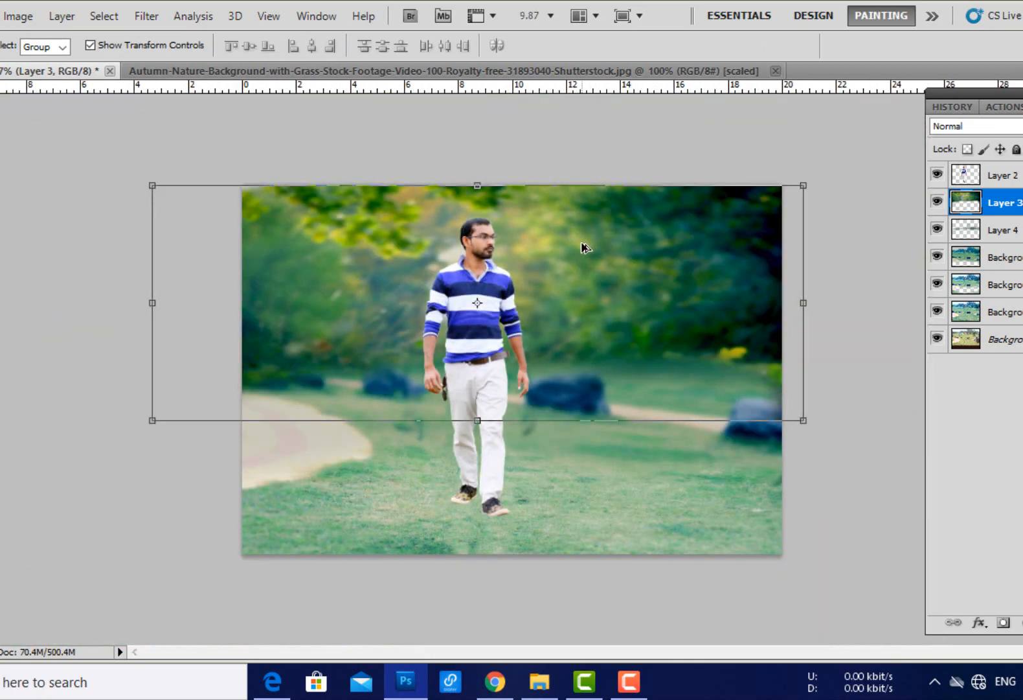
scroll(582, 246, "up", 1)
scroll(634, 354, "down", 1)
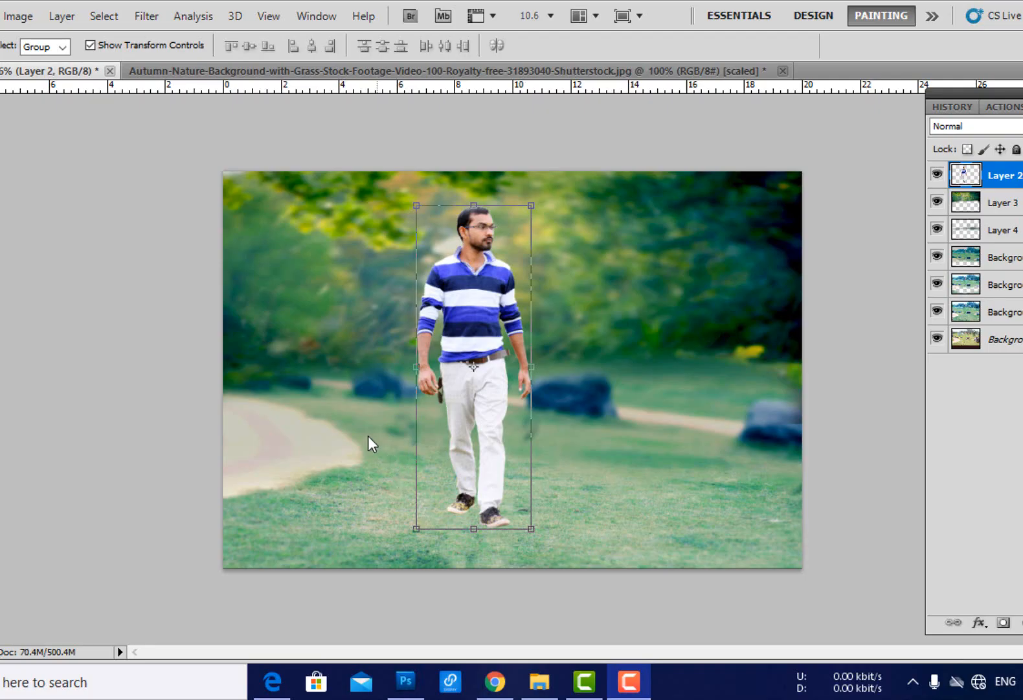
- Bring the autumn nature image into the park document as a new layer and scale it up to about 1373%
left_click(324, 71)
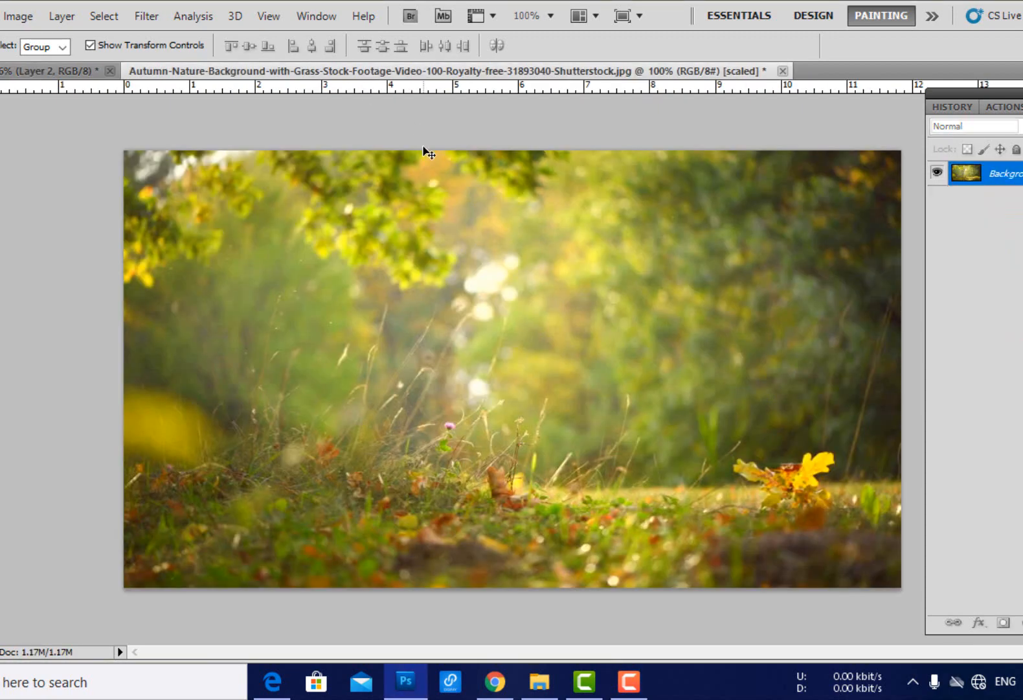
left_click_drag(645, 315, 746, 640)
key("ctrl+minus")
left_click_drag(699, 491, 765, 526)
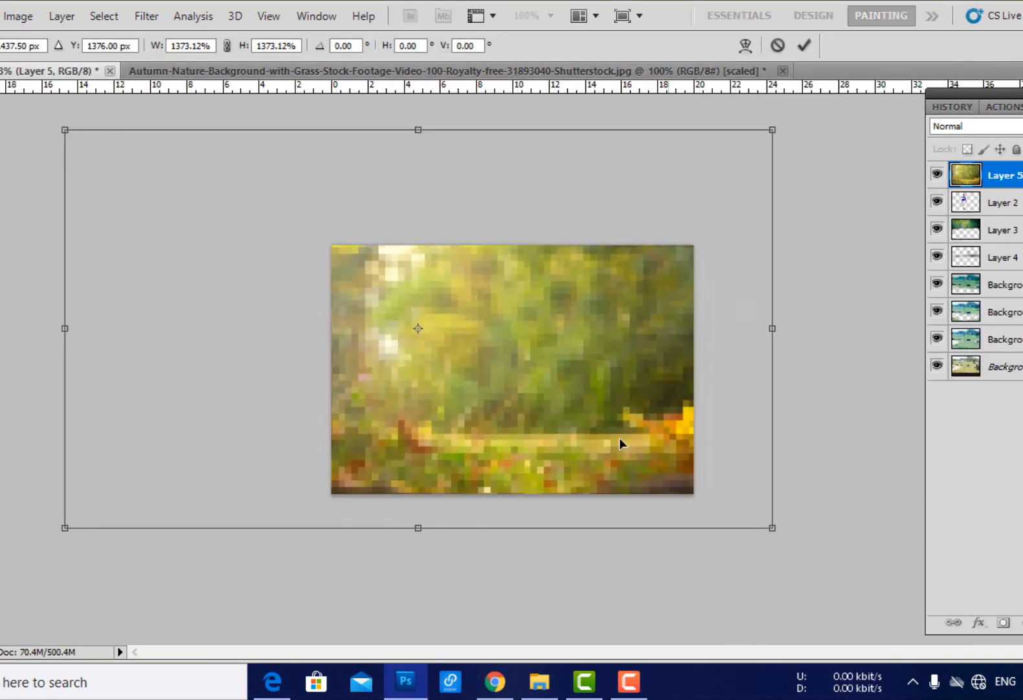
- Shift the autumn image sideways and enlarge it further so its grass and yellow leaves fill the canvas
left_click_drag(600, 426, 537, 422)
left_click_drag(709, 526, 725, 534)
key("Return")
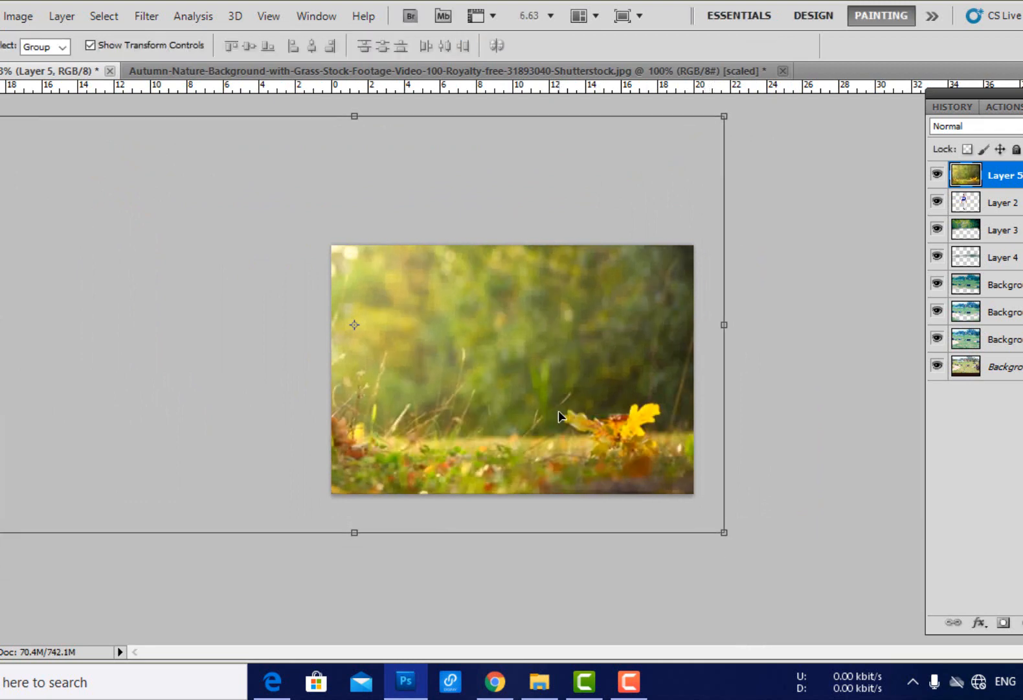
scroll(558, 412, "up", 2)
scroll(573, 426, "down", 5)
left_click_drag(672, 493, 729, 524)
key("Return")
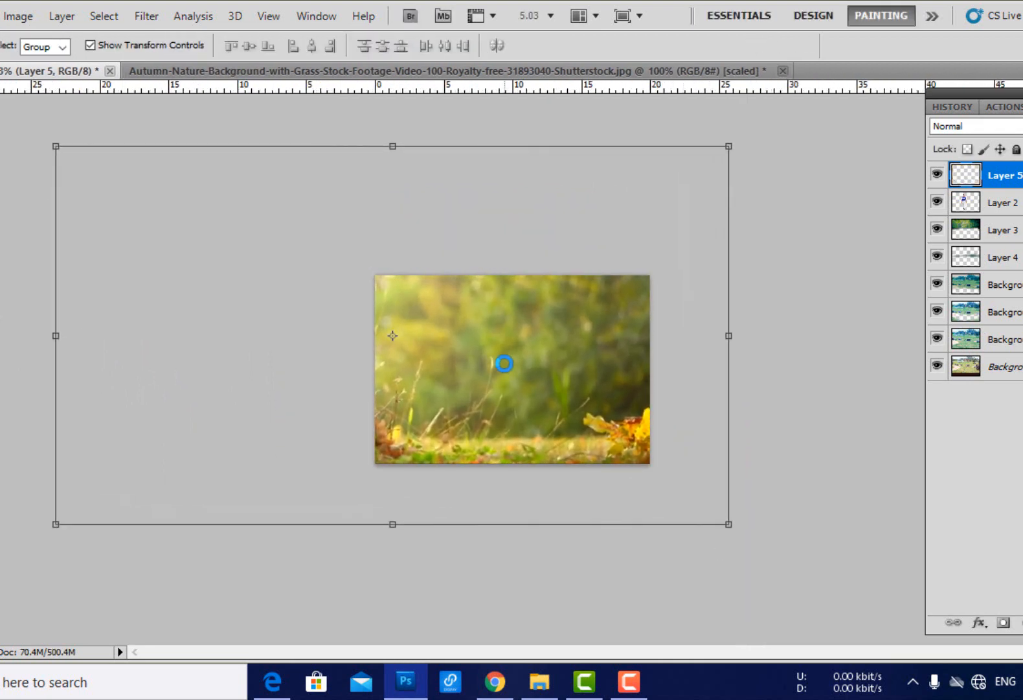
- Move the cut-out man's layer above the autumn backdrop in the layer order
left_click_drag(1017, 202, 1021, 162)
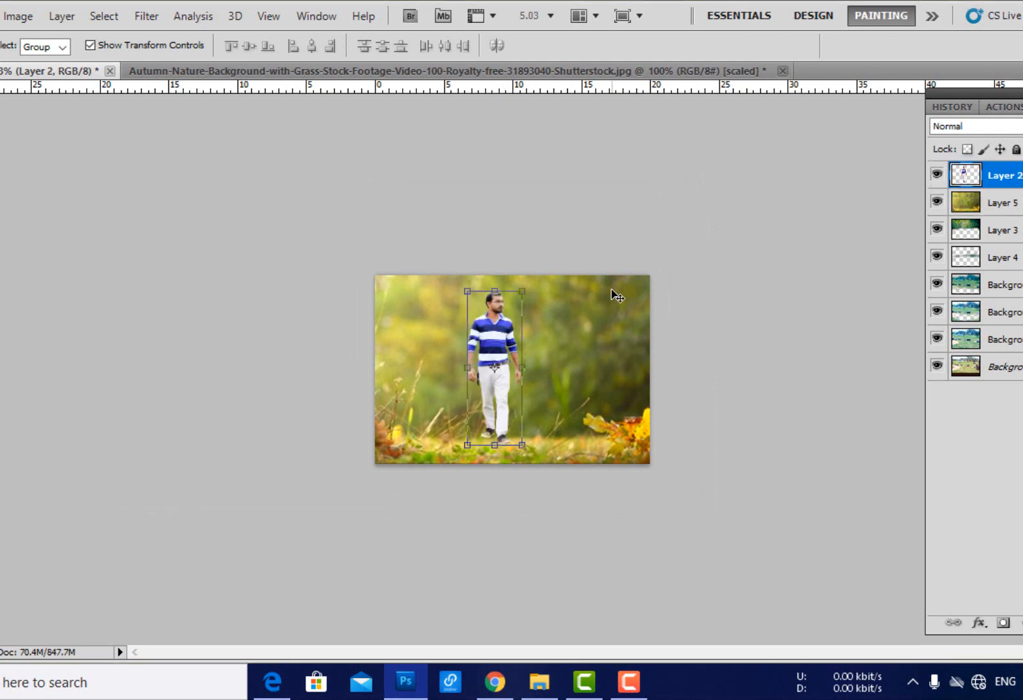
scroll(517, 422, "up", 11)
scroll(516, 424, "down", 5)
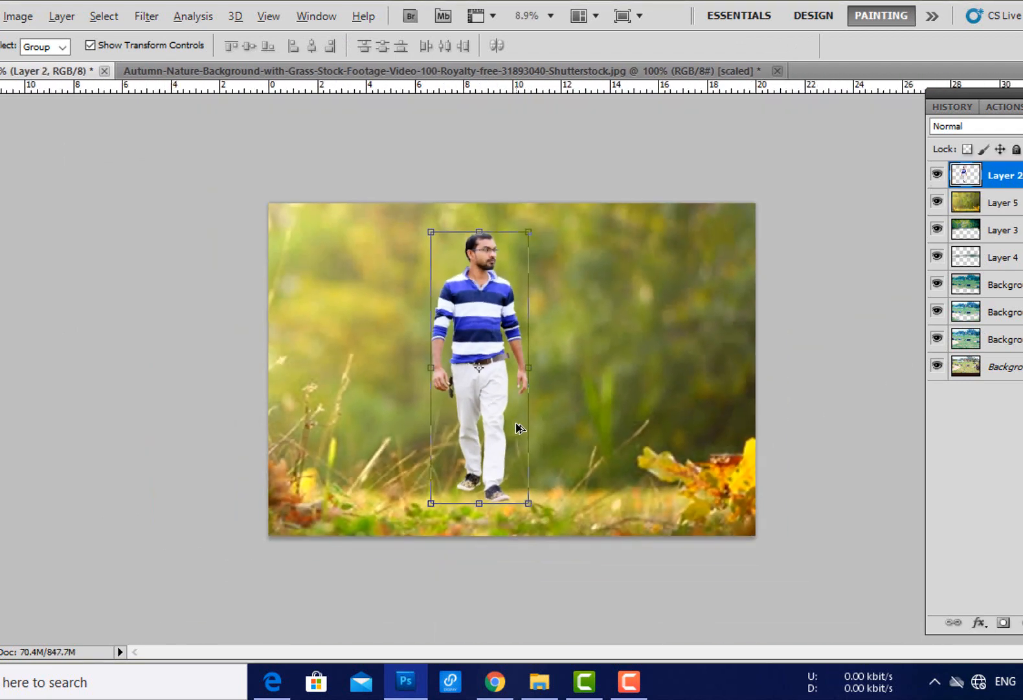
scroll(570, 486, "up", 4)
scroll(481, 391, "down", 3)
- Select the man's layer, move him lower onto the autumn grass and scale him up slightly
right_click(614, 421)
left_click(631, 436)
scroll(588, 442, "down", 2)
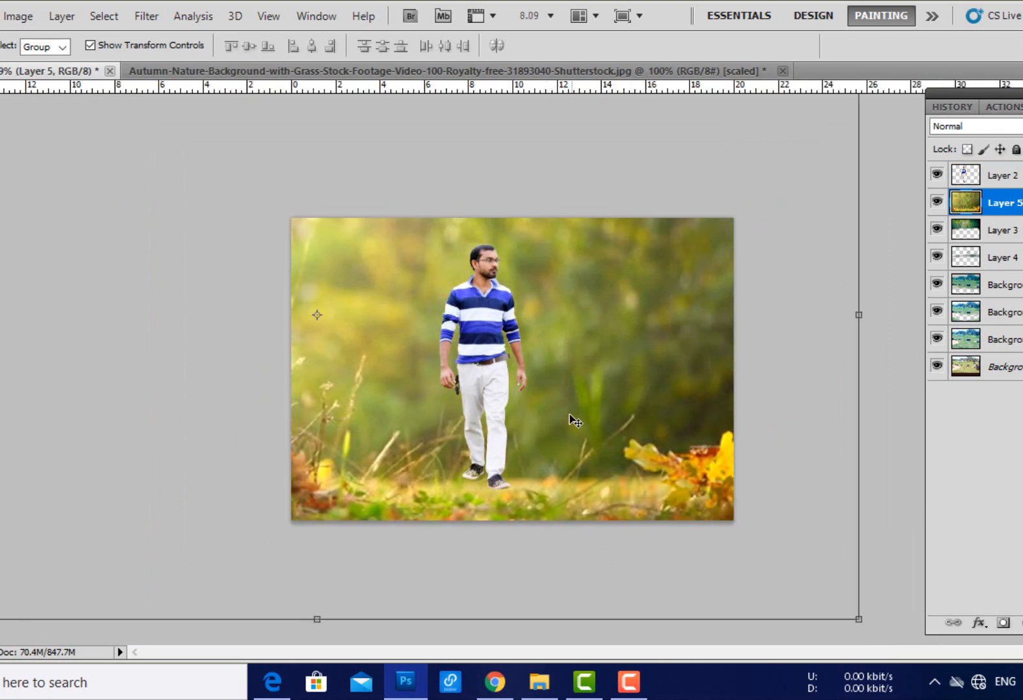
right_click(494, 387)
left_click(513, 390)
left_click_drag(498, 393, 509, 415)
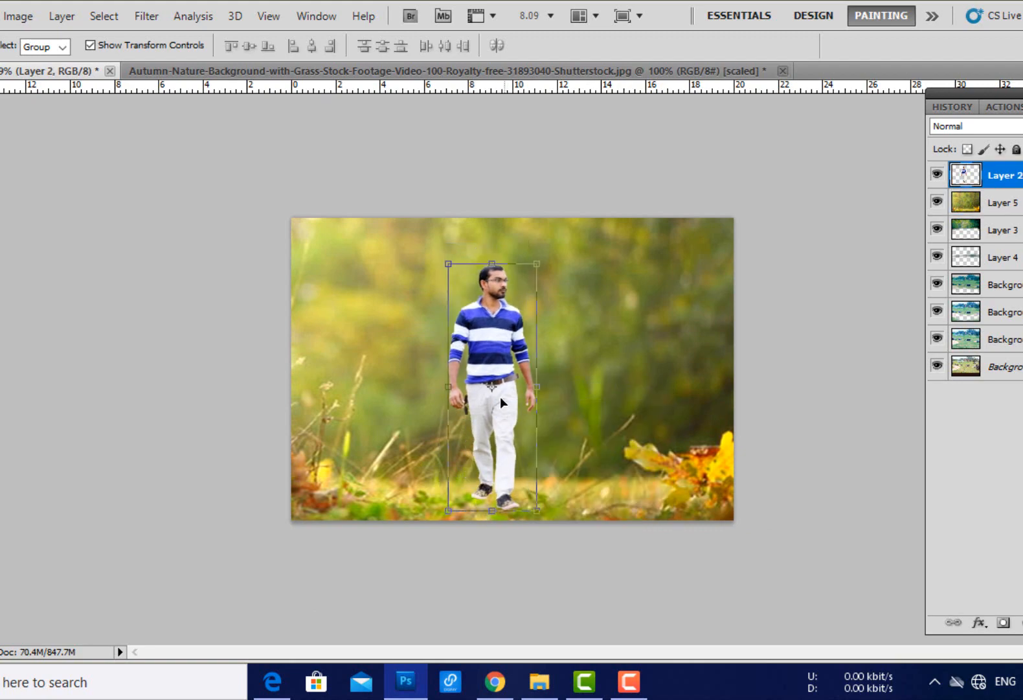
left_click_drag(537, 264, 558, 235)
key("Return")
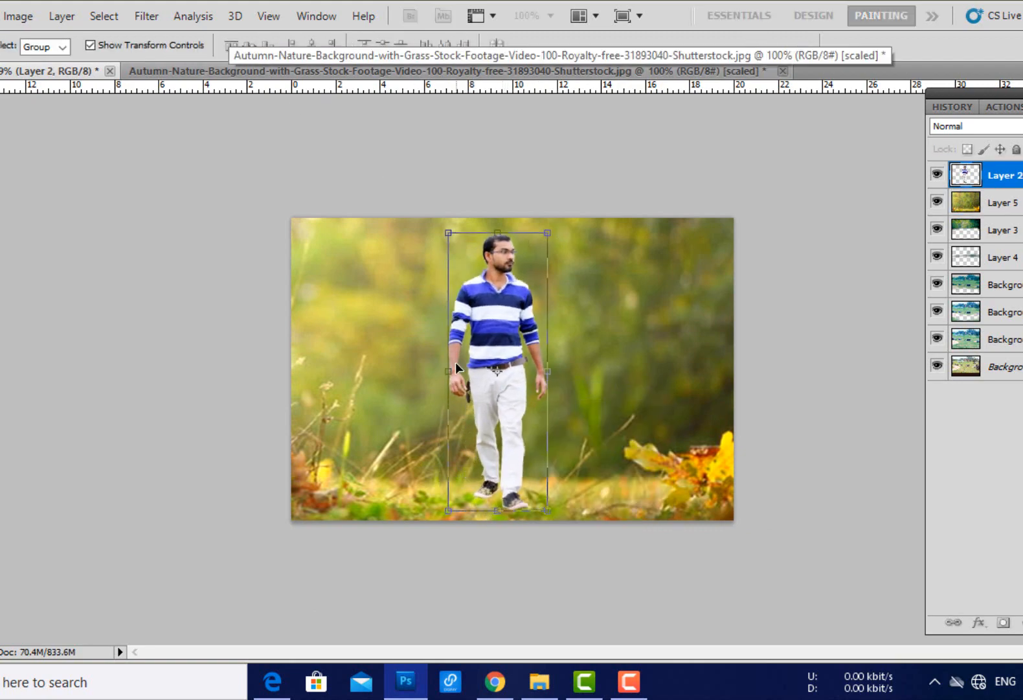
- Try to hide the man's shoes in the grass using the Eraser with a grass-blade brush tip
scroll(545, 512, "up", 1)
scroll(546, 516, "up", 6)
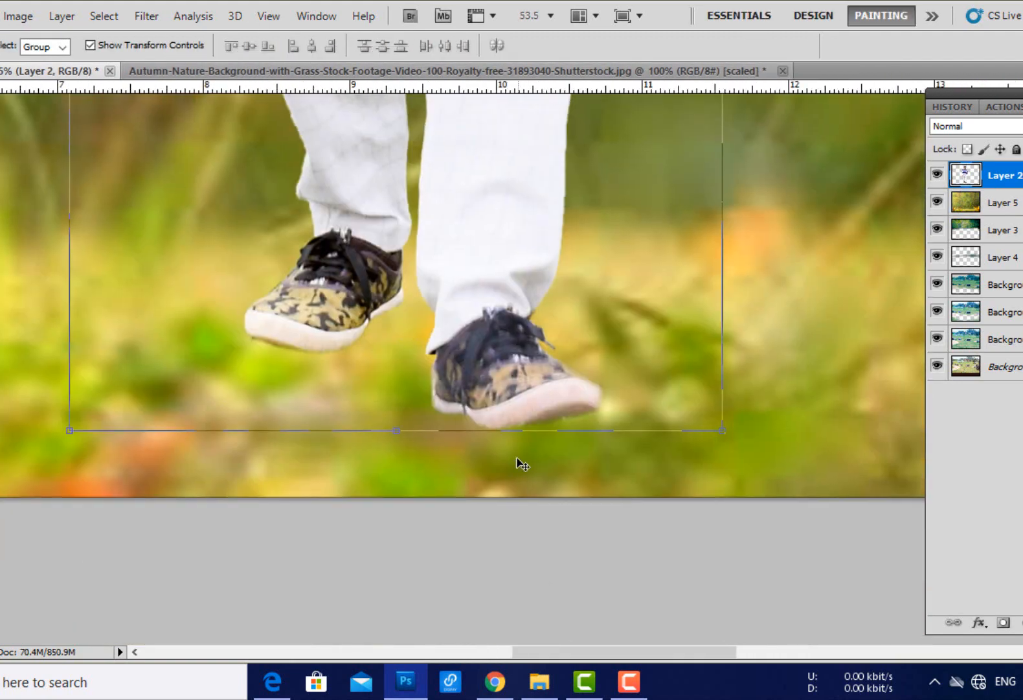
key("e")
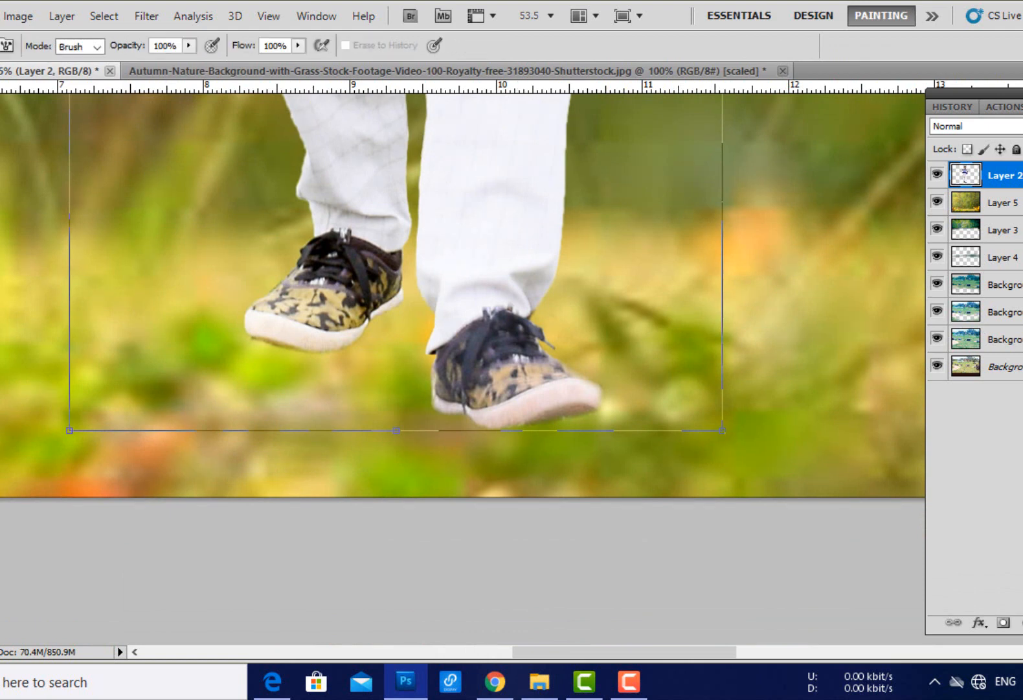
mouse_move(570, 395)
left_mouse_down()
mouse_move(457, 393)
mouse_move(427, 382)
mouse_move(485, 270)
mouse_move(521, 414)
left_mouse_up()
scroll(376, 385, "down", 4)
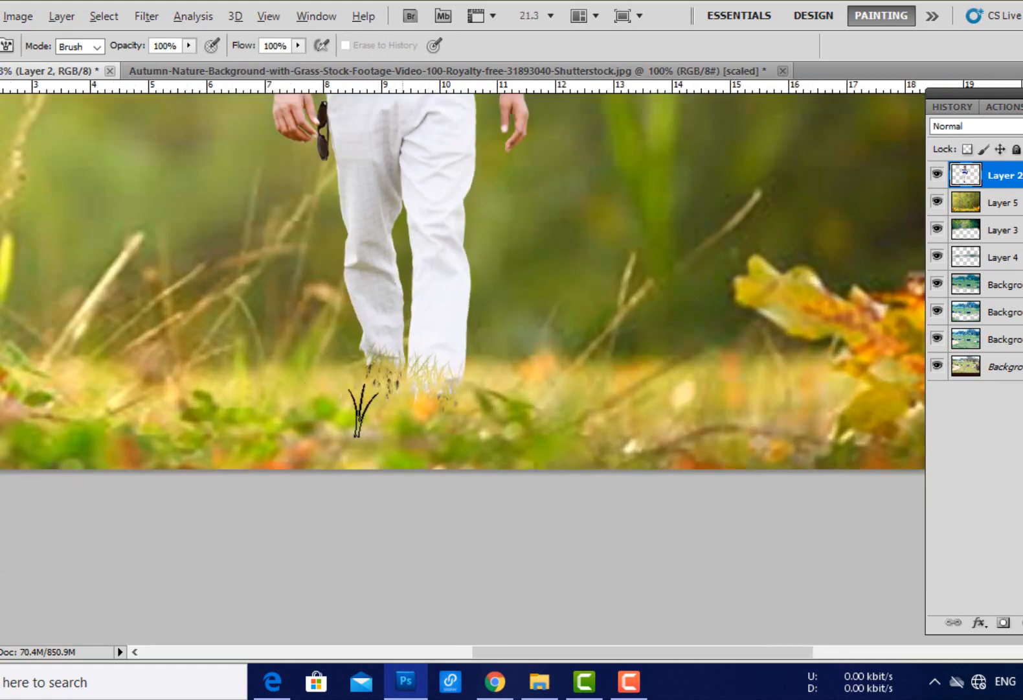
scroll(363, 411, "down", 5)
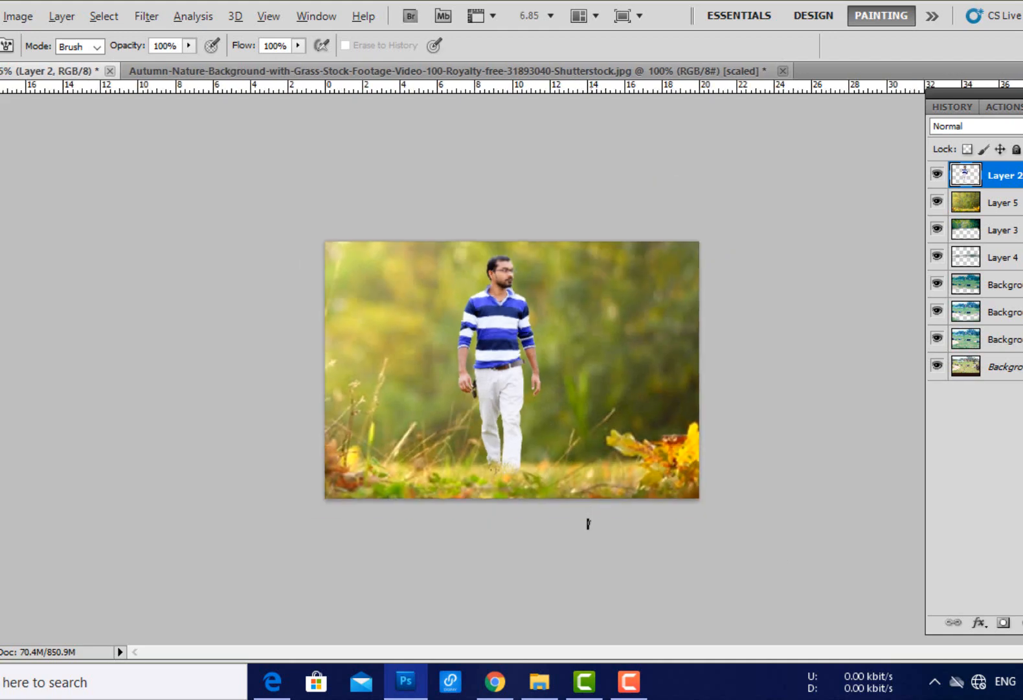
scroll(588, 524, "up", 5)
scroll(563, 329, "down", 2)
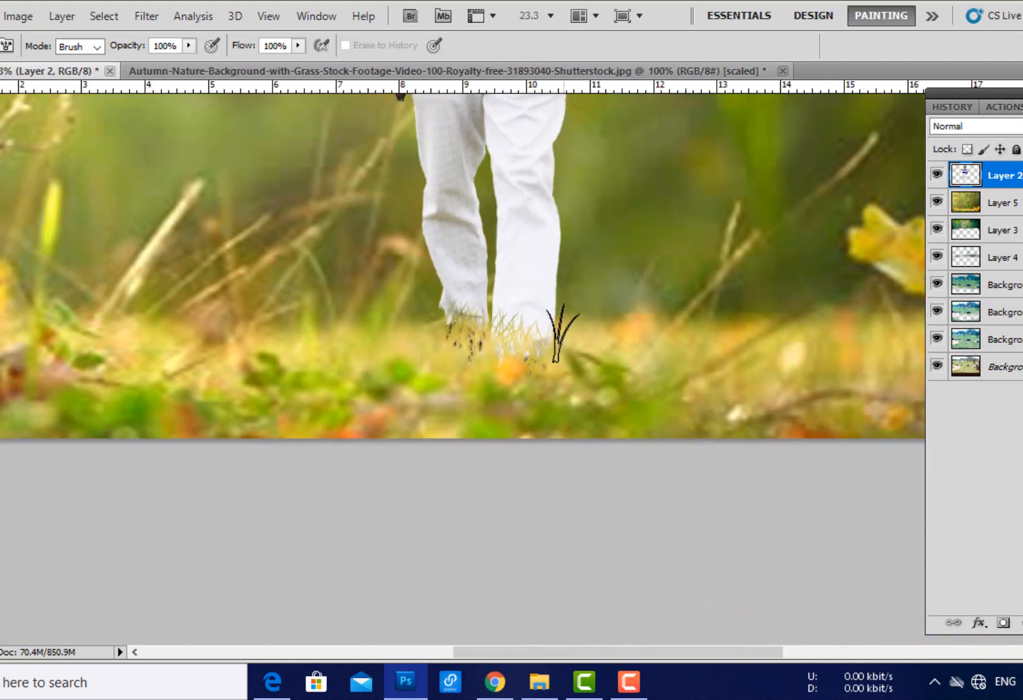
key("ctrl+alt+z")
key("ctrl+alt+z")
- Erase the lower parts of both shoes and the front trouser hem with the grass-blade Eraser tip, leaving the shoe tops
scroll(563, 341, "down", 2)
scroll(534, 537, "up", 2)
scroll(530, 583, "up", 3)
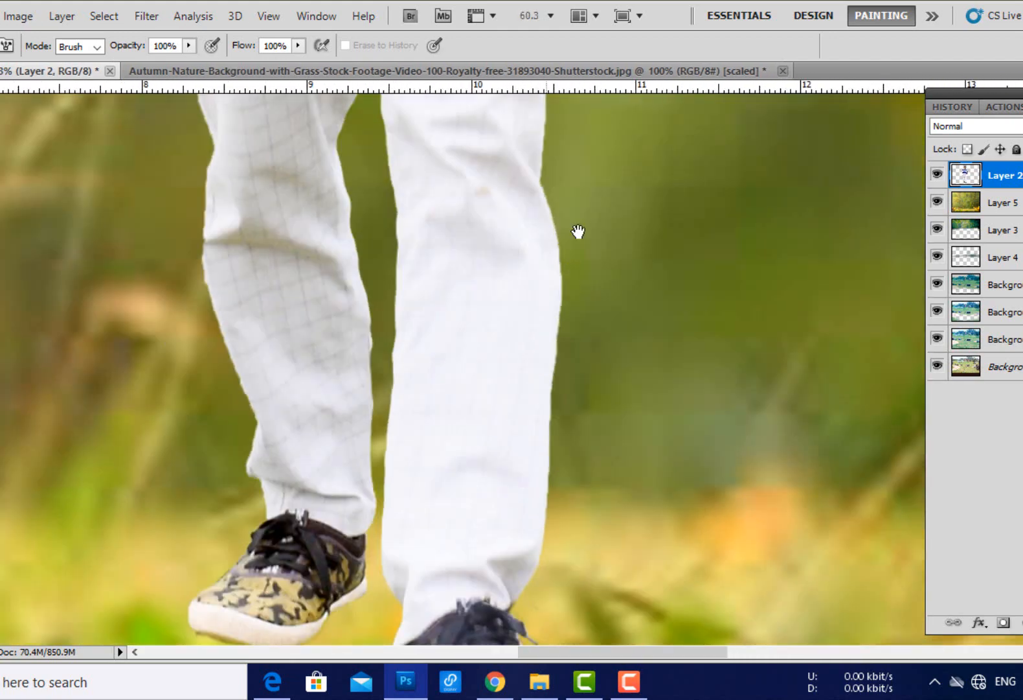
mouse_move(369, 381)
left_mouse_down()
mouse_move(293, 384)
mouse_move(226, 352)
mouse_move(245, 385)
mouse_move(355, 433)
mouse_move(410, 495)
mouse_move(380, 491)
mouse_move(569, 479)
mouse_move(501, 474)
mouse_move(429, 427)
mouse_move(514, 498)
mouse_move(625, 418)
mouse_move(592, 359)
mouse_move(511, 352)
left_mouse_up()
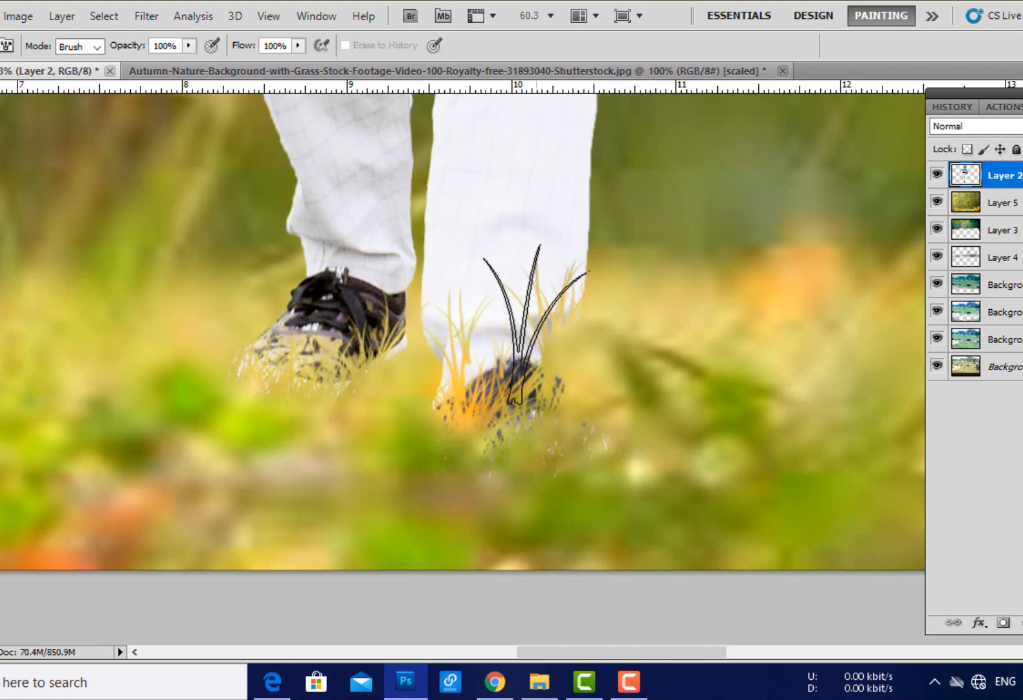
scroll(647, 400, "down", 5)
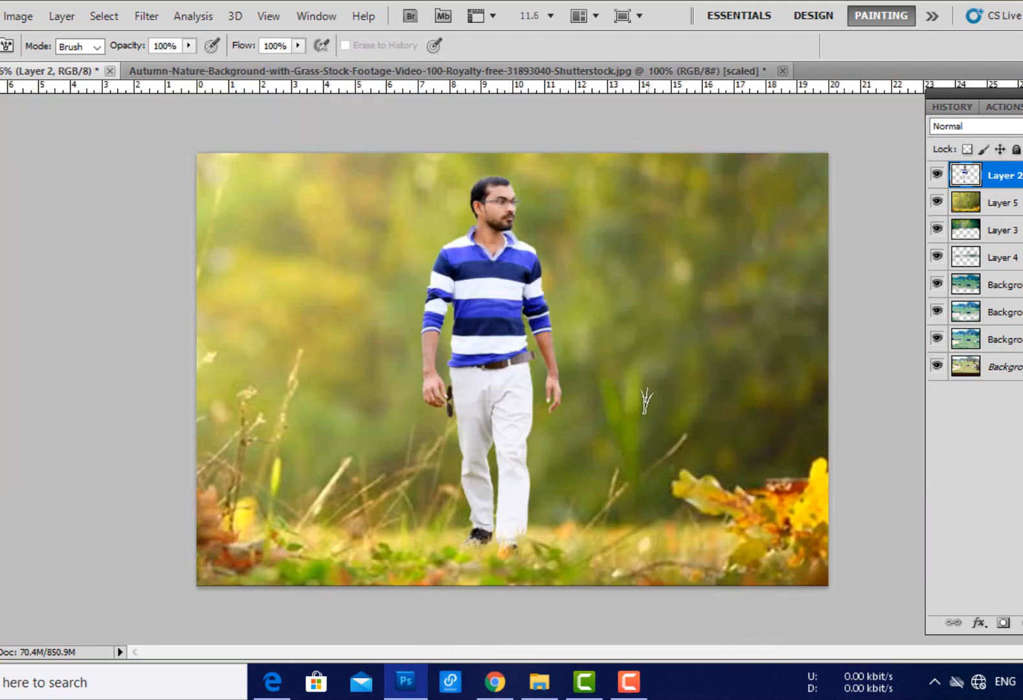
scroll(646, 400, "down", 1)
scroll(647, 400, "up", 6)
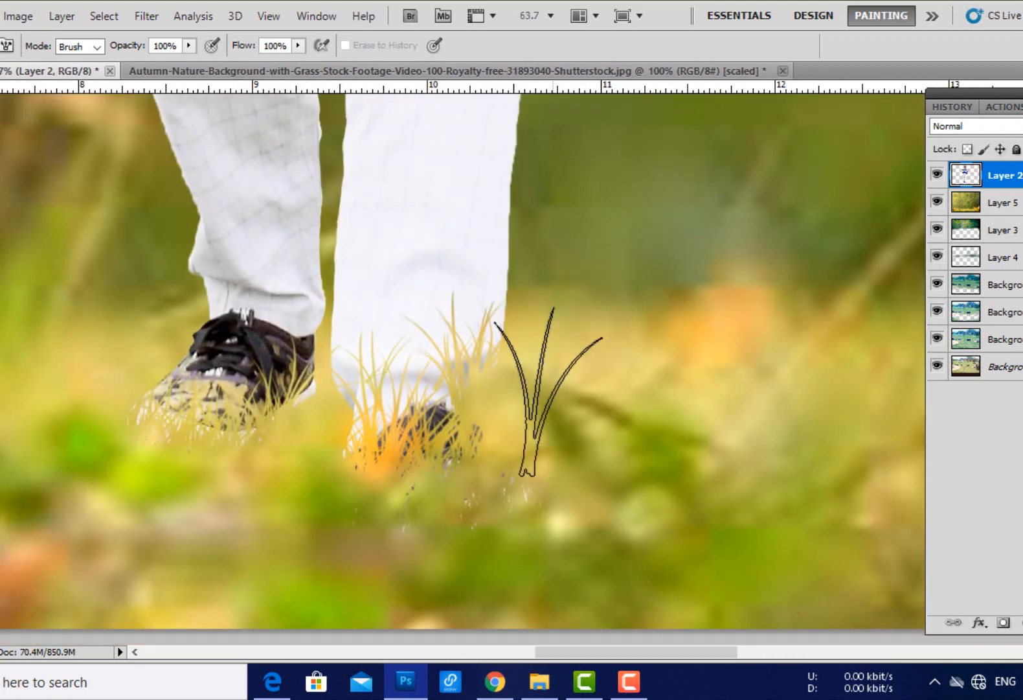
- Switch the Eraser to a round brush tip and erase the leftover specks below the shoes
scroll(548, 392, "down", 1)
right_click(559, 416)
scroll(686, 531, "up", 3)
left_click(641, 489)
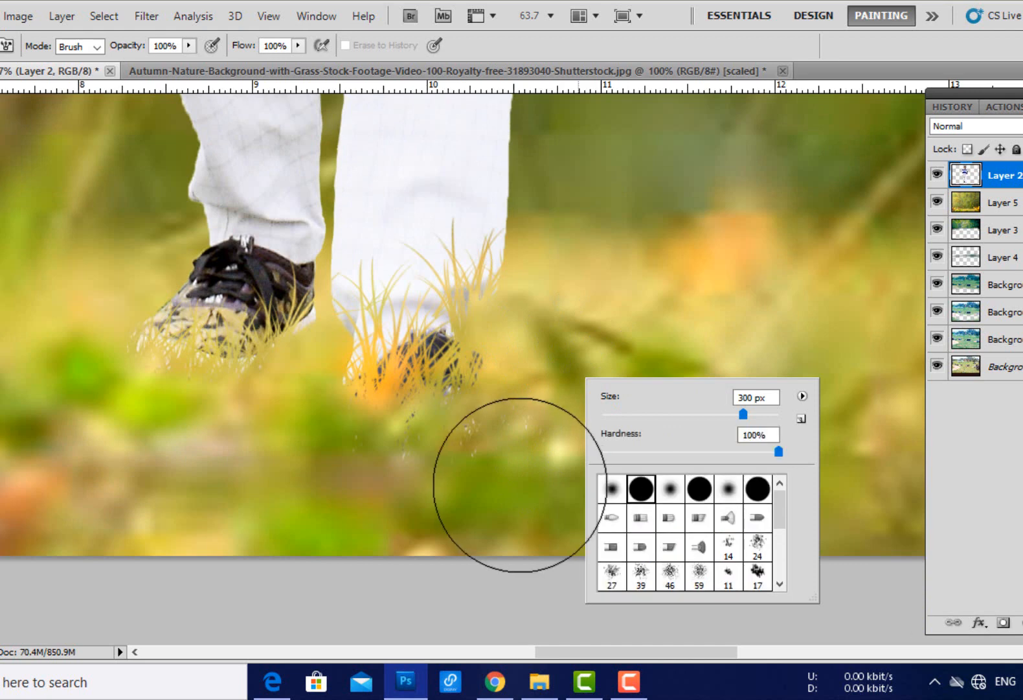
mouse_move(454, 469)
left_mouse_down()
mouse_move(502, 446)
mouse_move(499, 462)
left_mouse_up()
right_click(607, 343)
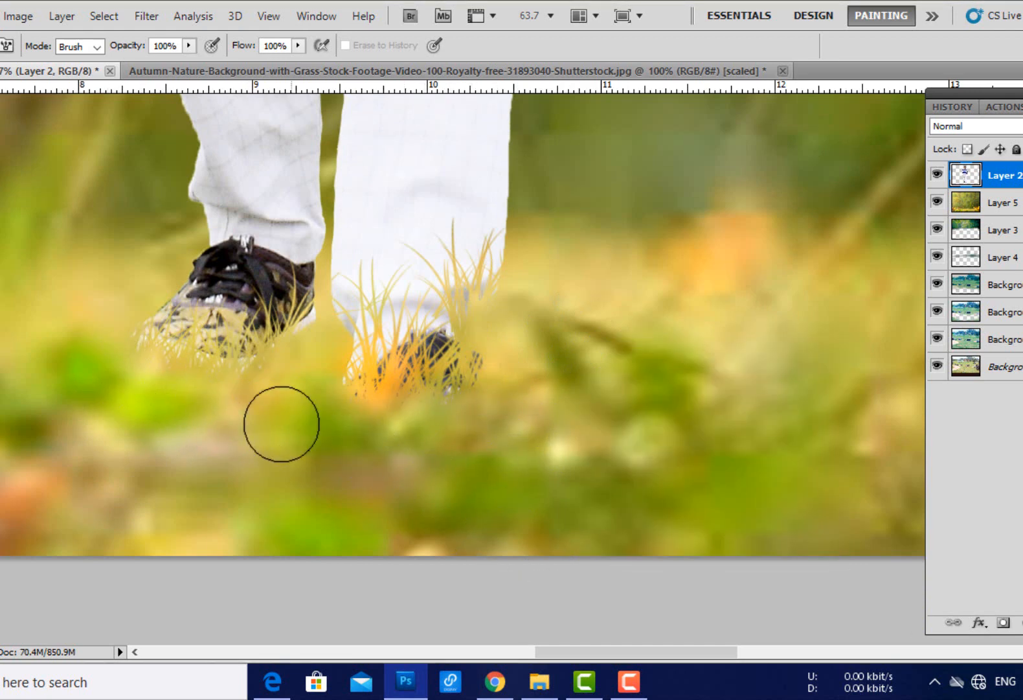
scroll(321, 408, "down", 1)
scroll(327, 401, "up", 1)
- Switch the Eraser back to an enlarged grass-blade tip and cut grass blades into the rear shoe, redoing the first stroke
right_click(354, 365)
scroll(525, 525, "down", 3)
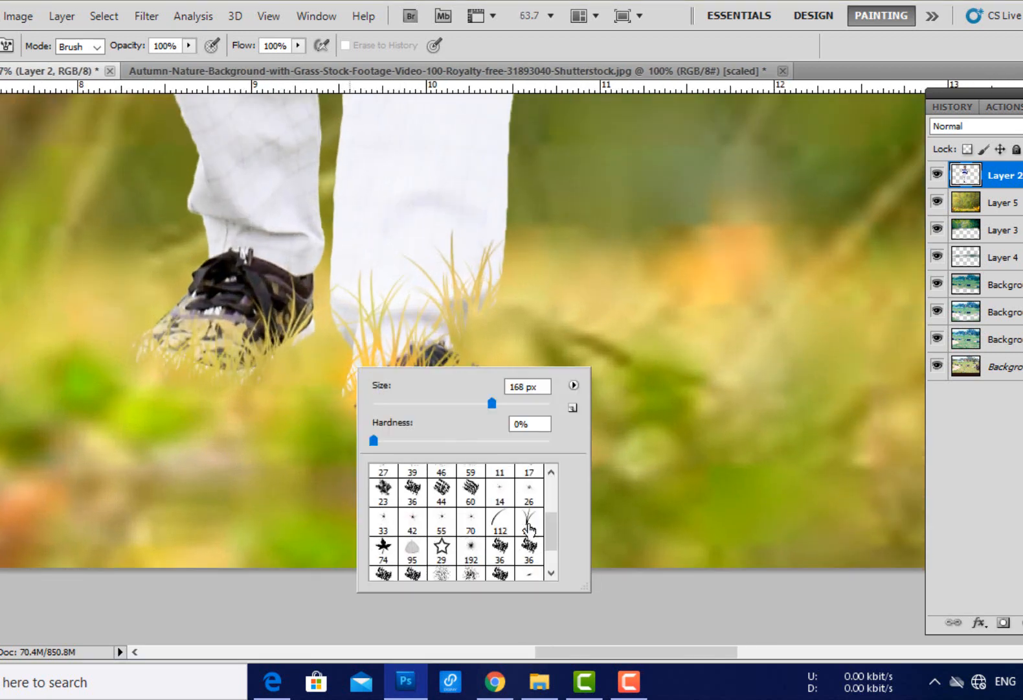
left_click(211, 460)
key("bracketright")
key("bracketright")
key("bracketright")
key("bracketright")
left_click_drag(271, 283, 210, 286)
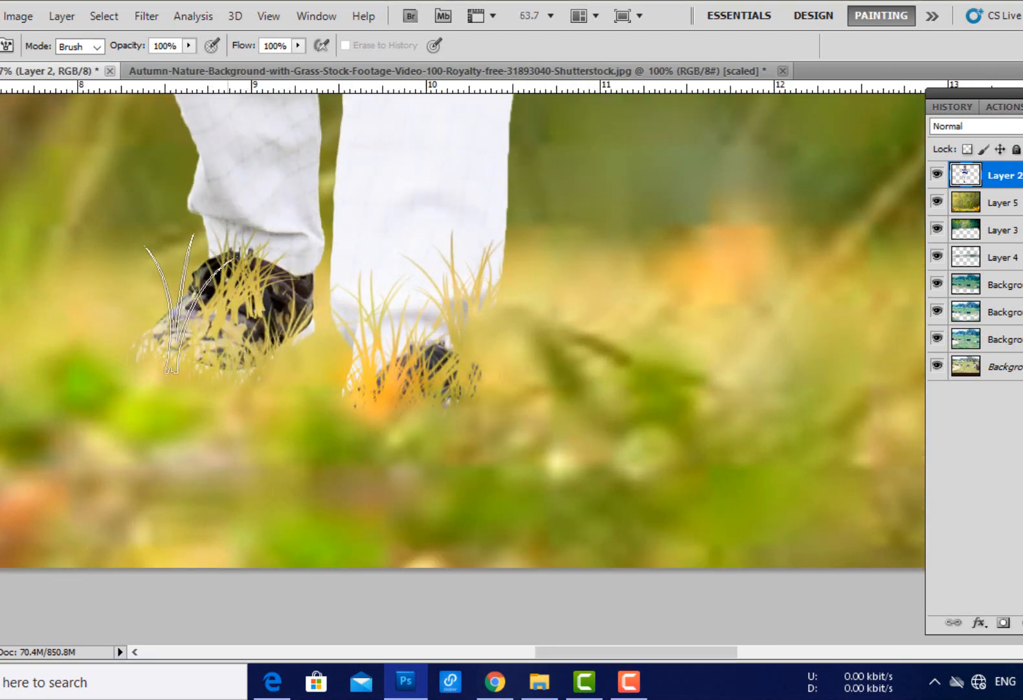
key("ctrl+z")
left_click_drag(292, 317, 232, 318)
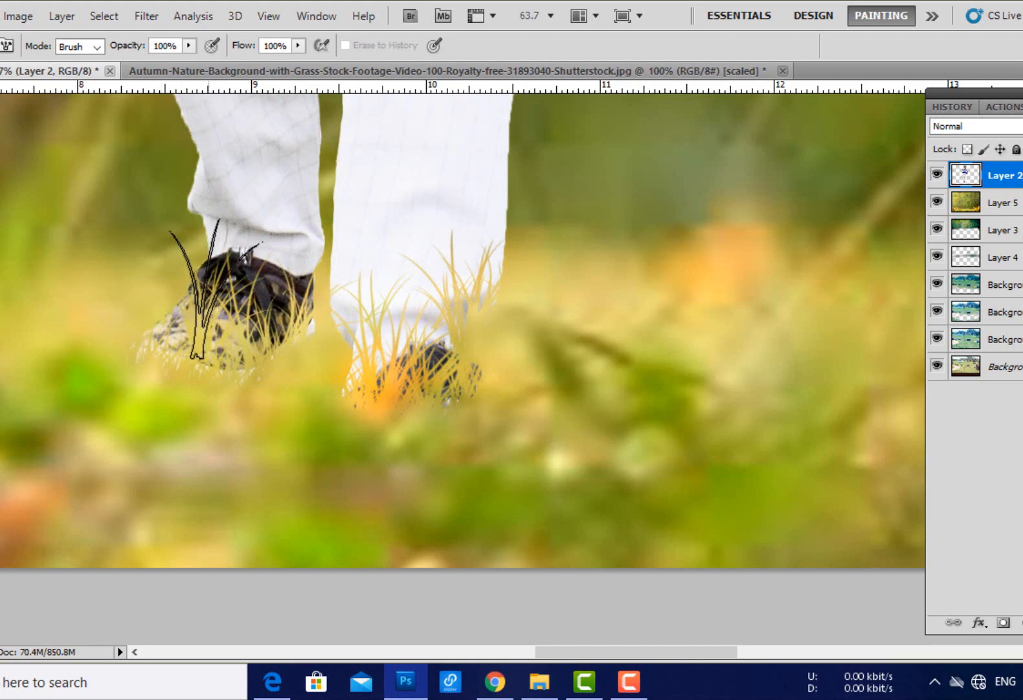
- Switch the Eraser to the soft round tip at 250 px and erase the remnants below the rear shoe
right_click(211, 325)
scroll(319, 464, "up", 3)
left_click(243, 425)
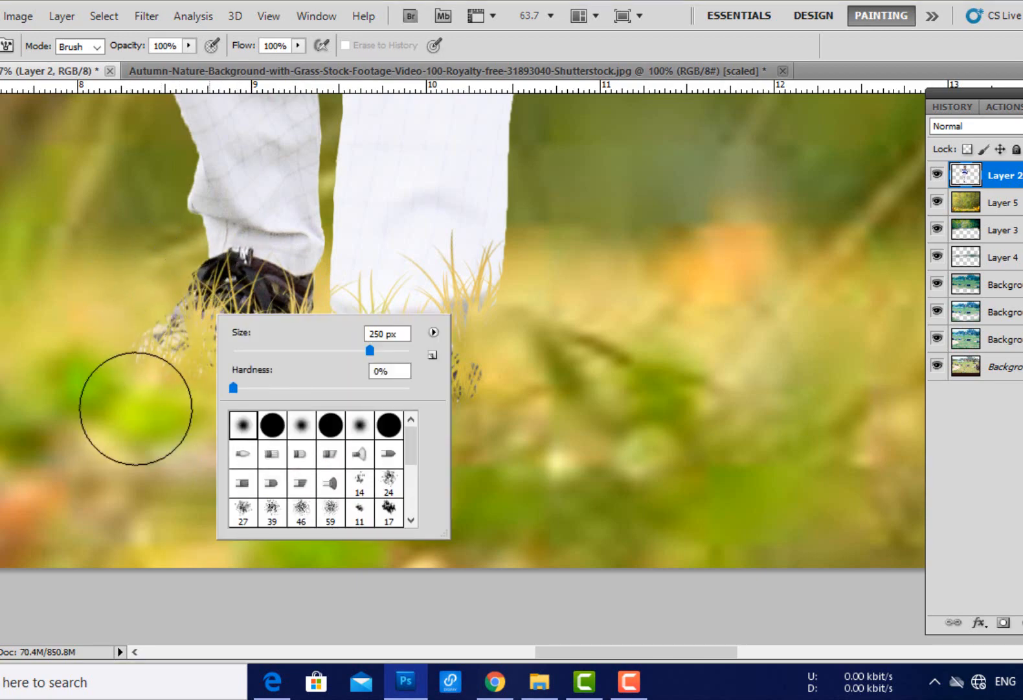
left_click_drag(121, 360, 274, 389)
scroll(416, 430, "down", 8)
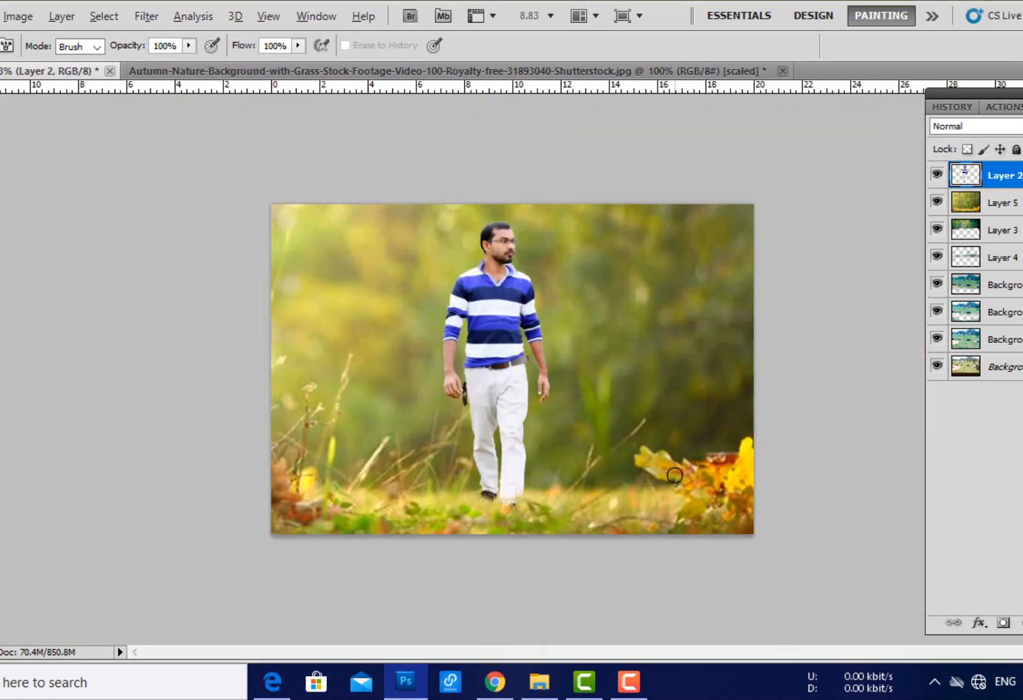
scroll(521, 274, "up", 5)
scroll(534, 281, "down", 5)
- Select the autumn backdrop layer and apply Color Balance with Shadows levels of -19, 0 and +26 for a cooler green tone
key("v")
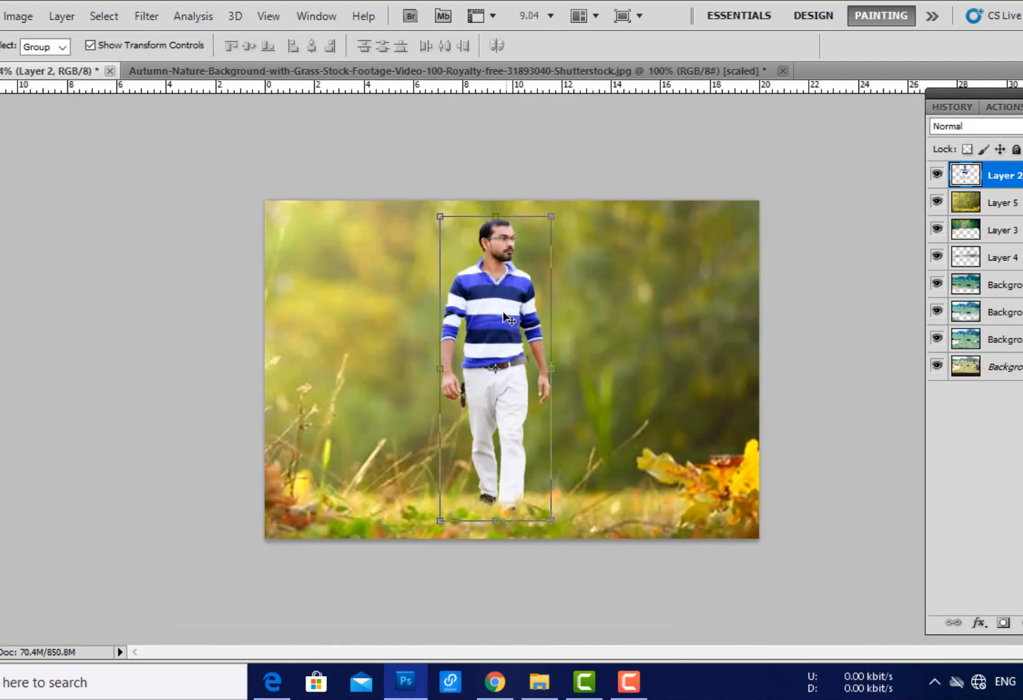
right_click(507, 280)
left_click(479, 309)
scroll(545, 396, "up", 1)
scroll(541, 394, "down", 1)
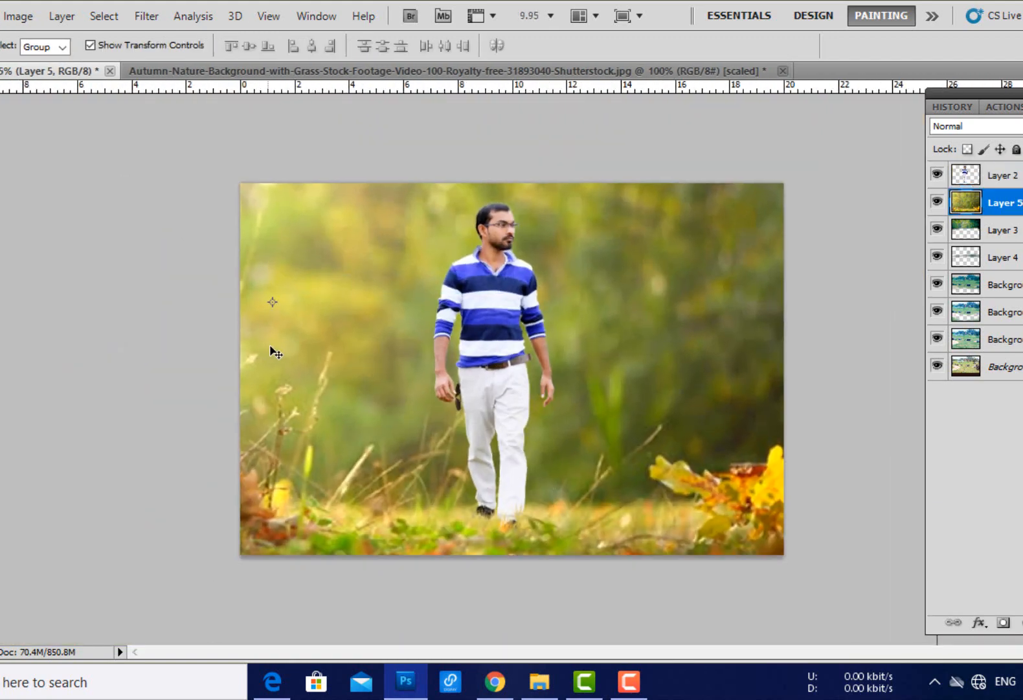
key("ctrl+b")
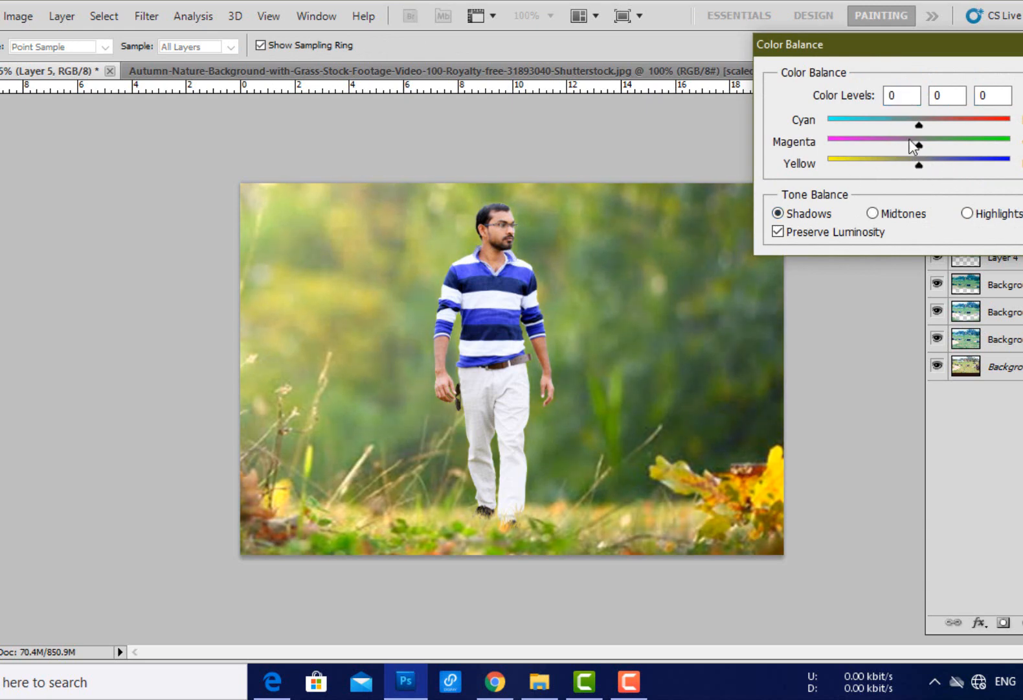
left_click_drag(919, 168, 944, 179)
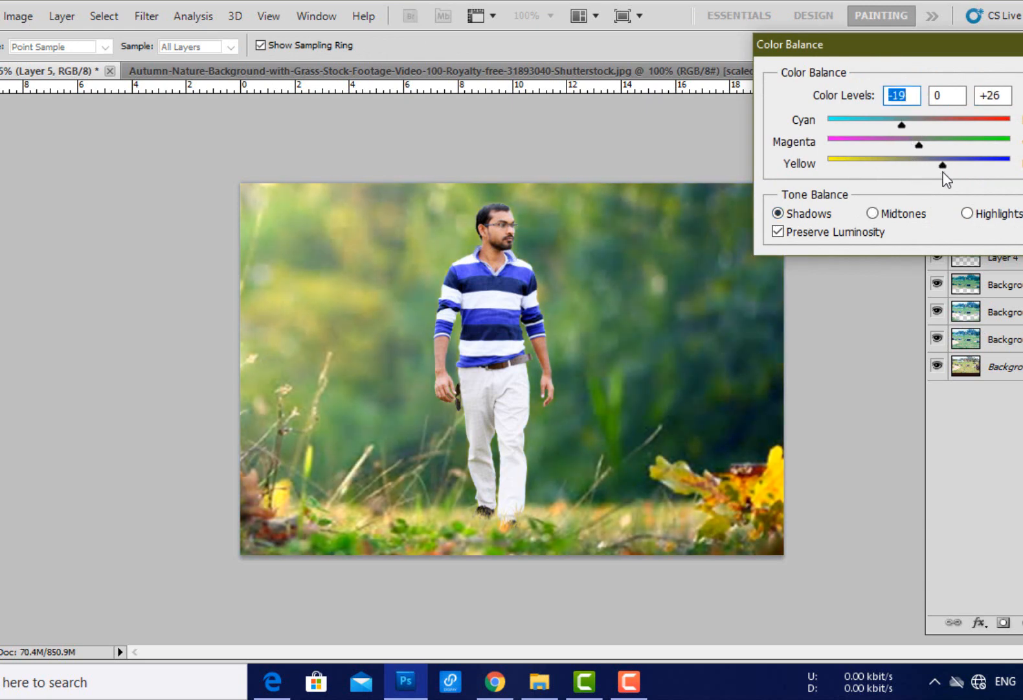
key("Return")
scroll(572, 306, "up", 2)
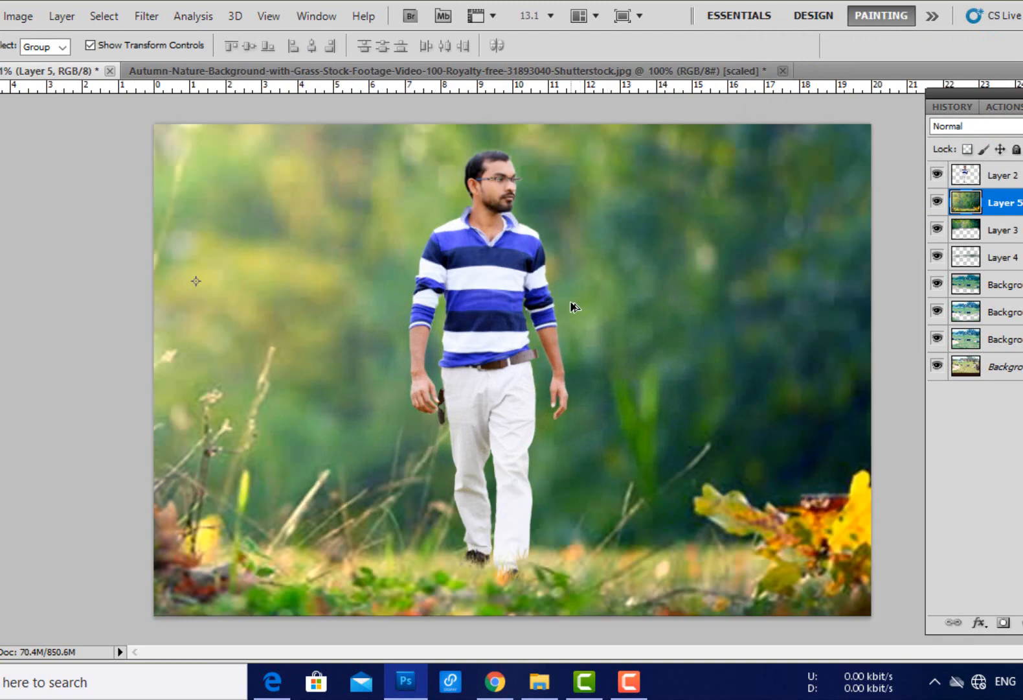
scroll(572, 305, "down", 1)
scroll(569, 309, "up", 6)
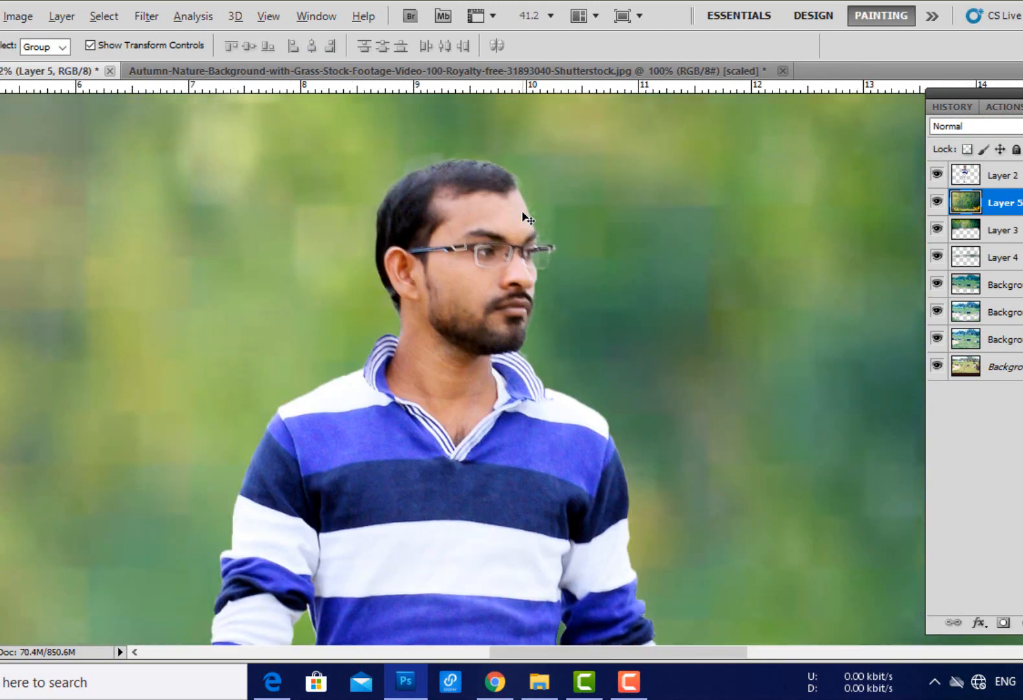
- Select the recoloured autumn backdrop layer and duplicate it
scroll(622, 278, "down", 7)
right_click(622, 277)
left_click(654, 286)
key("ctrl+j")
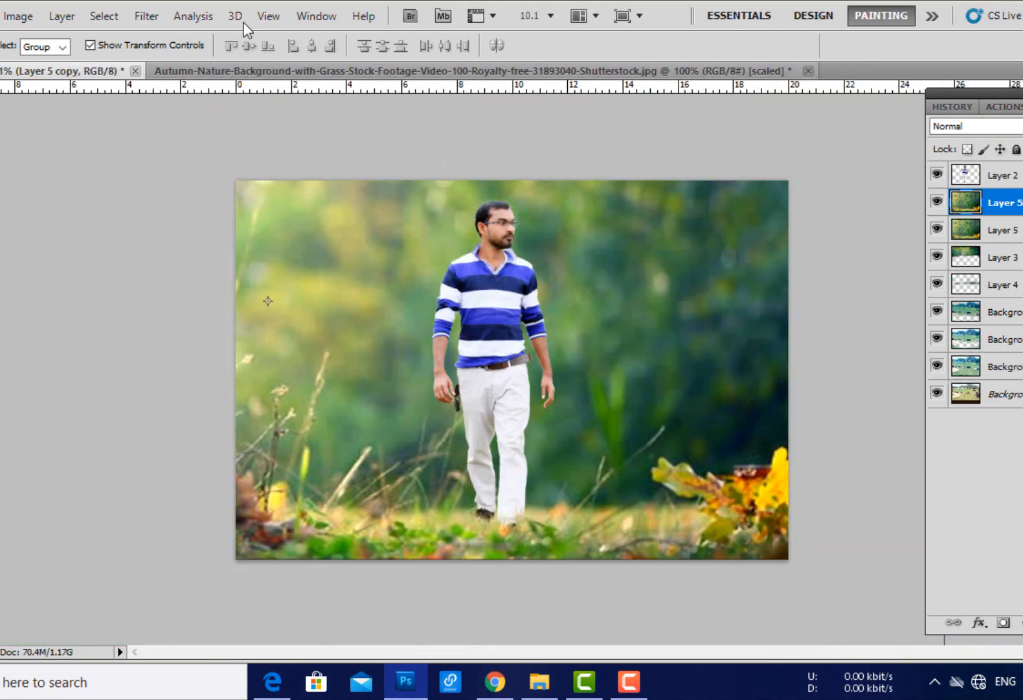
- Try a Gaussian Blur with a radius of 40.2 pixels on the backdrop copy, and undo it
left_click(147, 16)
mouse_move(272, 181)
left_click(414, 251)
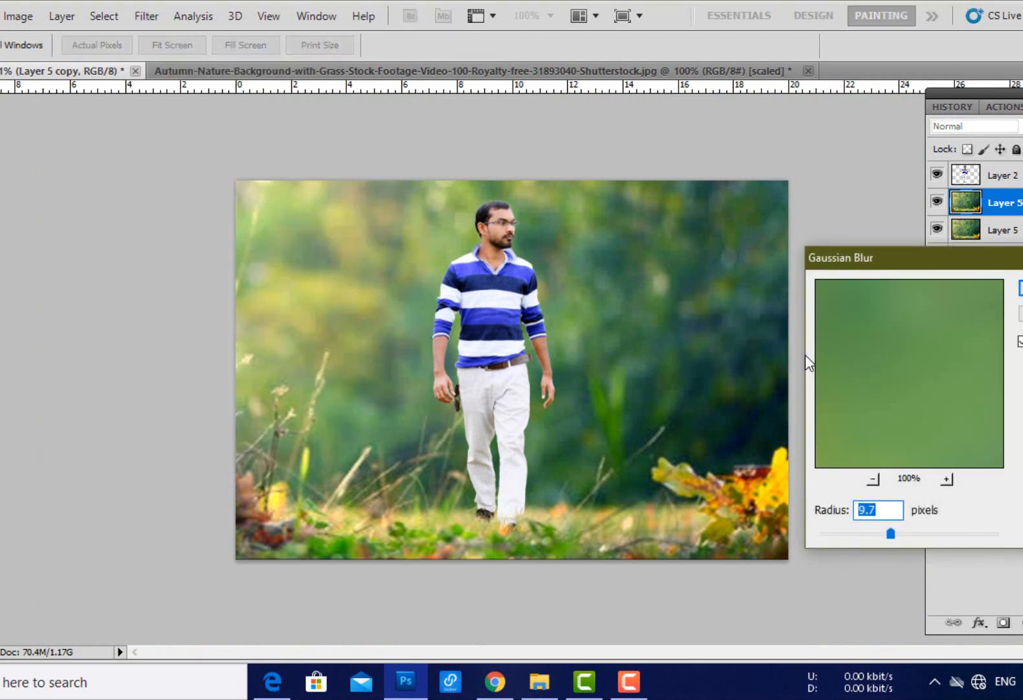
left_click(922, 533)
left_click(1018, 288)
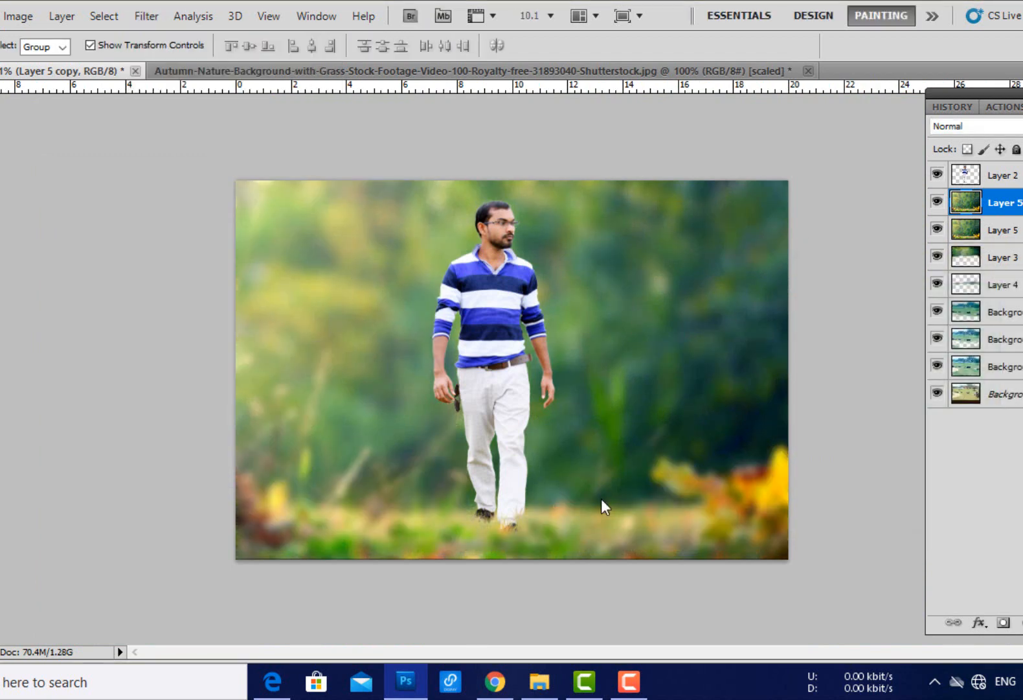
key("ctrl+z")
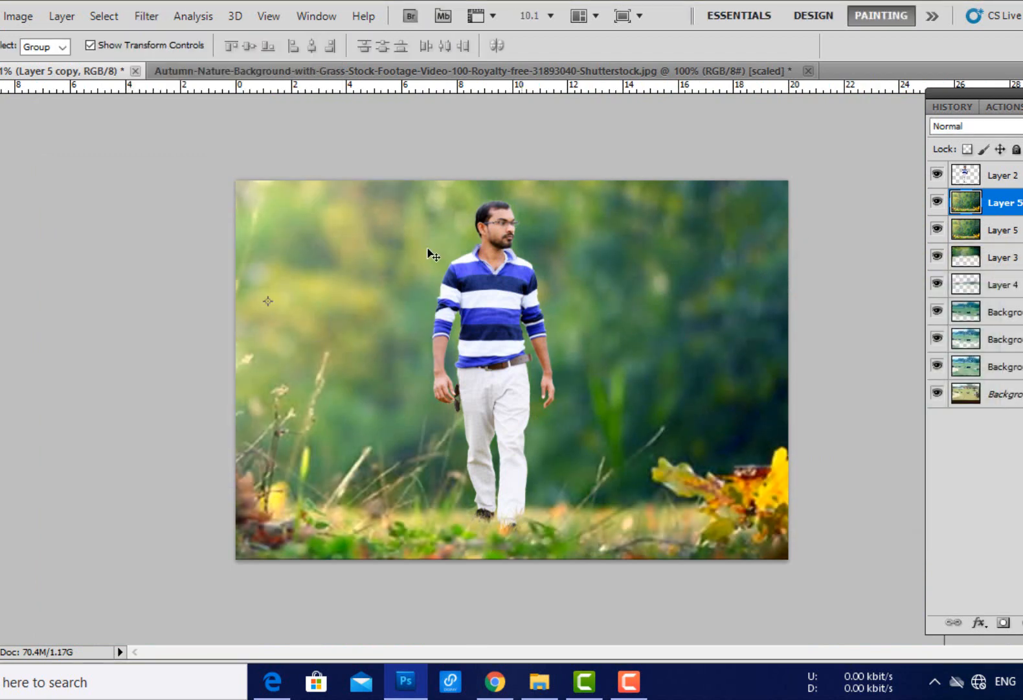
- Apply a Gaussian Blur with a radius of 22.3 pixels to the backdrop copy
left_click(147, 16)
mouse_move(187, 183)
left_click(396, 250)
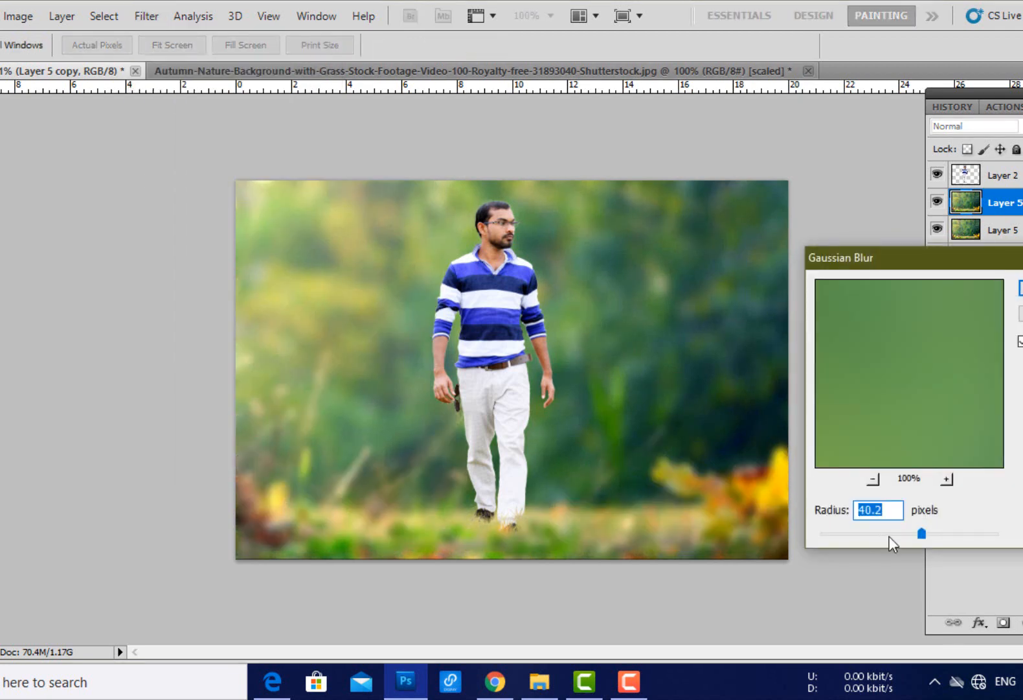
left_click_drag(890, 536, 905, 537)
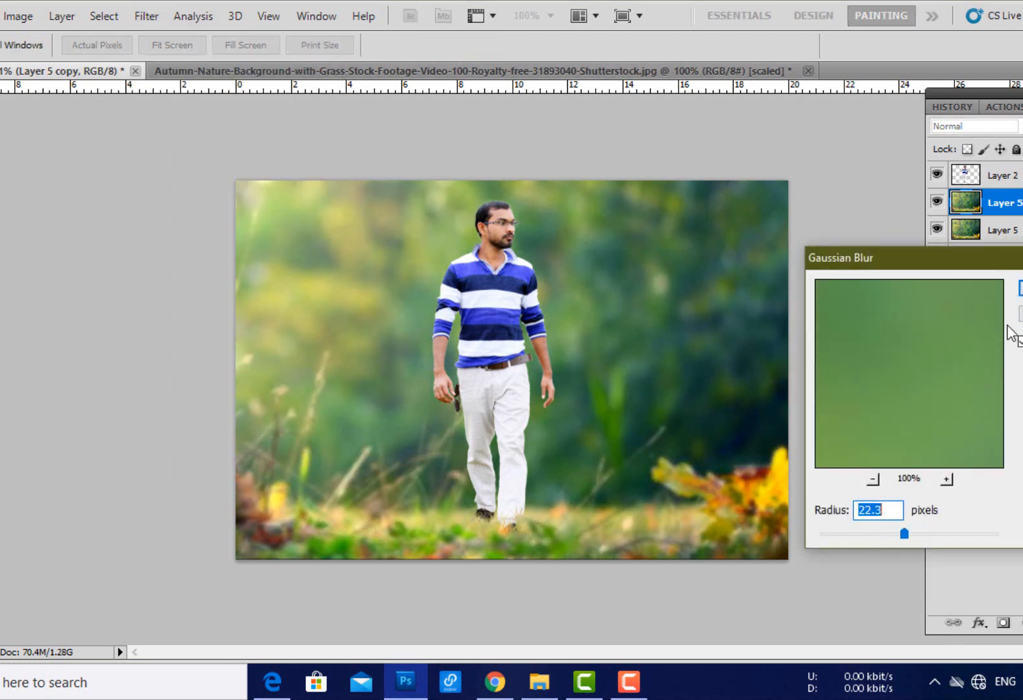
left_click(1020, 288)
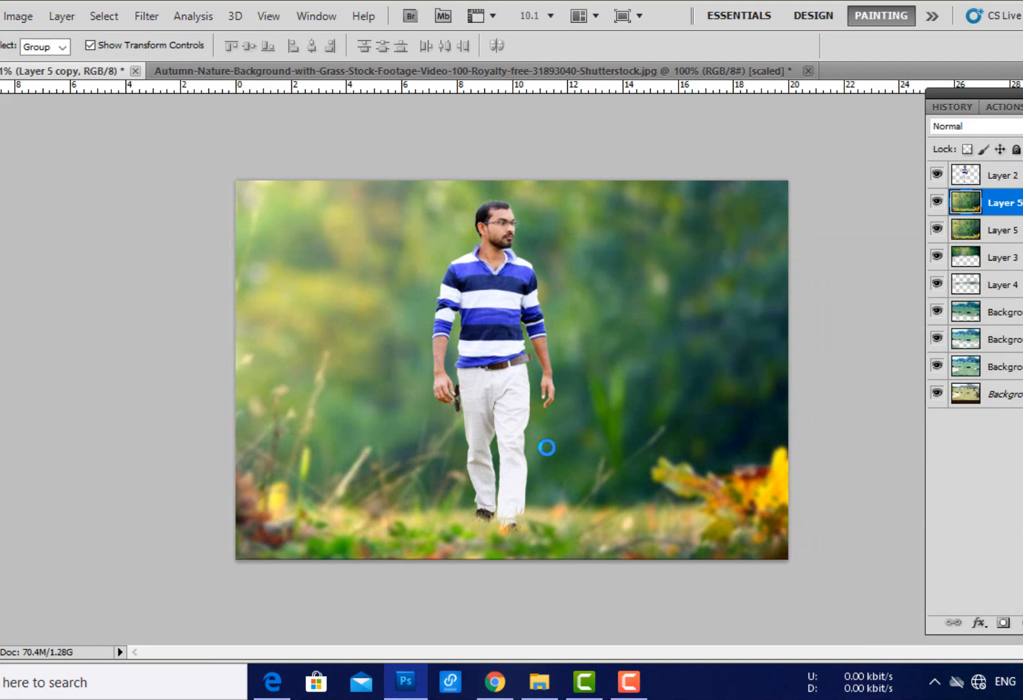
- Switch to the Eraser and make a first stroke on the blurred backdrop copy
key("e")
right_click(478, 311)
left_click(220, 487)
scroll(524, 592, "up", 4)
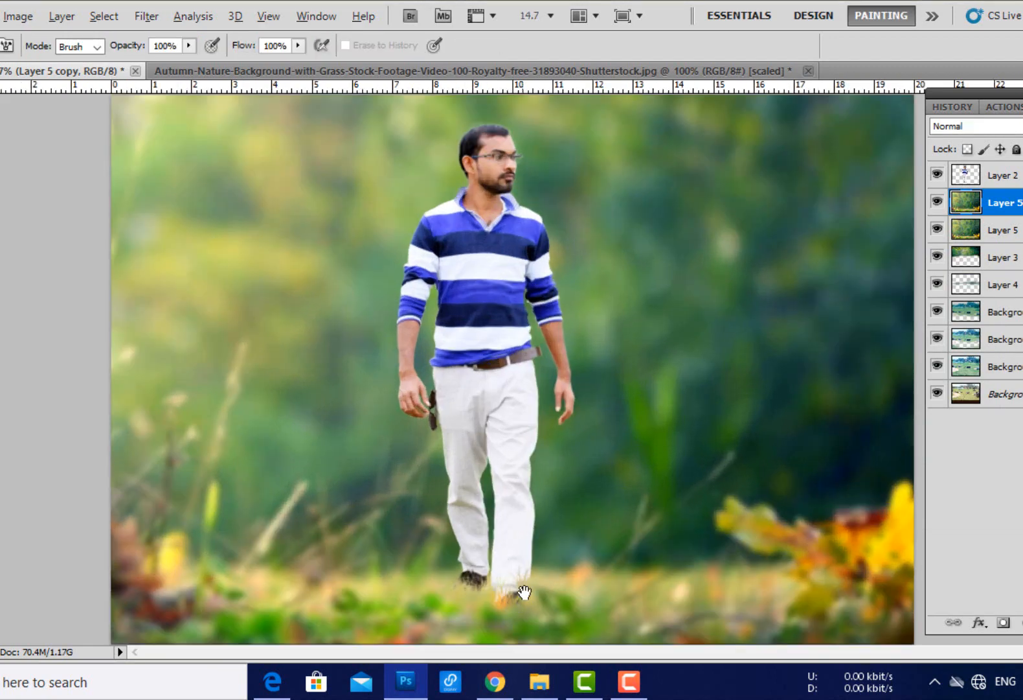
- Undo the layer deletions by returning to the History state of the last Eraser stroke
scroll(484, 465, "down", 5)
key("ctrl+alt+z")
key("ctrl+alt+z")
key("ctrl+alt+z")
key("ctrl+alt+z")
key("ctrl+alt+z")
key("ctrl+alt+z")
key("ctrl+alt+z")
key("ctrl+alt+z")
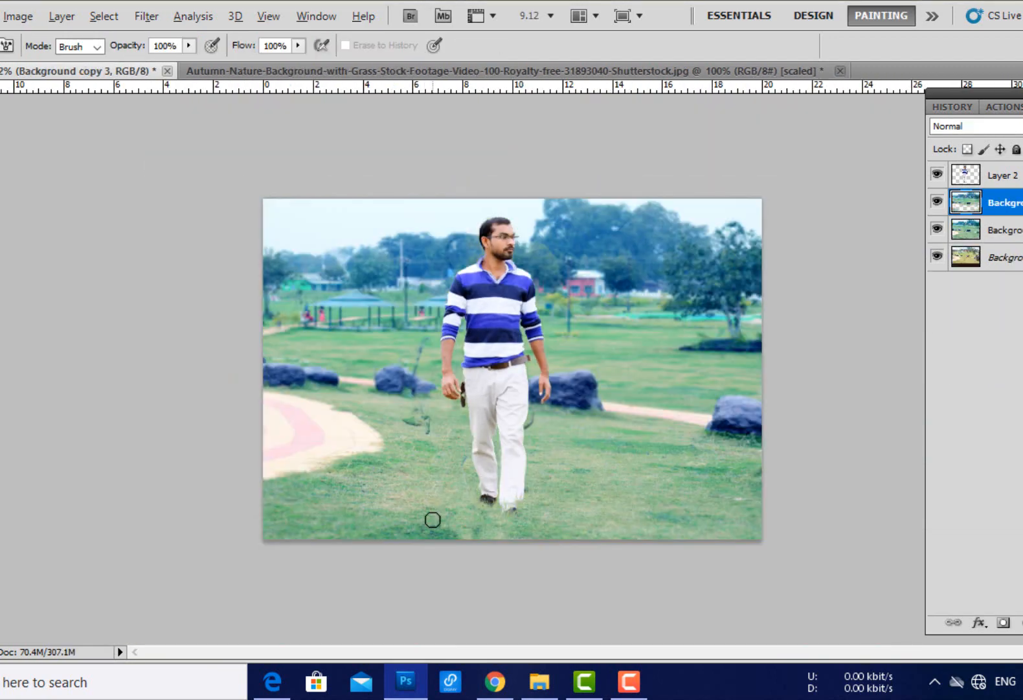
key("ctrl+shift+z")
key("ctrl+shift+z")
key("ctrl+shift+z")
key("ctrl+shift+z")
key("ctrl+shift+z")
key("ctrl+shift+z")
key("ctrl+shift+z")
key("ctrl+shift+z")
left_click(952, 107)
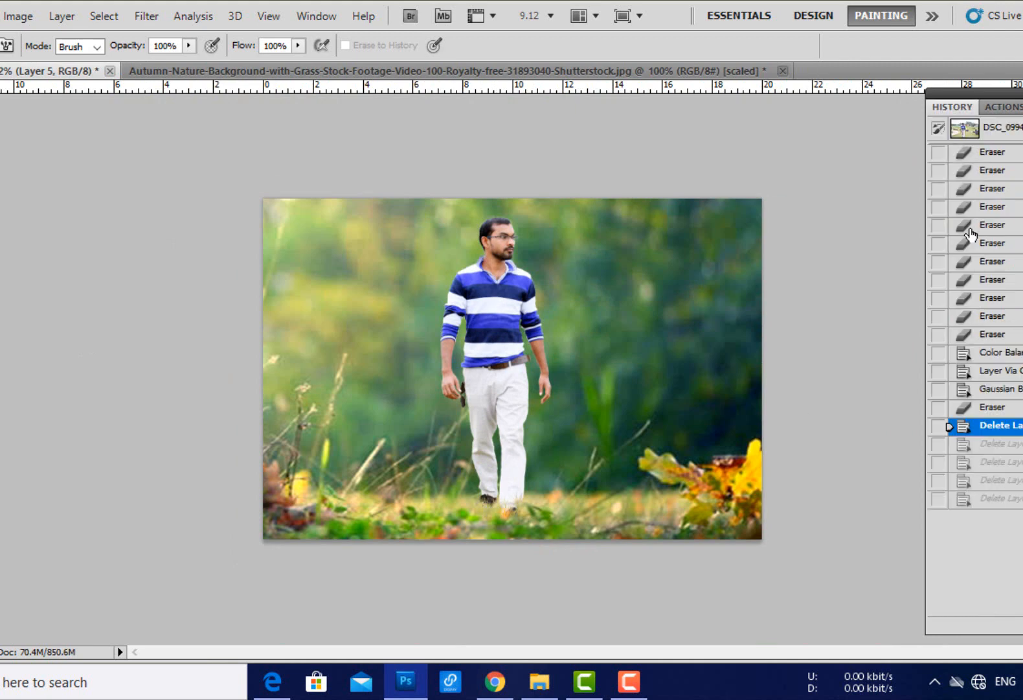
left_click(992, 499)
left_click(997, 410)
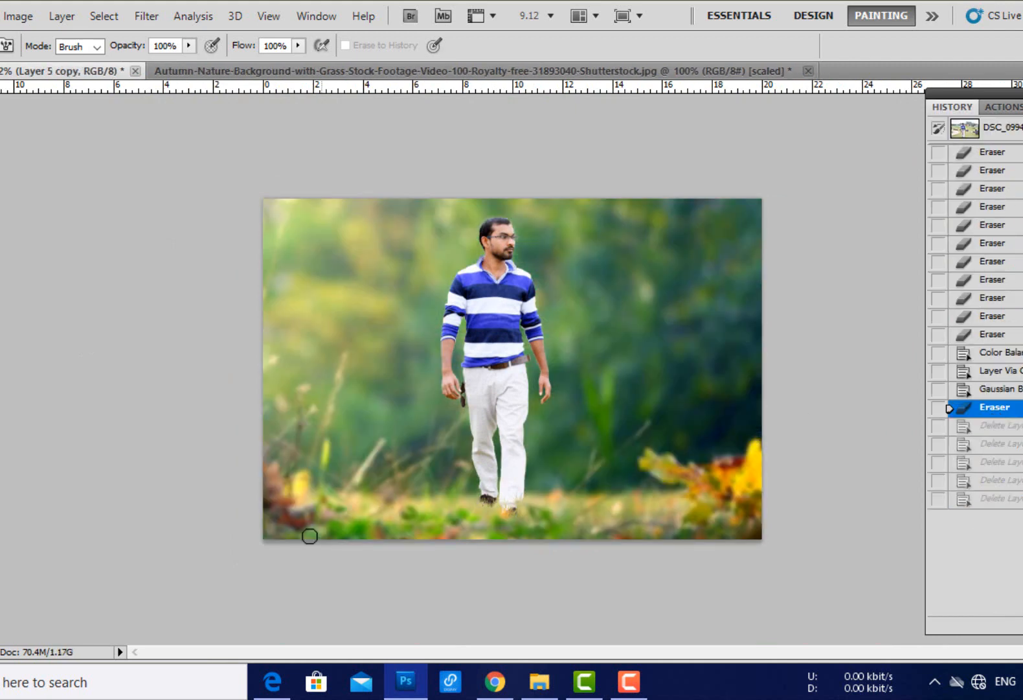
- Erase the blurred copy along the foreground grass from the lower-left corner past the man's feet
left_click_drag(310, 535, 438, 558)
scroll(496, 596, "up", 9)
mouse_move(550, 615)
left_mouse_down()
mouse_move(619, 356)
mouse_move(629, 423)
left_mouse_up()
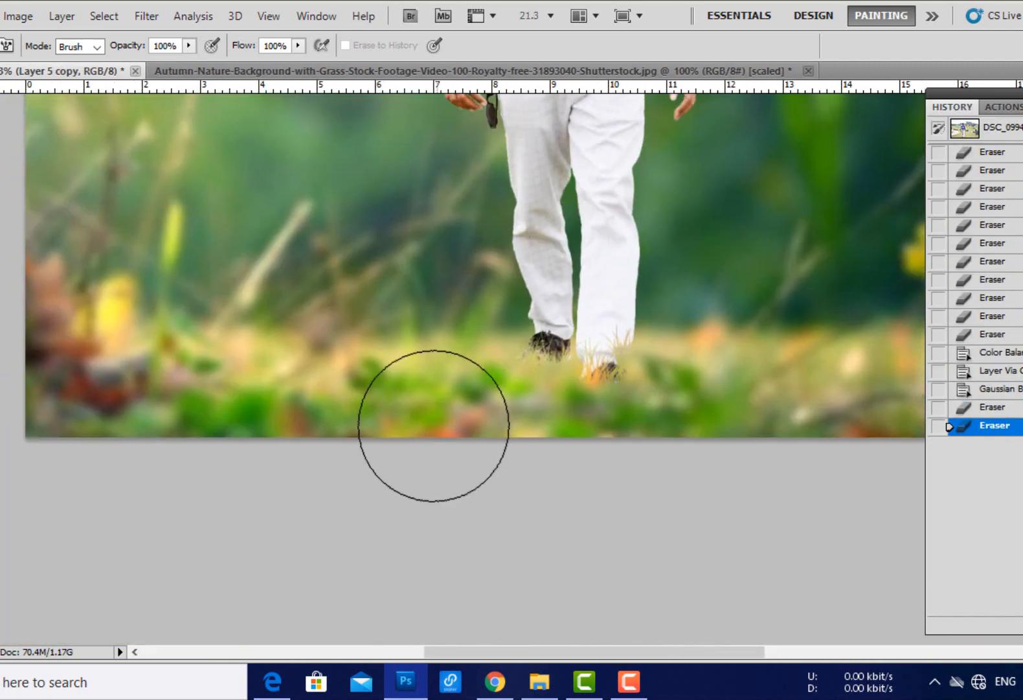
right_click(371, 416)
left_click_drag(351, 425, 771, 449)
- Erase the blur over the yellow leaves and grass at the lower right, and touch up the lower-left foreground
left_click_drag(823, 441, 409, 370)
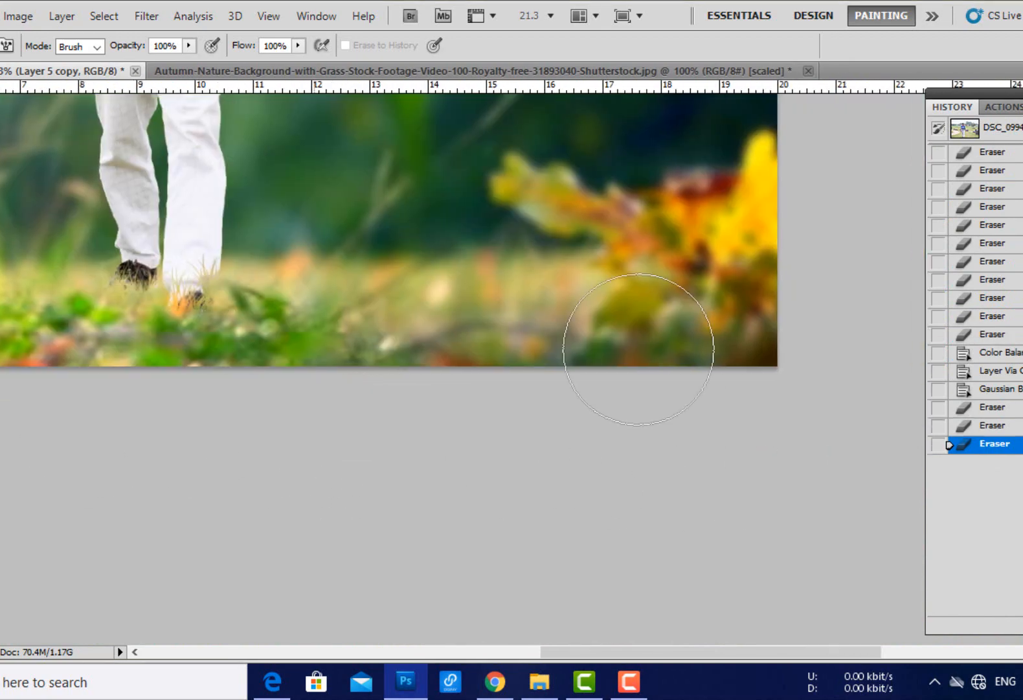
mouse_move(638, 349)
left_mouse_down()
mouse_move(549, 270)
mouse_move(441, 349)
mouse_move(353, 335)
left_mouse_up()
left_click_drag(310, 337, 555, 359)
mouse_move(182, 366)
left_mouse_down()
mouse_move(58, 400)
mouse_move(45, 392)
left_mouse_up()
left_click_drag(45, 392, 317, 435)
scroll(441, 412, "down", 6)
scroll(443, 417, "up", 3)
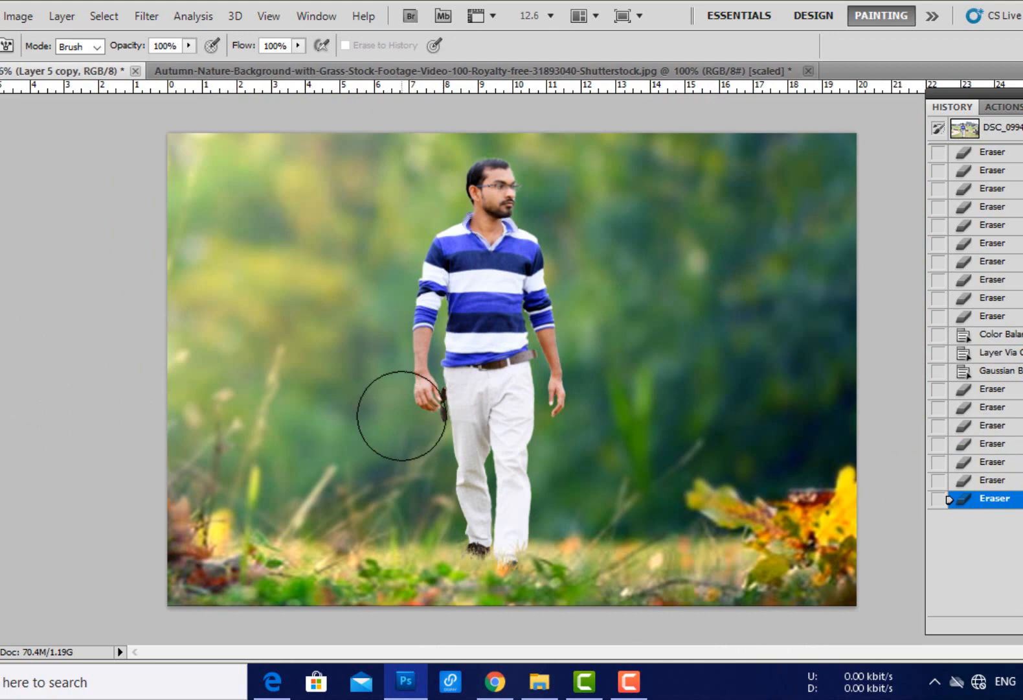
scroll(400, 416, "down", 1)
scroll(400, 415, "up", 1)
scroll(531, 212, "up", 5)
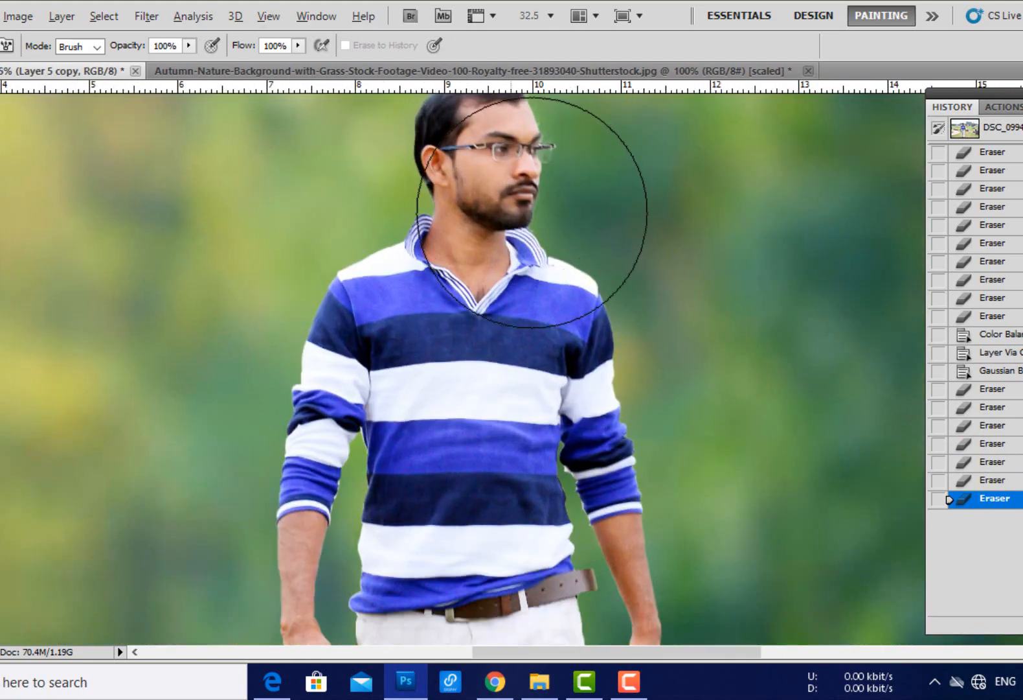
scroll(531, 212, "down", 5)
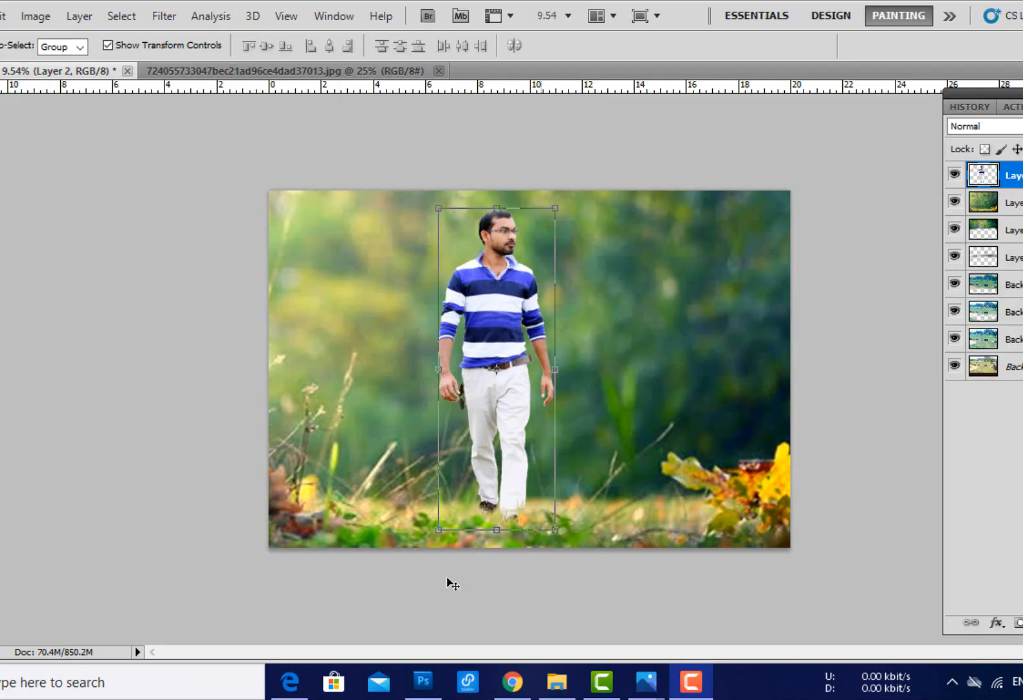
- Place the tree-lined road photo in the composition, scale it to fill the canvas, and hide the older background layers
left_click(557, 680)
left_click_drag(1013, 303, 298, 97)
left_click_drag(253, 166, 358, 285)
left_click_drag(358, 285, 368, 256)
scroll(501, 354, "down", 1)
left_click_drag(501, 355, 765, 583)
key("Return")
left_click_drag(659, 424, 575, 429)
- Move the man's layer above the road photo layer
left_click(985, 207)
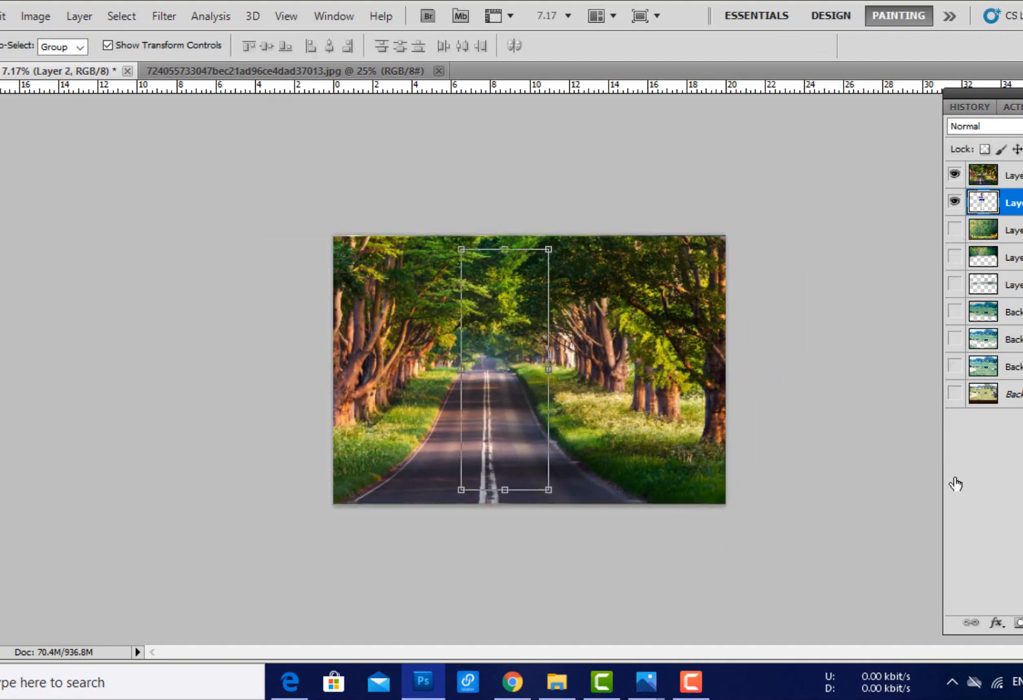
left_click_drag(1022, 204, 1021, 166)
scroll(634, 443, "up", 7)
scroll(635, 443, "down", 5)
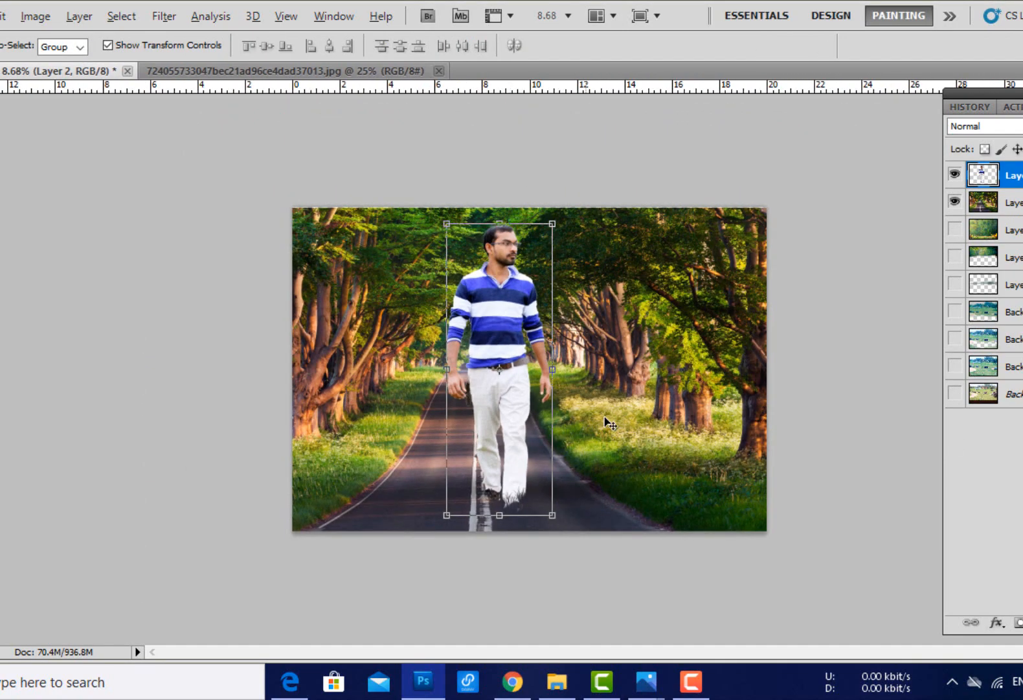
- Select the road photo layer and scale it up proportionally to 169.46%
right_click(649, 415)
left_click(676, 427)
scroll(476, 330, "down", 2)
left_click_drag(250, 235, 0, 29)
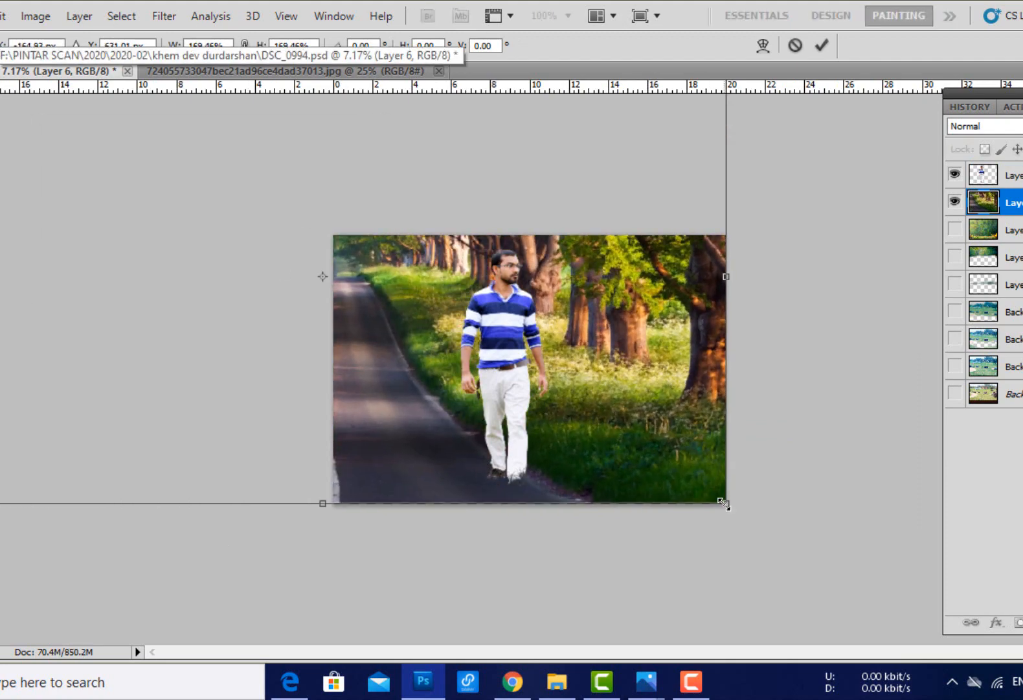
key("Return")
scroll(662, 432, "up", 5)
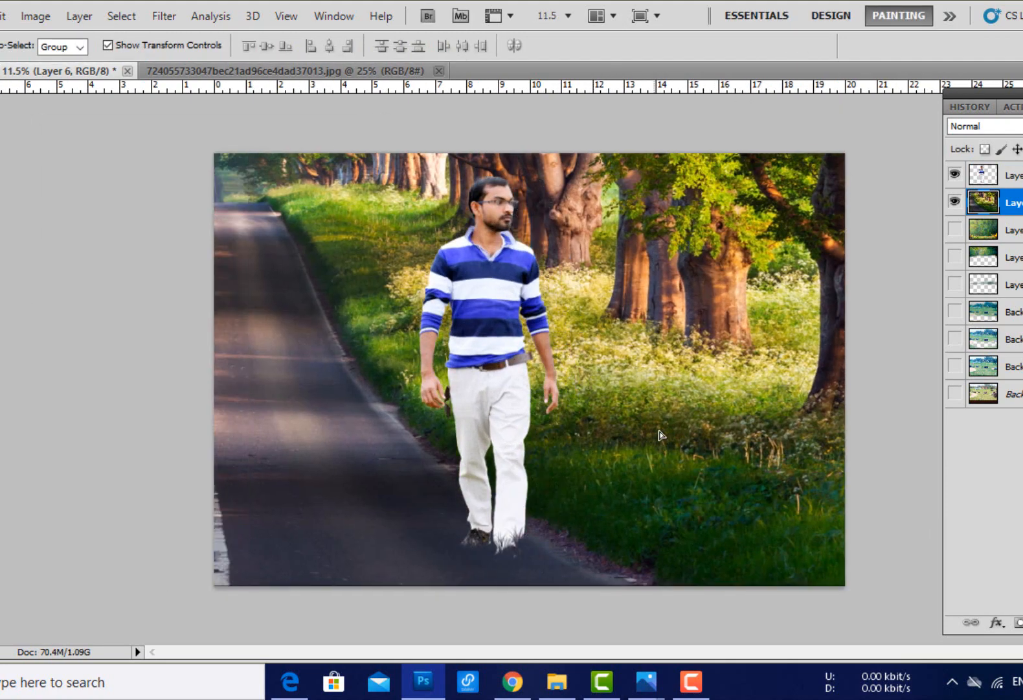
- Reposition the enlarged road photo to bring in its centre line, and move the man onto the grass at the right
left_click_drag(730, 432, 751, 456)
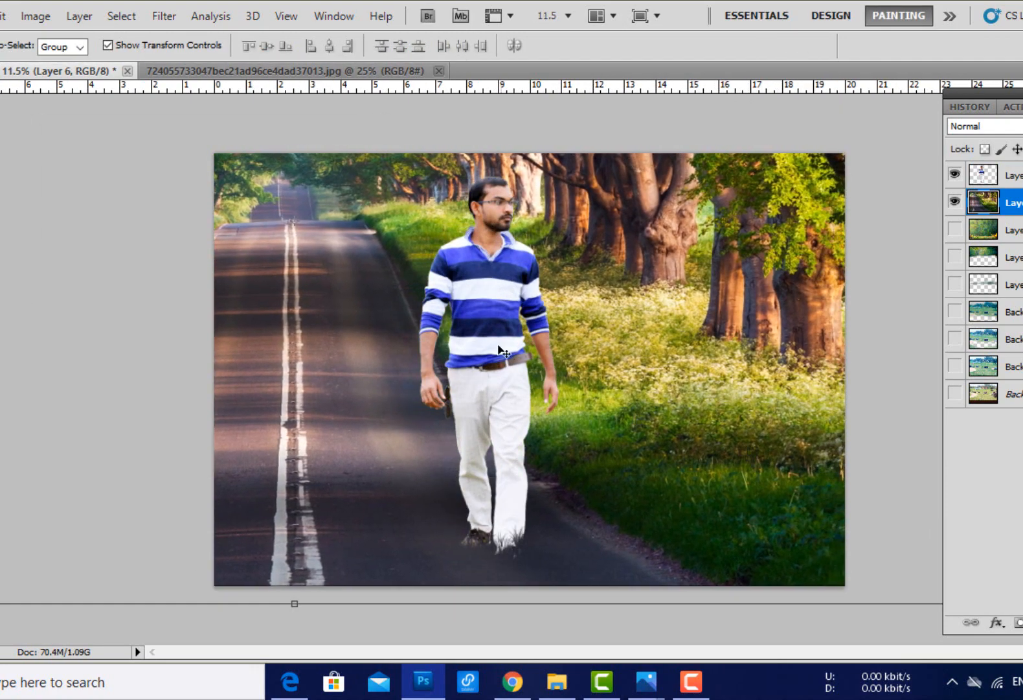
left_click_drag(489, 387, 726, 377)
left_click_drag(582, 413, 560, 423)
key("ctrl+0")
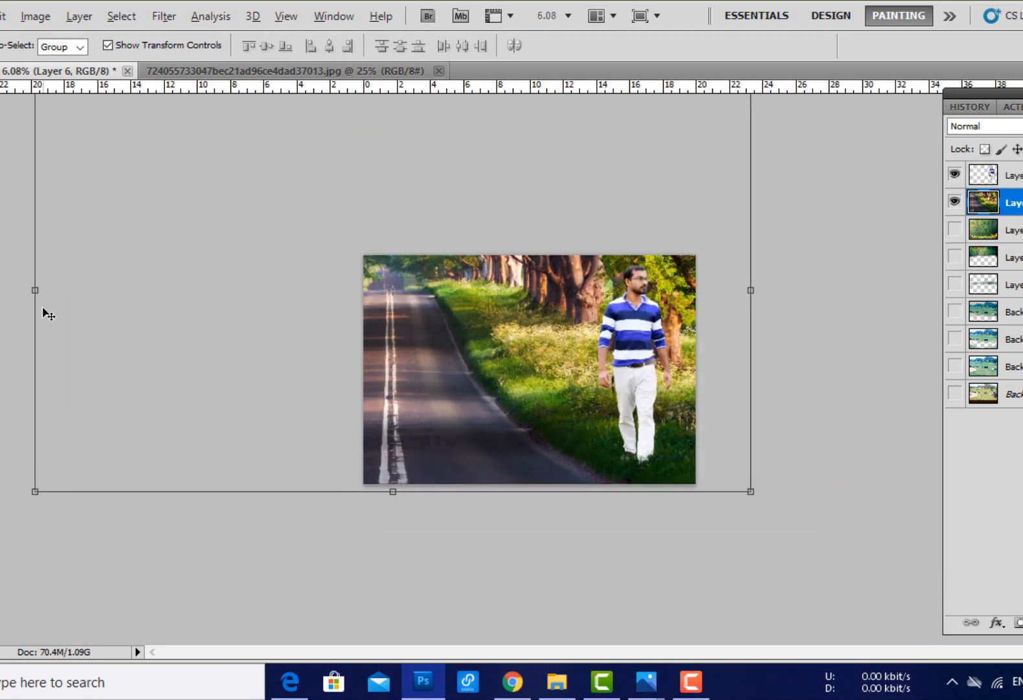
- Narrow the road photo layer to 82.82% width while keeping its height at 100%
left_click_drag(36, 291, 140, 291)
left_click_drag(751, 291, 738, 298)
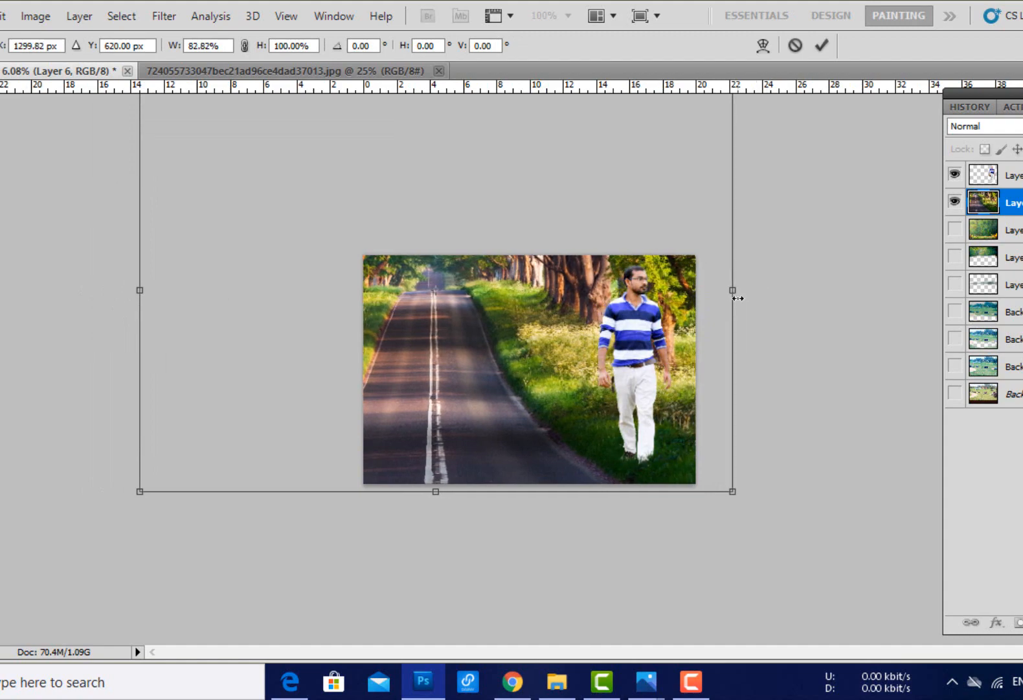
left_click(822, 45)
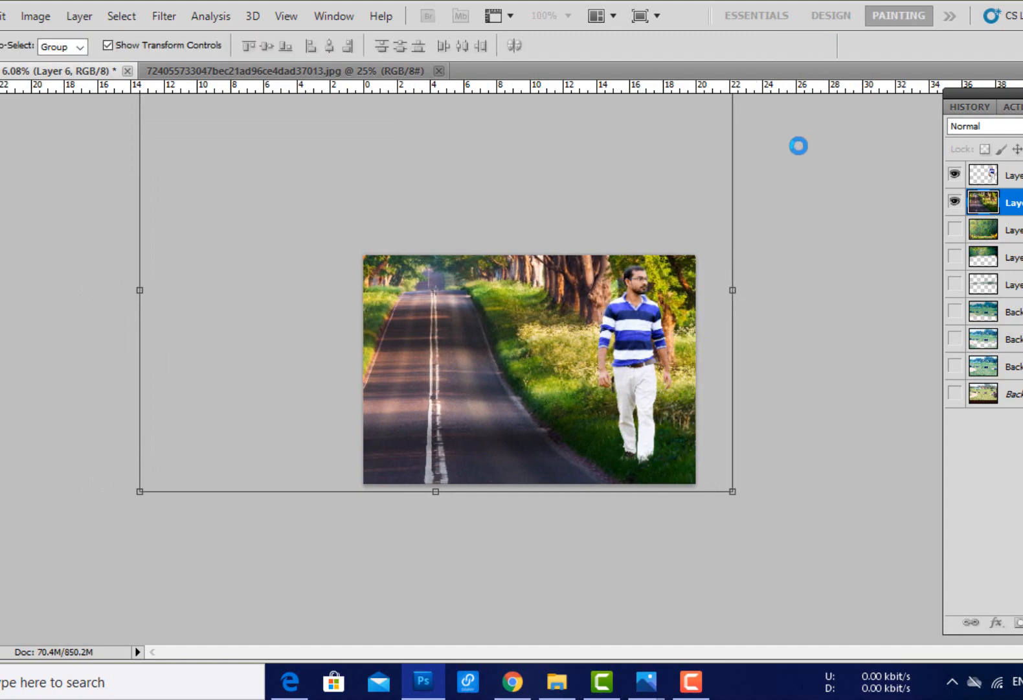
- Examine how the man and his shoes blend with the grass in the road scene
scroll(656, 388, "up", 6)
left_click_drag(803, 312, 571, 461)
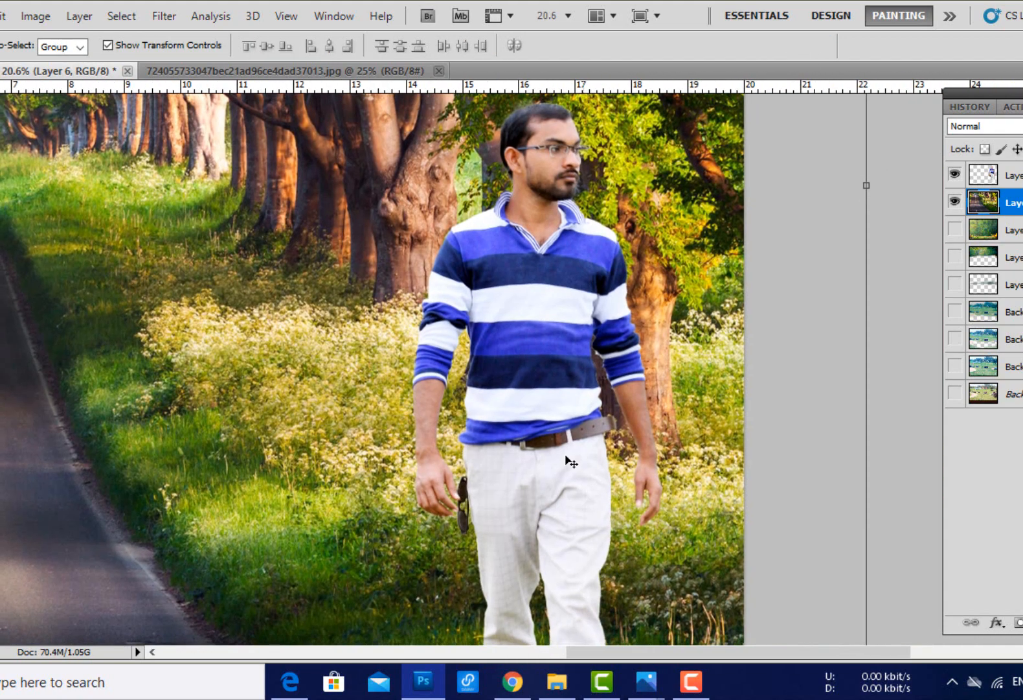
scroll(571, 461, "down", 3)
scroll(669, 448, "up", 1)
scroll(669, 448, "down", 1)
right_click(534, 277)
left_click(567, 290)
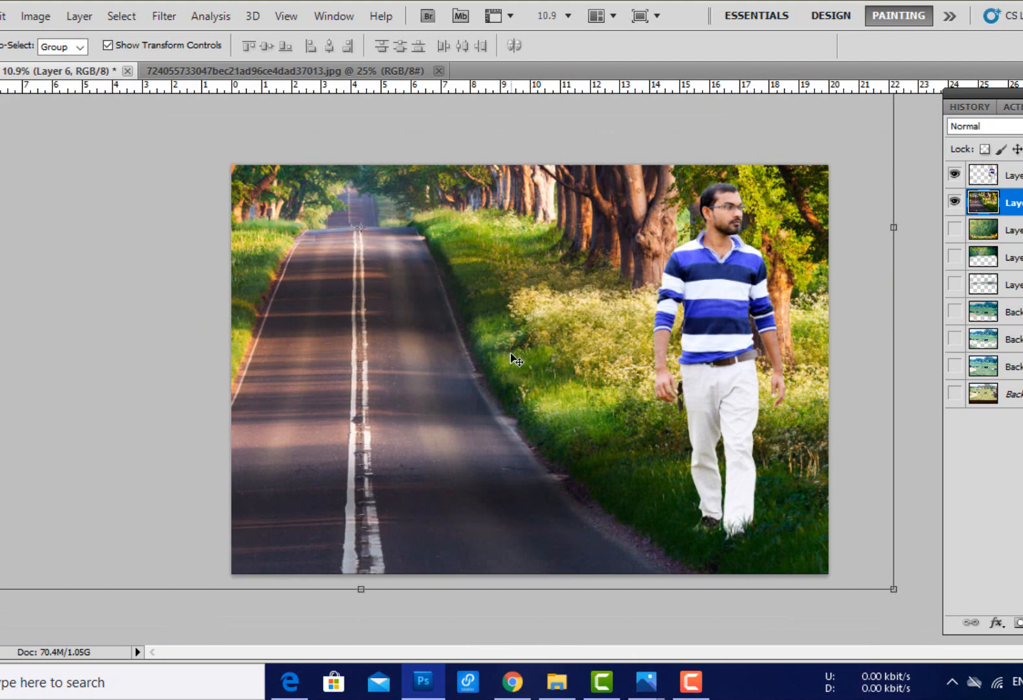
scroll(529, 576, "up", 4)
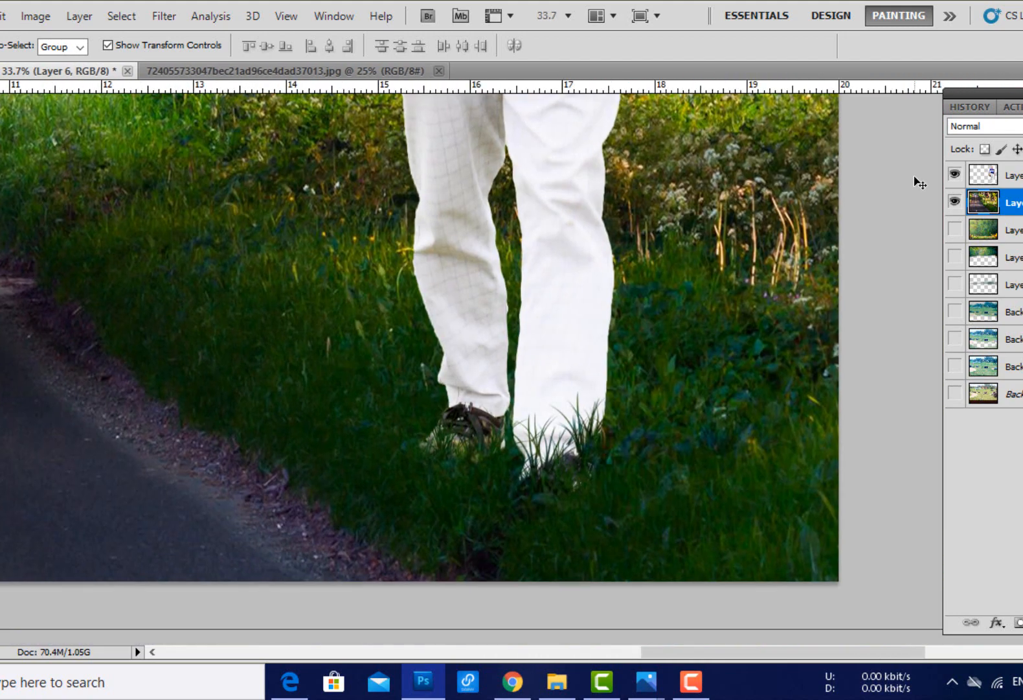
- Erase the lower edges of the man's shoes and trouser hems with a grass-shaped brush so blades of grass overlap them
left_click(983, 175)
scroll(560, 459, "up", 3)
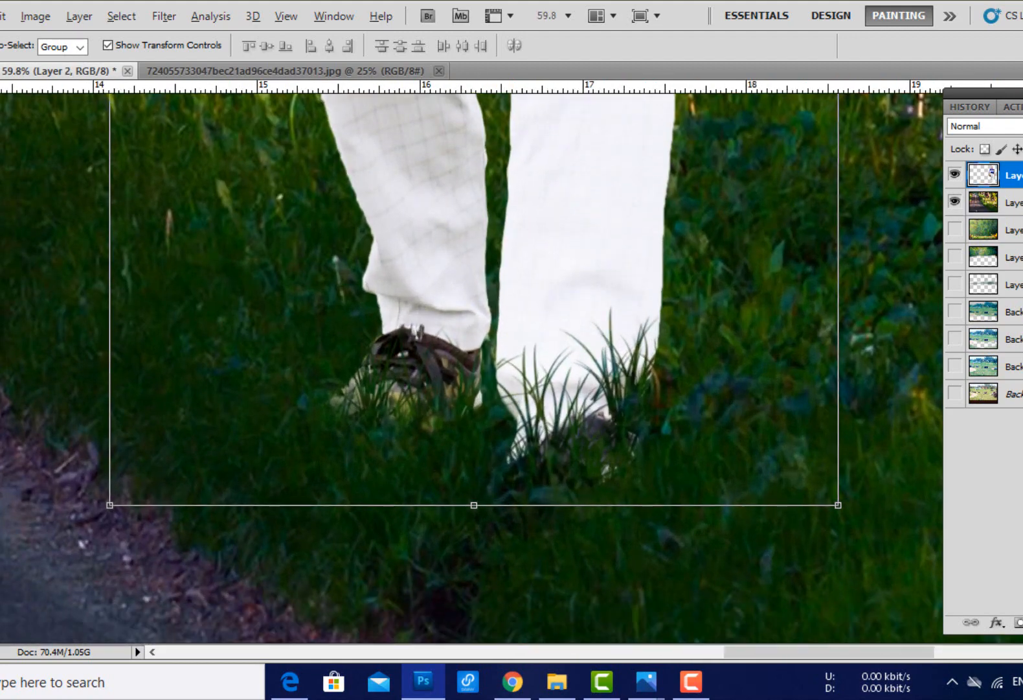
key("e")
right_click(590, 361)
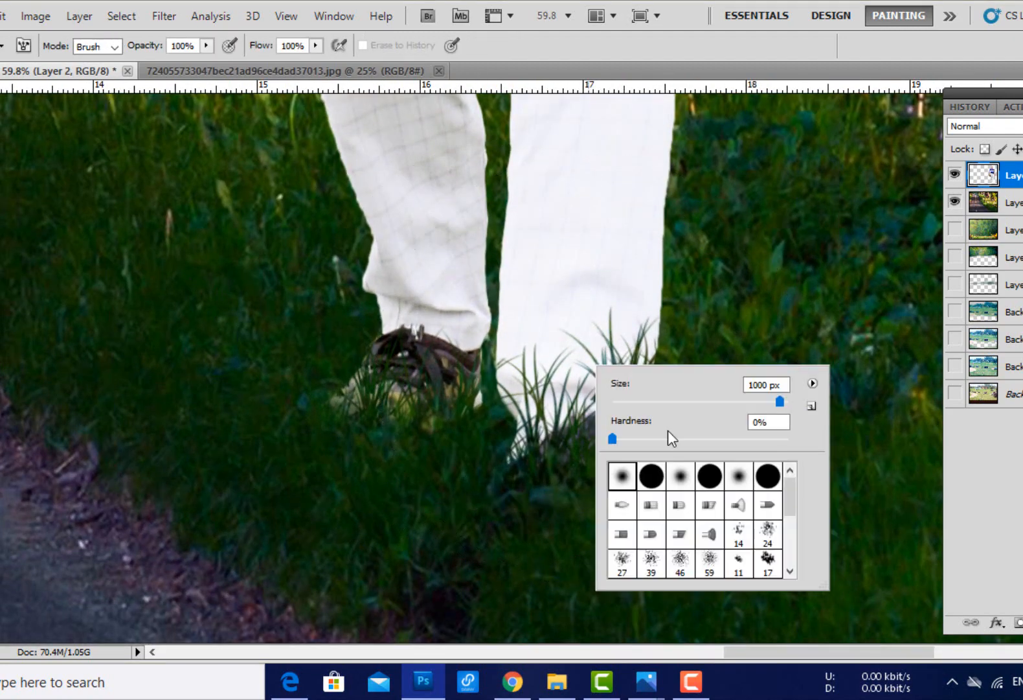
scroll(693, 536, "down", 3)
left_click(765, 543)
left_click(497, 428)
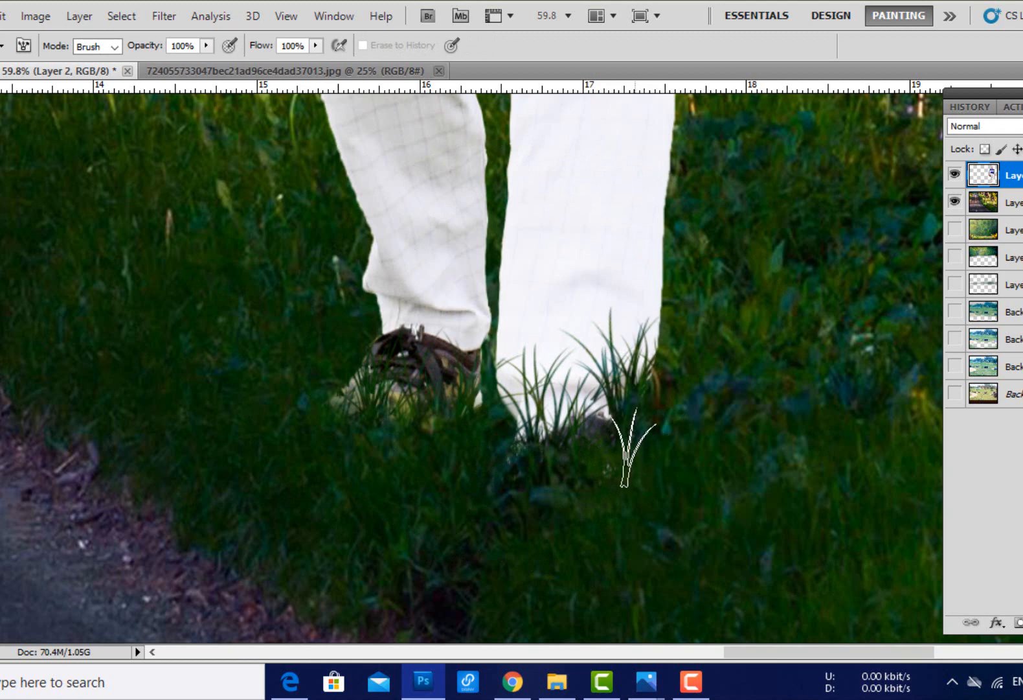
mouse_move(634, 447)
left_mouse_down()
mouse_move(528, 379)
mouse_move(573, 442)
mouse_move(539, 428)
mouse_move(565, 427)
left_mouse_up()
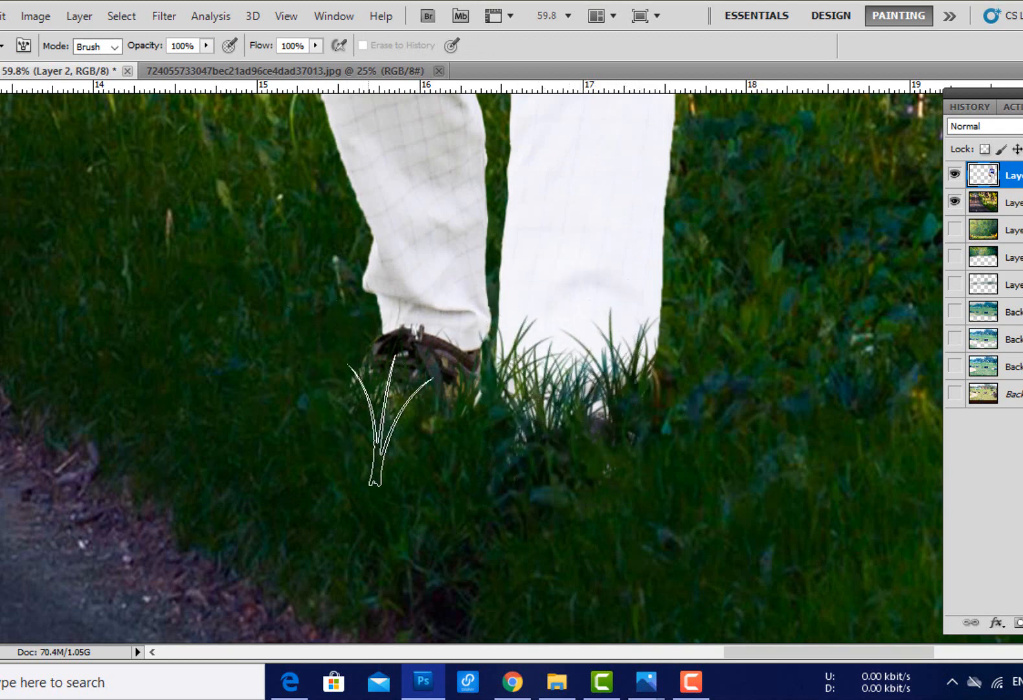
mouse_move(387, 339)
left_mouse_down()
mouse_move(456, 324)
mouse_move(407, 387)
mouse_move(333, 391)
mouse_move(363, 363)
left_mouse_up()
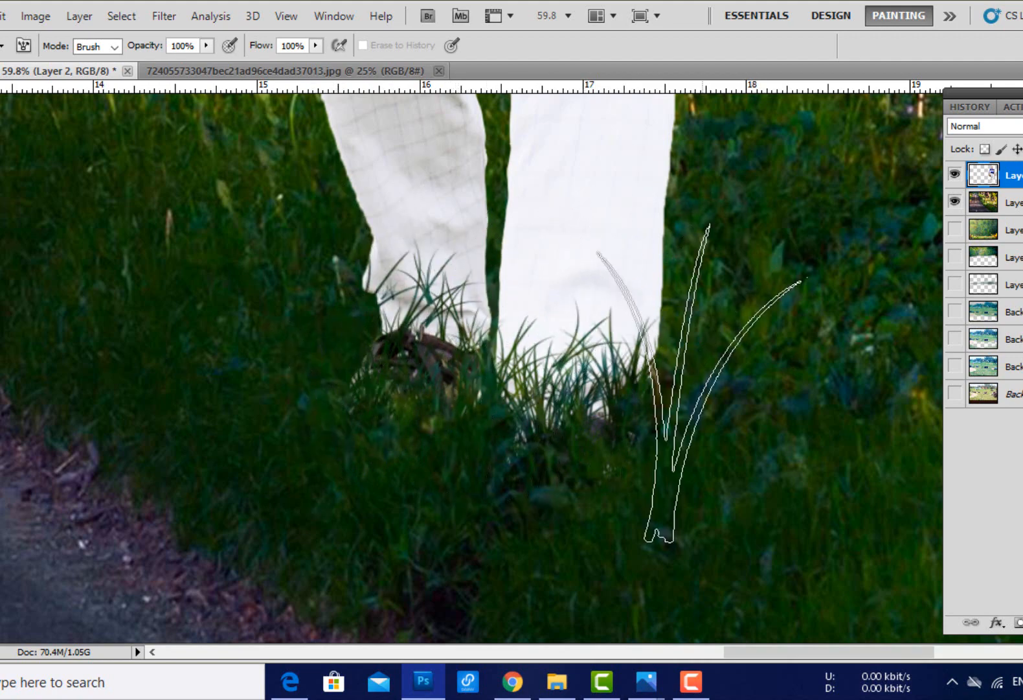
scroll(699, 383, "down", 5)
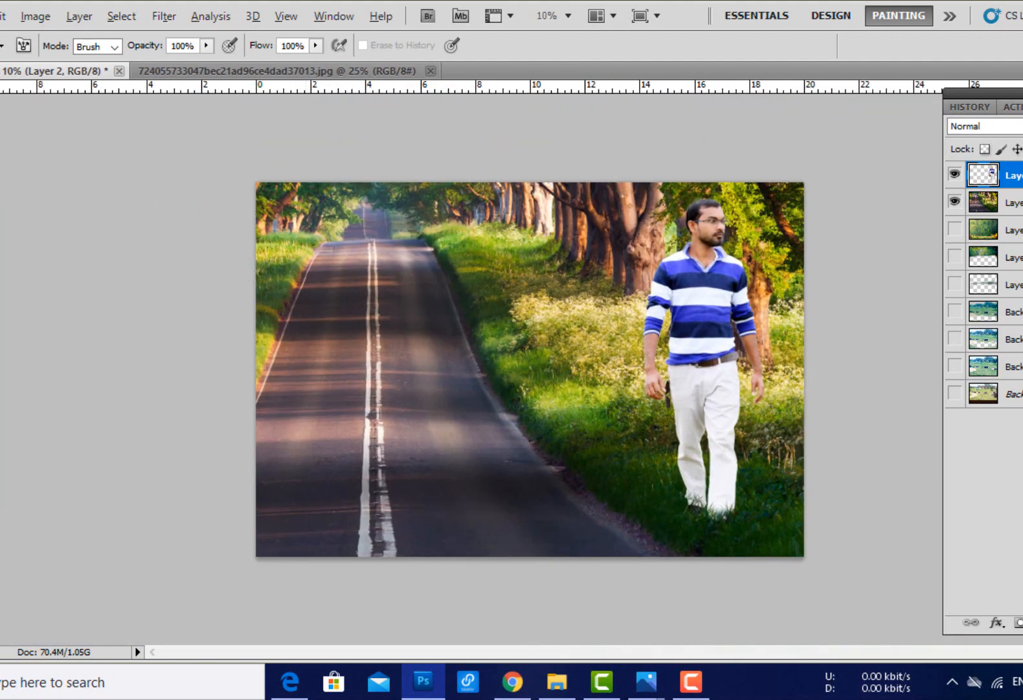
- Select the road photo layer beneath the man and duplicate it
key("v")
right_click(481, 344)
left_click(514, 357)
key("ctrl+j")
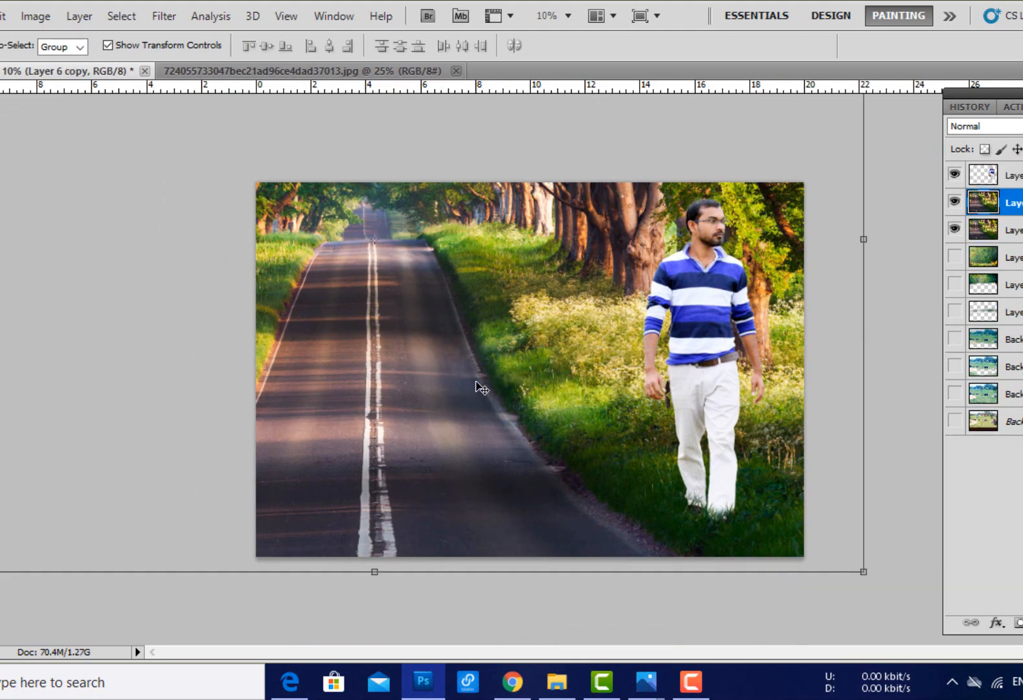
- Soften the duplicated road photo layer with a strong Gaussian Blur
left_click(164, 15)
mouse_move(183, 179)
left_click(356, 249)
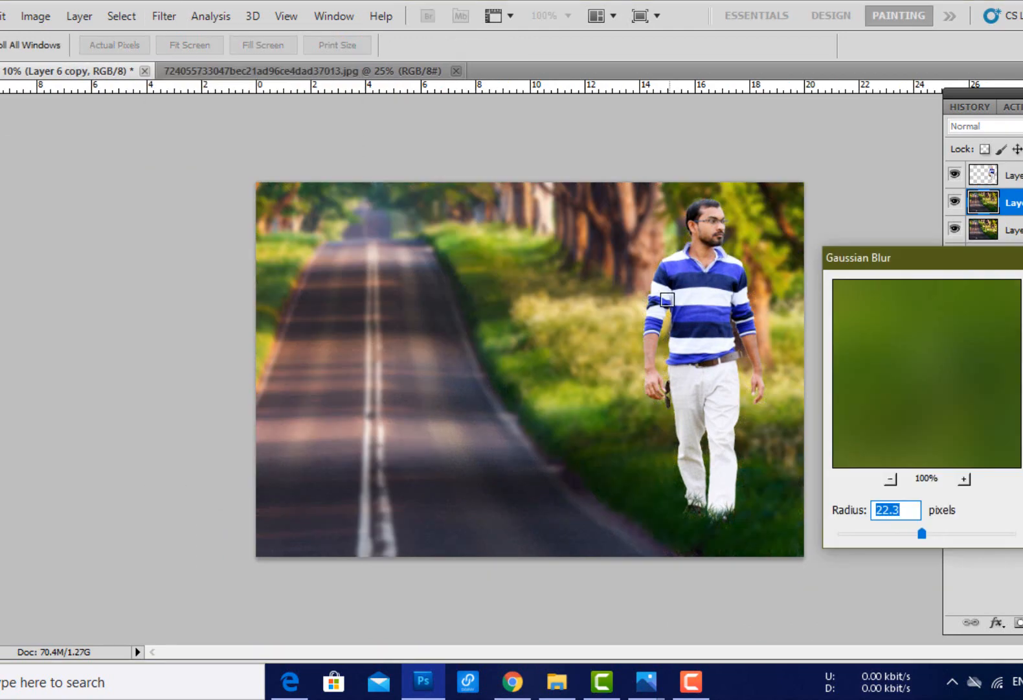
left_click(925, 534)
key("Return")
key("v")
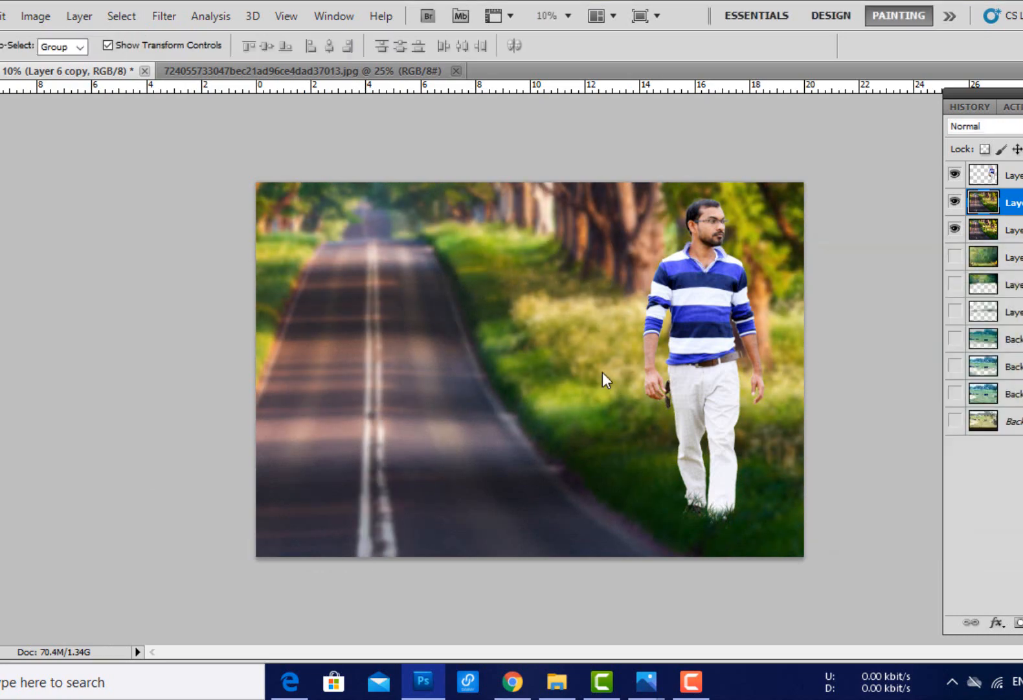
scroll(747, 530, "up", 10)
scroll(651, 325, "down", 9)
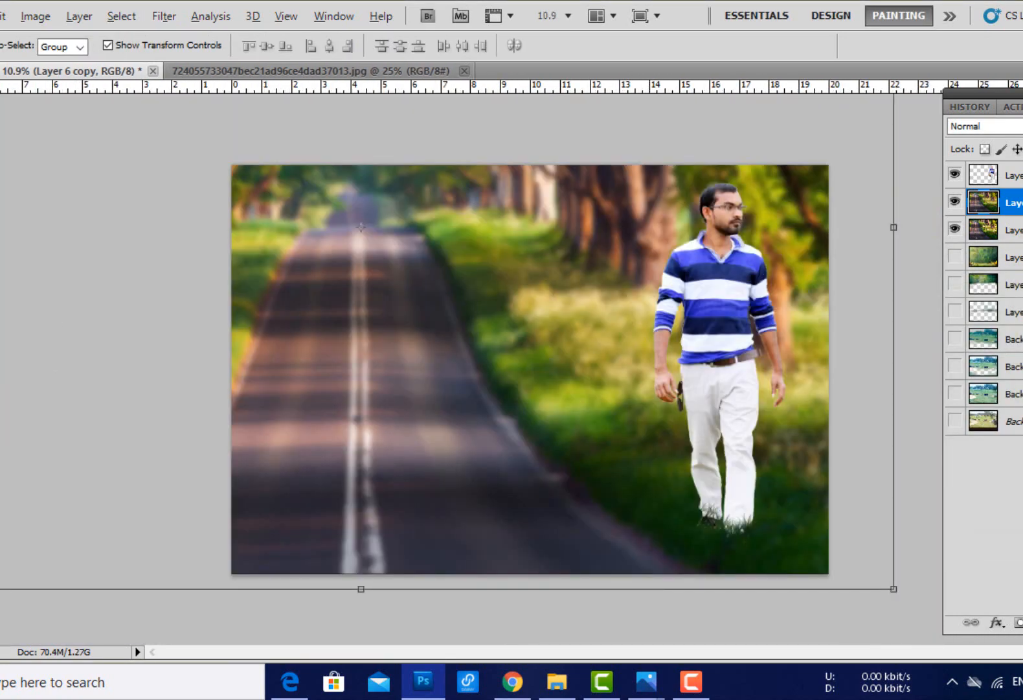
- Erase the blurred copy along the foreground with a soft round brush, bringing back sharp grass around the feet and sharp road
key("e")
right_click(750, 529)
scroll(752, 531, "up", 3)
left_click(687, 532)
left_click(518, 516)
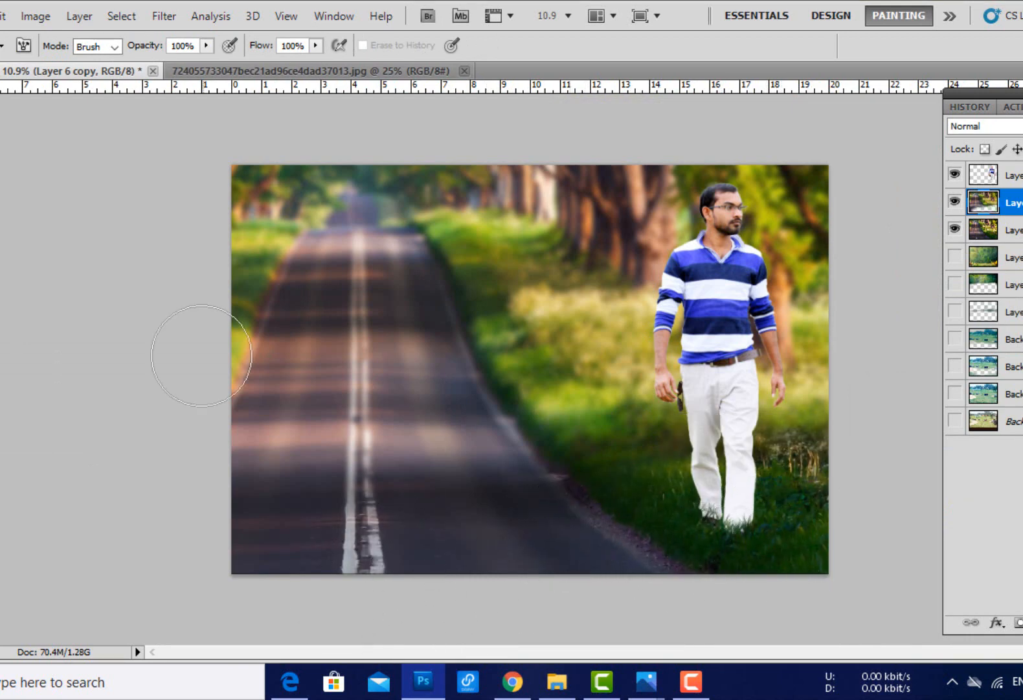
key("v")
scroll(542, 359, "down", 1)
scroll(708, 421, "up", 1)
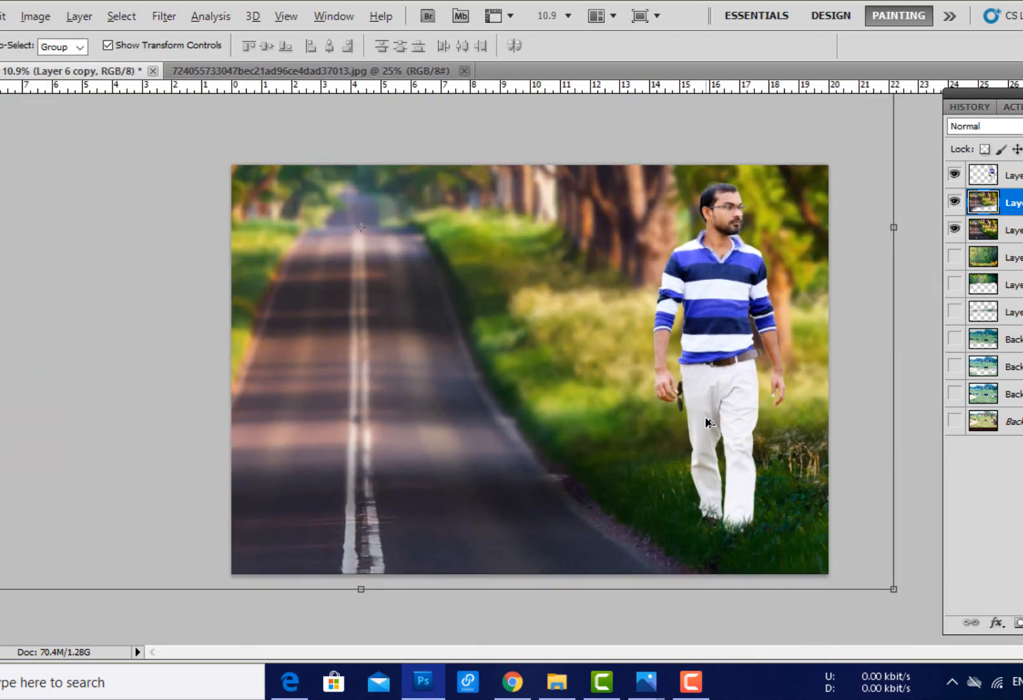
scroll(835, 194, "up", 5)
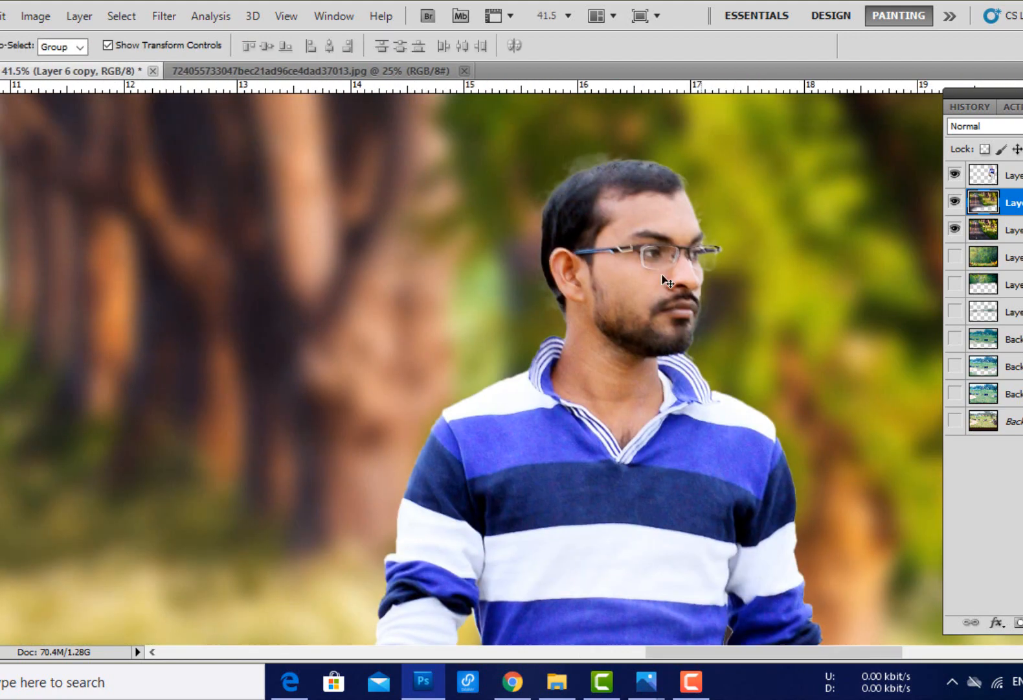
scroll(648, 249, "down", 7)
scroll(711, 396, "up", 1)
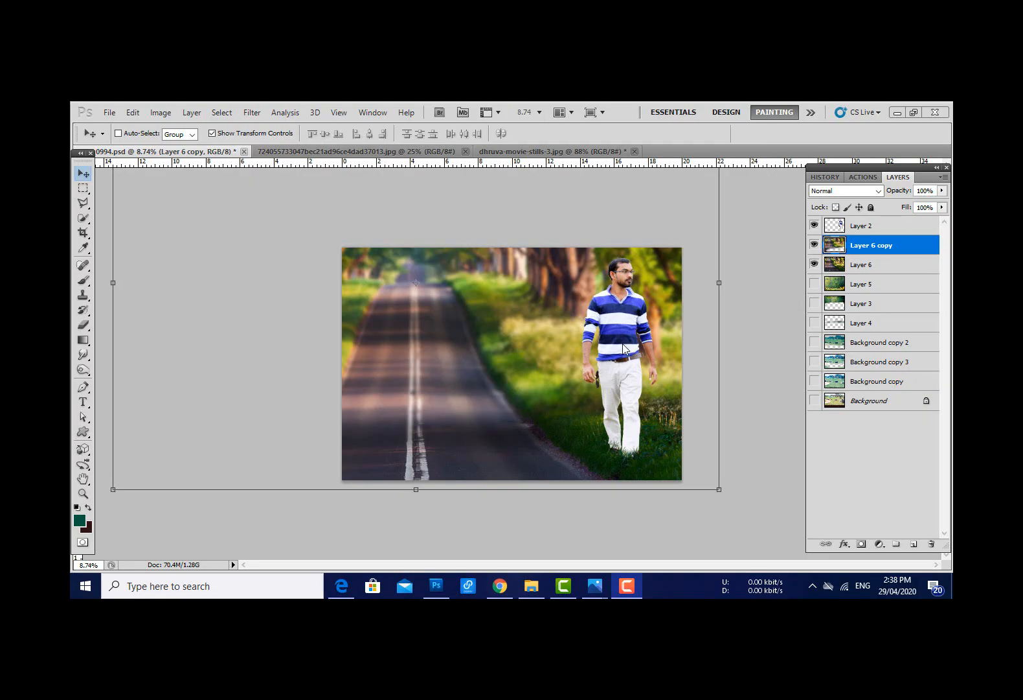
- Select the man's layer and move him from the grass onto the road near the middle of the picture
right_click(623, 343)
left_click(651, 358)
left_click_drag(630, 369, 509, 379)
- Crop the picture to a wide frame that keeps the man from just above his head to his thighs
key("c")
scroll(510, 379, "up", 2)
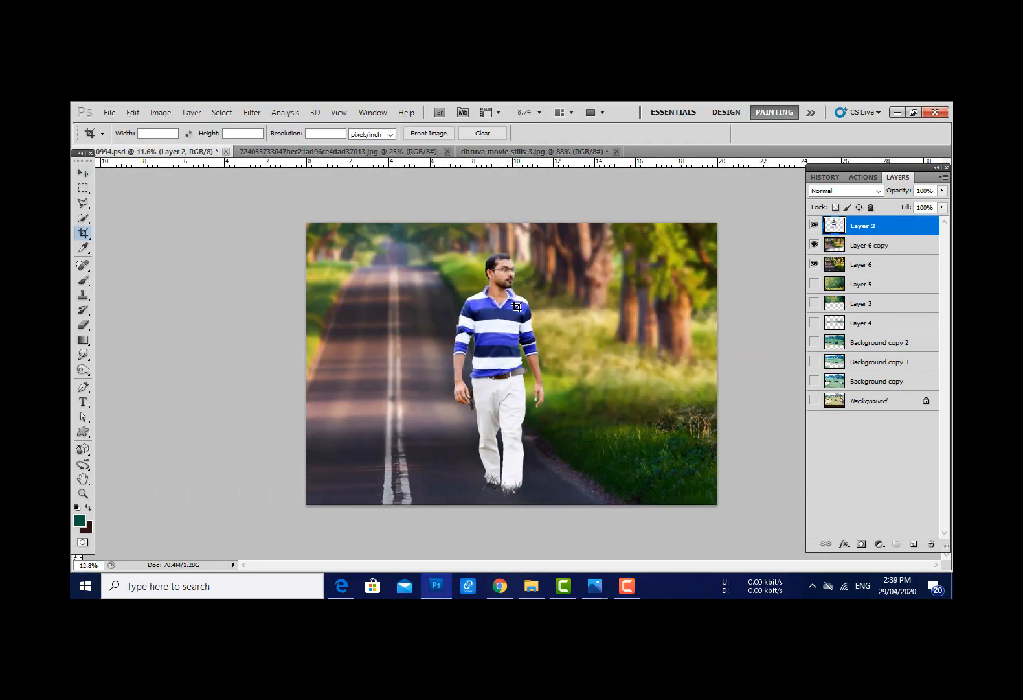
left_click_drag(691, 406, 693, 421)
key("Return")
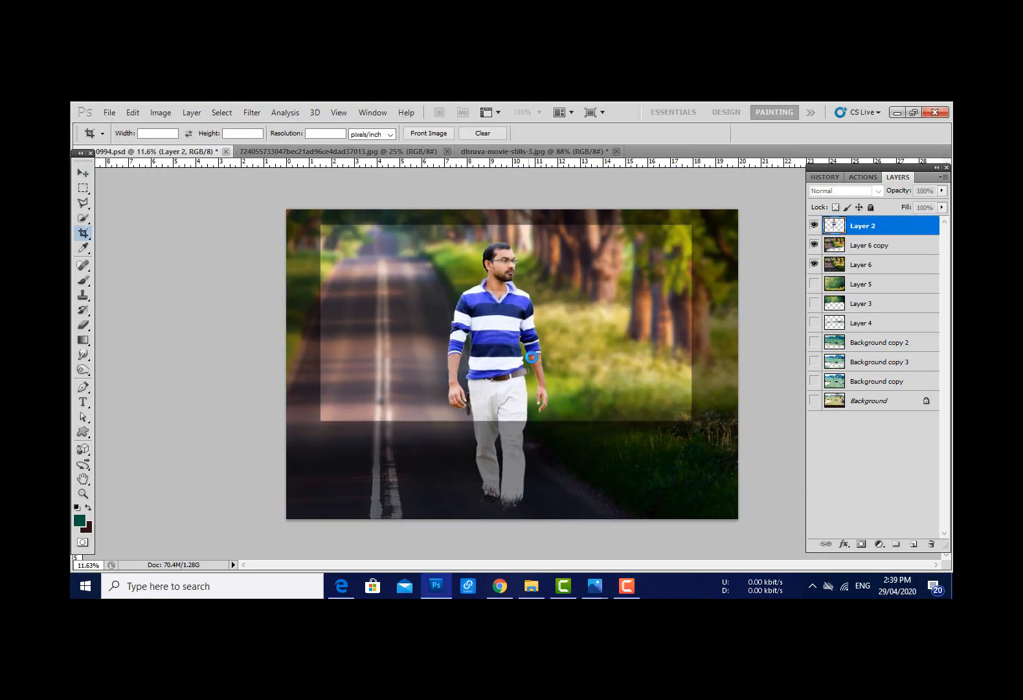
scroll(522, 394, "up", 1)
left_click(85, 173)
- Close the tree-lined road photo and bring the sea picture from dhruva-movie-stills-3.jpg into the composite, scaled to fill the canvas
left_click(408, 151)
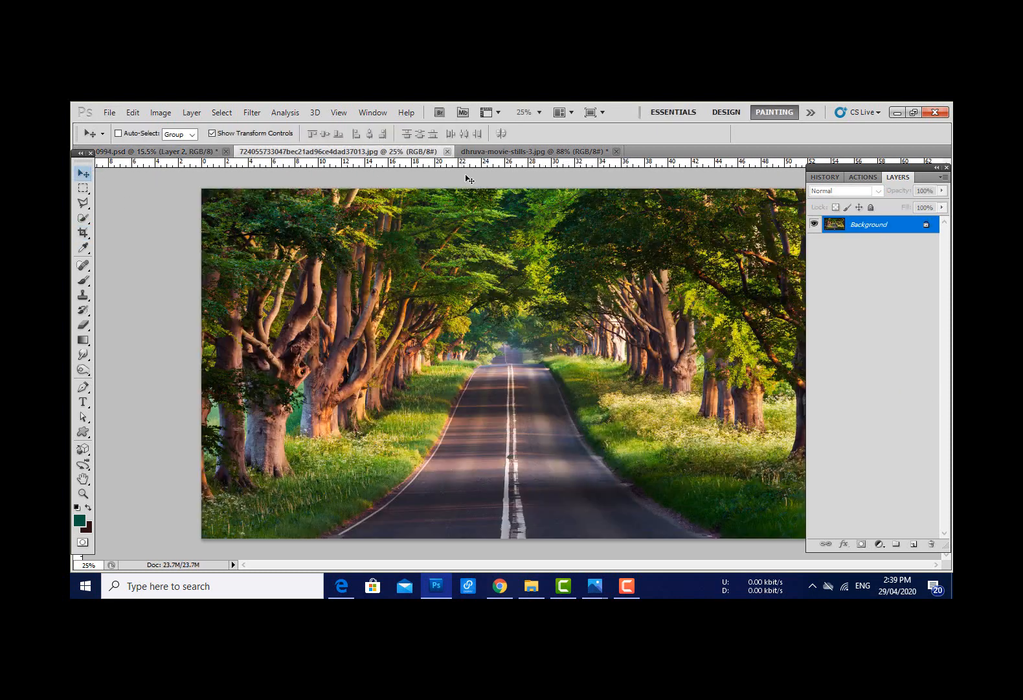
left_click(446, 152)
left_click(363, 152)
scroll(524, 336, "down", 1)
left_click_drag(589, 376, 716, 471)
scroll(375, 320, "down", 1)
key("Return")
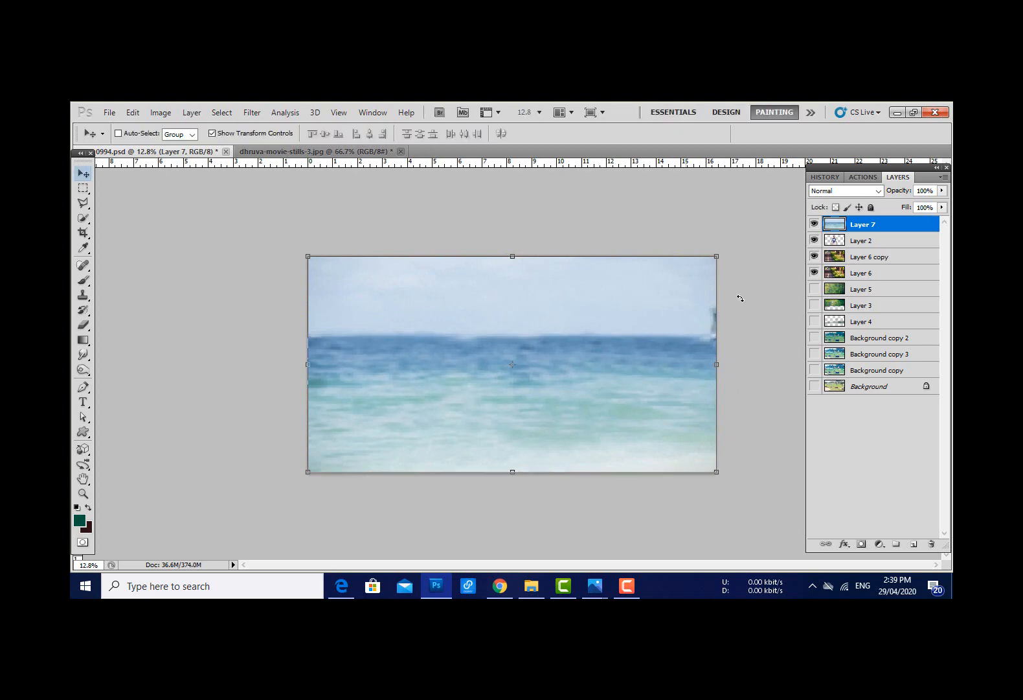
- Place the sea layer beneath the man's layer and stretch it upward past the top of the canvas
left_click_drag(876, 246, 876, 249)
left_click_drag(513, 256, 512, 230)
key("Return")
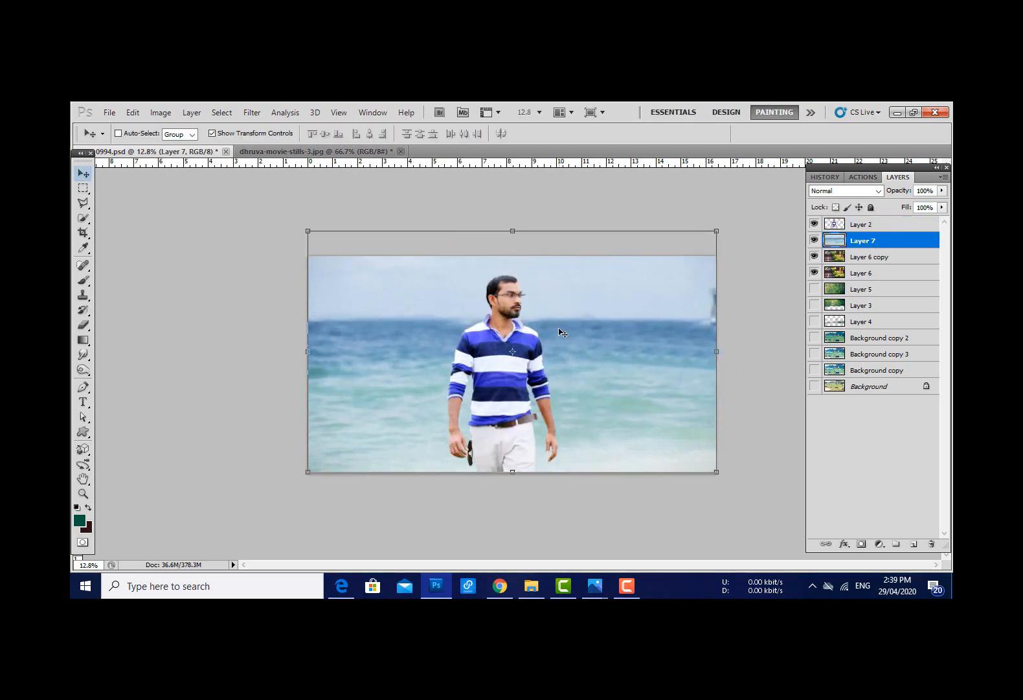
- Soften the sea layer behind the man with a light Gaussian Blur
scroll(525, 334, "up", 2)
scroll(523, 334, "up", 1)
scroll(594, 337, "down", 1)
left_click(251, 113)
mouse_move(263, 229)
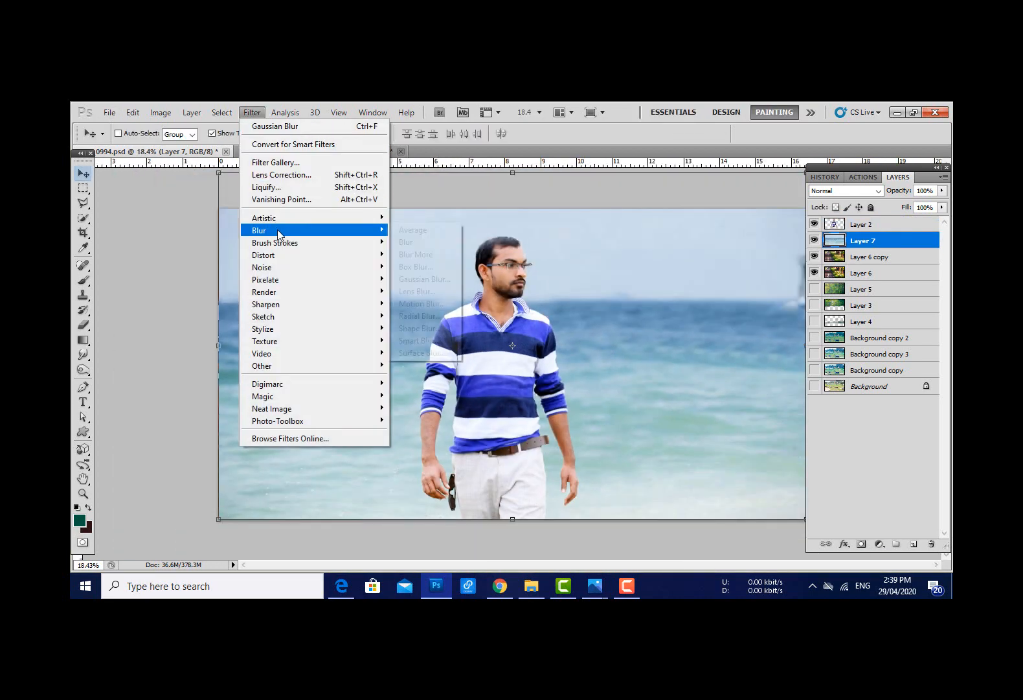
left_click(415, 279)
left_click_drag(793, 479, 761, 481)
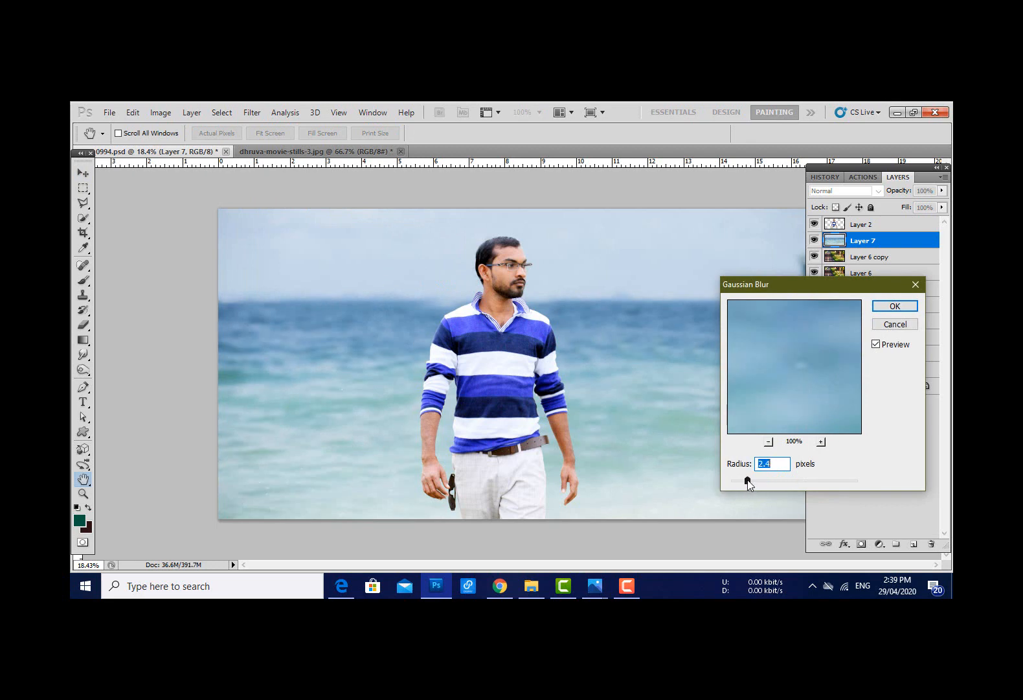
key("Return")
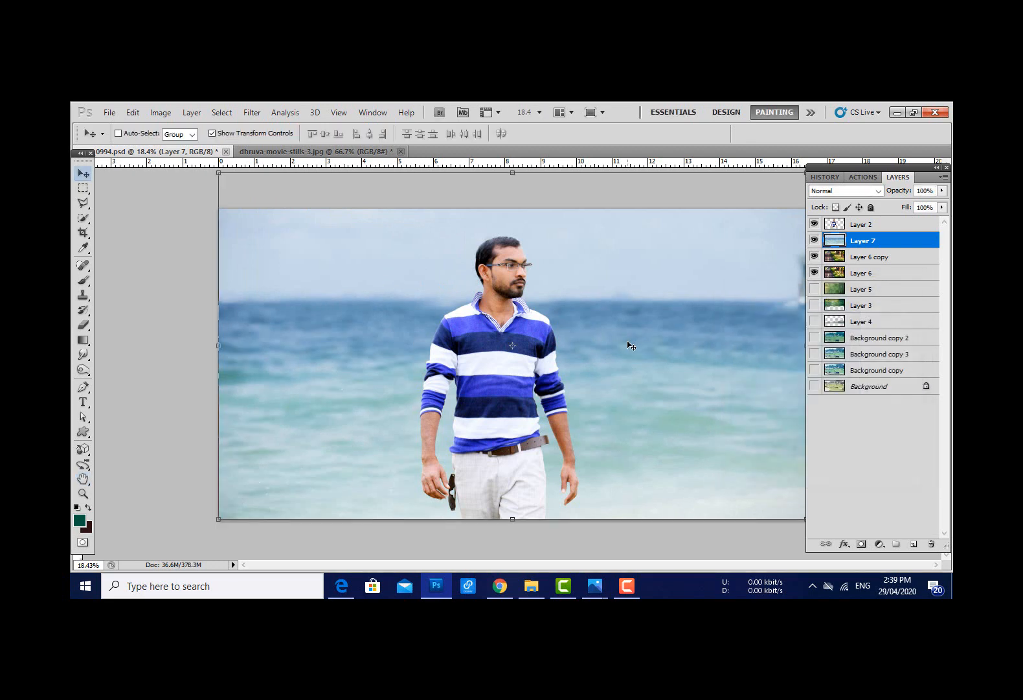
- Shift the sea layer toward cyan and blue with Color Balance, setting the shadows to about -16, 0, +9
key("ctrl+b")
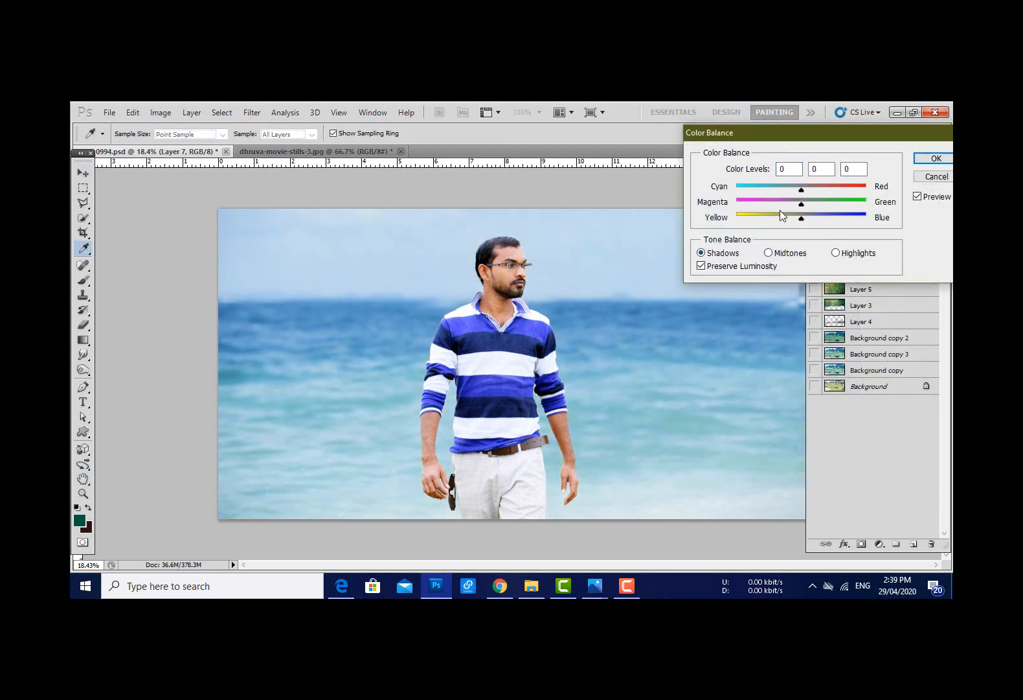
left_click_drag(788, 191, 785, 190)
left_click_drag(802, 219, 813, 219)
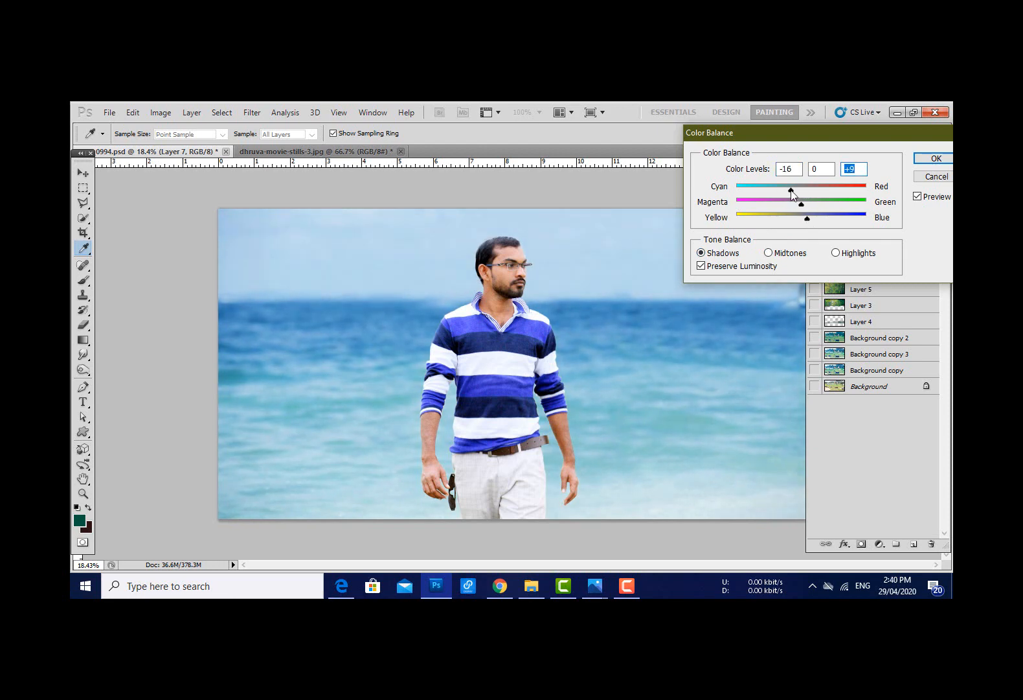
key("Return")
scroll(603, 356, "up", 2)
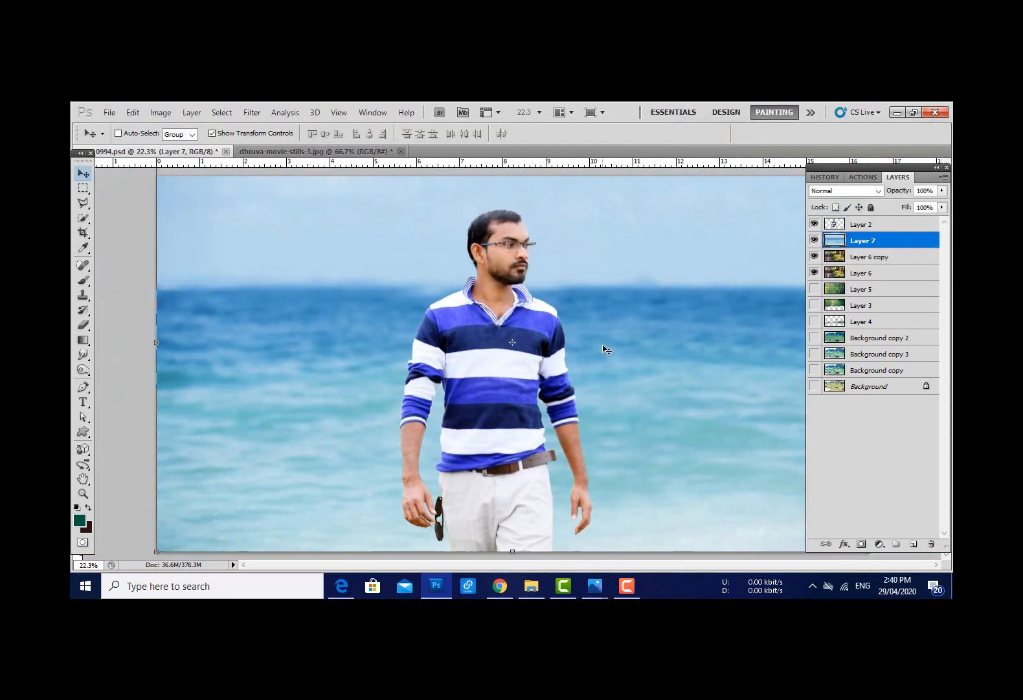
- Darken the sea layer with the Exposure adjustment, using exposure -0.08 and offset -0.0347
scroll(438, 328, "down", 2)
left_click(160, 112)
mouse_move(178, 144)
left_click(337, 194)
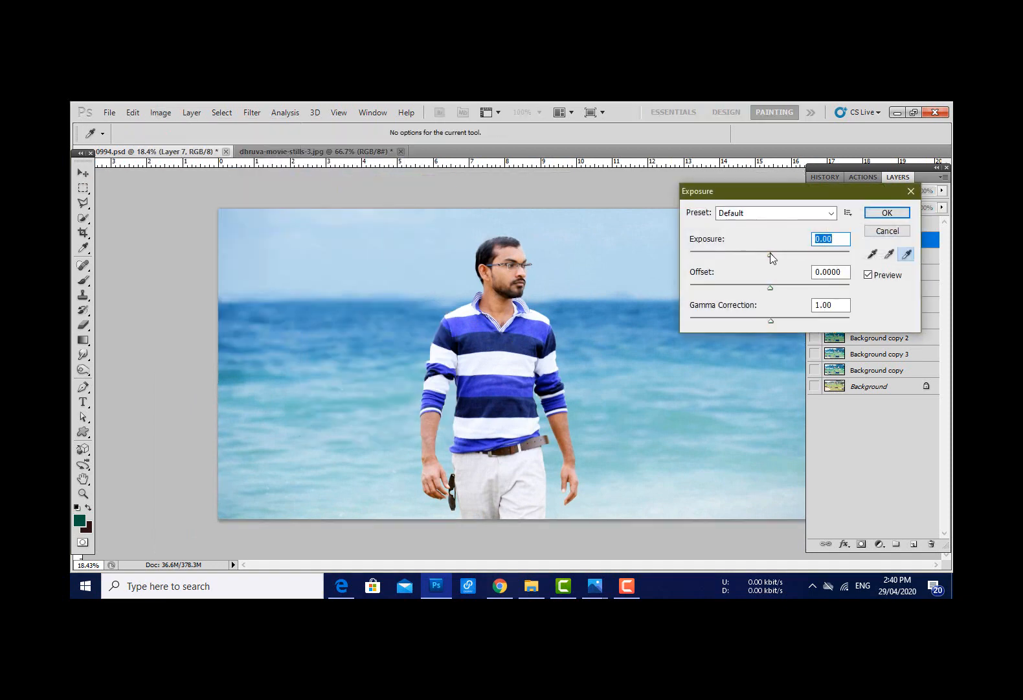
left_click_drag(771, 255, 765, 297)
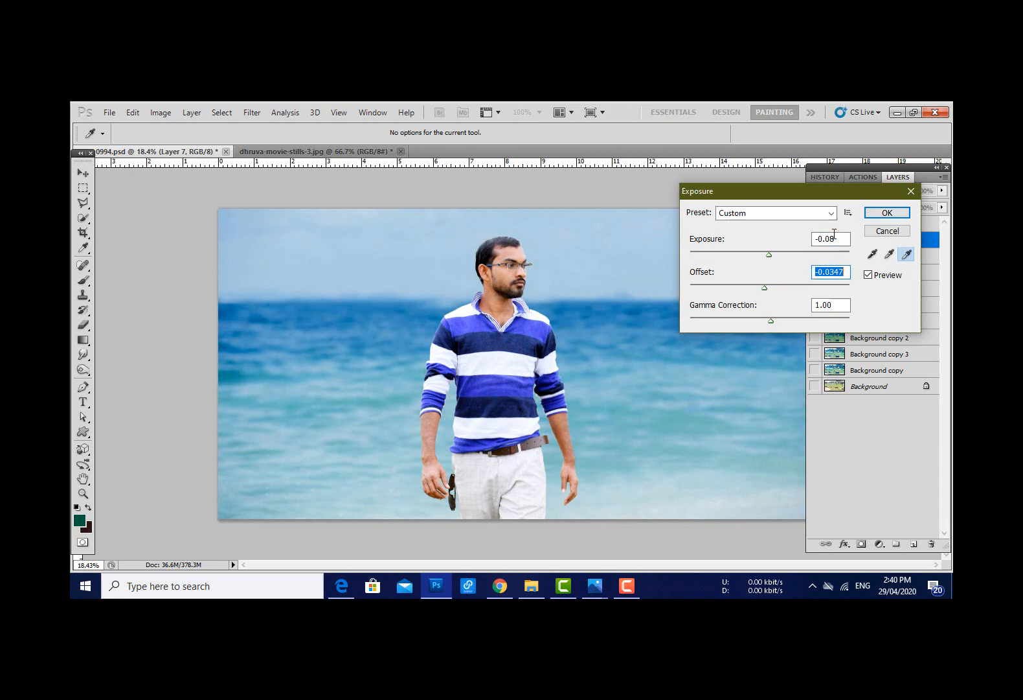
left_click(879, 213)
scroll(514, 248, "up", 6)
scroll(514, 248, "down", 6)
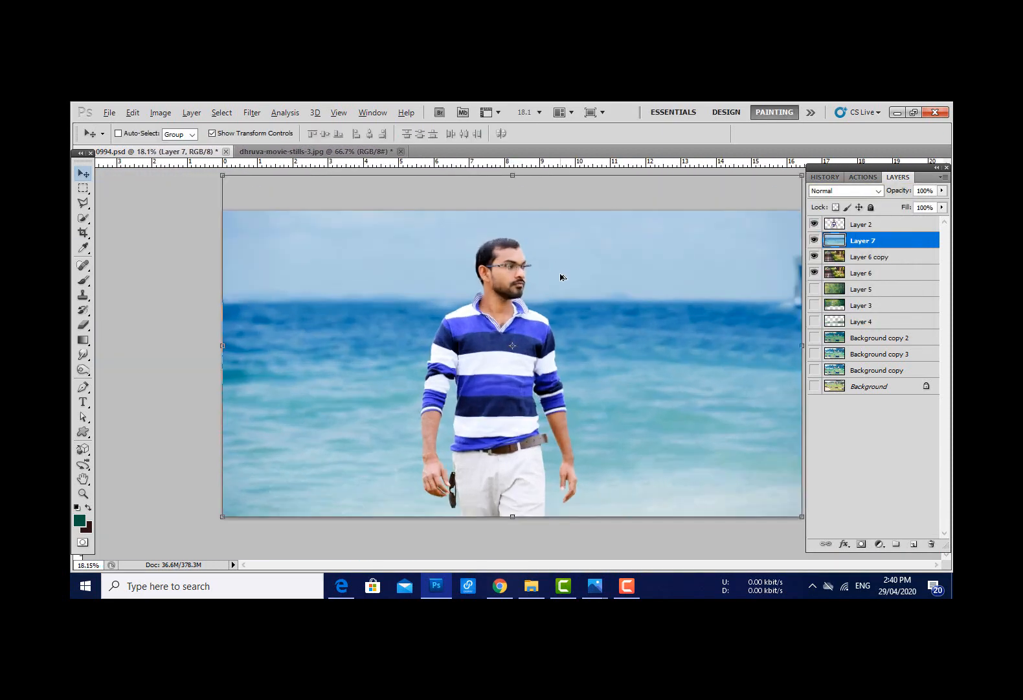